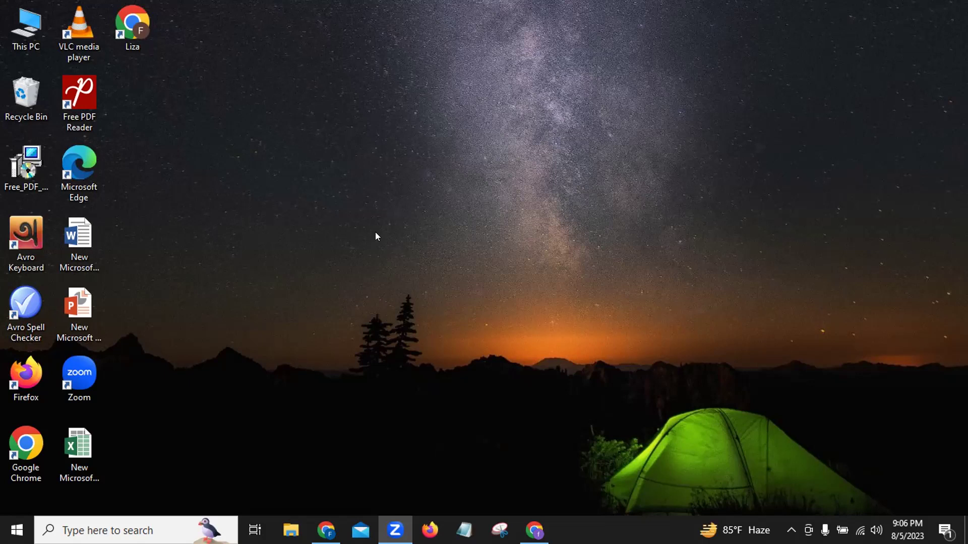
# - Publish the 'Day 10 SEO Intro, Types & Classifications' video as Public and copy its link
pyautogui.click(33, 455)
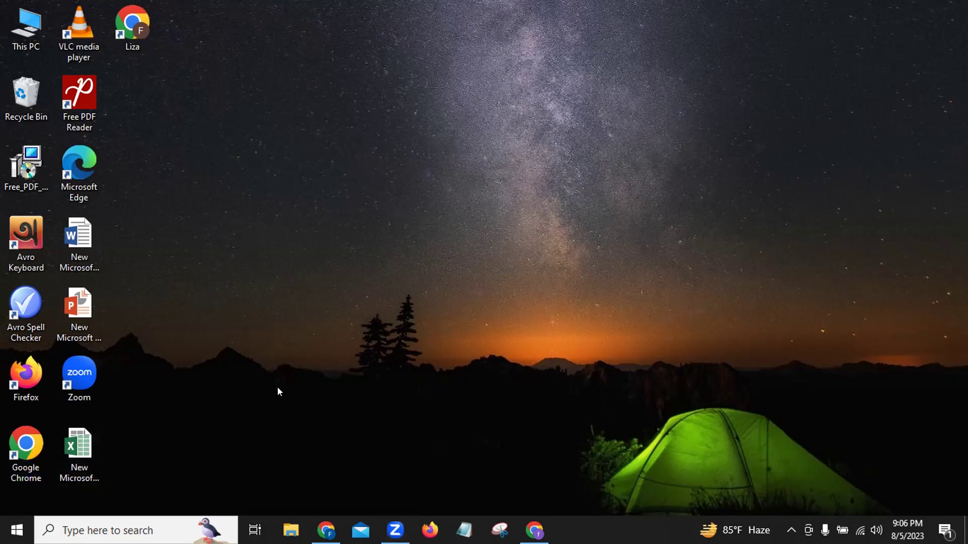
pyautogui.click(326, 530)
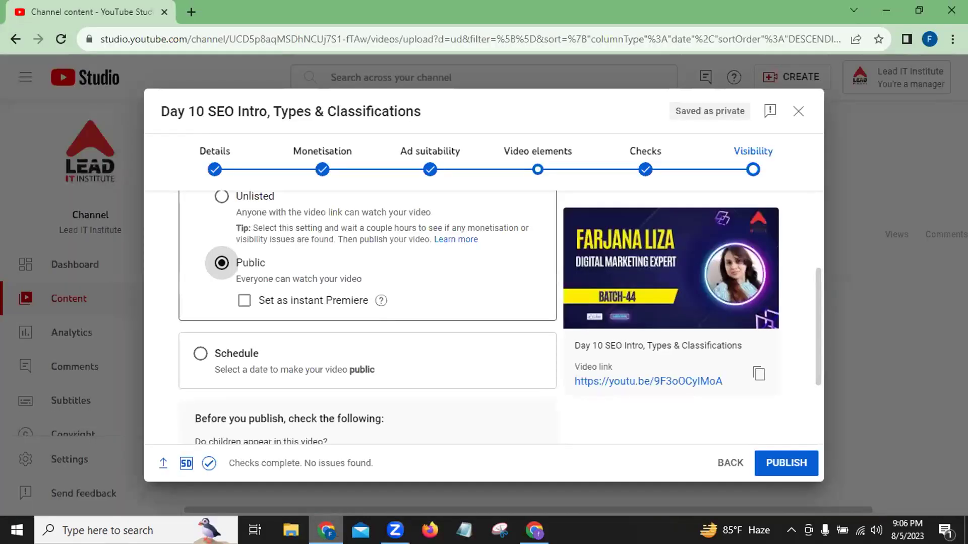
pyautogui.click(756, 374)
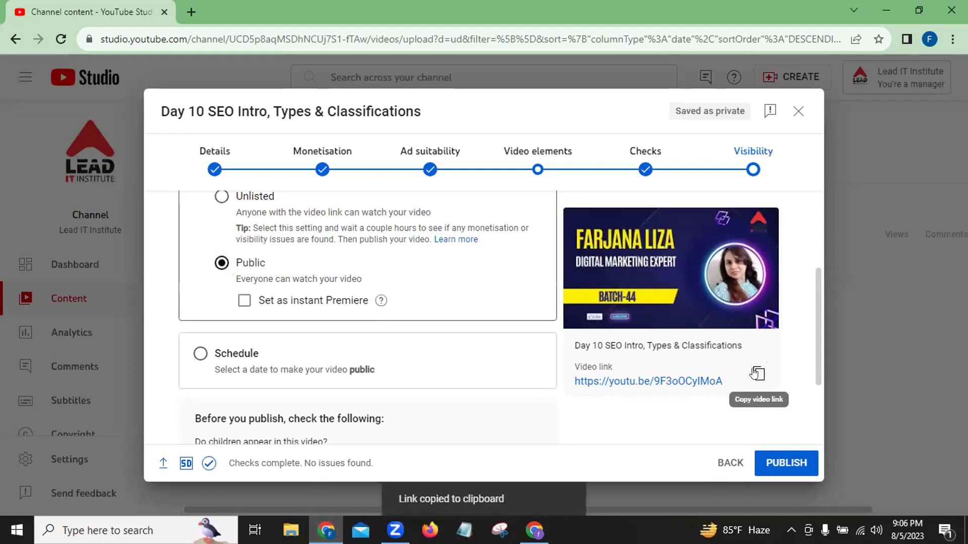
pyautogui.click(778, 462)
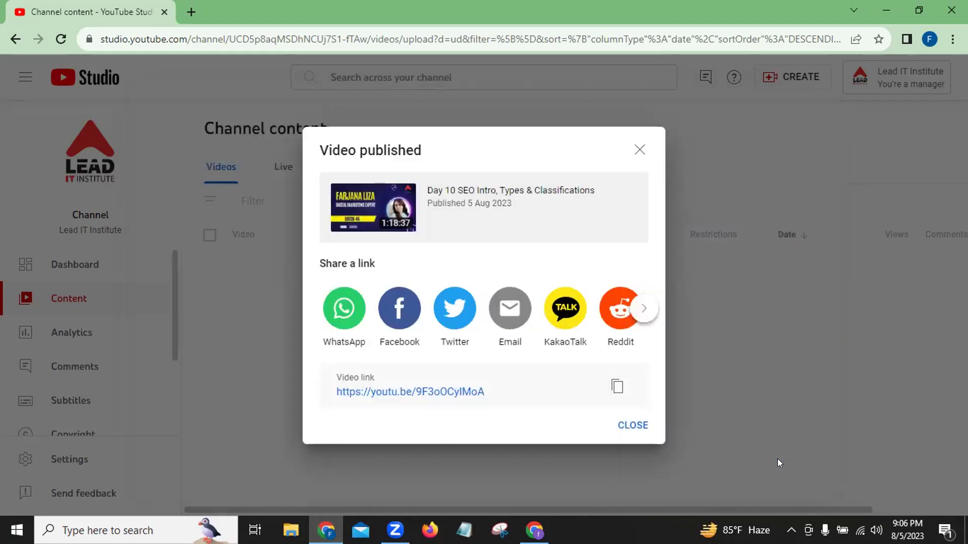
pyautogui.click(617, 387)
pyautogui.click(634, 426)
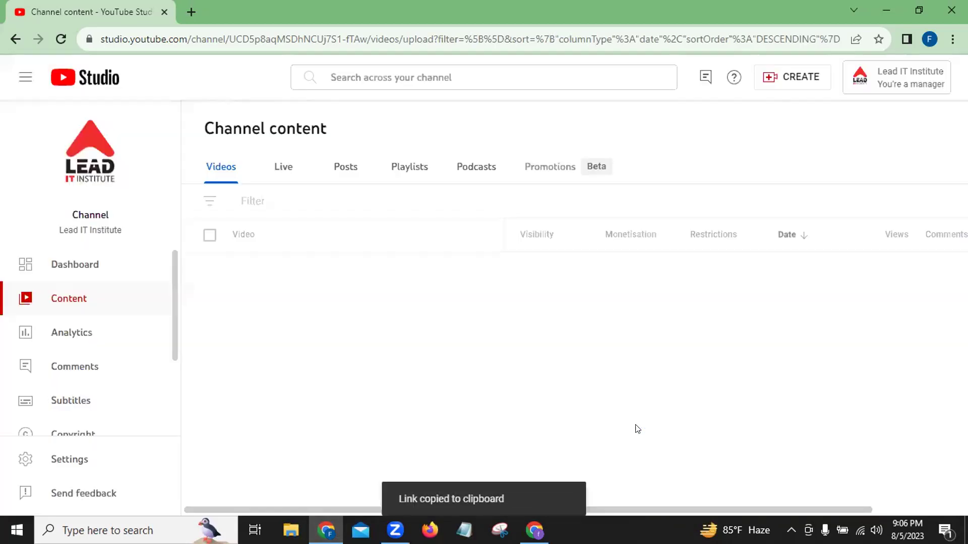
# - Close the YouTube Studio tab and launch the other Chrome profile in a maximized window
pyautogui.click(185, 5)
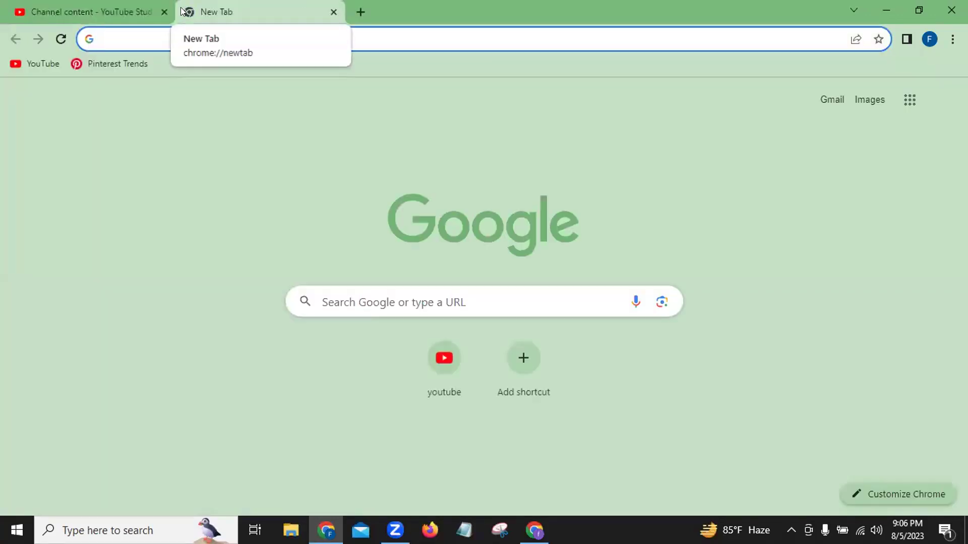
pyautogui.click(164, 11)
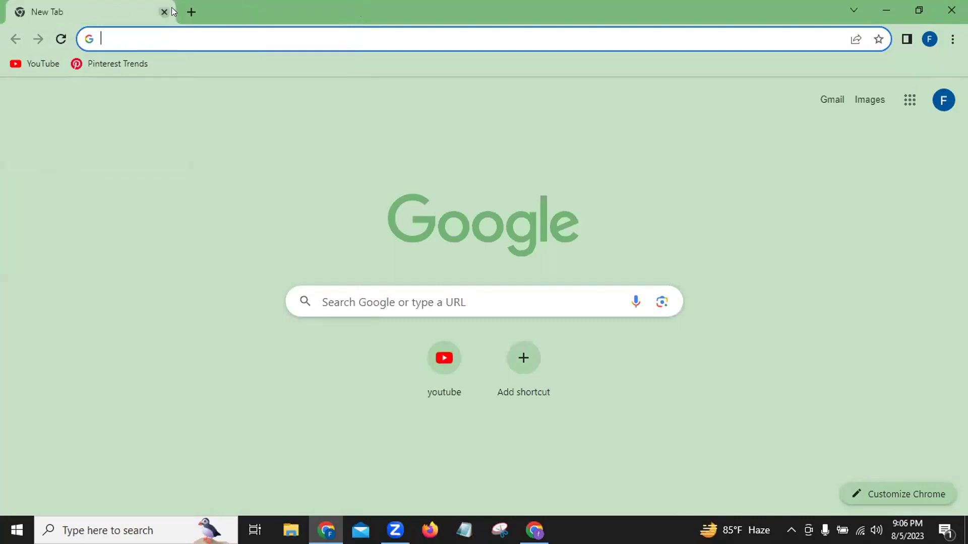
pyautogui.press('super+d')
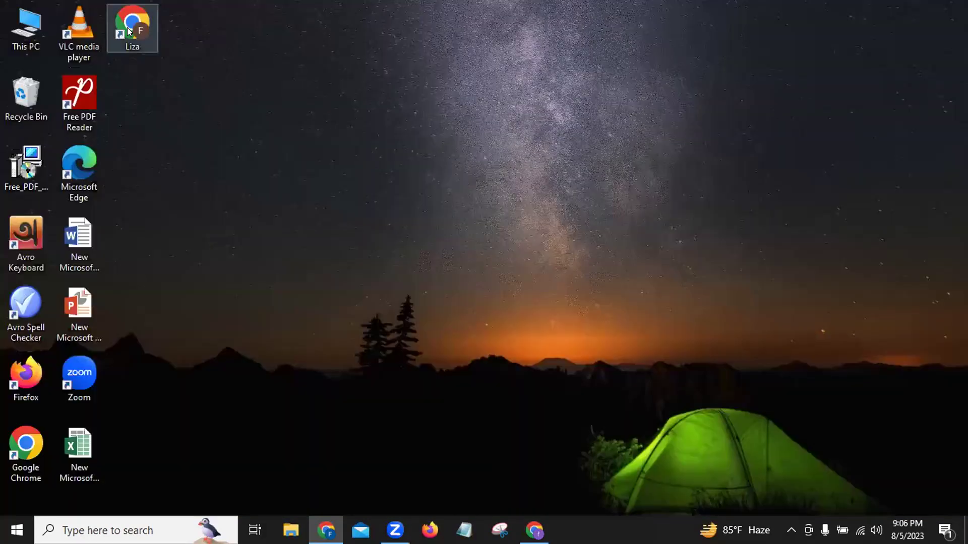
pyautogui.doubleClick(130, 26)
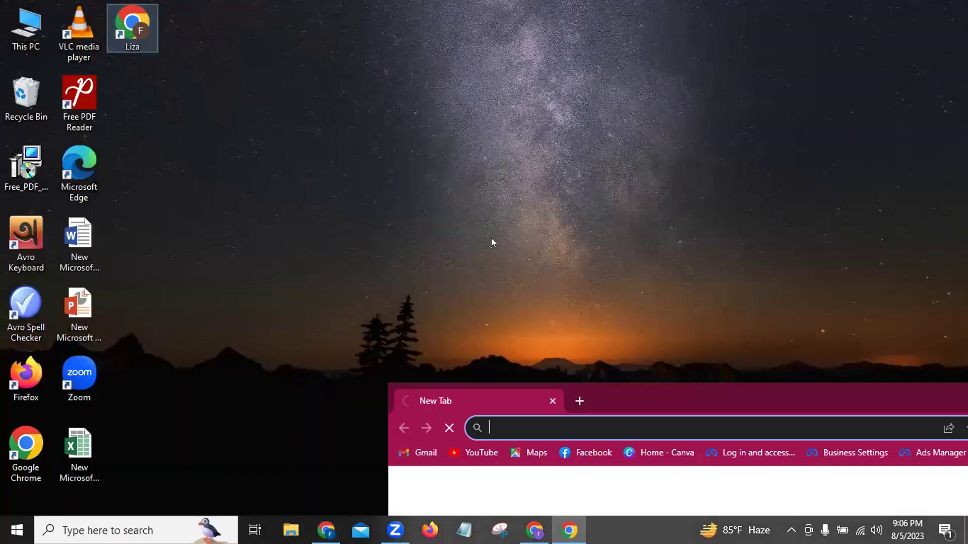
pyautogui.doubleClick(670, 387)
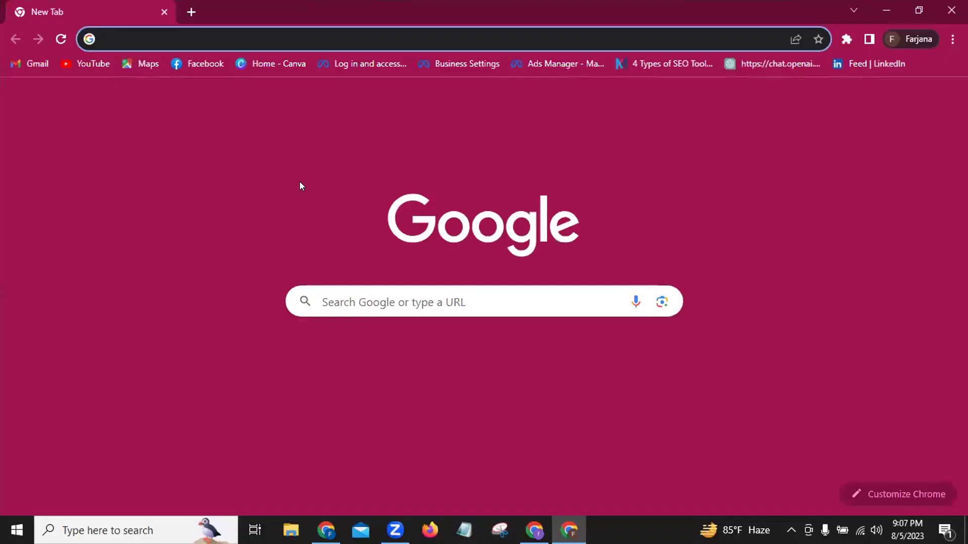
# - Log in to Facebook with the saved credentials, then minimize the browser
pyautogui.click(199, 65)
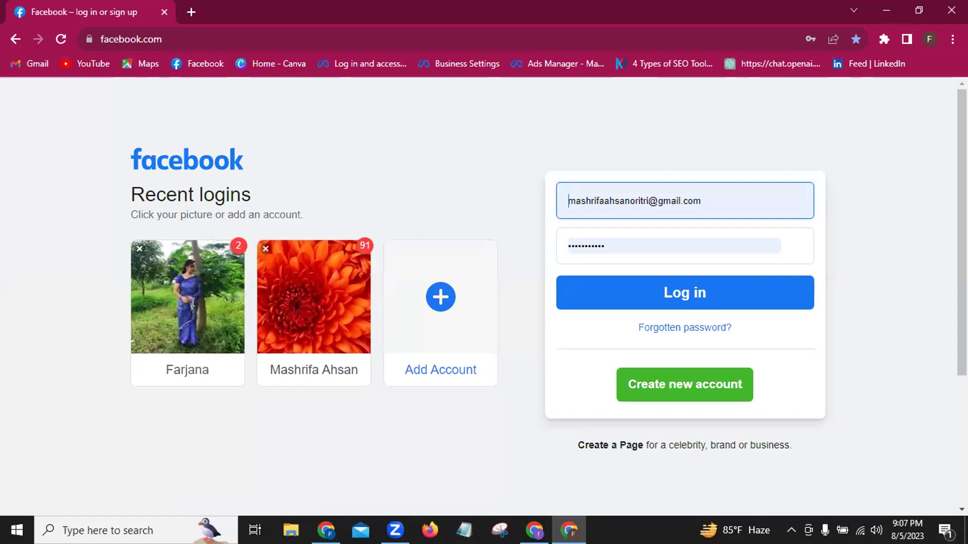
pyautogui.press('Tab')
pyautogui.press('Return')
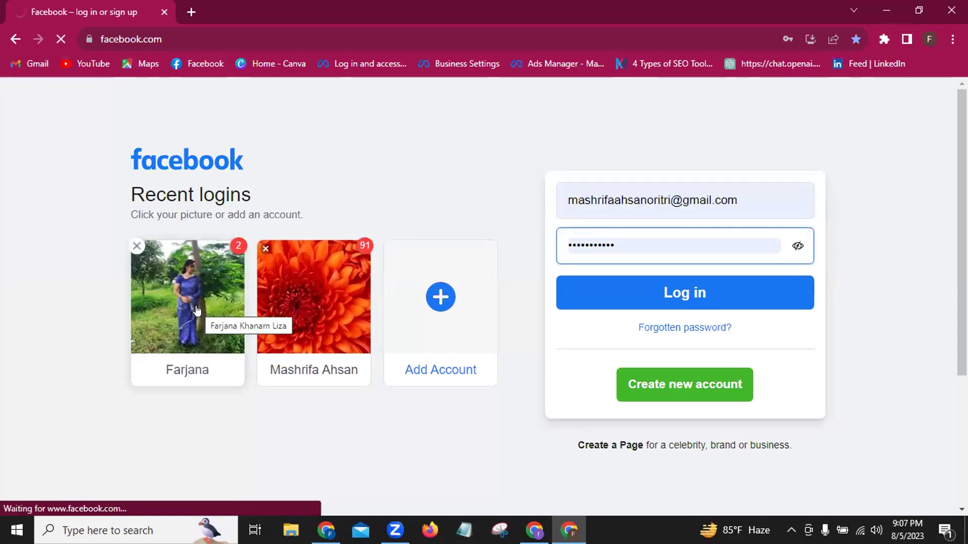
pyautogui.click(886, 10)
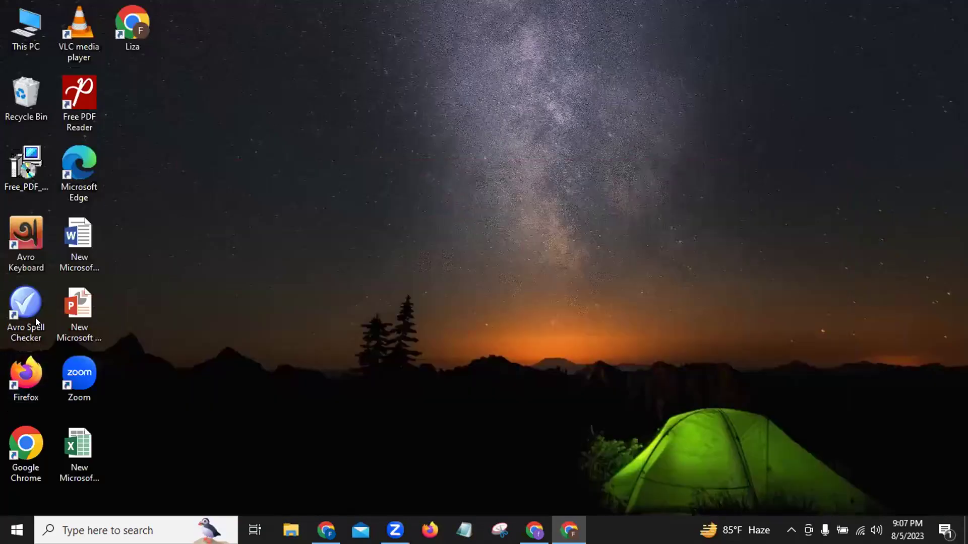
# - Start Avro Keyboard, restore the Facebook window, and open the LDM44 group from the sidebar
pyautogui.doubleClick(23, 243)
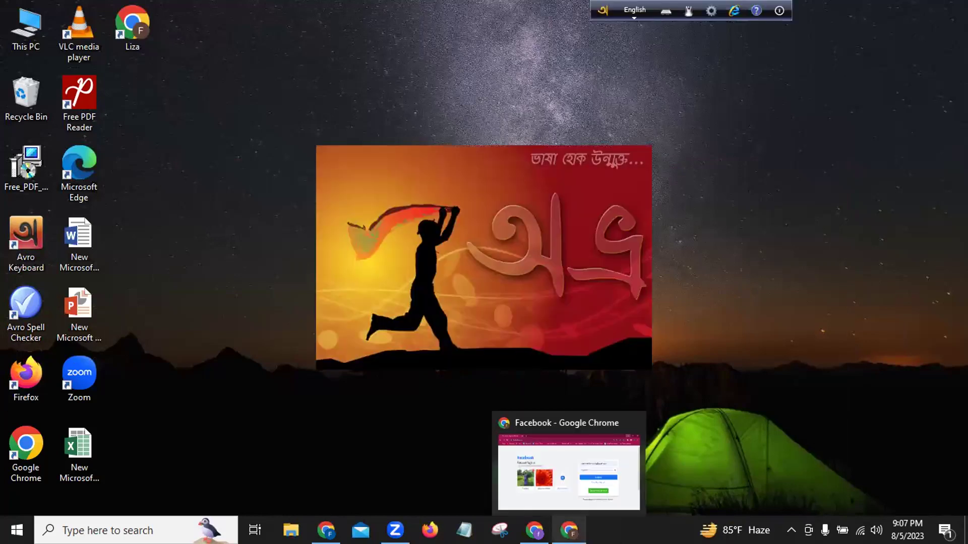
pyautogui.click(568, 529)
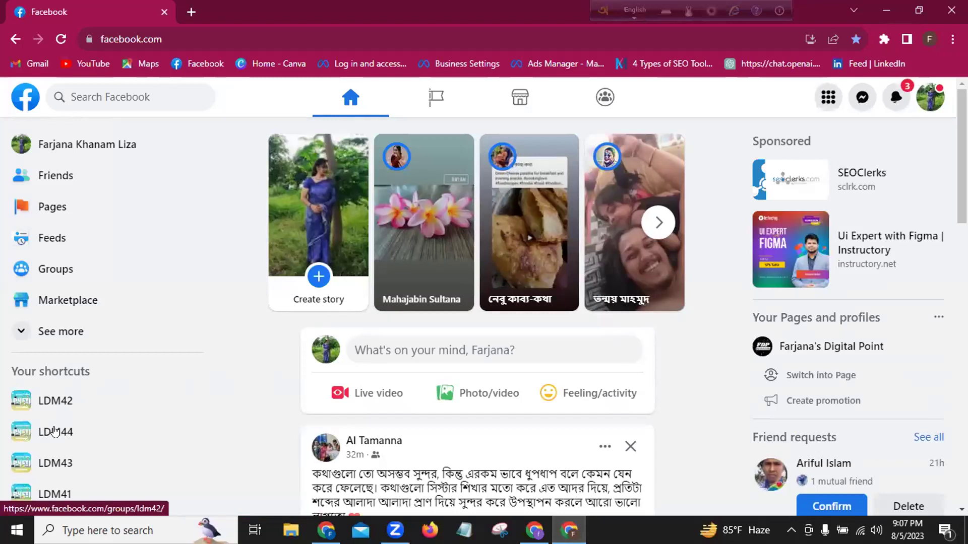
pyautogui.click(56, 432)
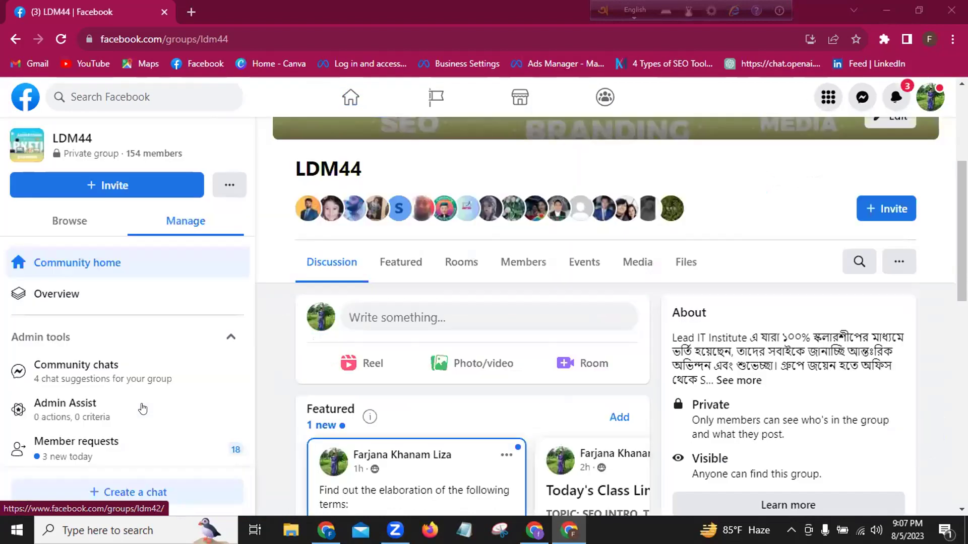
# - Begin a group post with a Bengali caption about the 05/08/2023 class 10 recorded video
pyautogui.click(401, 320)
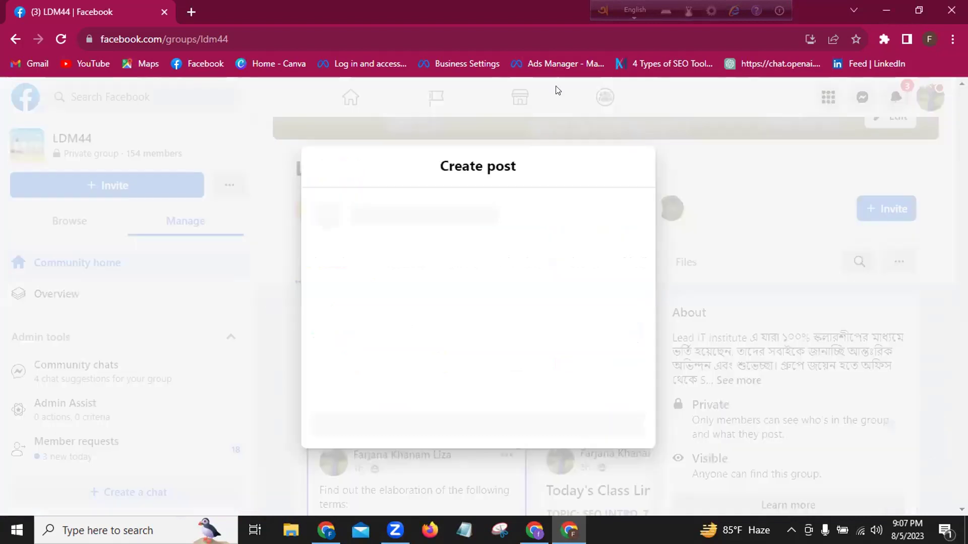
pyautogui.click(625, 9)
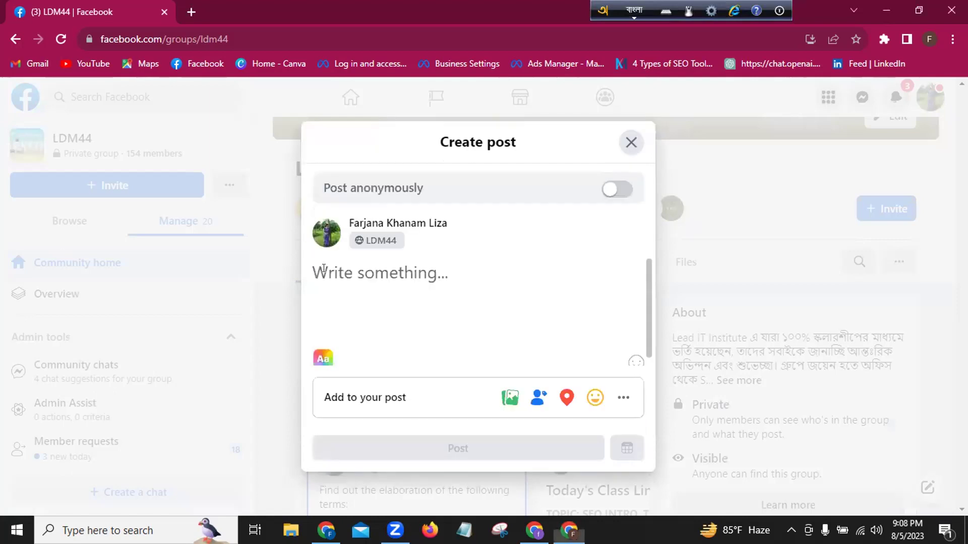
pyautogui.click(324, 269)
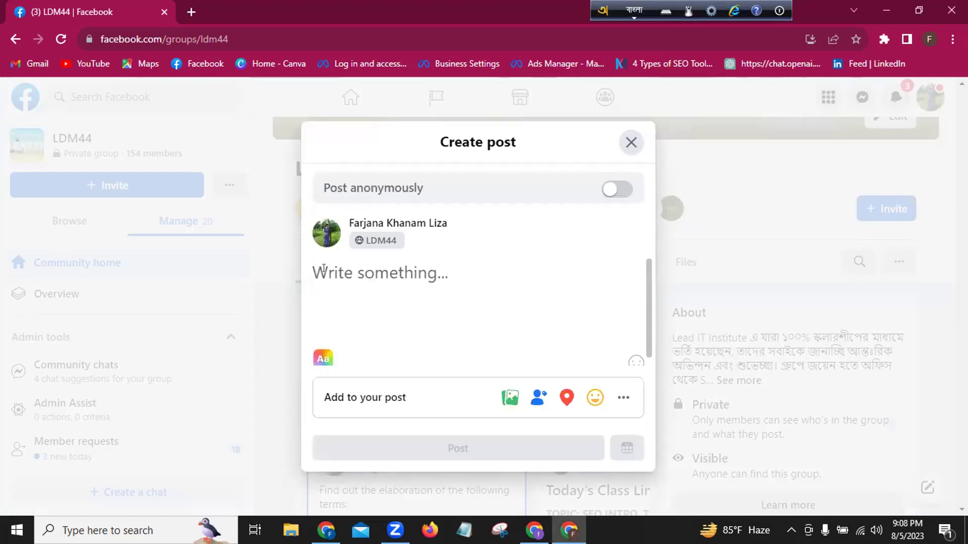
pyautogui.write('05')
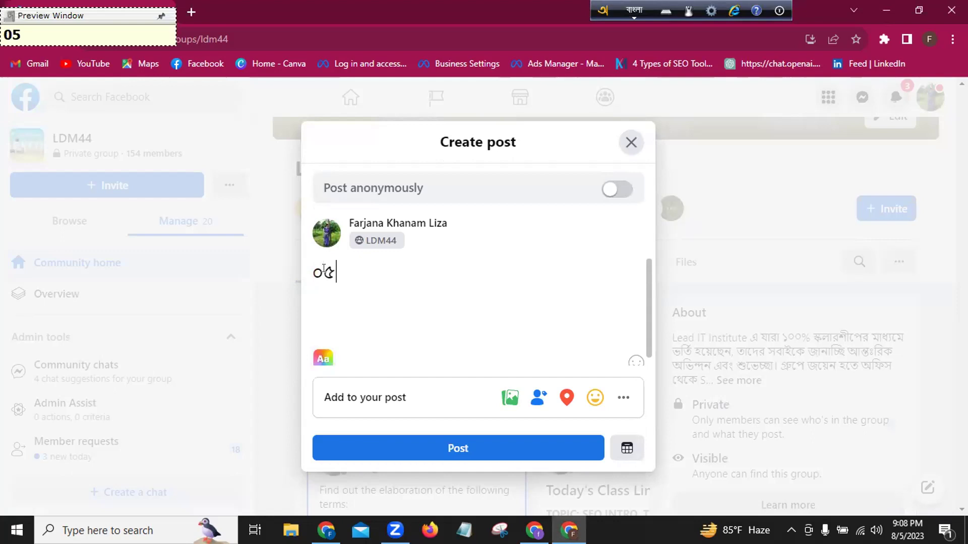
pyautogui.write('/08')
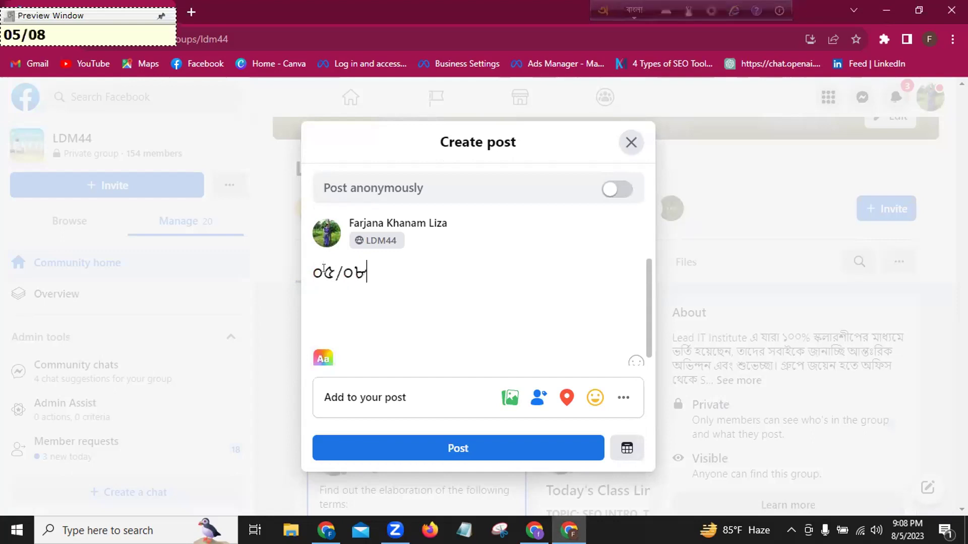
pyautogui.write('/2023 ')
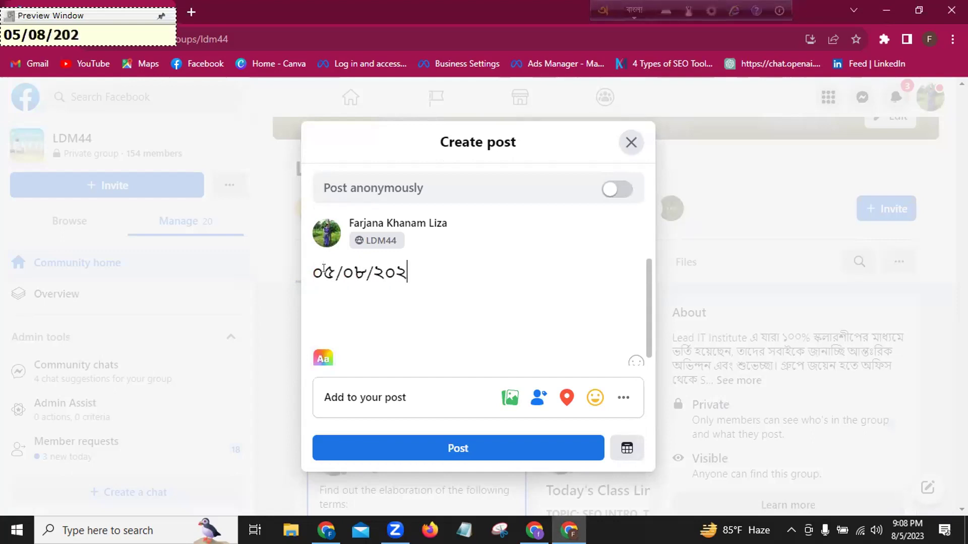
pyautogui.write('tarikh')
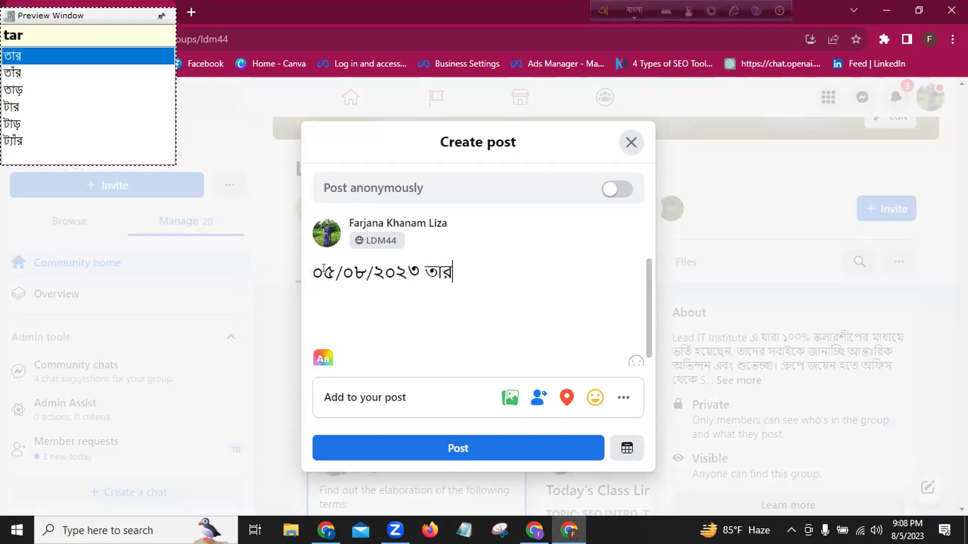
pyautogui.write(' 10')
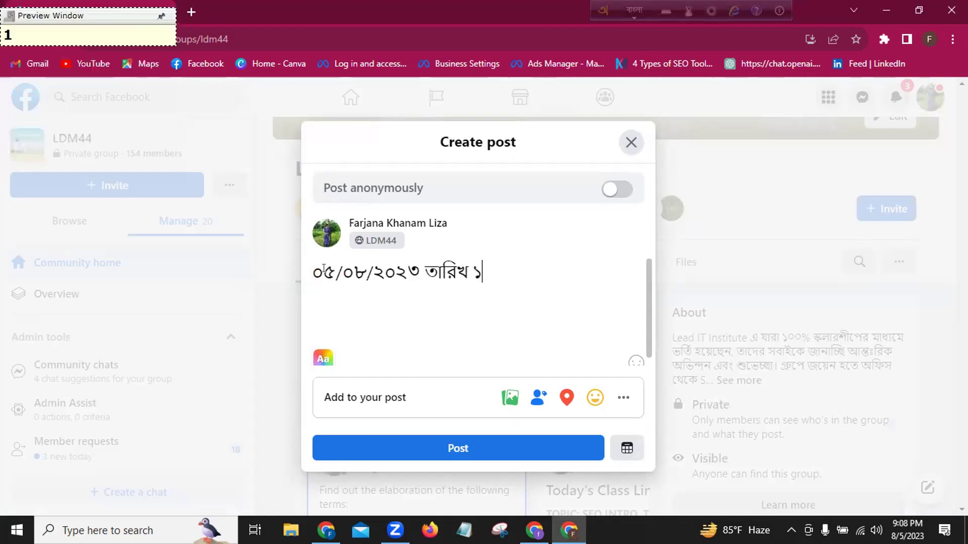
pyautogui.write('m kla')
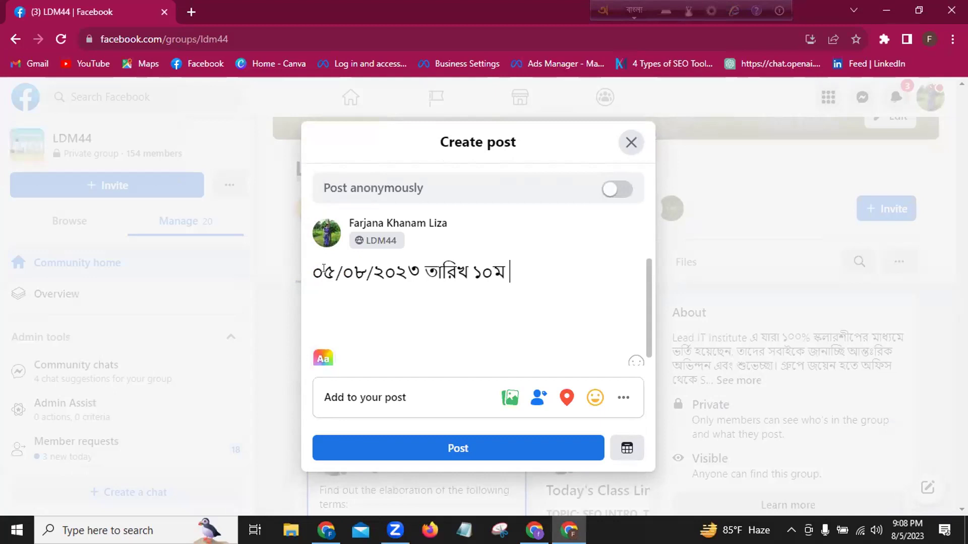
pyautogui.write('ser re')
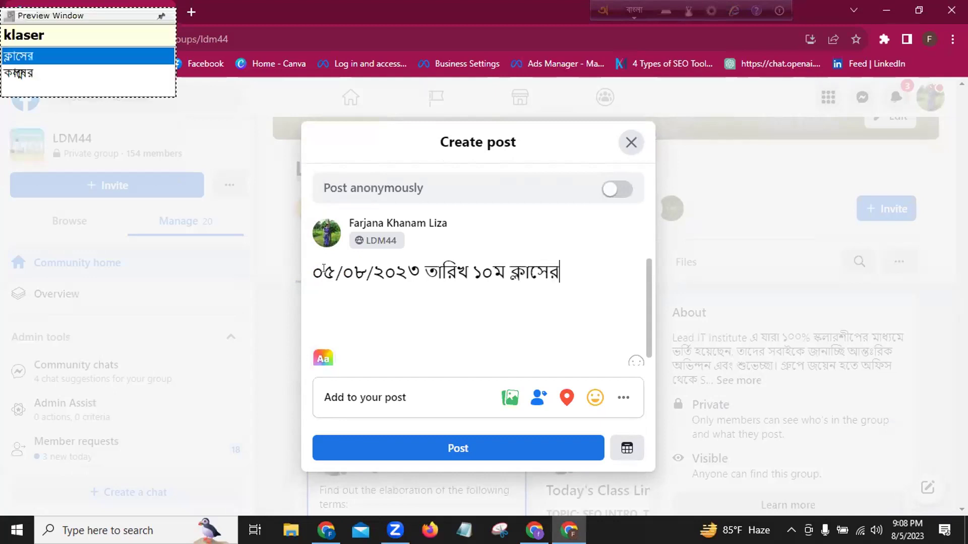
pyautogui.write('korded')
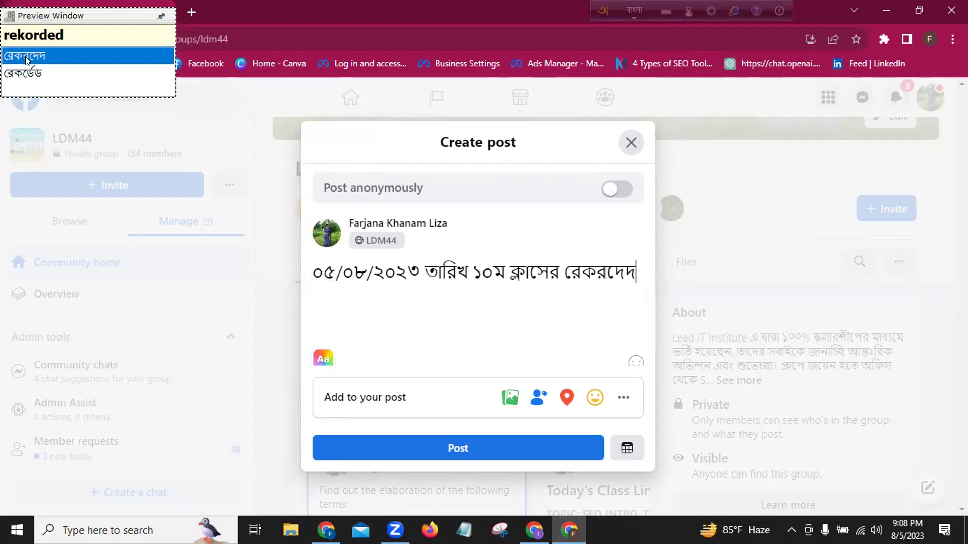
pyautogui.press('Down')
pyautogui.write('d')
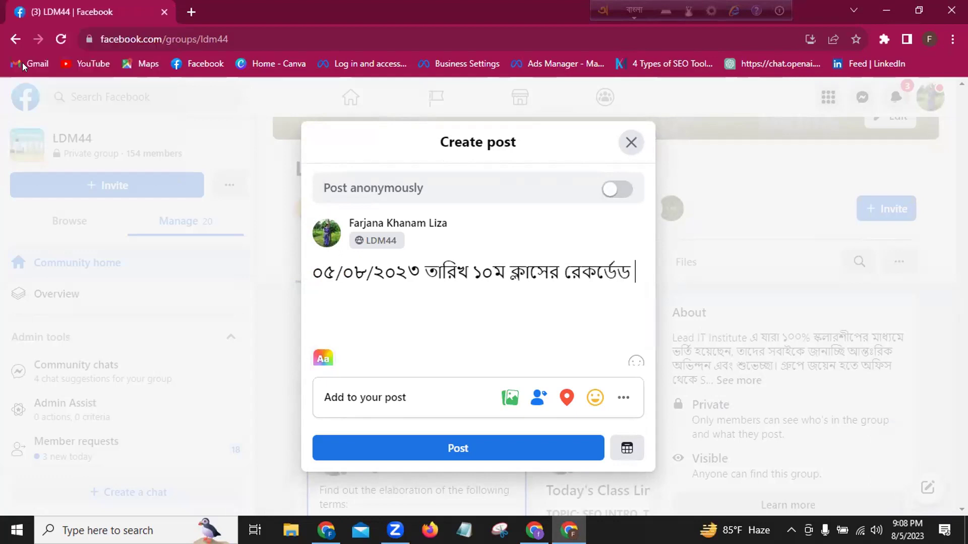
pyautogui.press('BackSpace')
pyautogui.write('vidio')
pyautogui.press('Down')
# - Add 'link:' with the pasted YouTube link, remove its preview, and post it
pyautogui.write('link:')
pyautogui.press('Return')
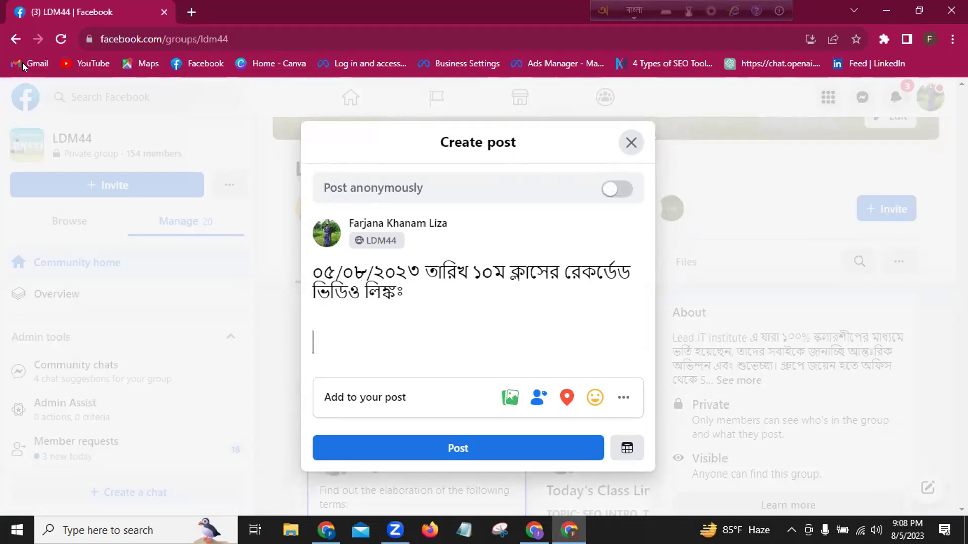
pyautogui.write('https://youtu.be/9F3oOCyIMoA')
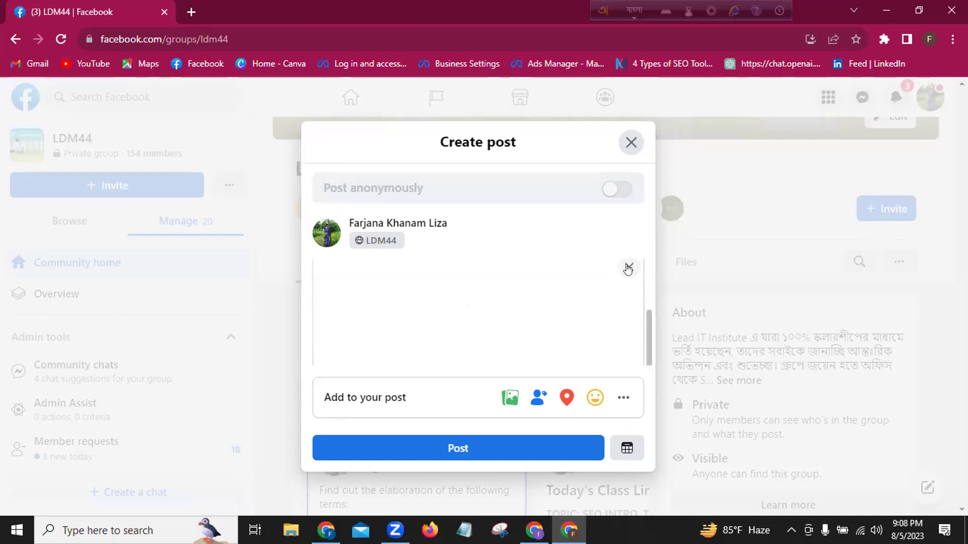
pyautogui.click(628, 268)
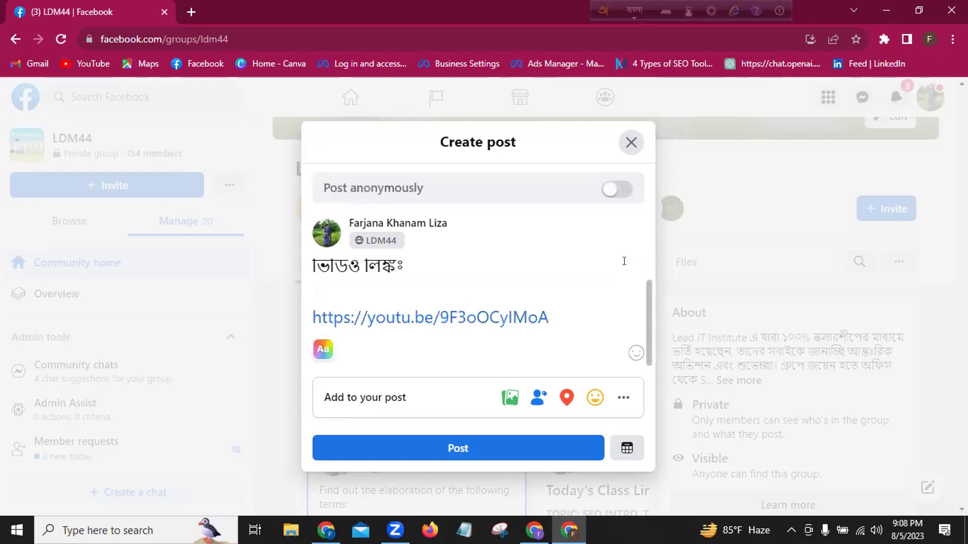
pyautogui.click(433, 447)
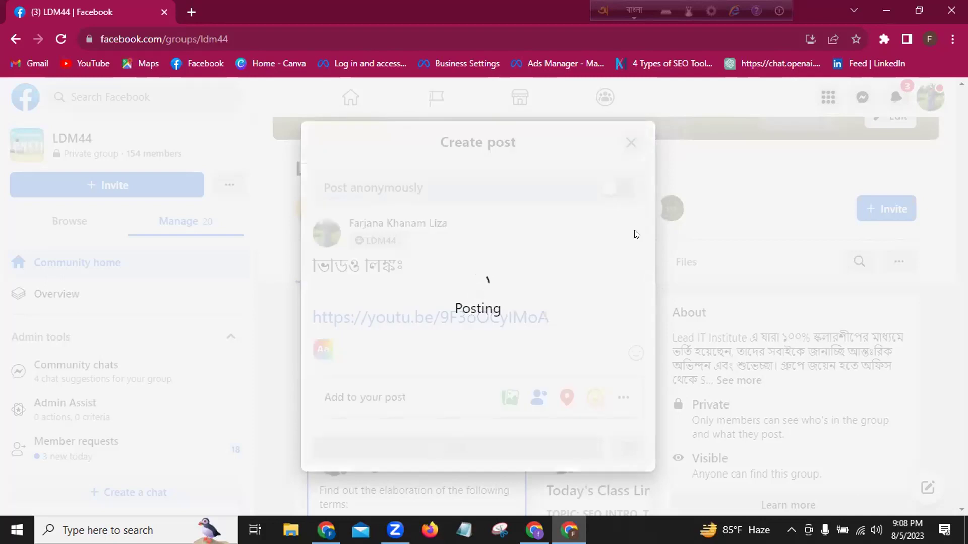
pyautogui.click(779, 10)
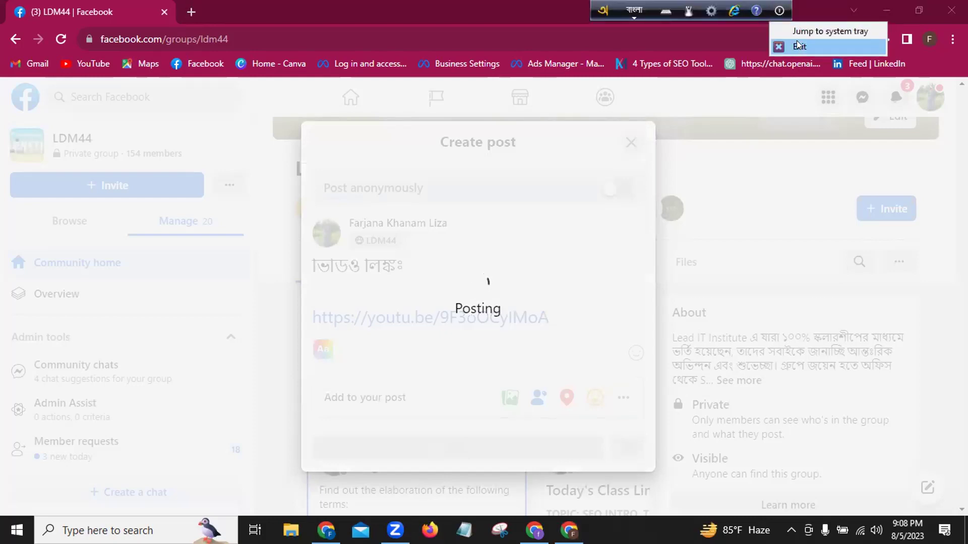
# - Quit Avro Keyboard, pin the recorded-video post to Featured, and log out of Facebook
pyautogui.click(798, 46)
pyautogui.scroll(-10, 639, 368)
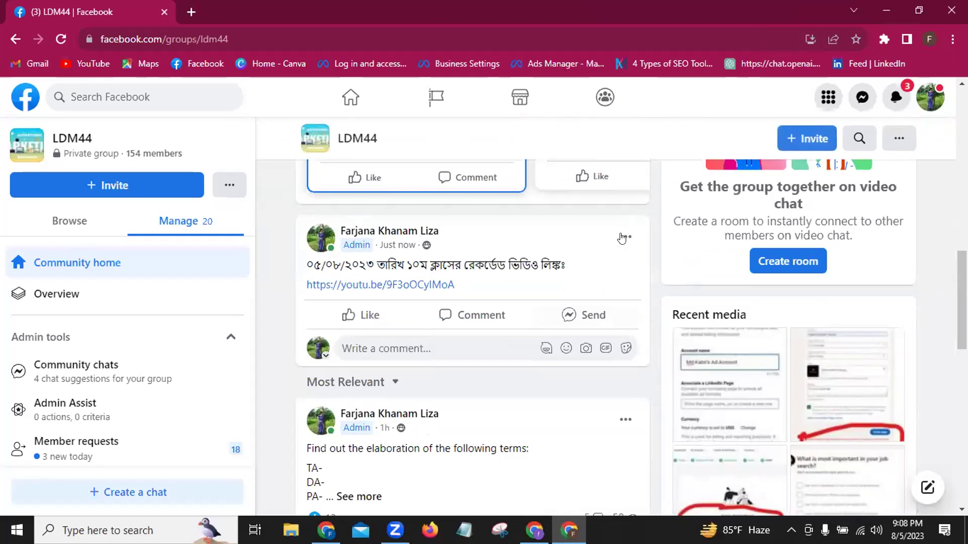
pyautogui.click(624, 238)
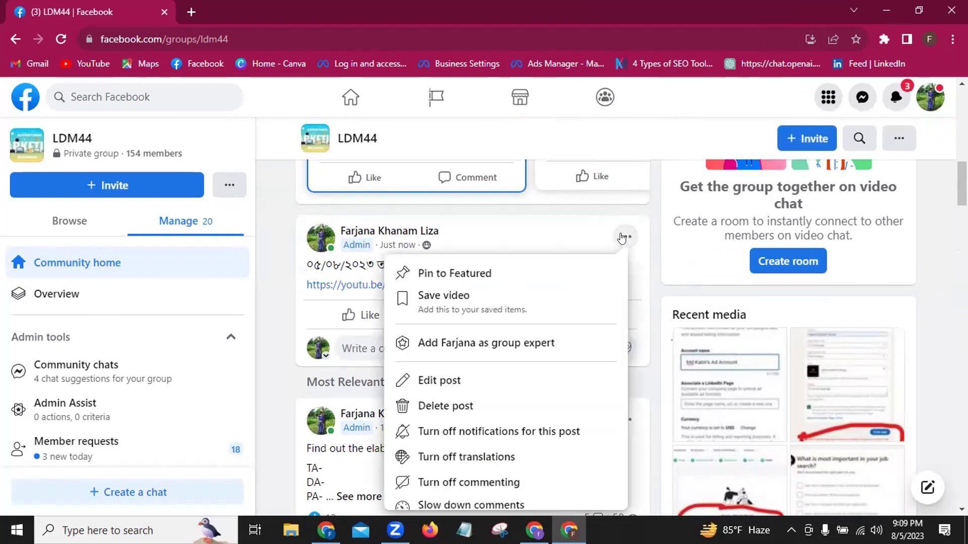
pyautogui.click(472, 269)
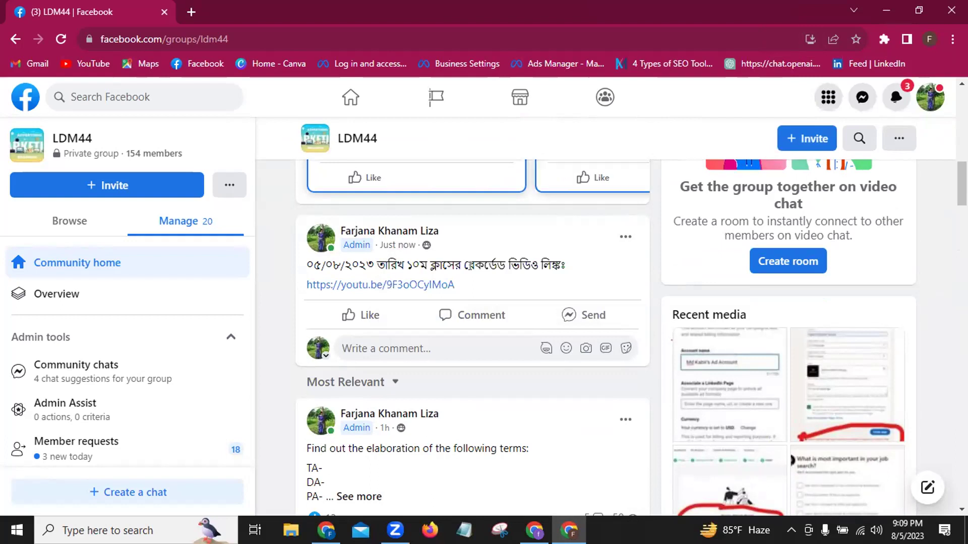
pyautogui.click(929, 97)
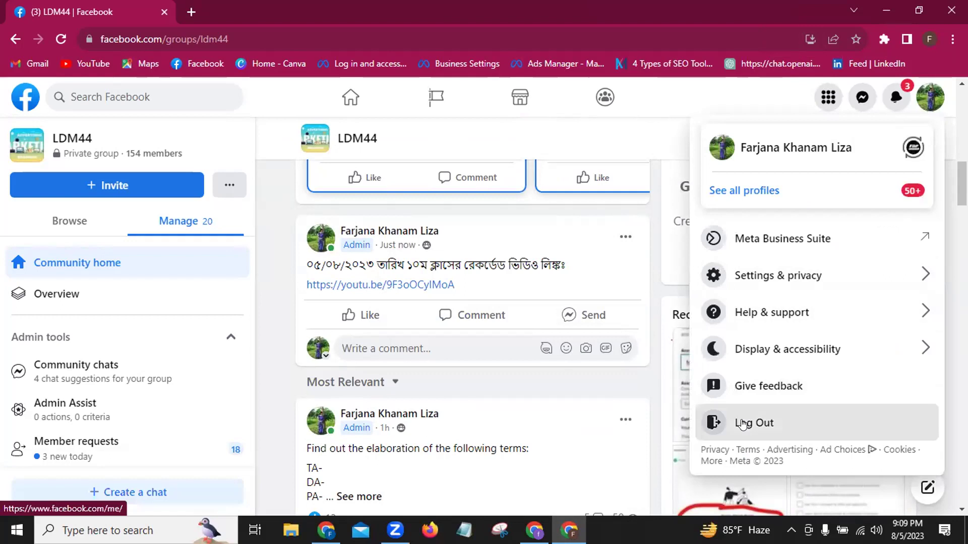
pyautogui.click(740, 423)
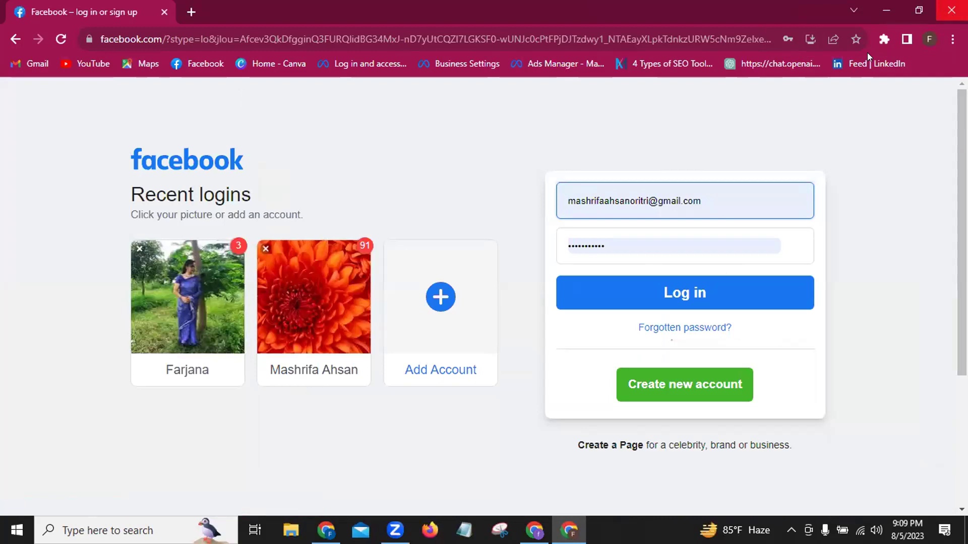
# - Close Chrome, refresh the desktop twice, and reopen Chrome on a blank New Tab
pyautogui.hotkey('alt', 'F4')
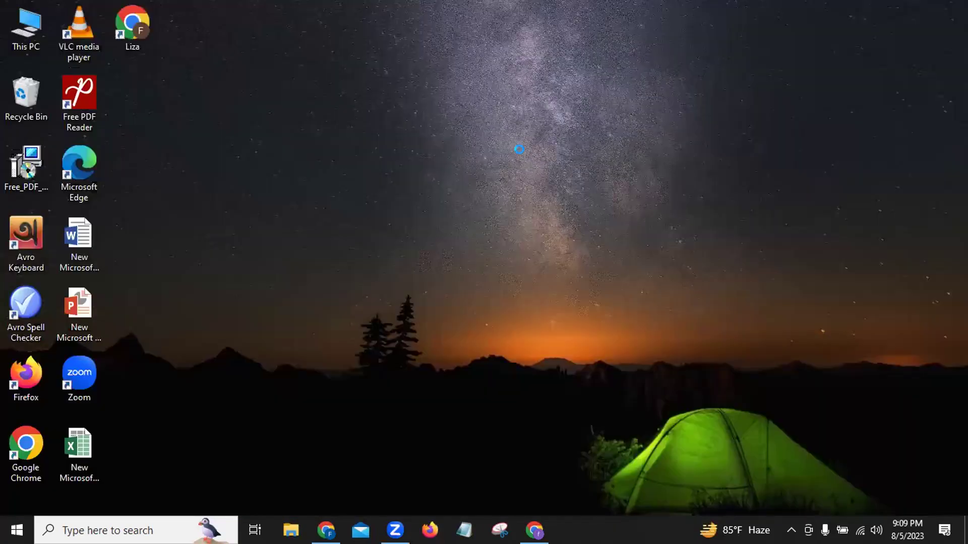
pyautogui.rightClick(523, 152)
pyautogui.click(551, 197)
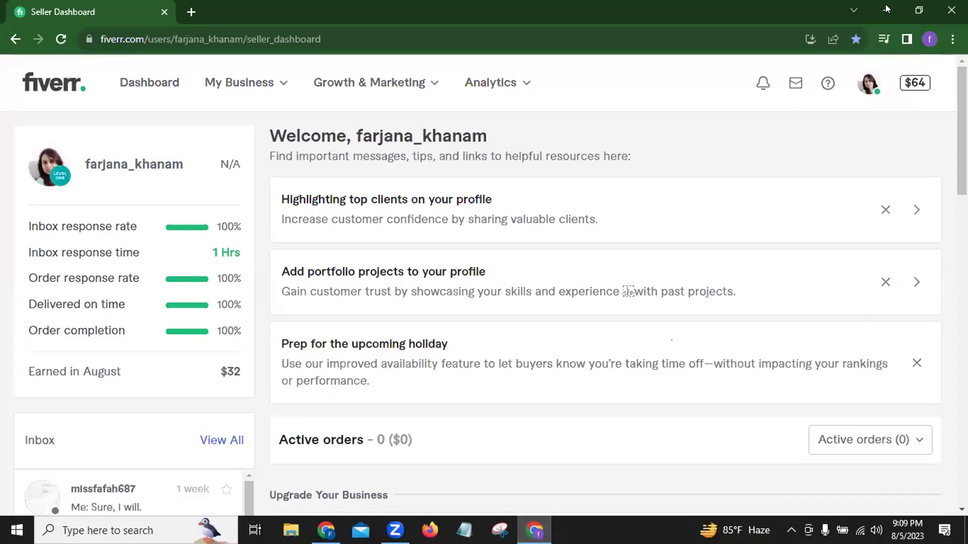
pyautogui.click(886, 9)
pyautogui.rightClick(448, 245)
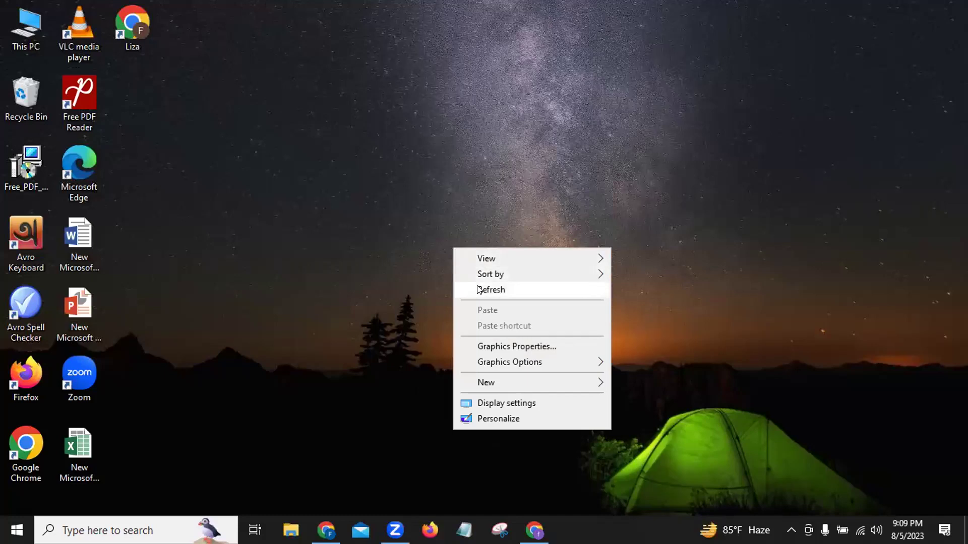
pyautogui.click(477, 289)
pyautogui.click(312, 519)
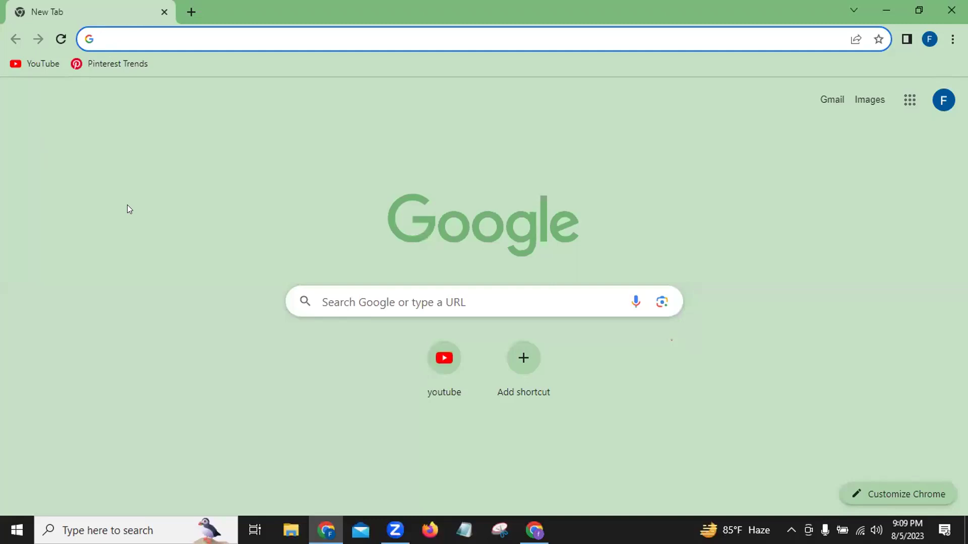
# - Enter 'Upw' in the address bar to load Upwork's login page
pyautogui.write('Upw')
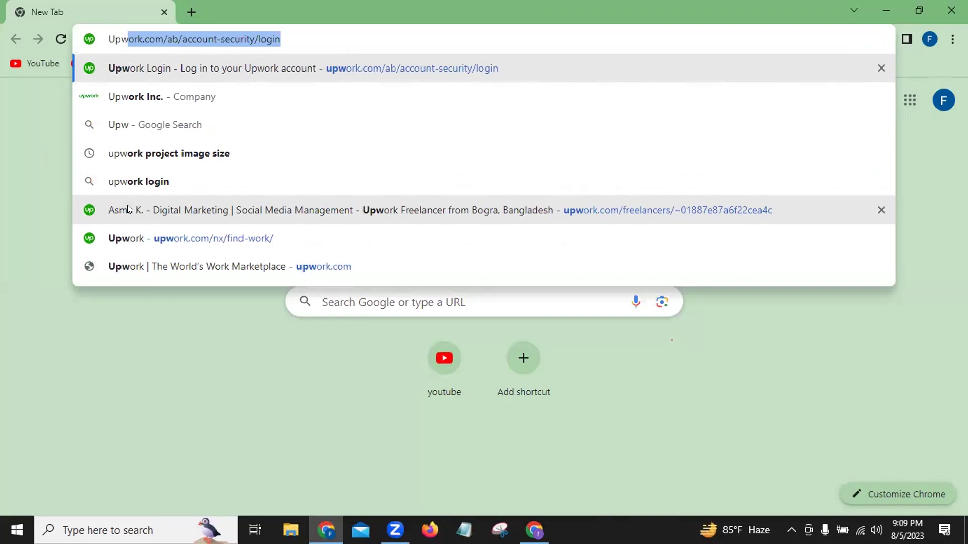
pyautogui.press('Return')
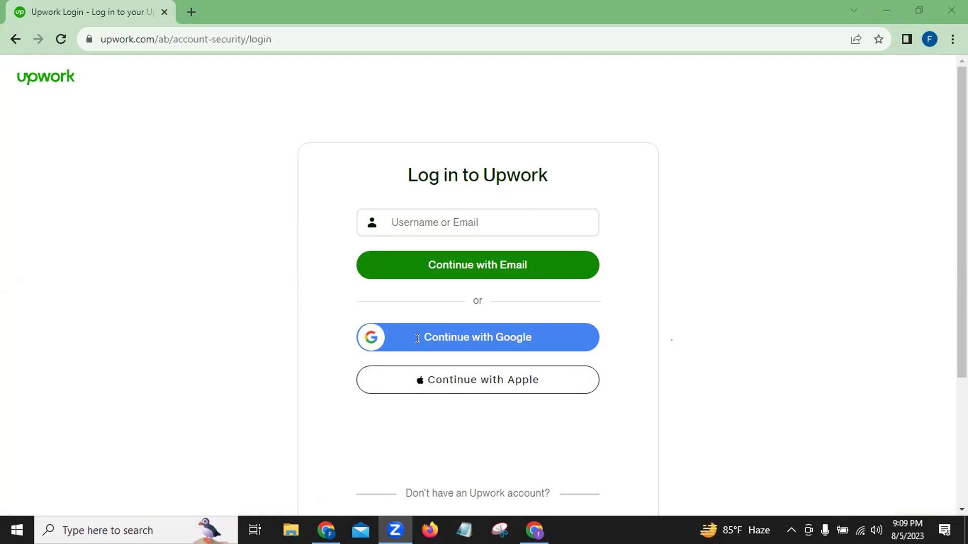
# - Sign in to Upwork by pasting the account e-mail from Notepad and entering the password
pyautogui.hotkey('alt', 'Tab')
pyautogui.moveTo(439, 129); pyautogui.dragTo(300, 123)
pyautogui.hotkey('ctrl', 'c')
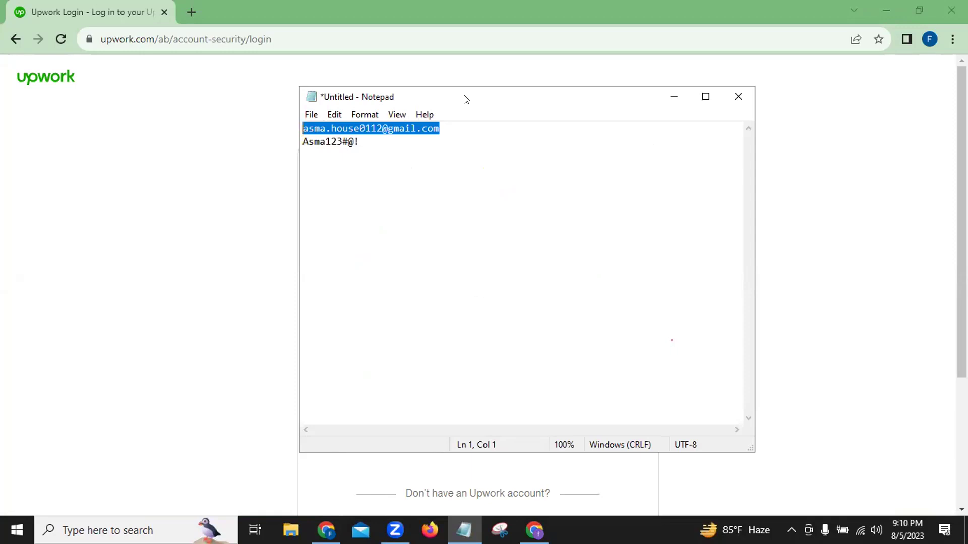
pyautogui.click(664, 95)
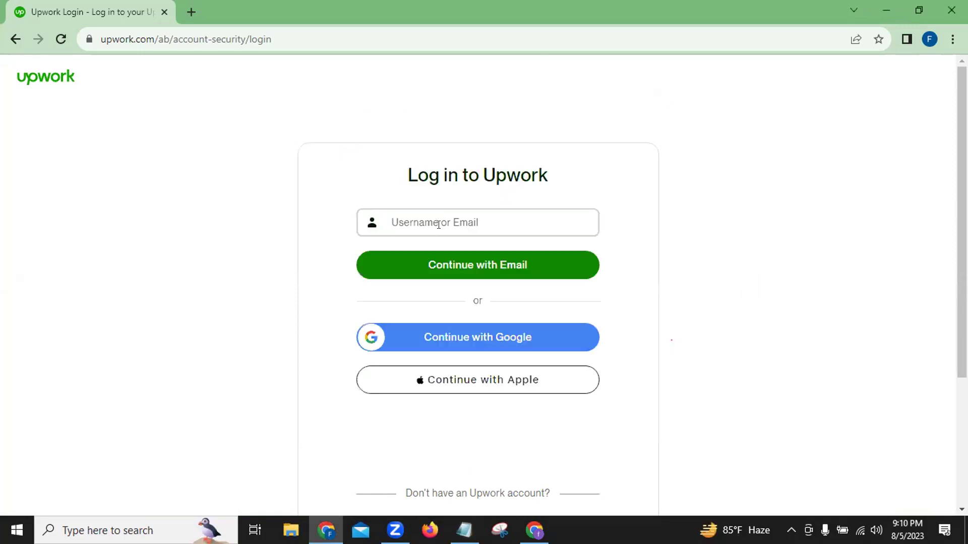
pyautogui.hotkey('ctrl', 'v')
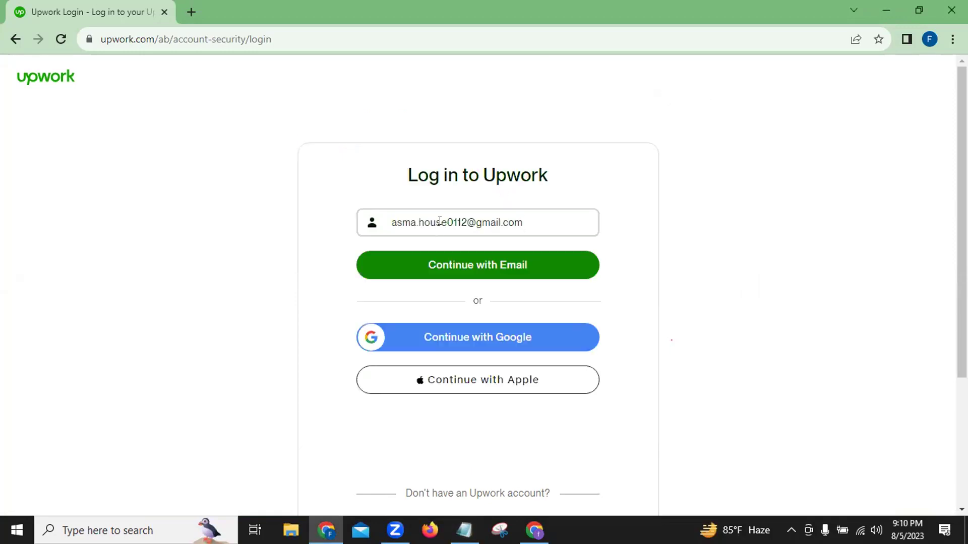
pyautogui.click(451, 265)
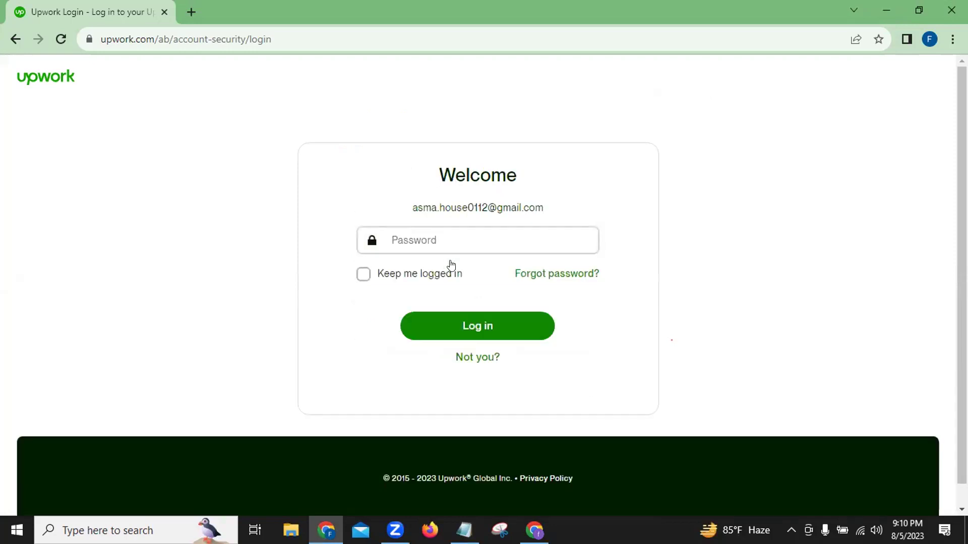
pyautogui.write('••')
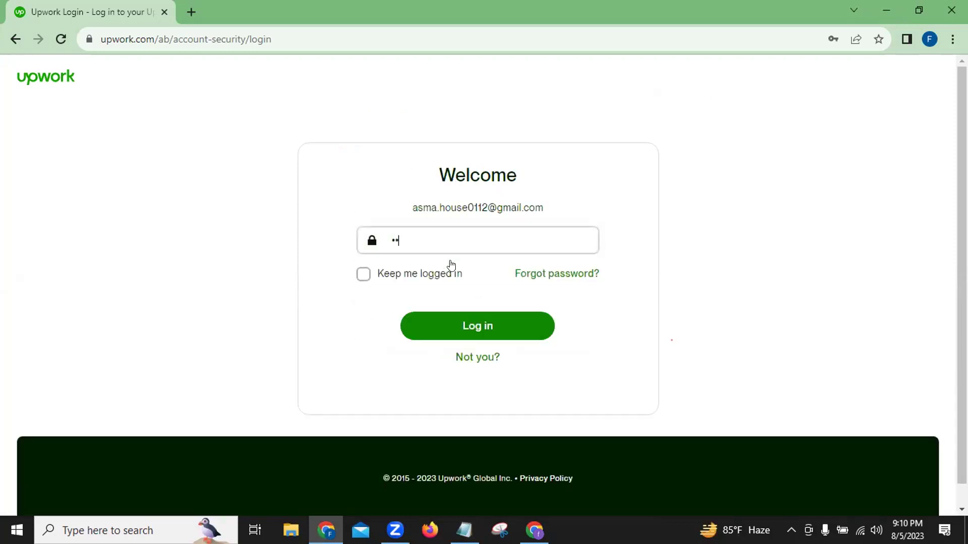
pyautogui.write('••••••••')
pyautogui.click(449, 324)
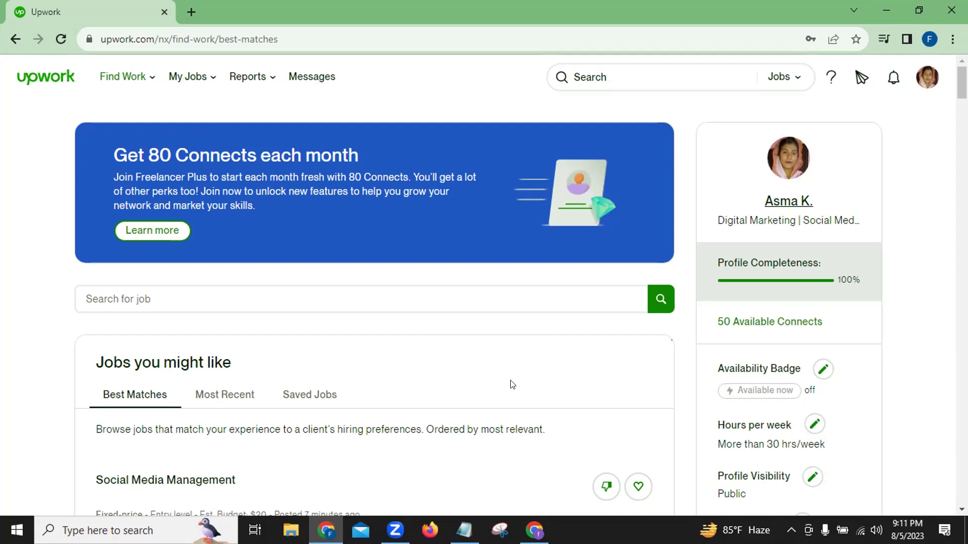
pyautogui.moveTo(464, 530)
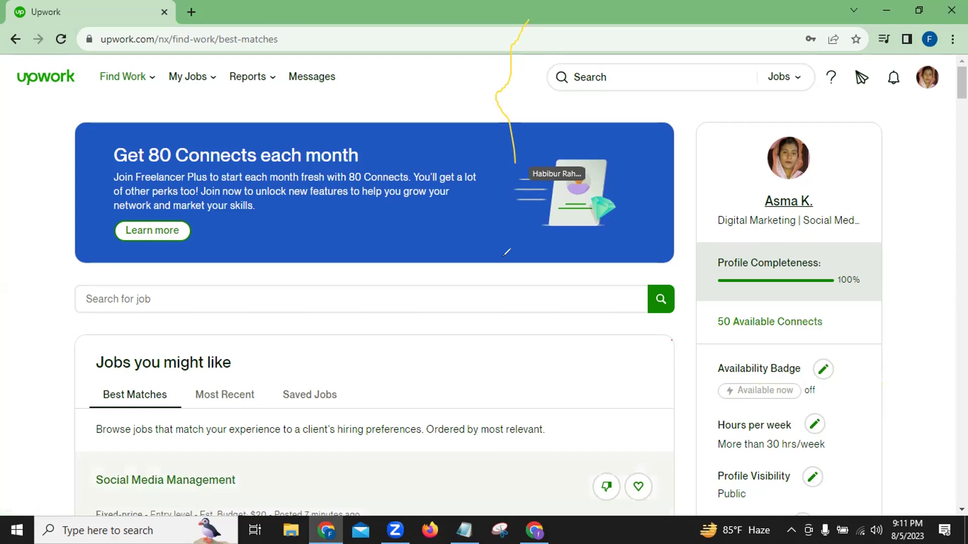
pyautogui.click(514, 37)
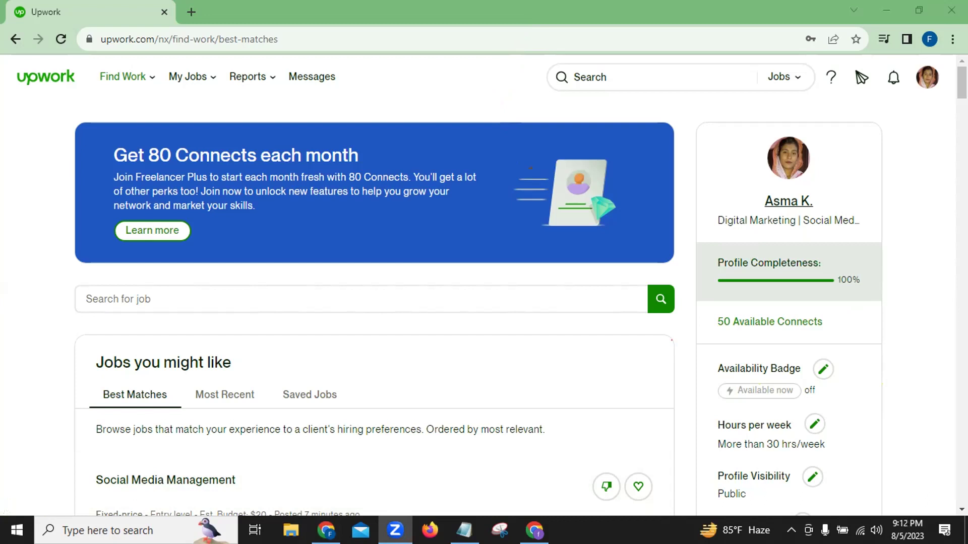
# - Search jobs for 'LinkedIn' and choose the 'linkedin profile' suggestion
pyautogui.click(281, 294)
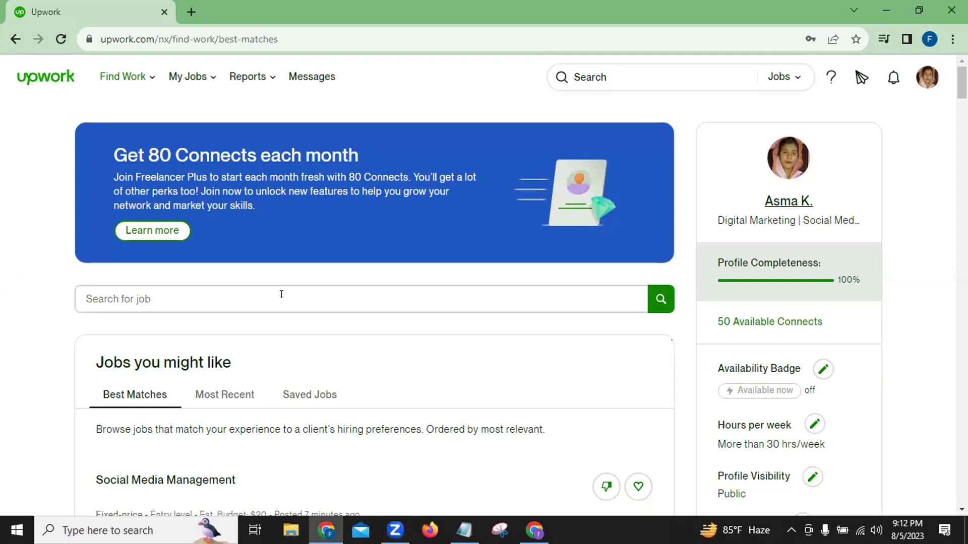
pyautogui.write('Linked')
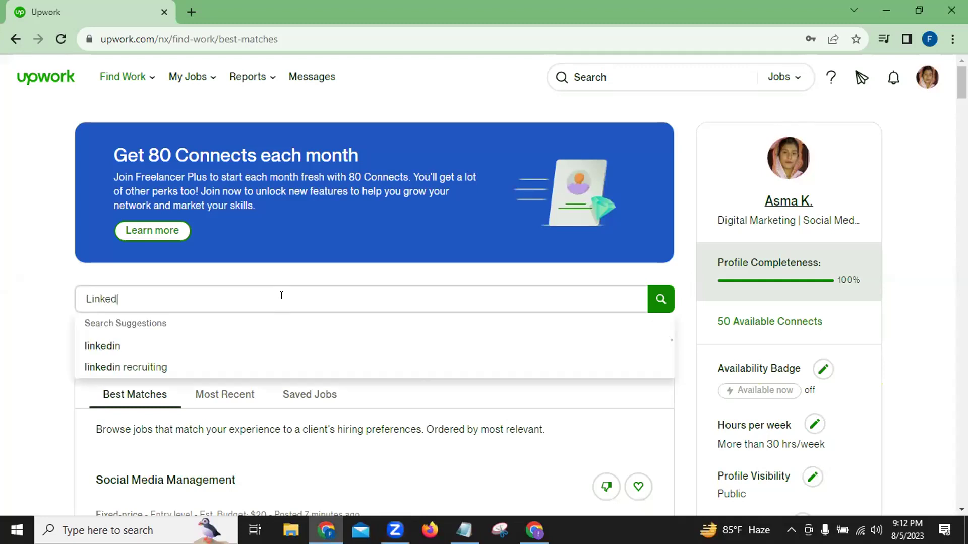
pyautogui.write('In')
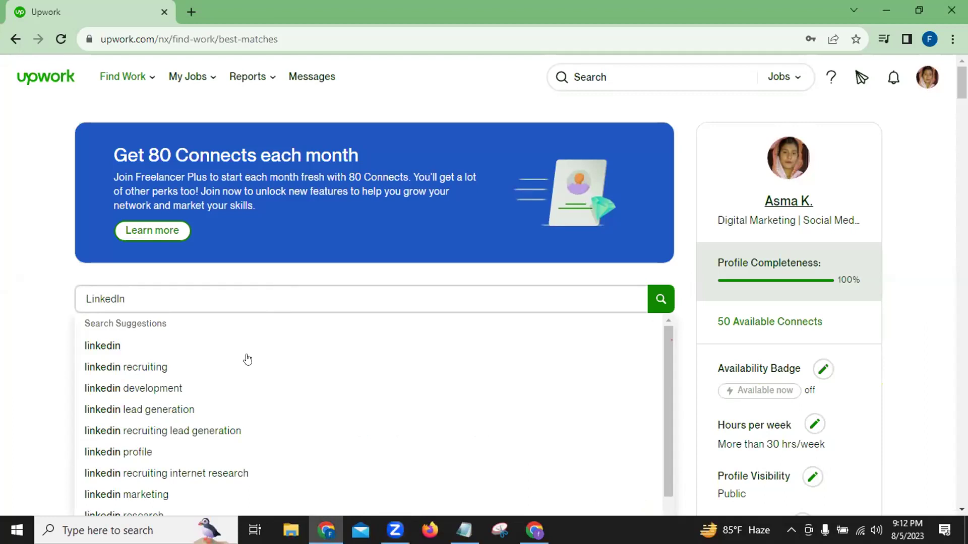
pyautogui.scroll(-5, 238, 417)
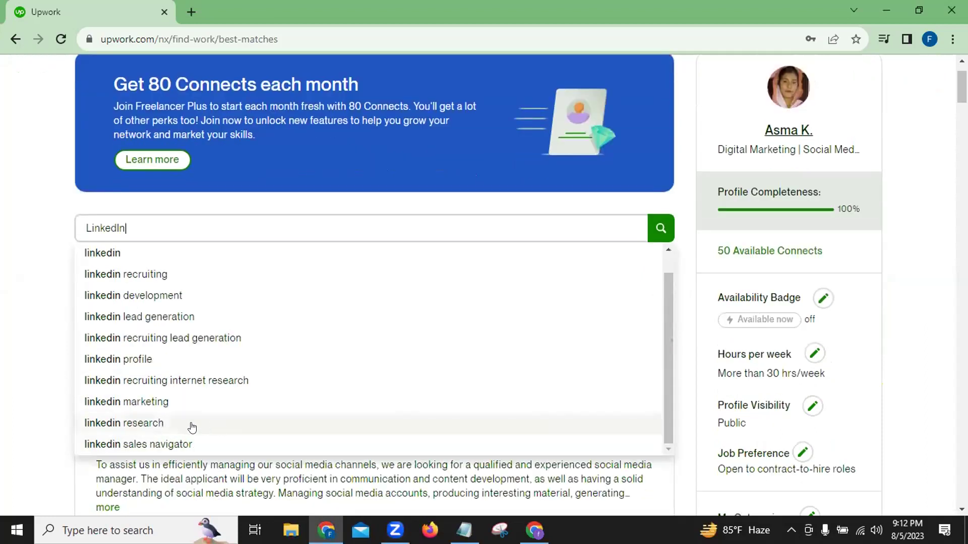
pyautogui.click(134, 358)
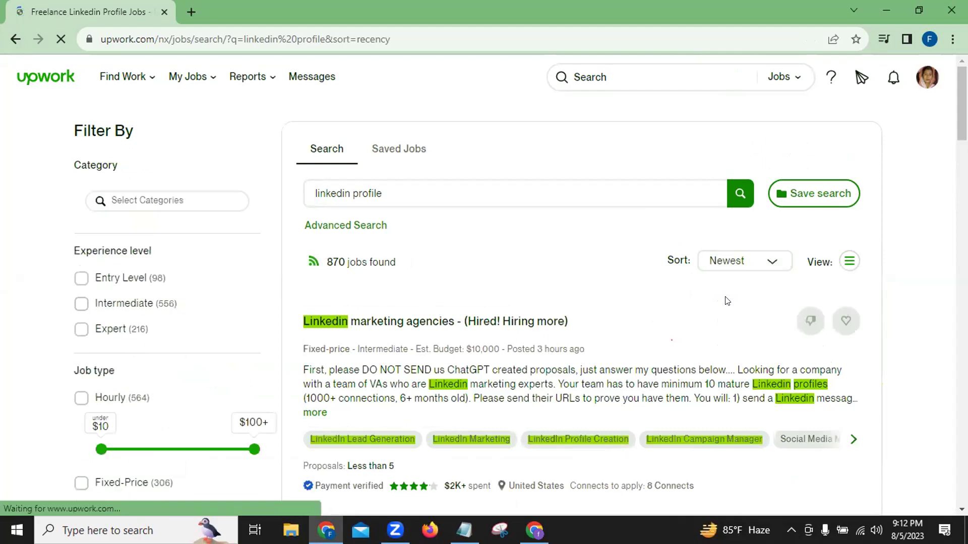
pyautogui.scroll(-5, 869, 318)
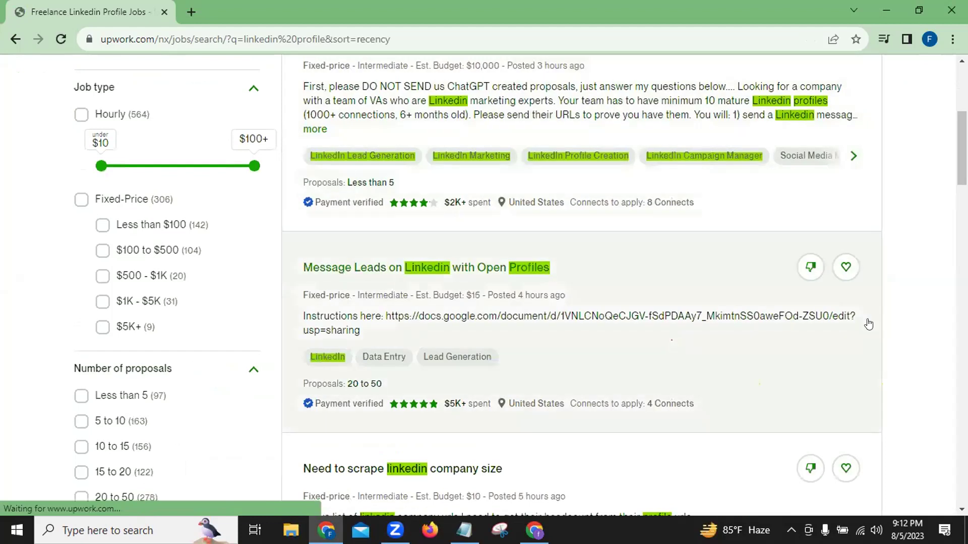
pyautogui.scroll(-3, 869, 323)
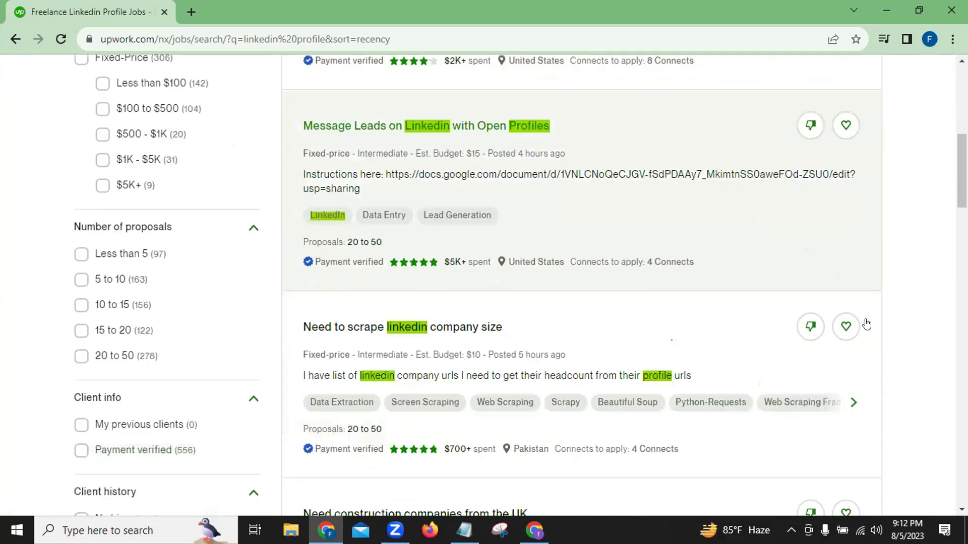
pyautogui.scroll(-1, 867, 324)
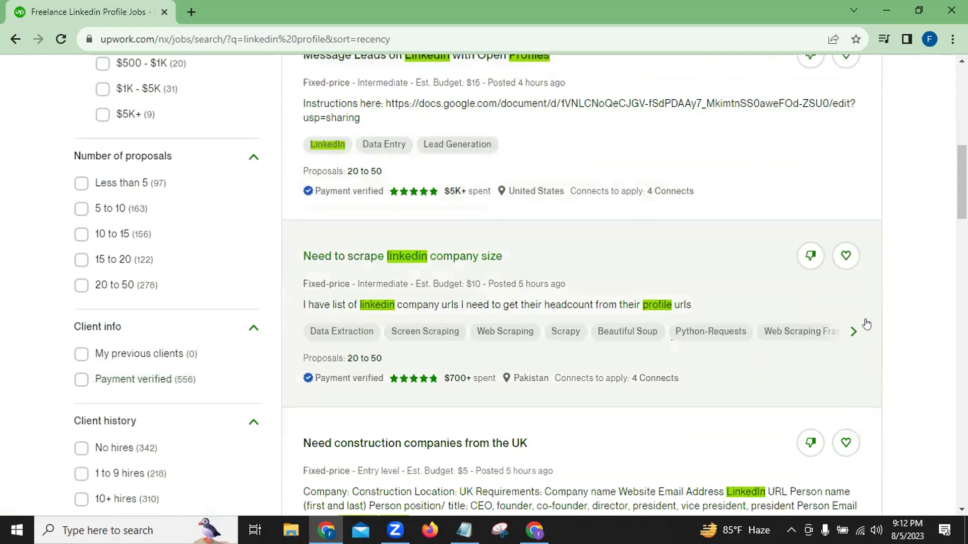
pyautogui.scroll(-2, 866, 324)
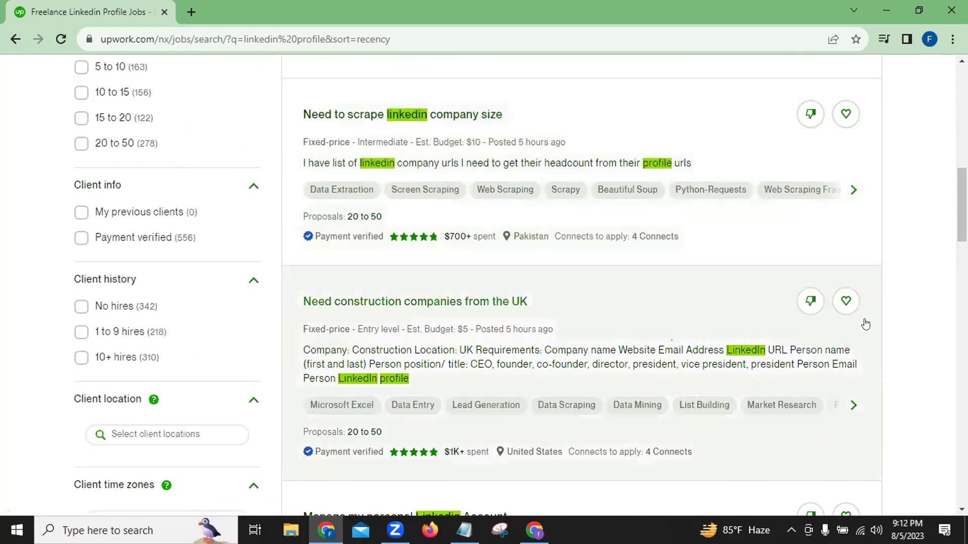
pyautogui.scroll(-3, 865, 324)
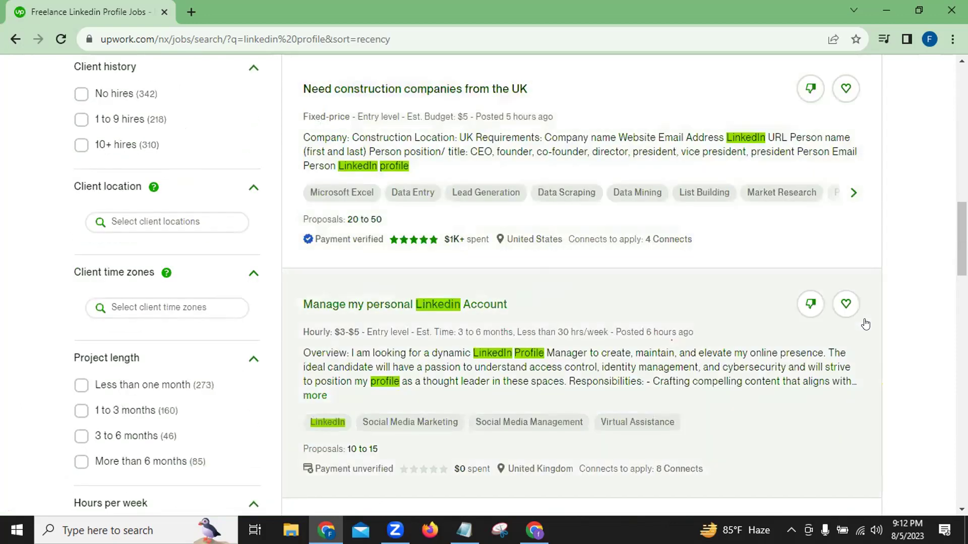
pyautogui.scroll(3, 865, 324)
pyautogui.scroll(8, 864, 324)
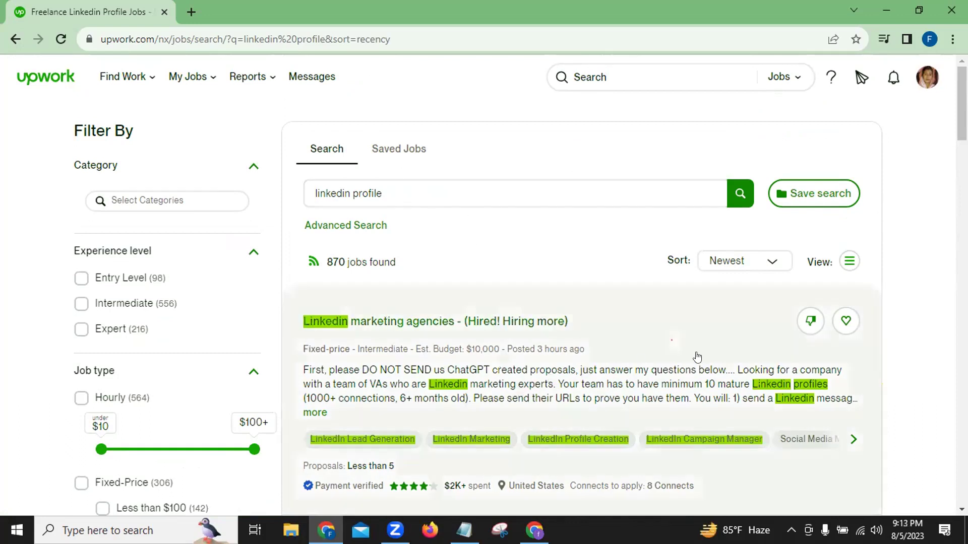
pyautogui.scroll(-1, 854, 370)
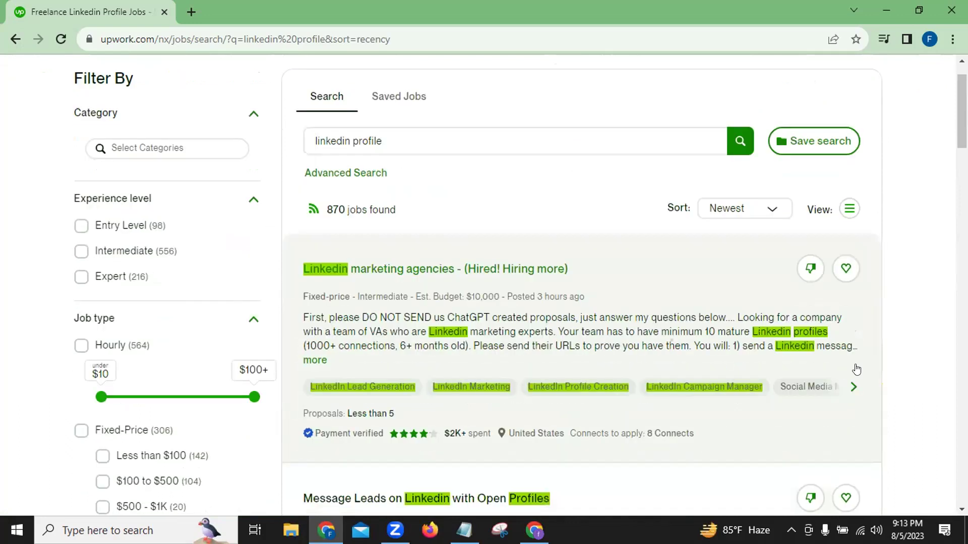
pyautogui.moveTo(850, 370)
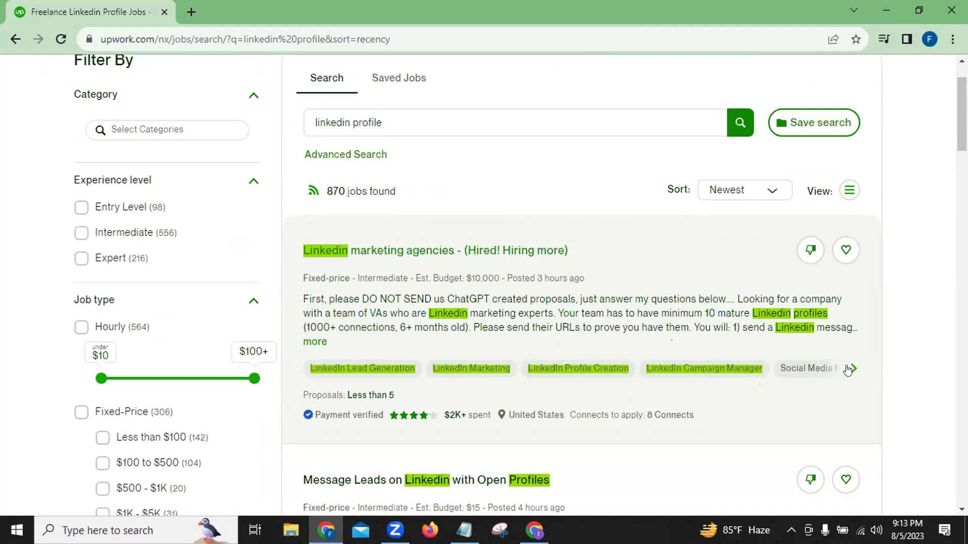
pyautogui.scroll(2, 844, 372)
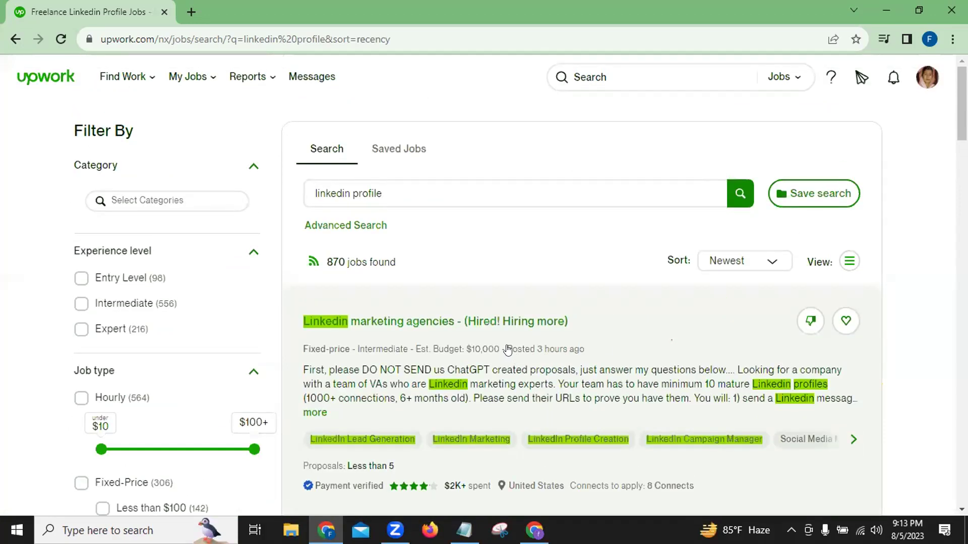
pyautogui.click(766, 262)
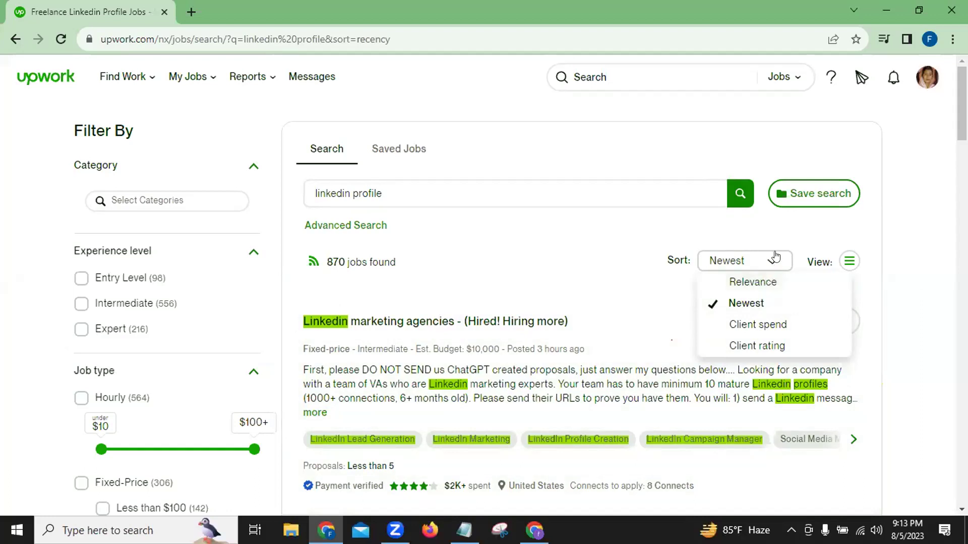
pyautogui.click(768, 267)
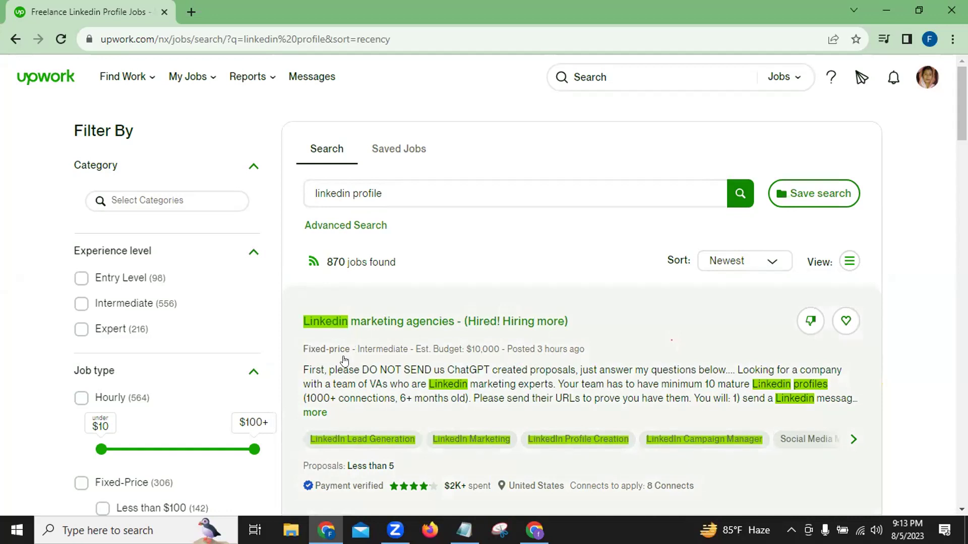
pyautogui.scroll(-4, 481, 348)
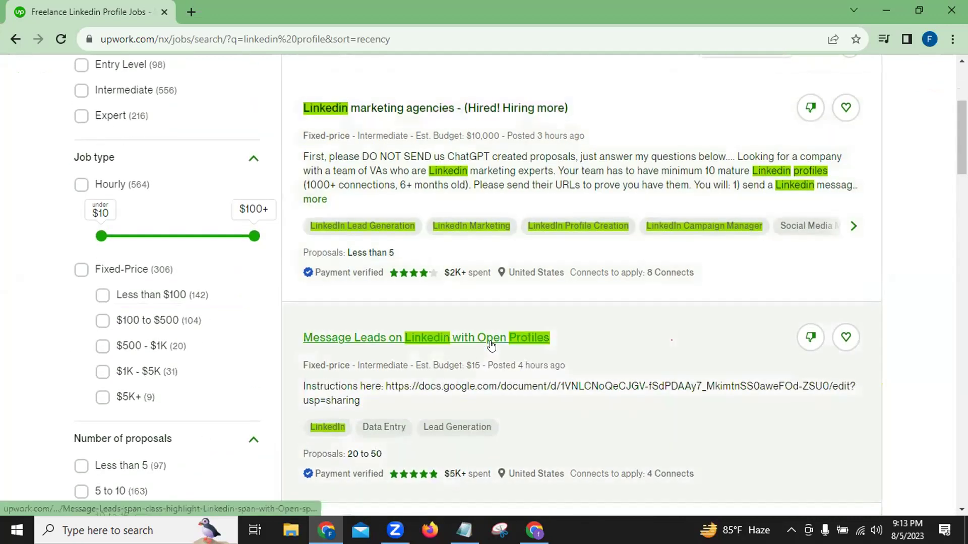
pyautogui.scroll(-4, 492, 346)
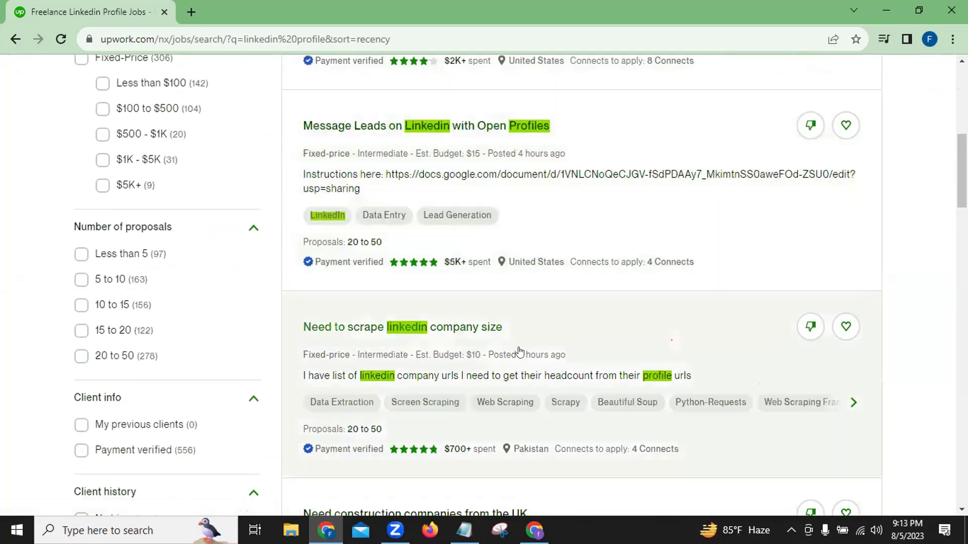
pyautogui.scroll(-4, 519, 350)
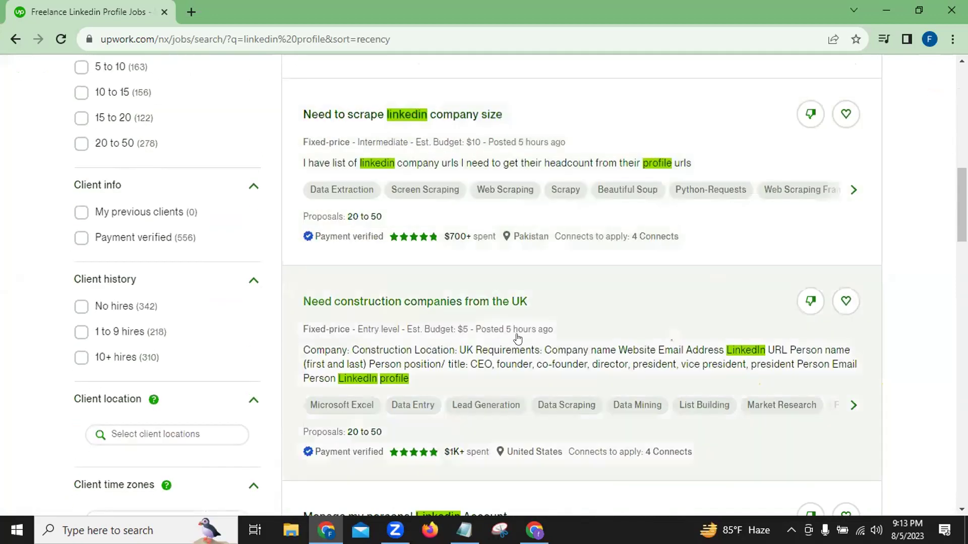
pyautogui.scroll(-4, 518, 336)
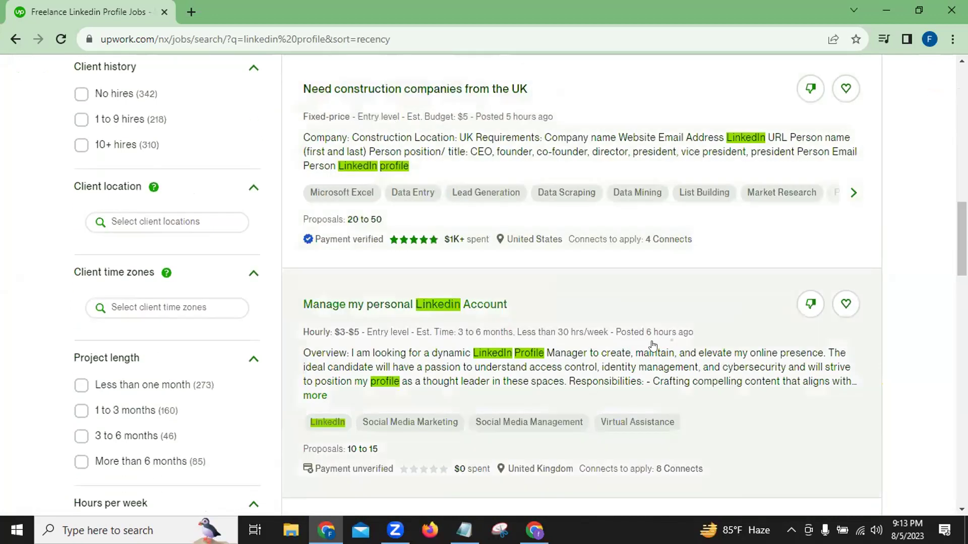
pyautogui.scroll(-4, 656, 347)
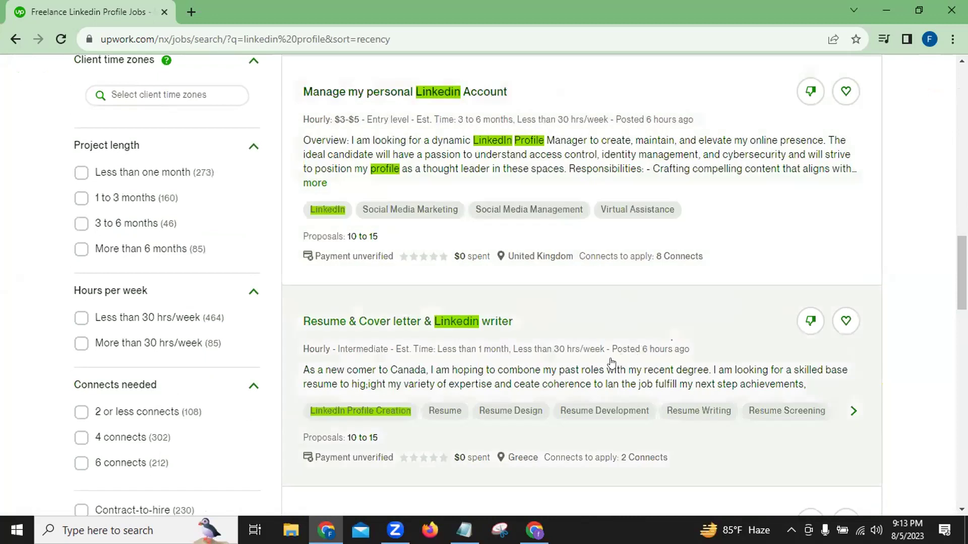
pyautogui.scroll(-3, 670, 370)
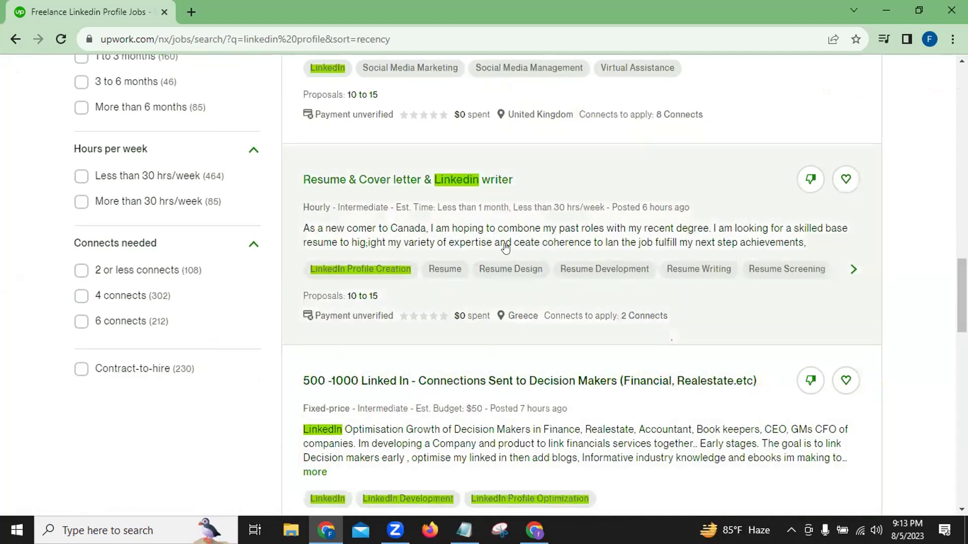
pyautogui.scroll(14, 506, 248)
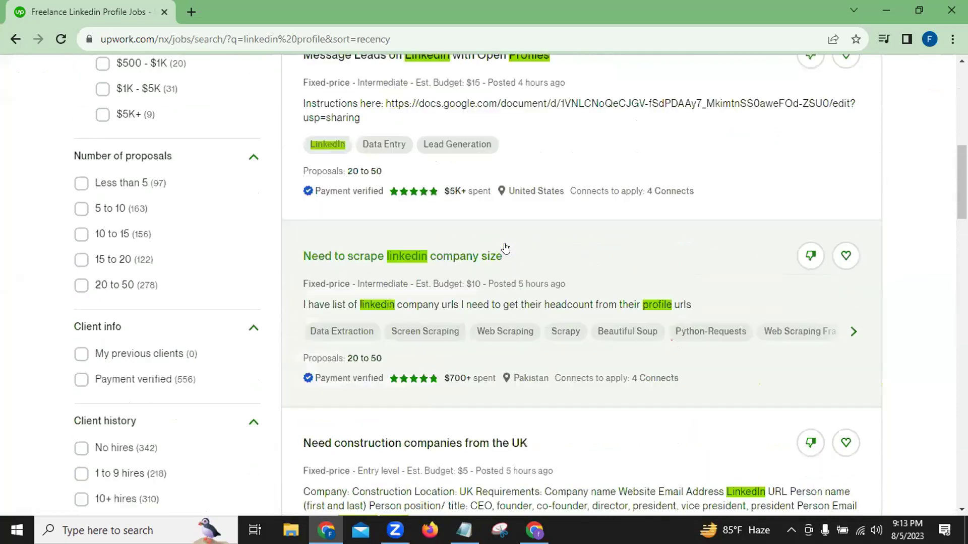
pyautogui.scroll(10, 506, 248)
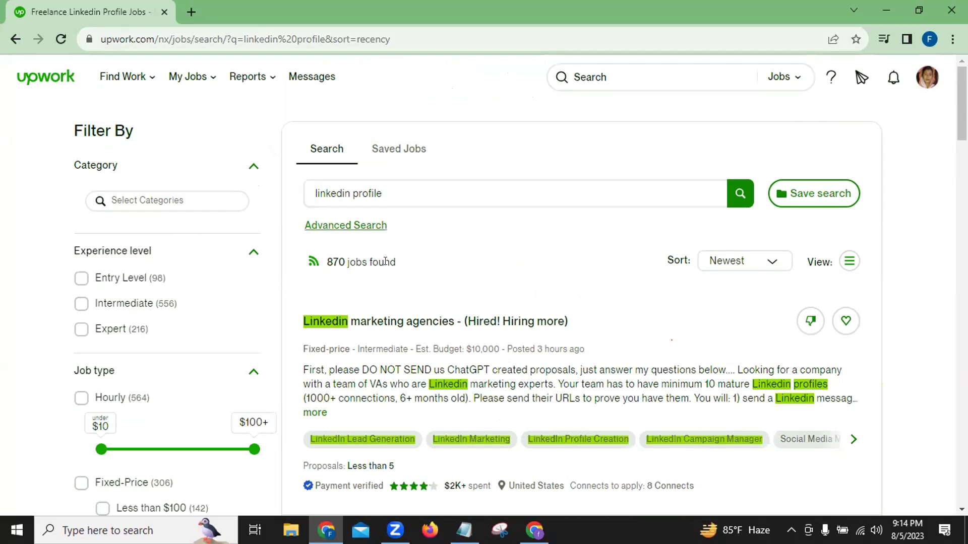
pyautogui.scroll(-1, 495, 313)
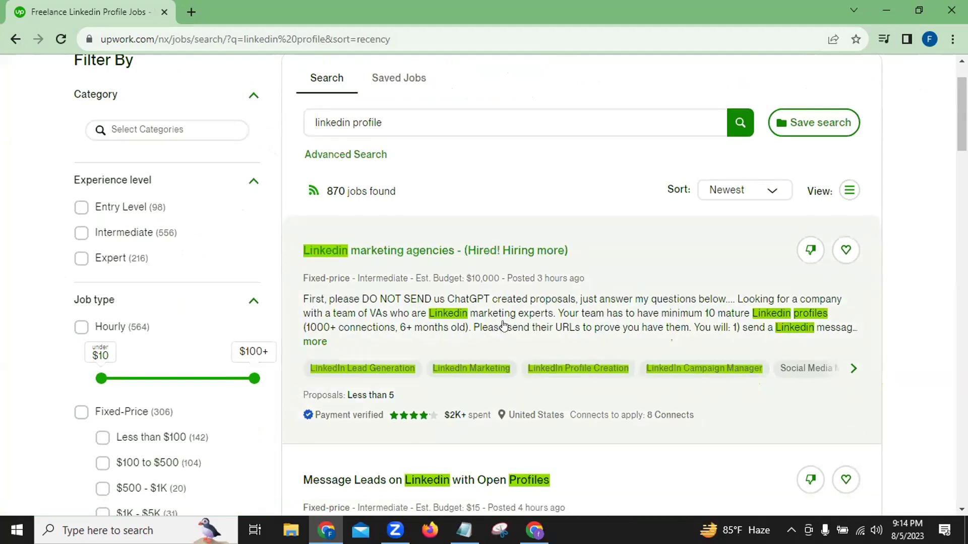
pyautogui.scroll(-1, 503, 327)
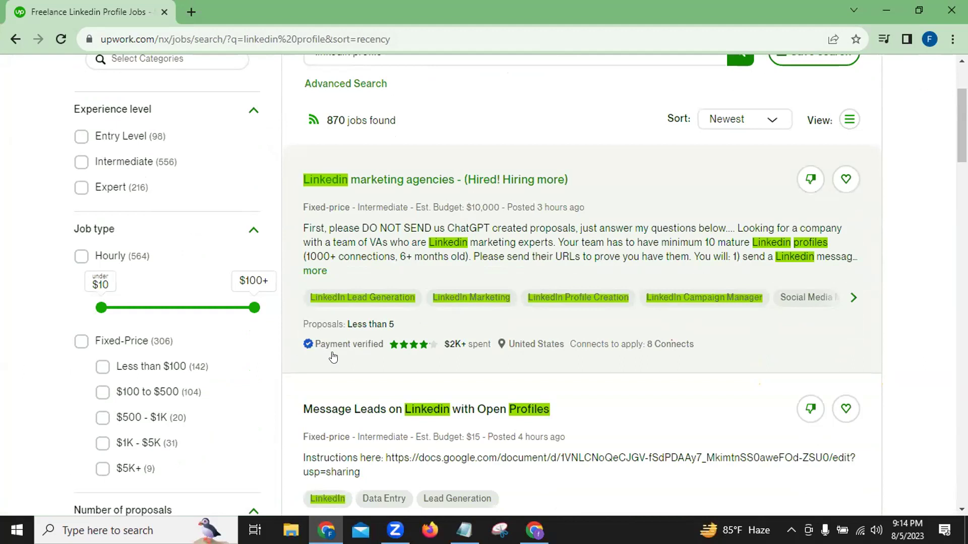
pyautogui.scroll(-7, 327, 347)
pyautogui.scroll(-12, 344, 345)
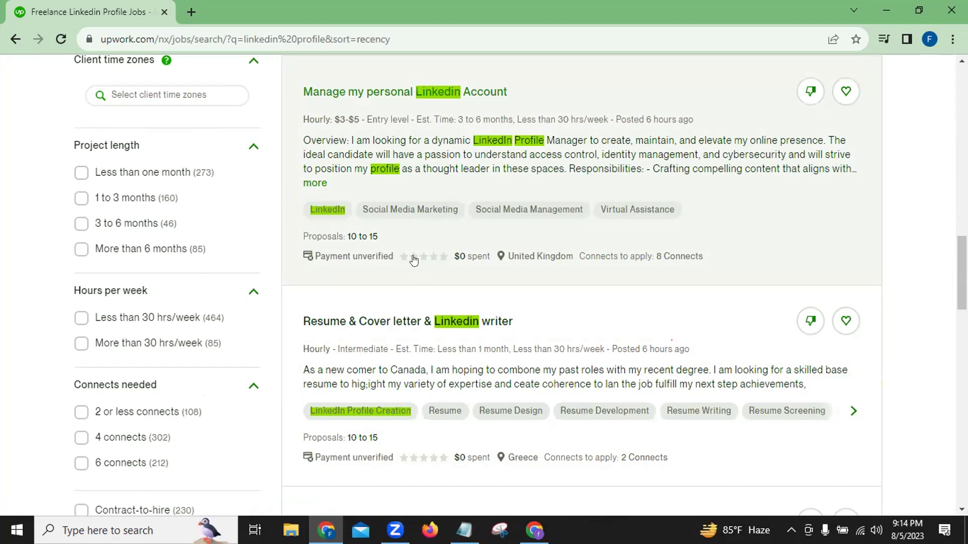
pyautogui.moveTo(440, 261)
pyautogui.scroll(10, 426, 264)
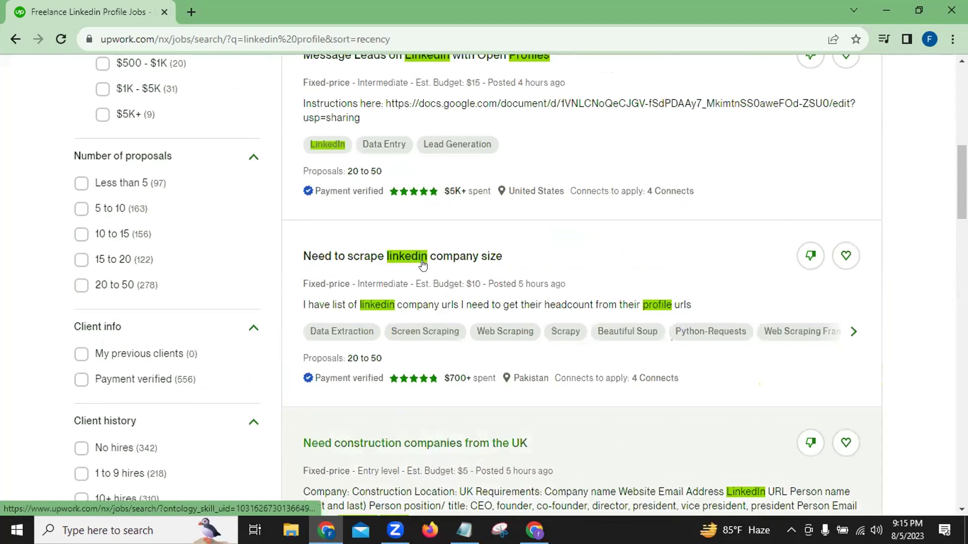
pyautogui.scroll(5, 423, 265)
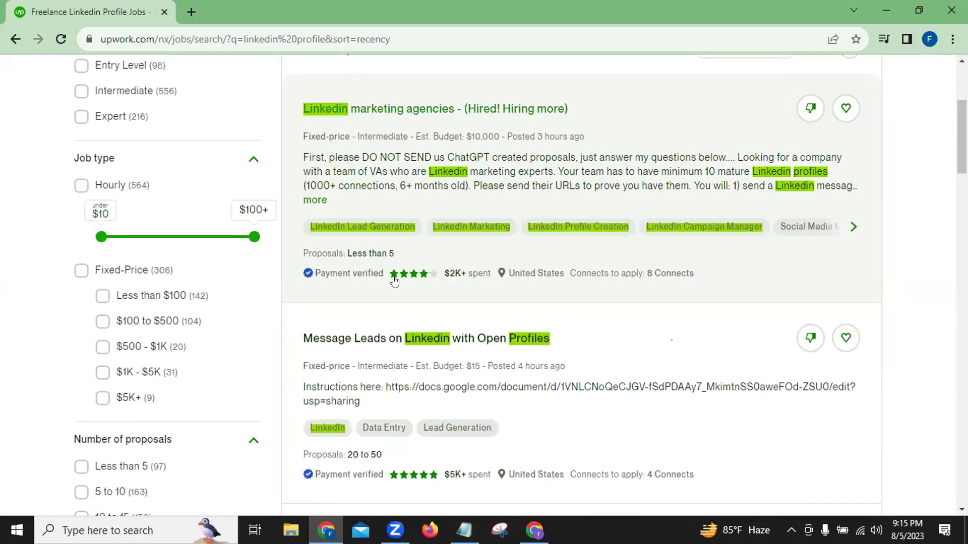
pyautogui.moveTo(425, 276)
pyautogui.scroll(4, 485, 304)
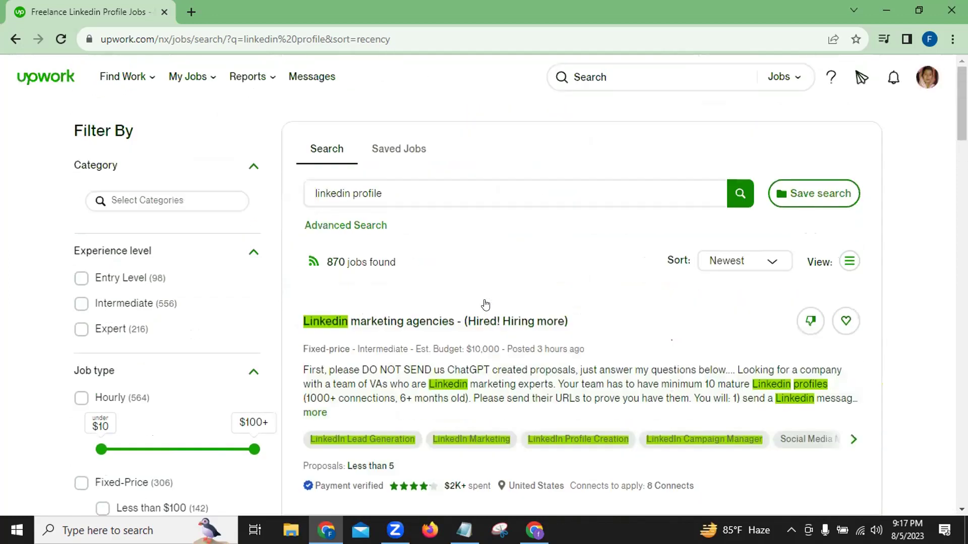
pyautogui.moveTo(72, 121); pyautogui.dragTo(159, 131)
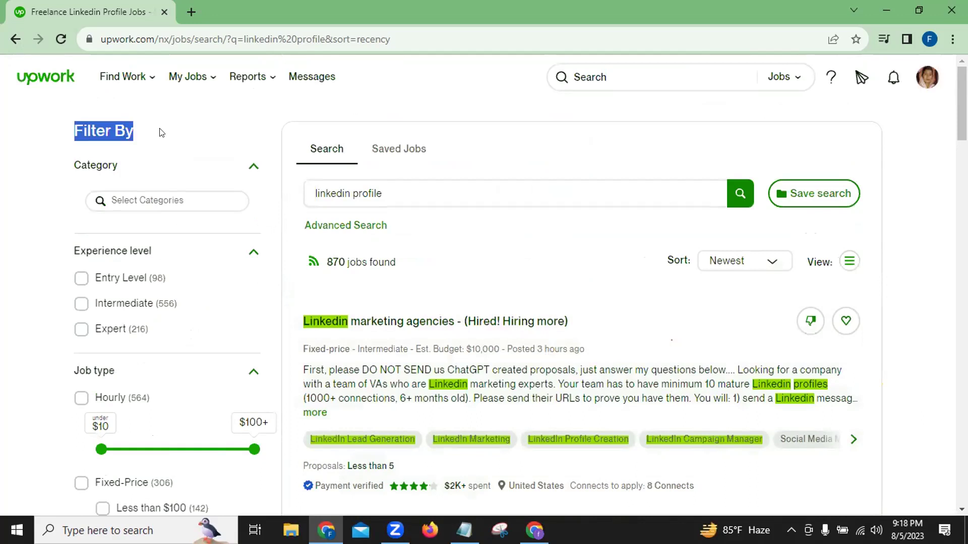
pyautogui.click(125, 201)
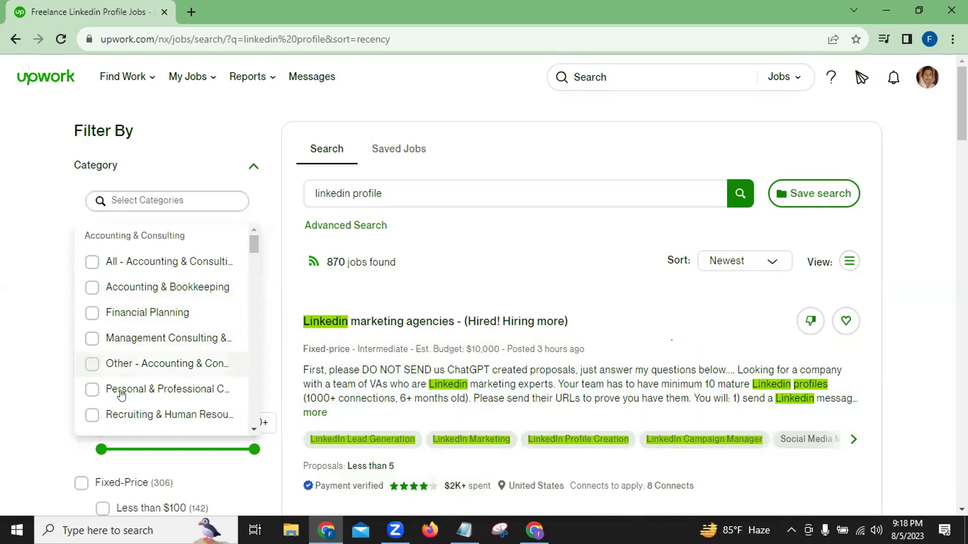
pyautogui.click(51, 279)
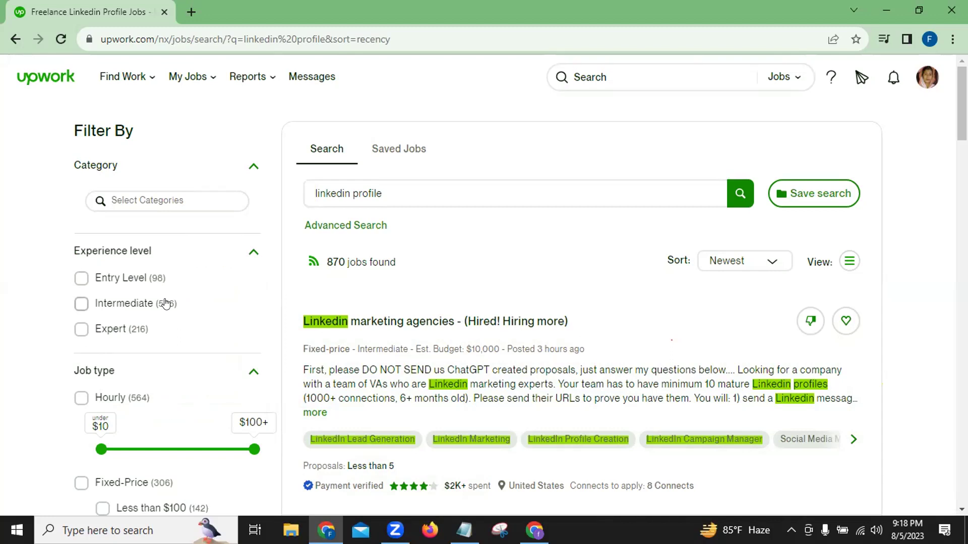
pyautogui.scroll(-3, 164, 304)
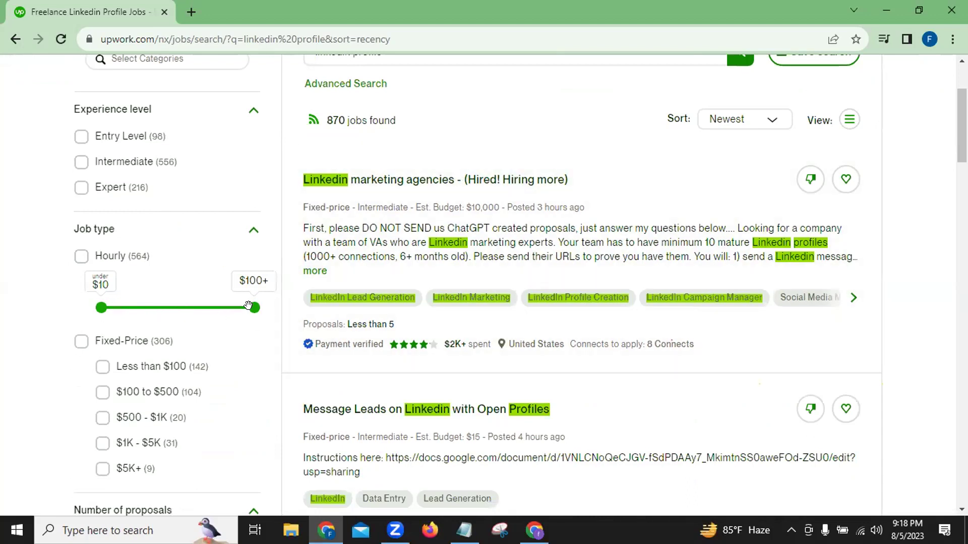
# - Cap the hourly rate slider at $20, narrowing linkedin profile jobs to 313 results
pyautogui.moveTo(252, 307); pyautogui.dragTo(142, 308)
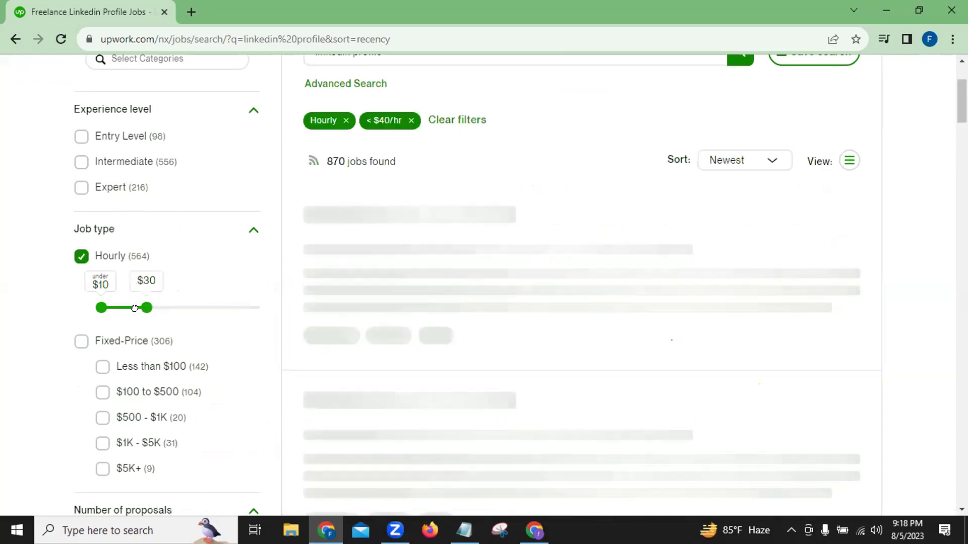
pyautogui.moveTo(142, 308); pyautogui.dragTo(132, 308)
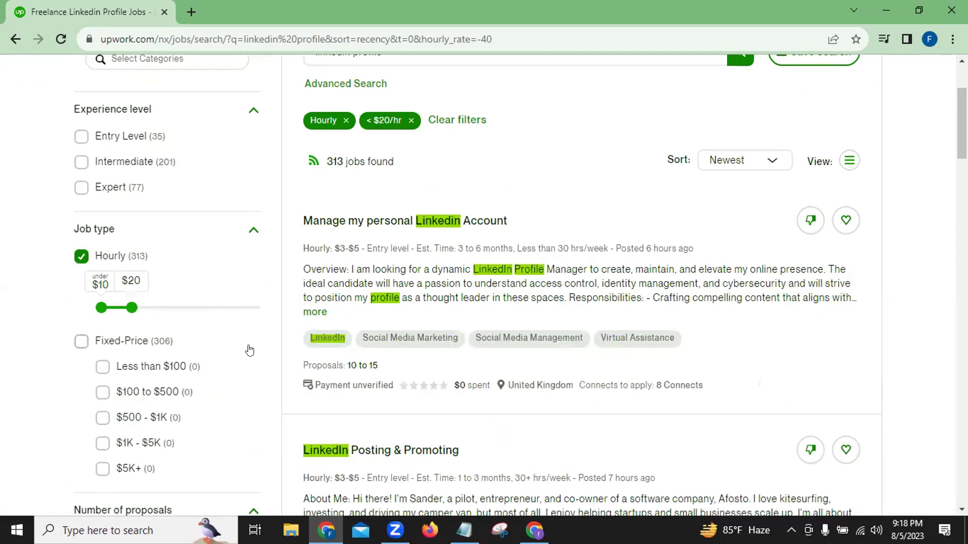
pyautogui.scroll(-3, 249, 350)
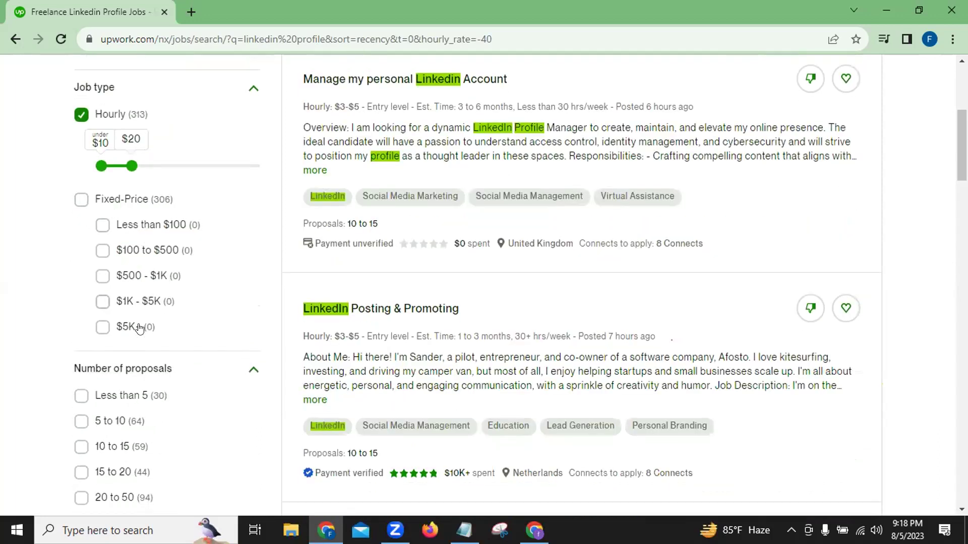
pyautogui.scroll(-3, 168, 317)
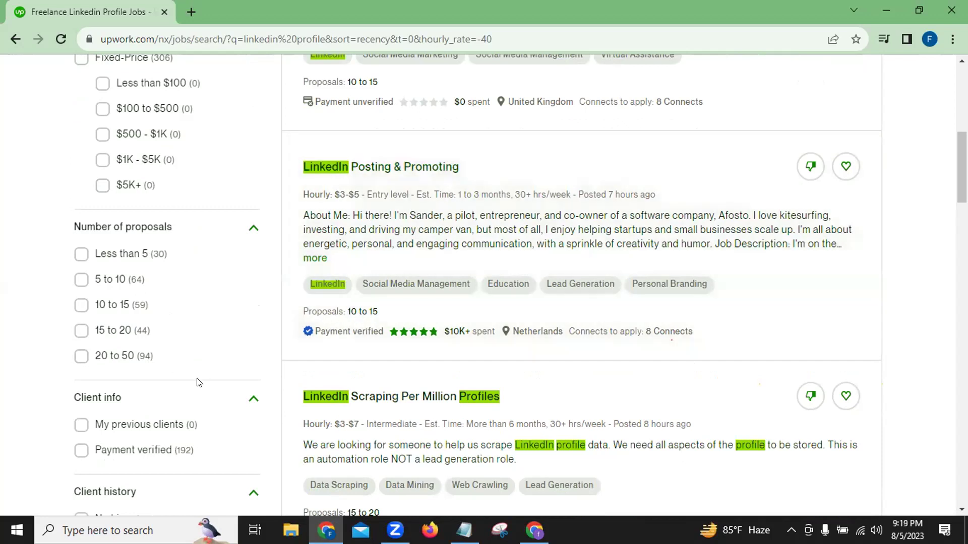
pyautogui.scroll(-3, 196, 383)
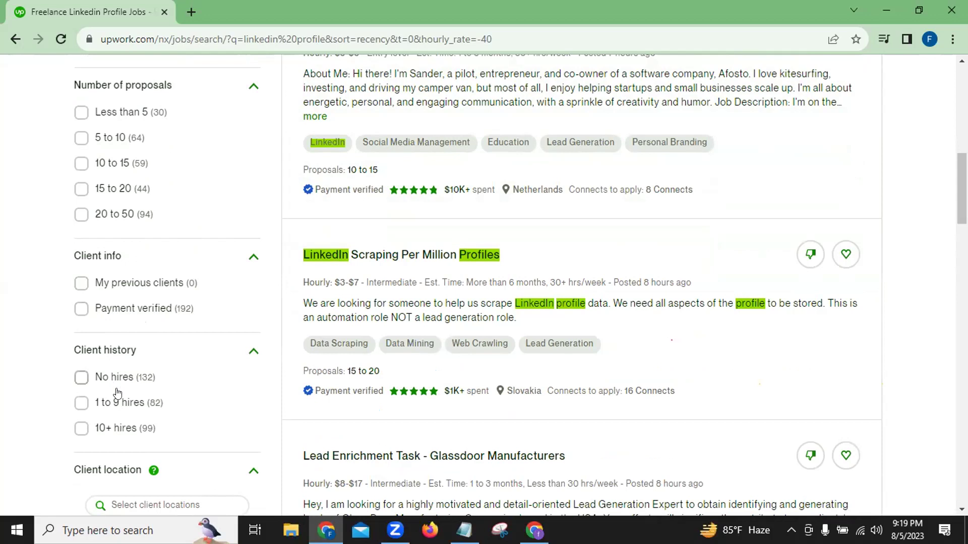
pyautogui.scroll(-3, 118, 396)
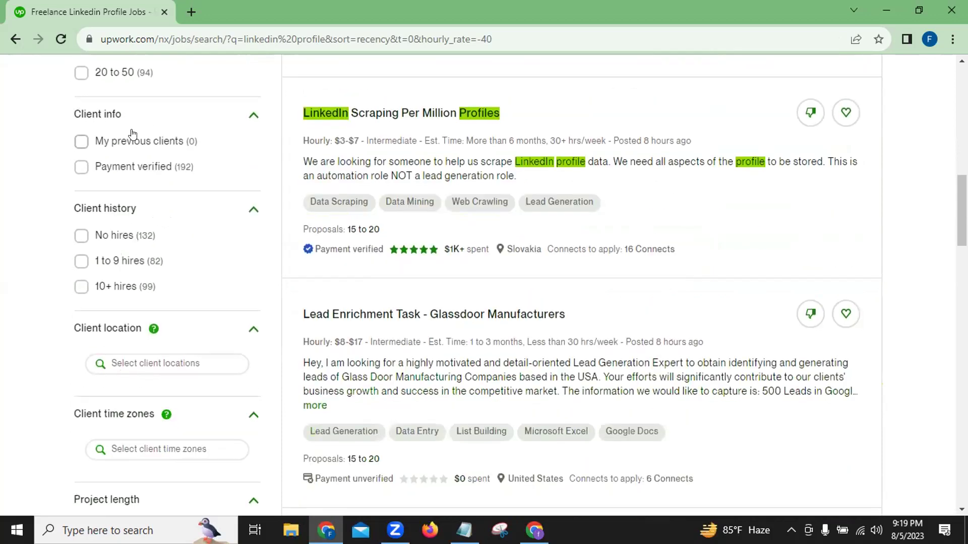
pyautogui.click(146, 363)
pyautogui.scroll(-4, 151, 418)
pyautogui.scroll(-5, 153, 428)
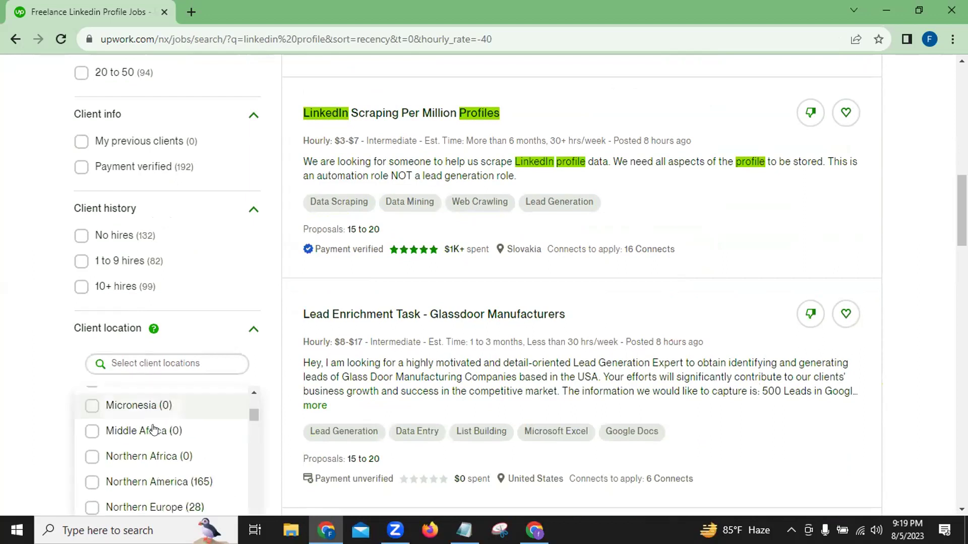
pyautogui.click(40, 372)
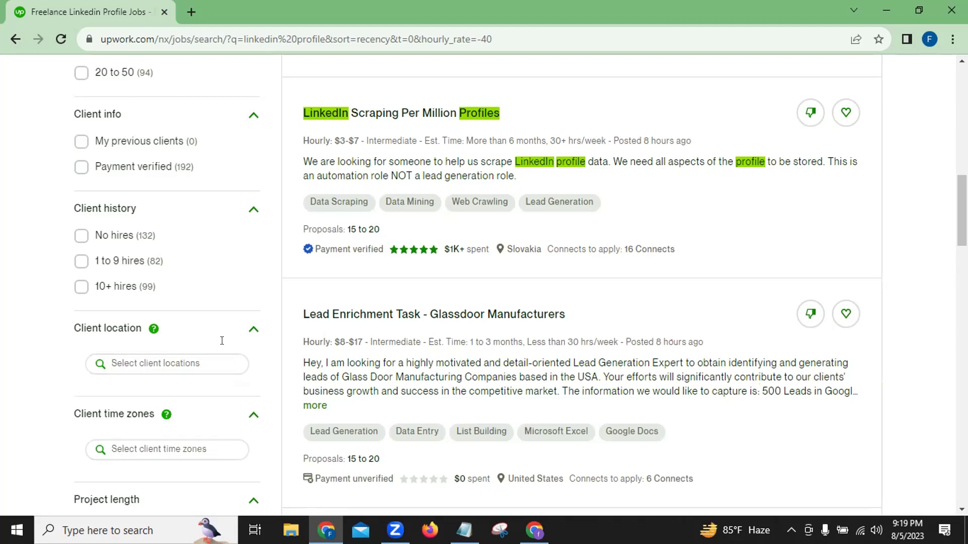
pyautogui.scroll(-4, 222, 340)
pyautogui.scroll(-4, 166, 306)
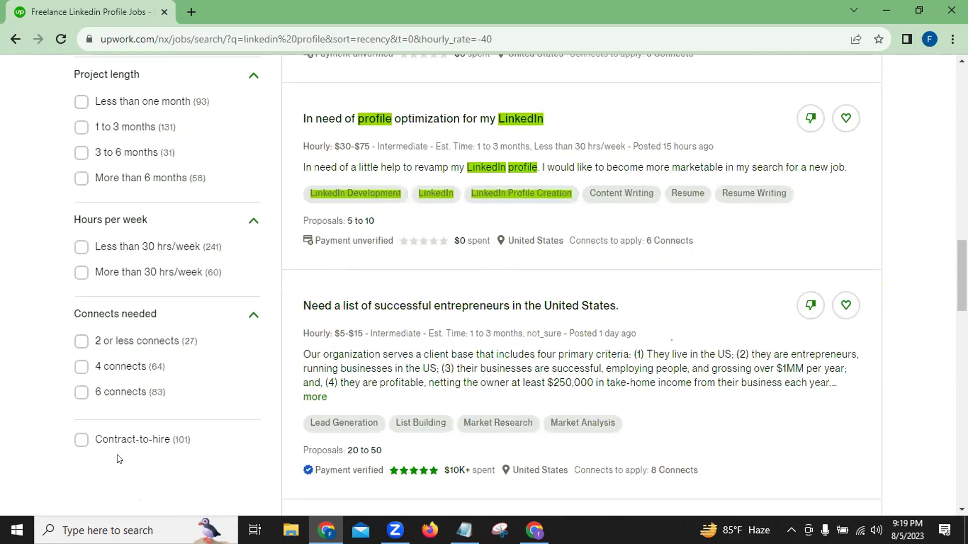
pyautogui.scroll(12, 328, 270)
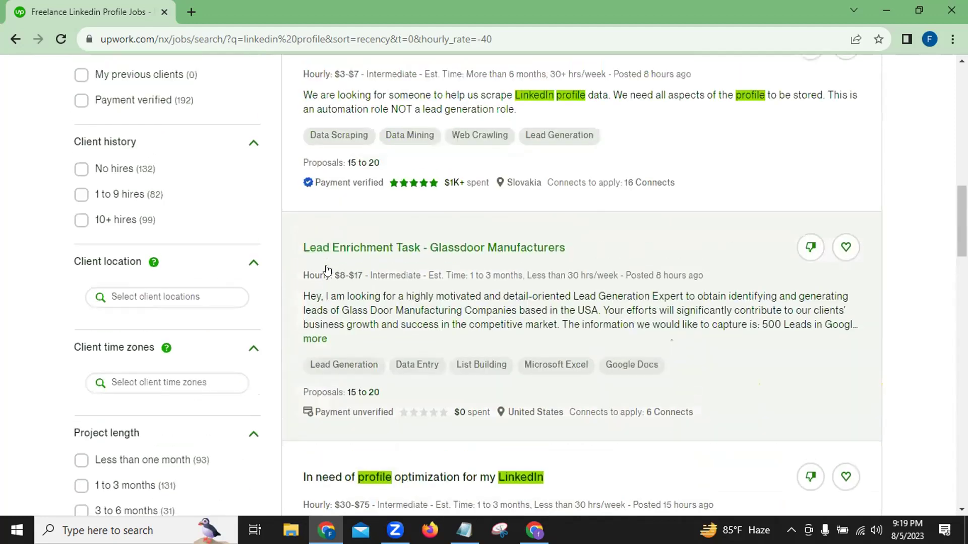
pyautogui.scroll(10, 326, 270)
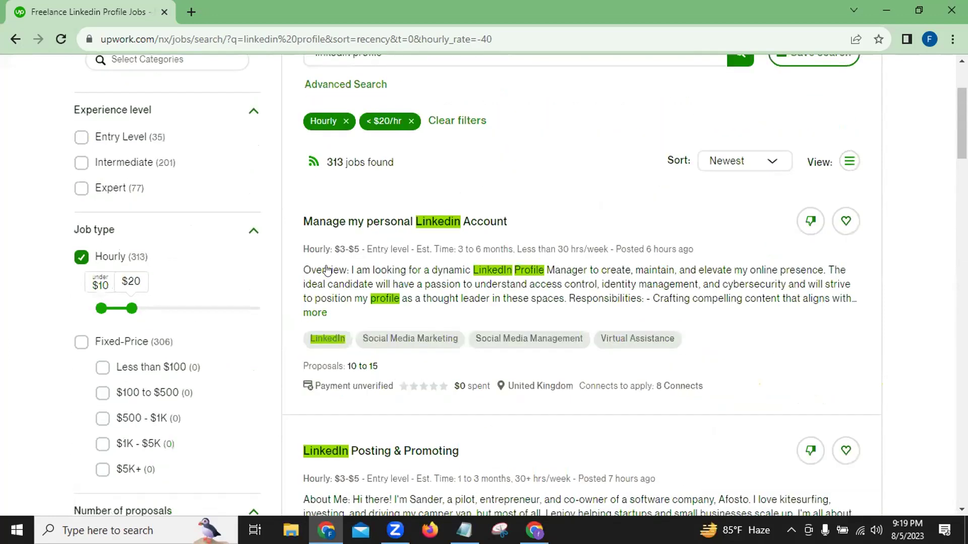
pyautogui.click(400, 191)
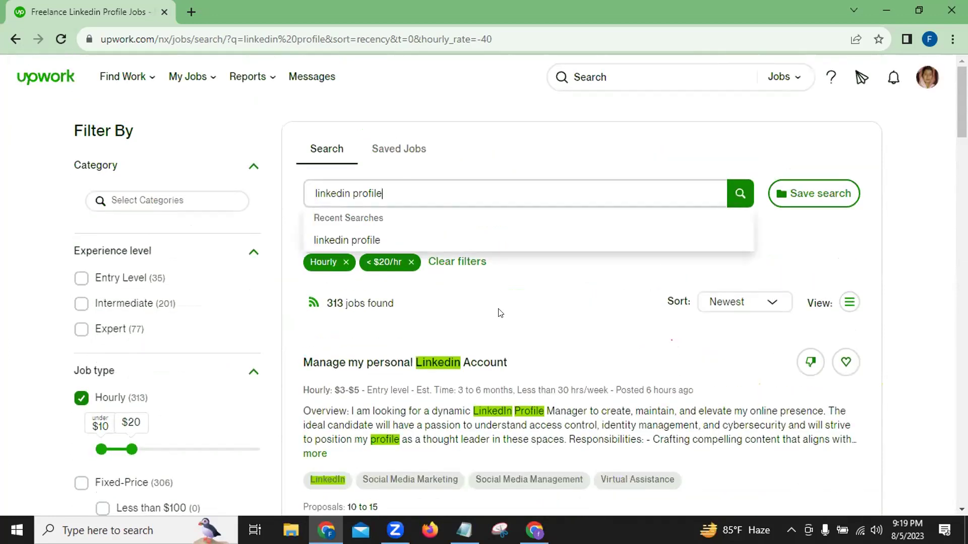
pyautogui.scroll(-3, 505, 313)
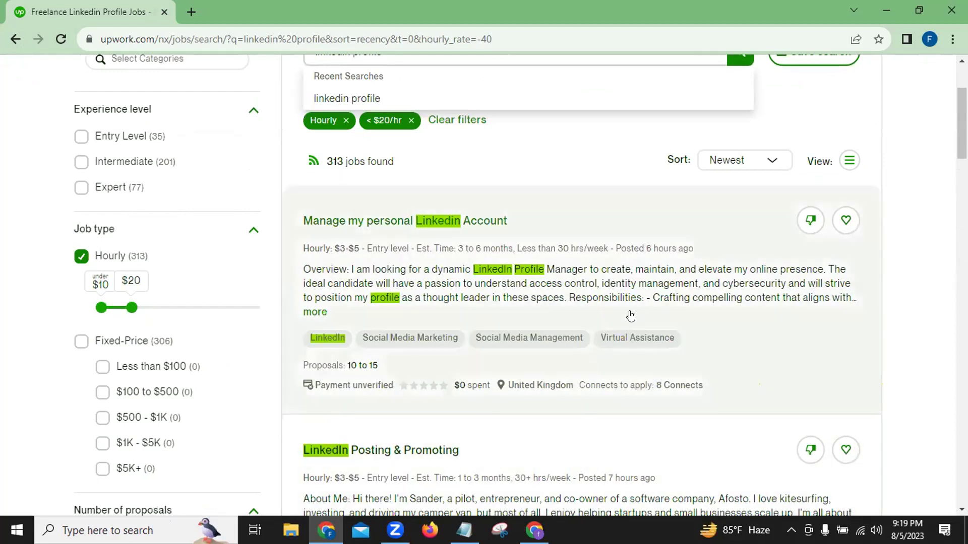
pyautogui.scroll(-4, 880, 270)
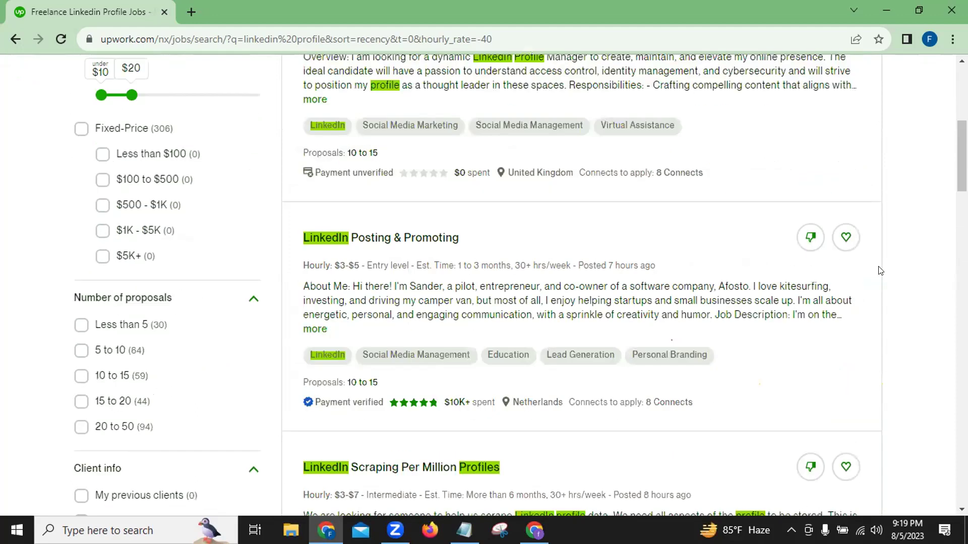
pyautogui.scroll(-4, 880, 271)
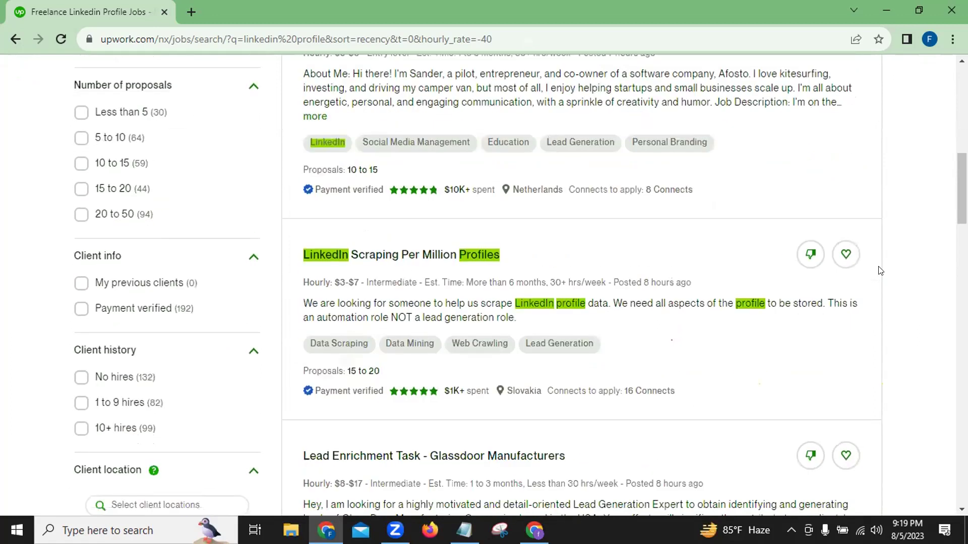
pyautogui.scroll(-1, 879, 273)
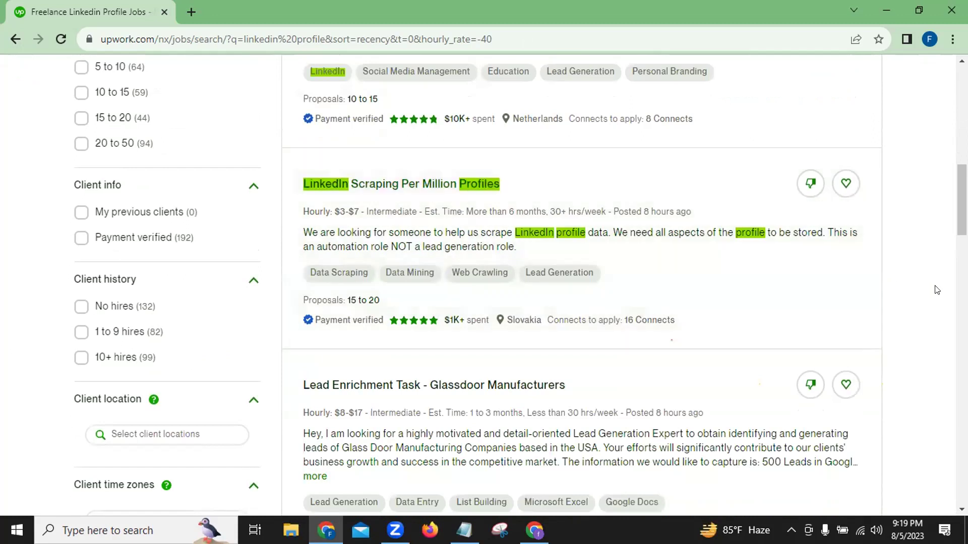
pyautogui.scroll(-4, 941, 291)
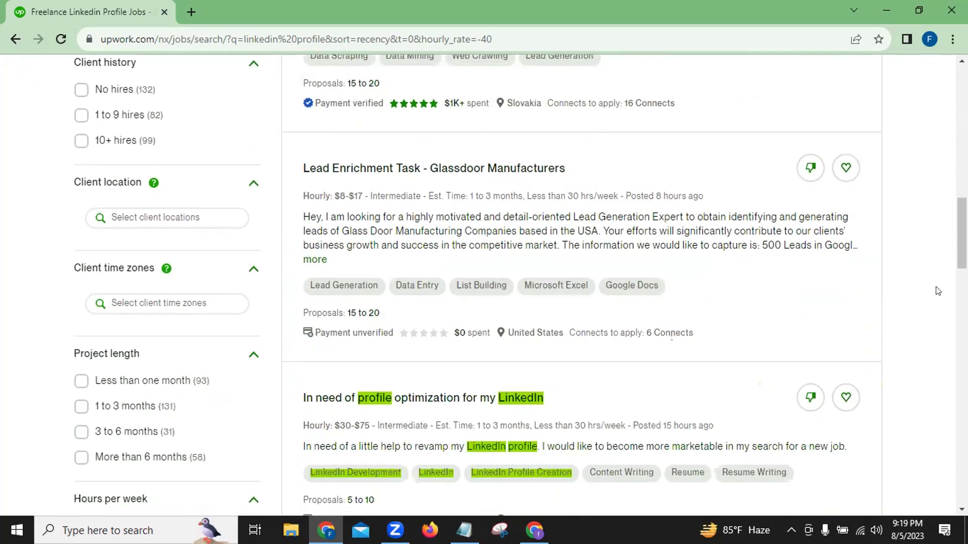
pyautogui.scroll(-4, 938, 290)
pyautogui.scroll(-4, 937, 291)
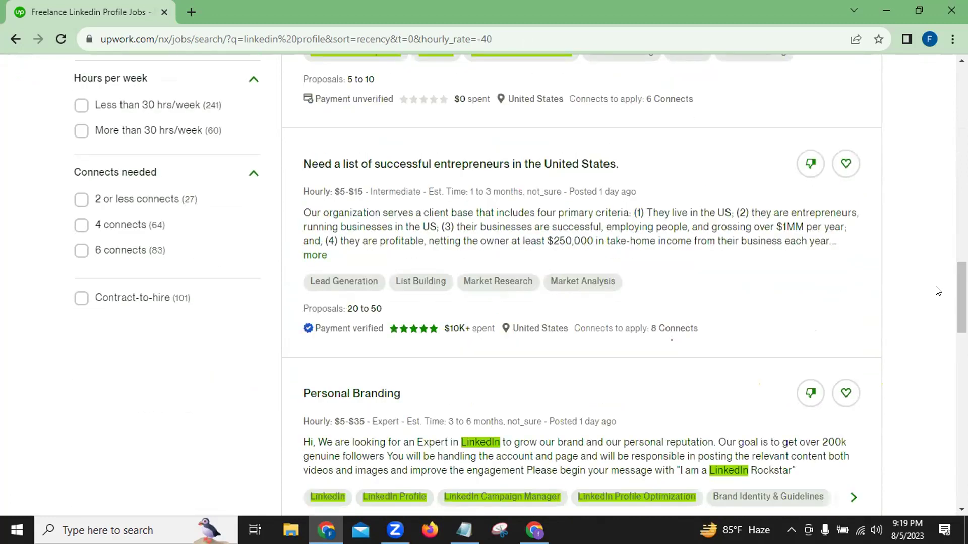
pyautogui.scroll(-3, 937, 291)
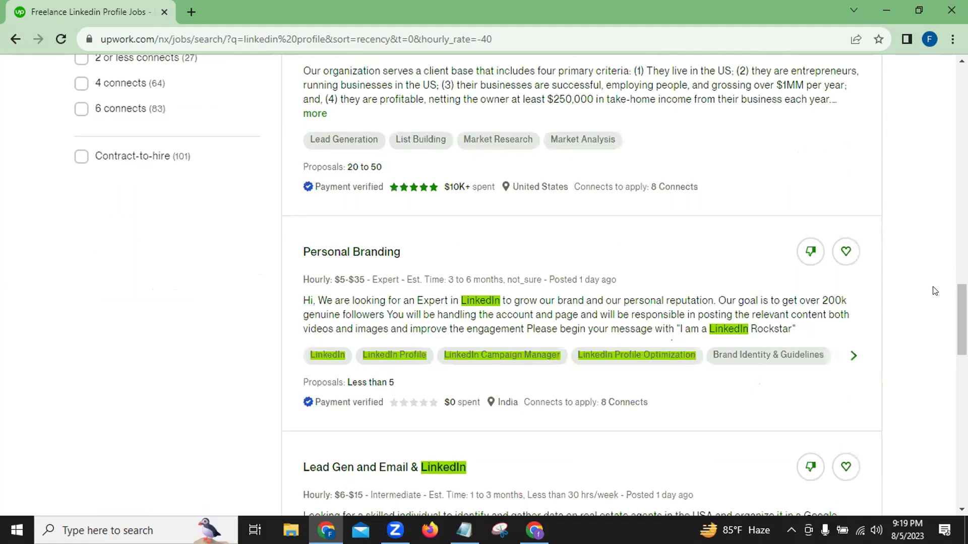
pyautogui.scroll(-5, 936, 290)
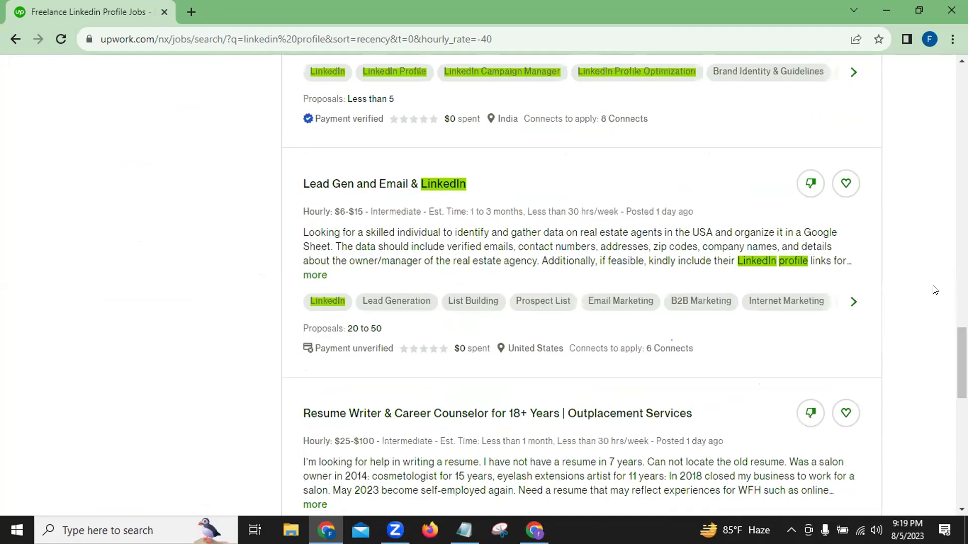
pyautogui.scroll(10, 930, 290)
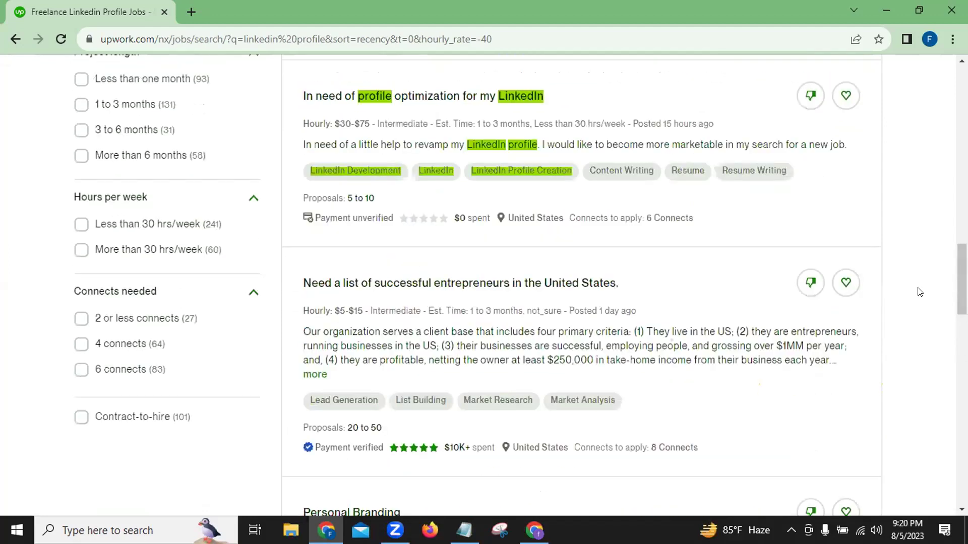
pyautogui.scroll(14, 920, 292)
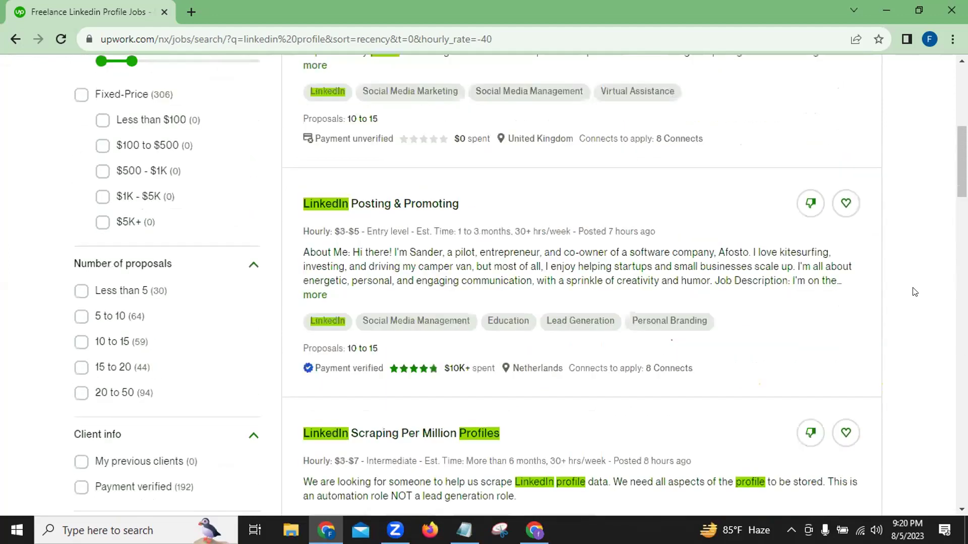
pyautogui.scroll(7, 915, 292)
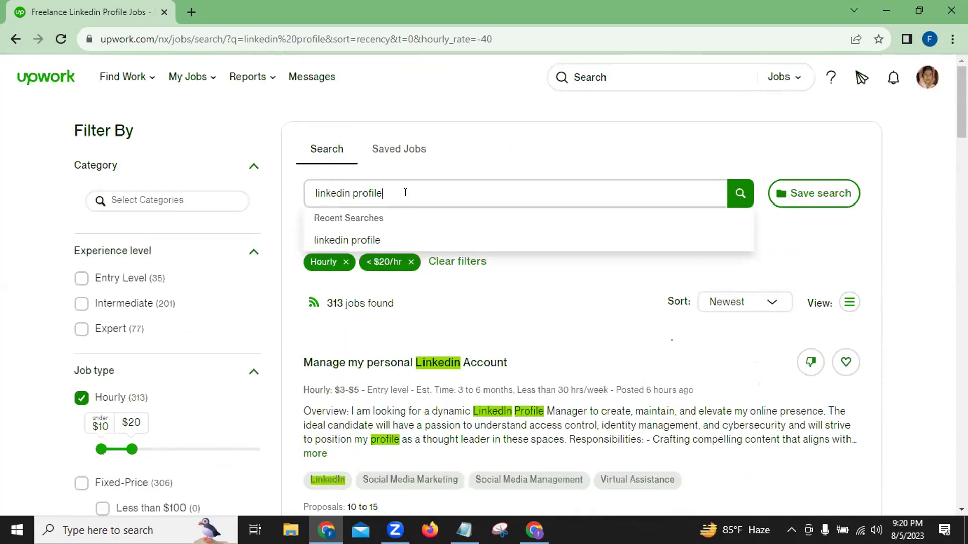
pyautogui.click(552, 317)
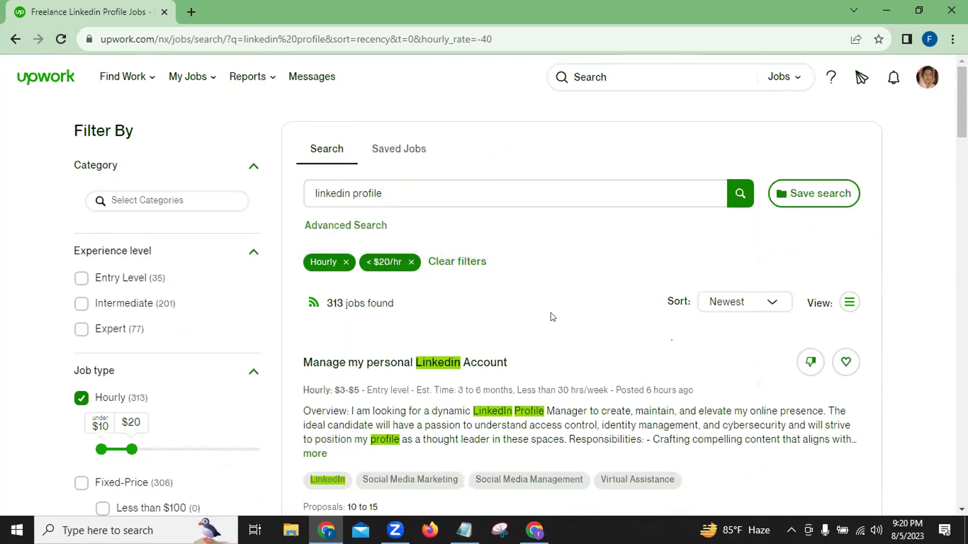
pyautogui.scroll(-1, 540, 326)
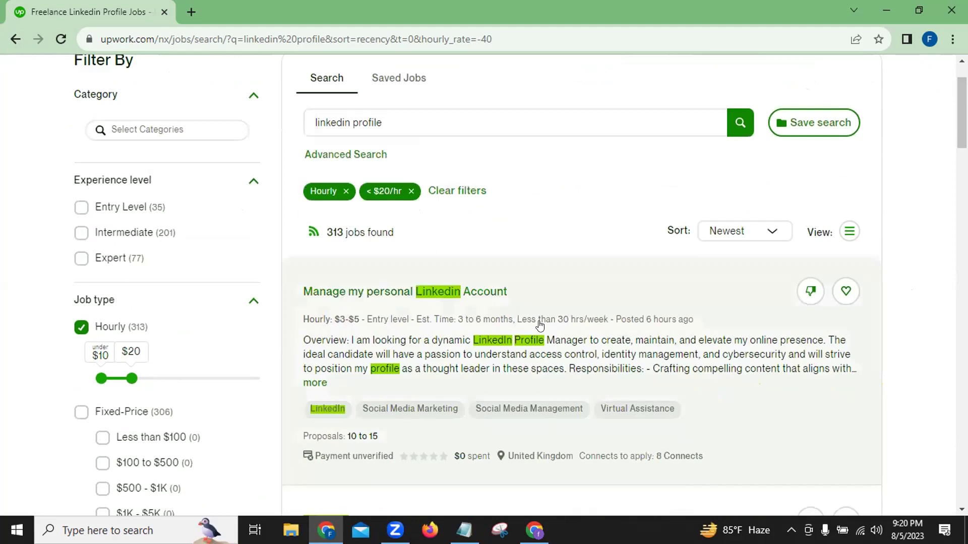
pyautogui.scroll(-2, 540, 327)
pyautogui.scroll(-3, 540, 327)
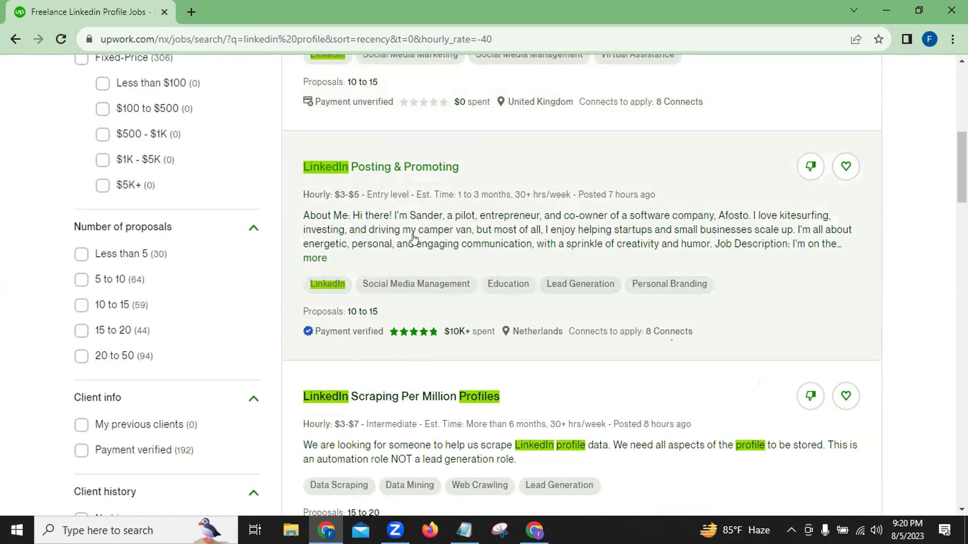
# - Open the LinkedIn Posting & Promoting job details and skim through its description
pyautogui.click(517, 233)
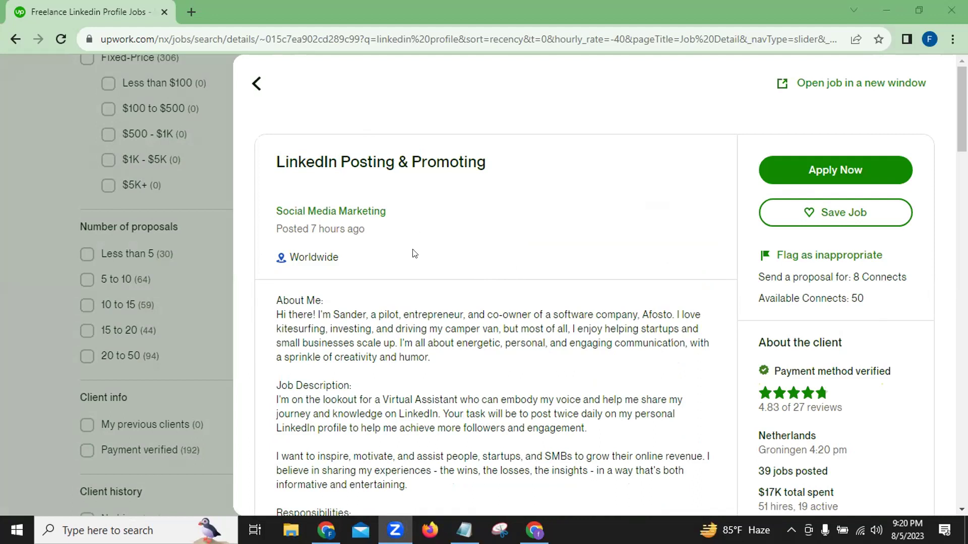
pyautogui.scroll(-3, 413, 253)
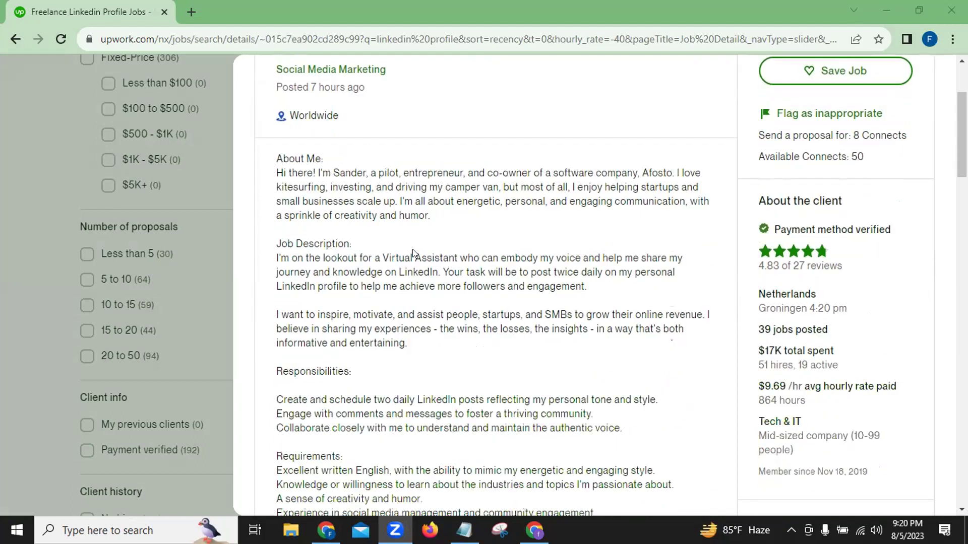
pyautogui.scroll(2, 412, 253)
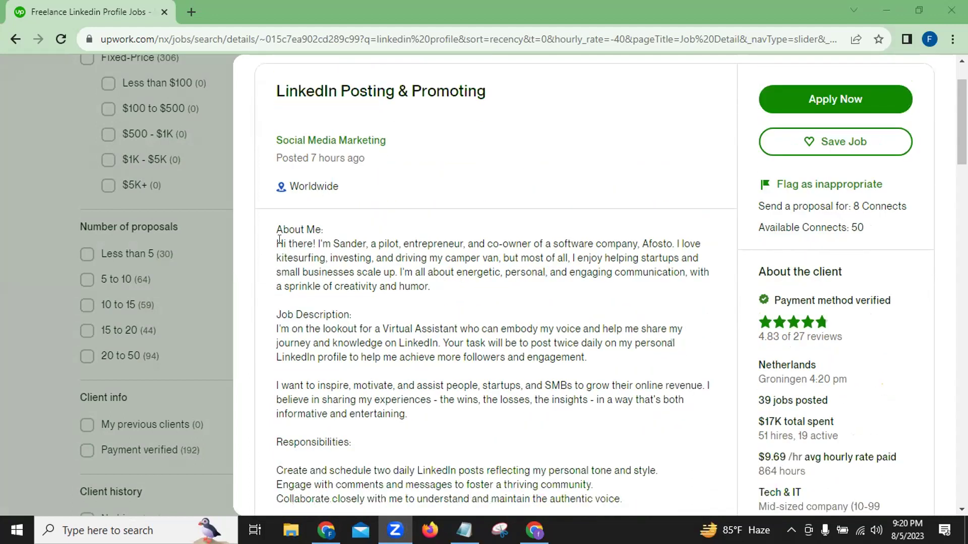
pyautogui.moveTo(276, 229); pyautogui.dragTo(661, 419)
pyautogui.scroll(-3, 437, 392)
pyautogui.scroll(-3, 437, 394)
pyautogui.scroll(-2, 504, 414)
pyautogui.scroll(-2, 650, 472)
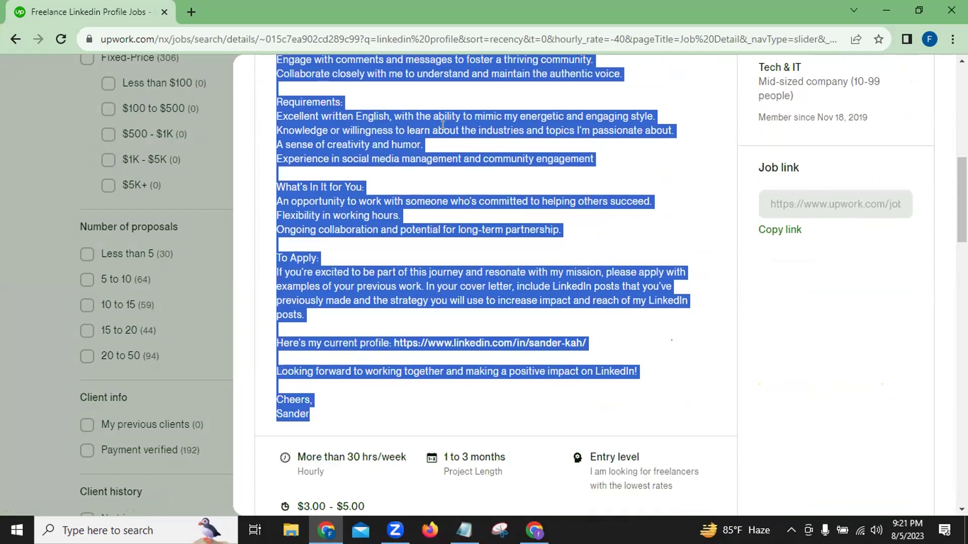
pyautogui.scroll(5, 443, 125)
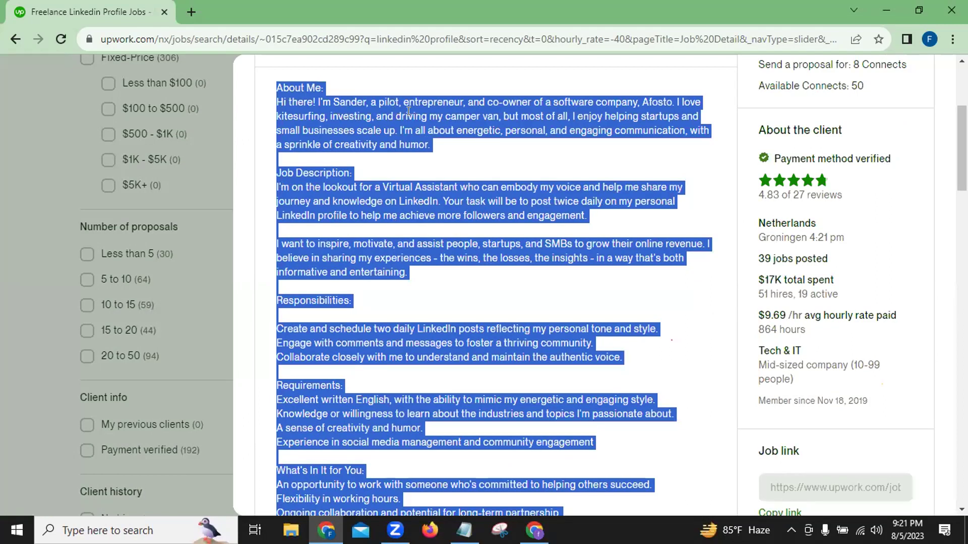
# - Highlight the two Job Description paragraphs and the Requirements lines while reading the posting
pyautogui.click(447, 134)
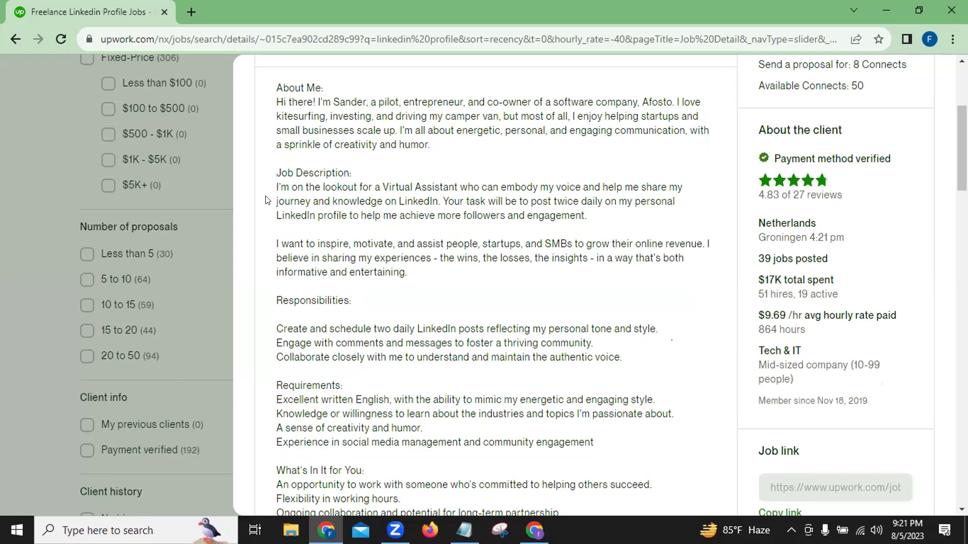
pyautogui.moveTo(276, 187); pyautogui.dragTo(421, 288)
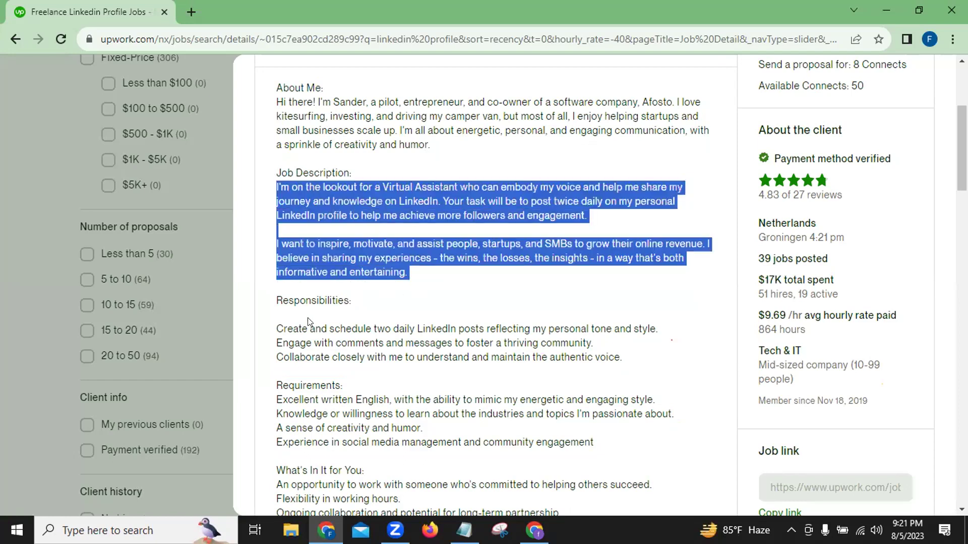
pyautogui.moveTo(280, 328); pyautogui.dragTo(395, 374)
pyautogui.scroll(-2, 390, 371)
pyautogui.scroll(-1, 390, 371)
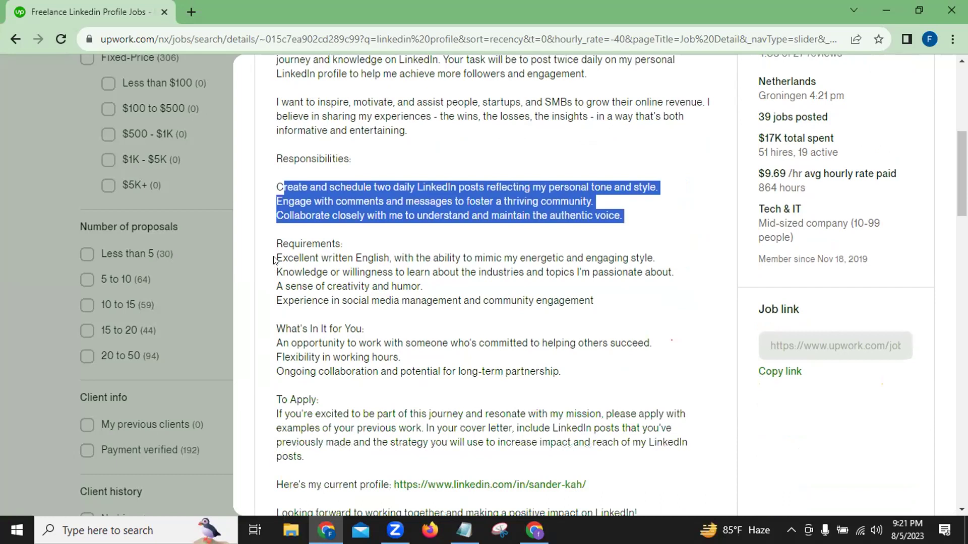
pyautogui.moveTo(283, 258); pyautogui.dragTo(444, 325)
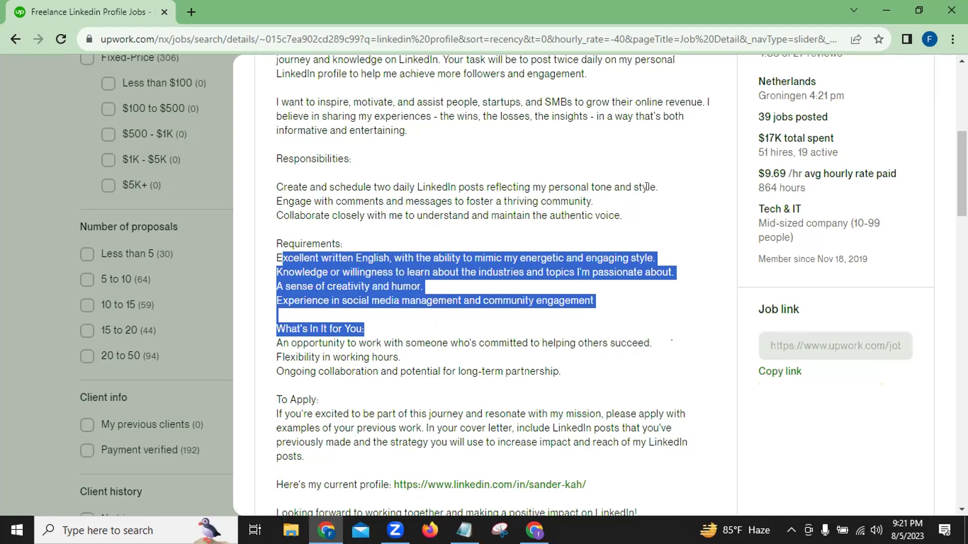
pyautogui.scroll(7, 644, 187)
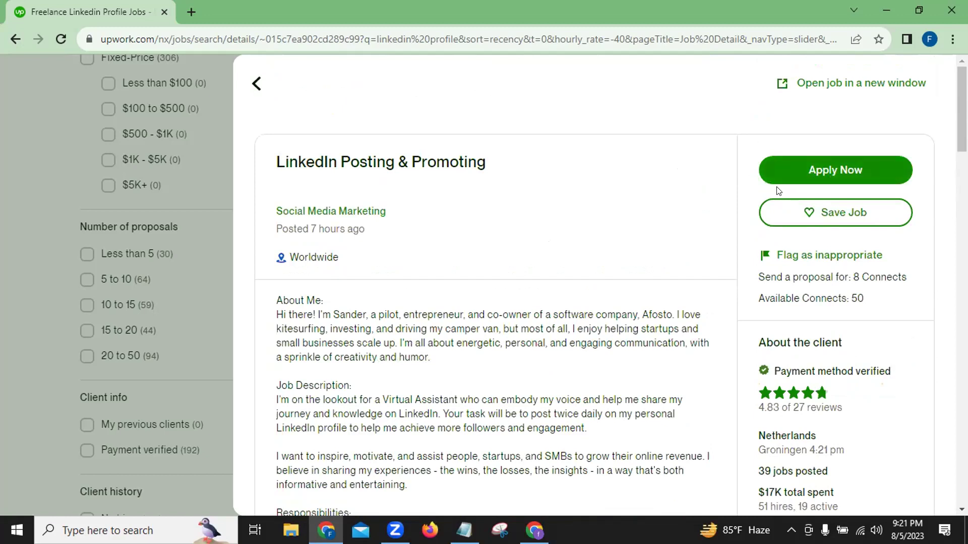
# - Start a proposal, read the Connects notice (20 free, $0.15 per Connect), then close it
pyautogui.click(854, 174)
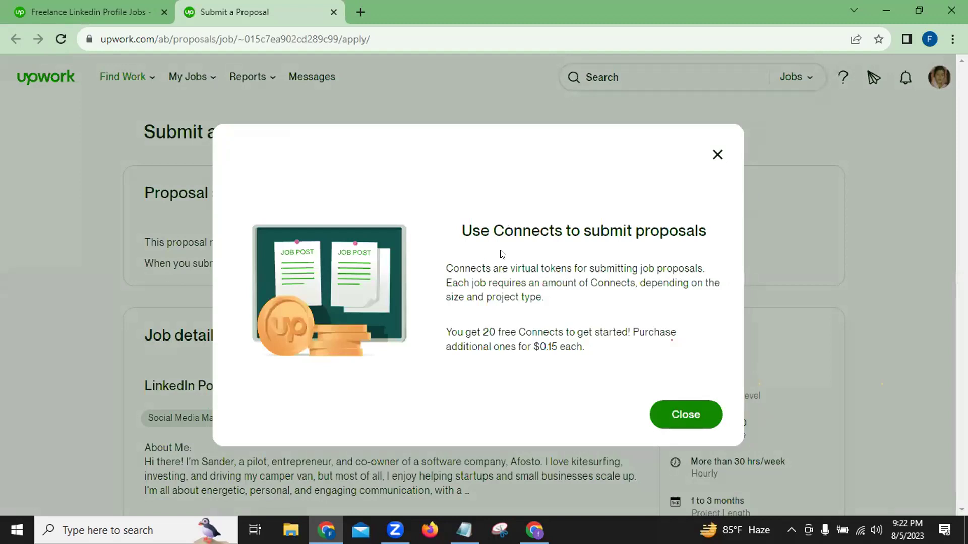
pyautogui.moveTo(463, 225); pyautogui.dragTo(719, 244)
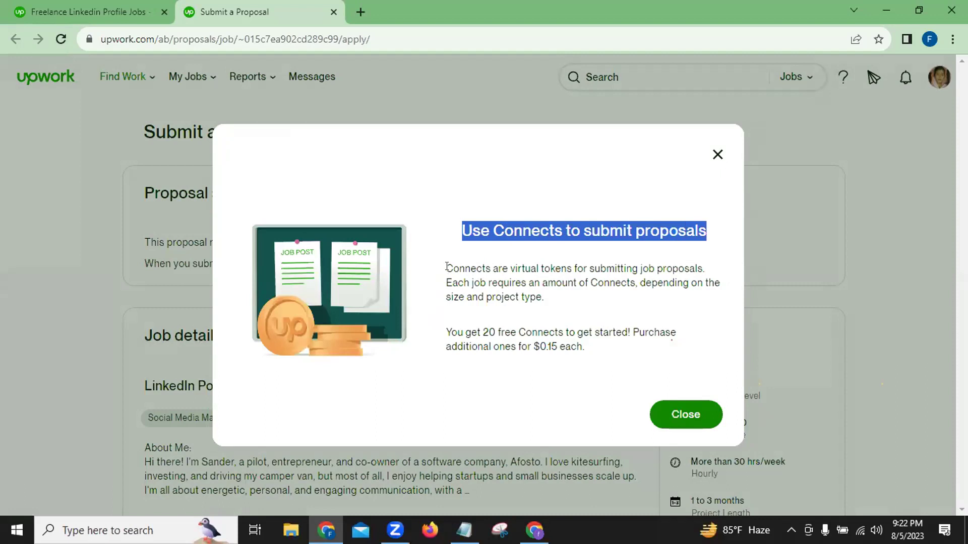
pyautogui.moveTo(446, 267); pyautogui.dragTo(561, 298)
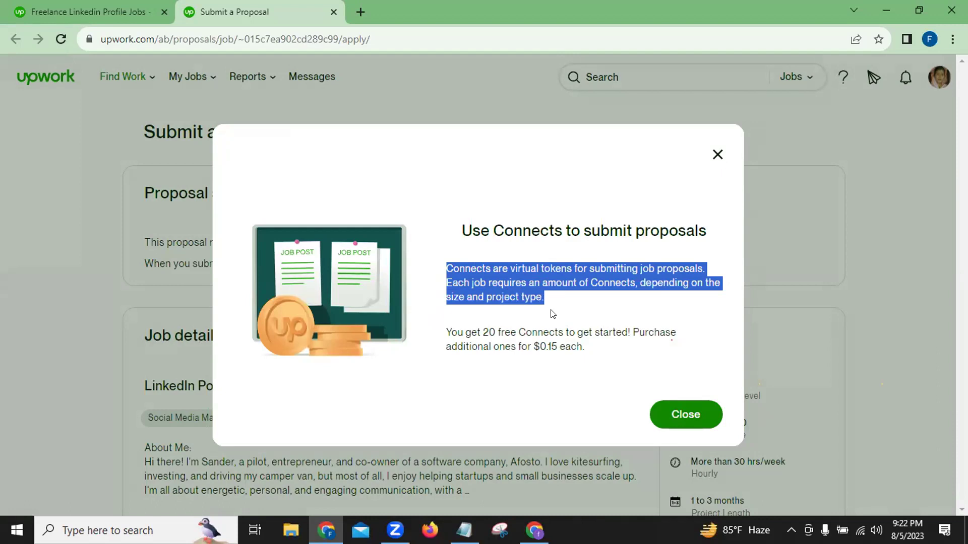
pyautogui.moveTo(447, 327); pyautogui.dragTo(609, 349)
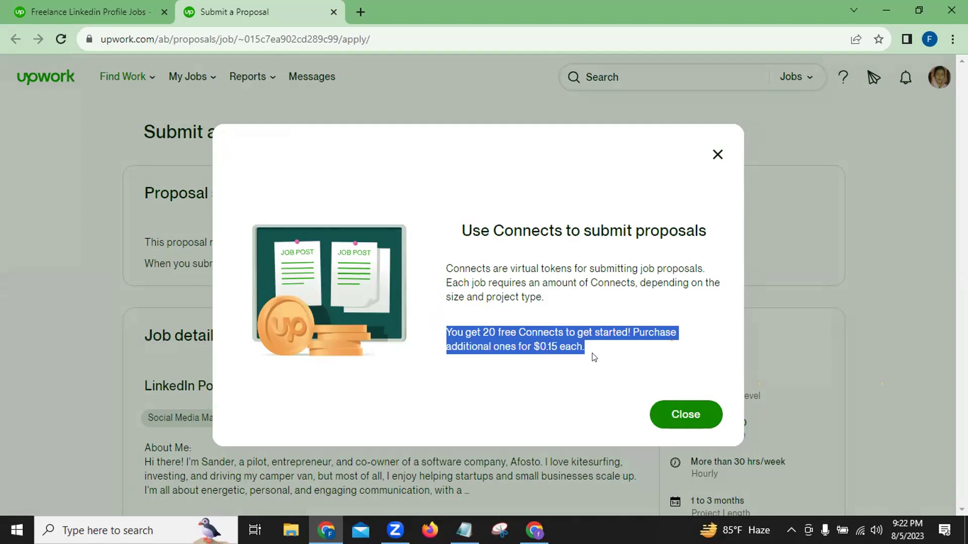
pyautogui.click(516, 381)
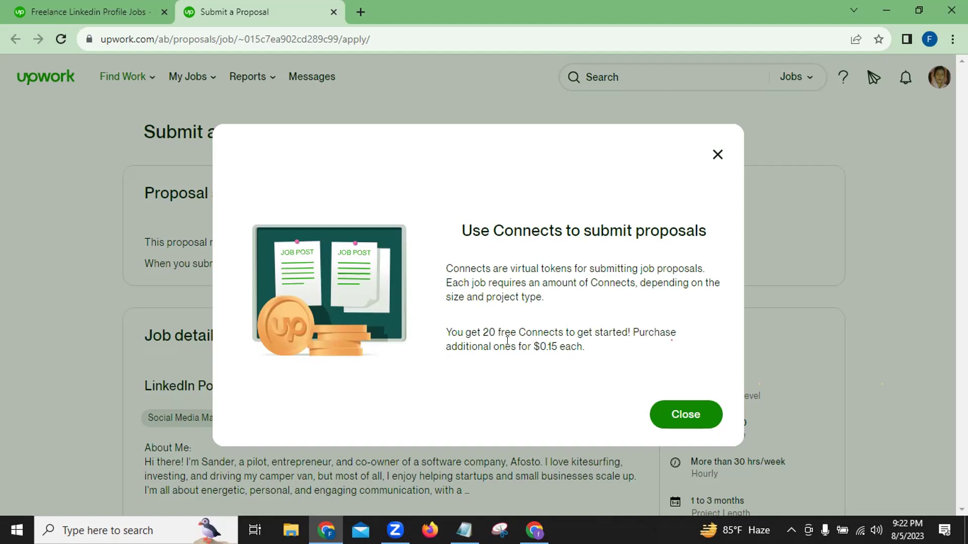
pyautogui.moveTo(532, 347); pyautogui.dragTo(557, 347)
pyautogui.click(674, 415)
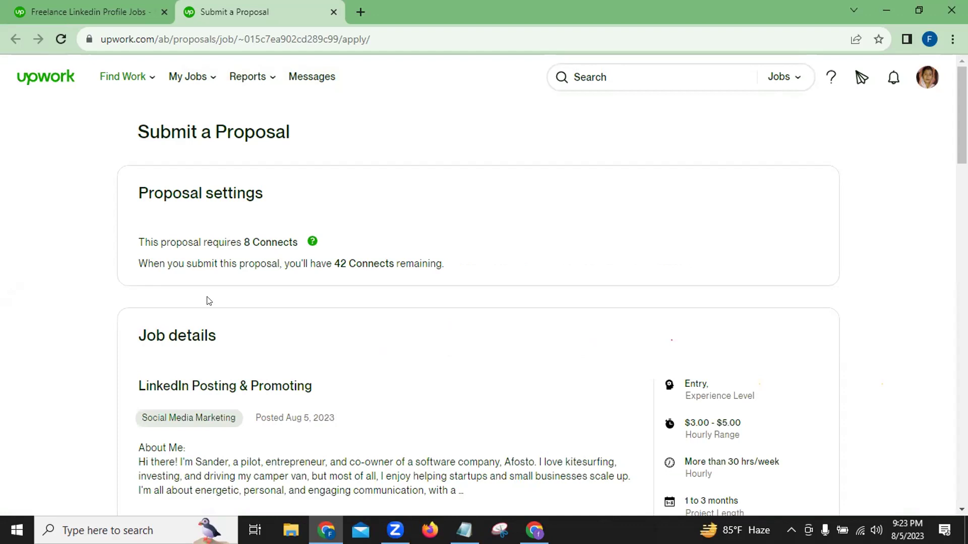
pyautogui.scroll(-3, 216, 301)
pyautogui.scroll(1, 217, 301)
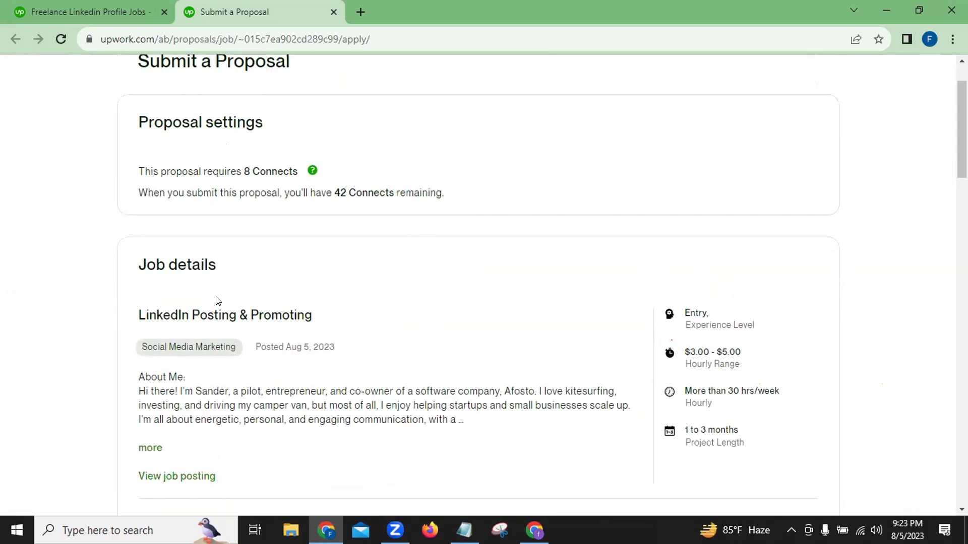
pyautogui.scroll(-1, 216, 303)
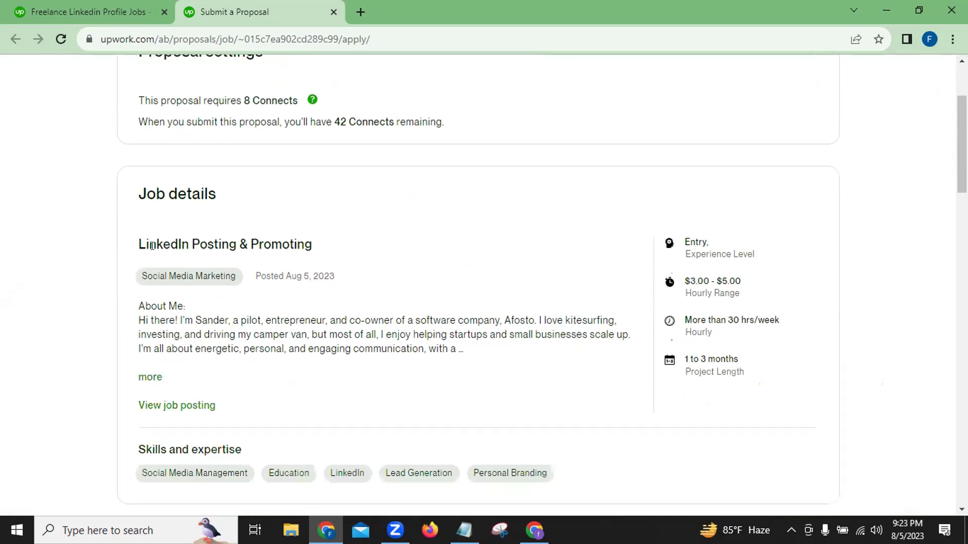
pyautogui.scroll(-1, 219, 344)
pyautogui.scroll(-2, 219, 345)
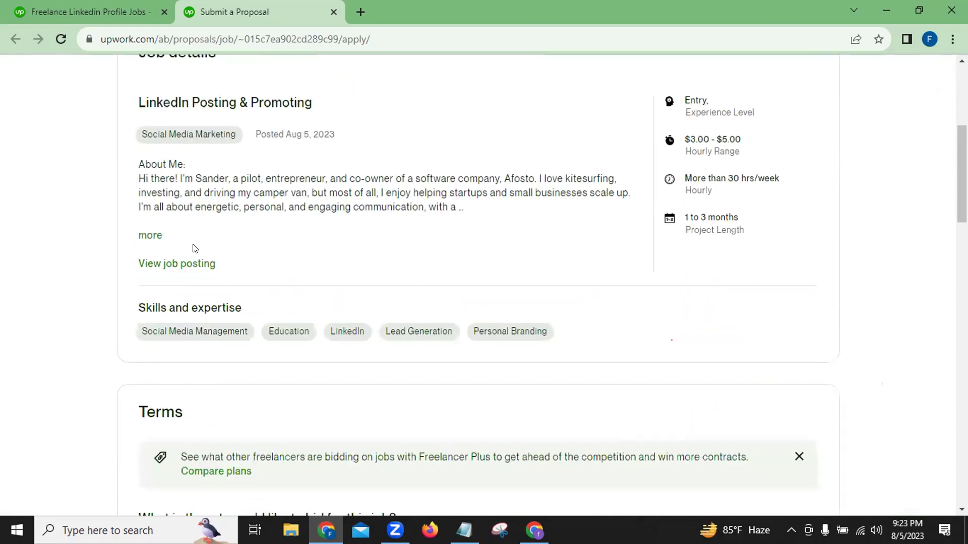
pyautogui.scroll(-3, 195, 248)
pyautogui.scroll(-3, 195, 248)
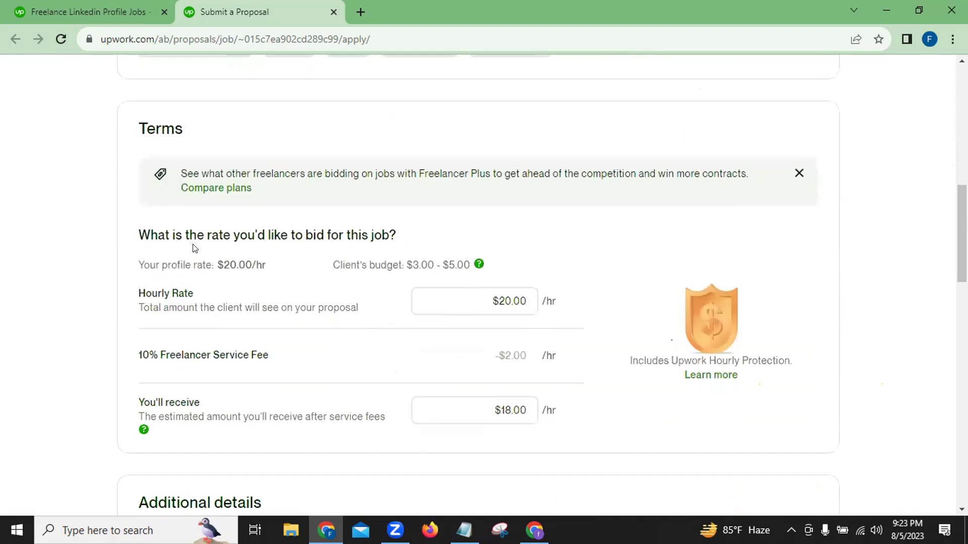
pyautogui.scroll(-1, 195, 248)
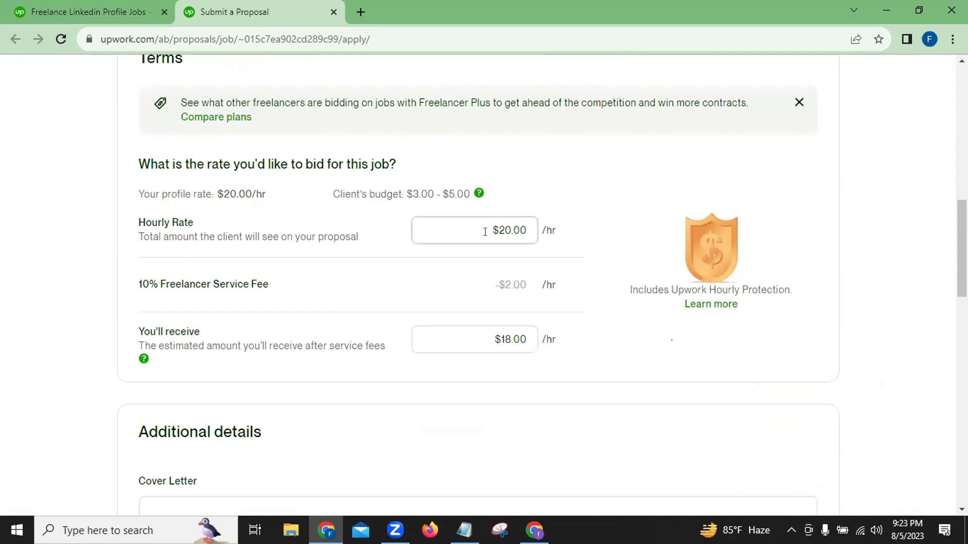
pyautogui.scroll(-3, 481, 237)
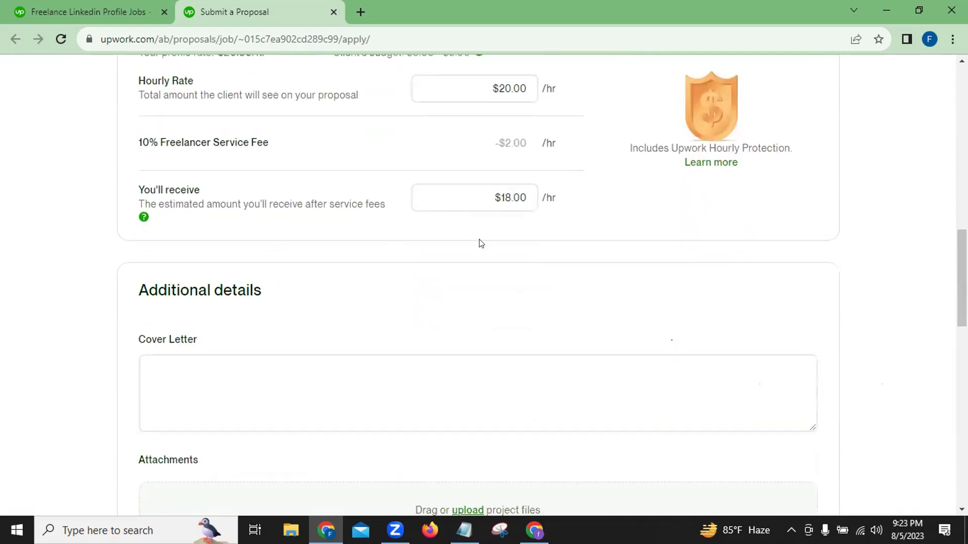
pyautogui.scroll(-3, 482, 244)
# - Put the cursor in the empty Cover Letter box and review the proposal terms above it
pyautogui.click(227, 232)
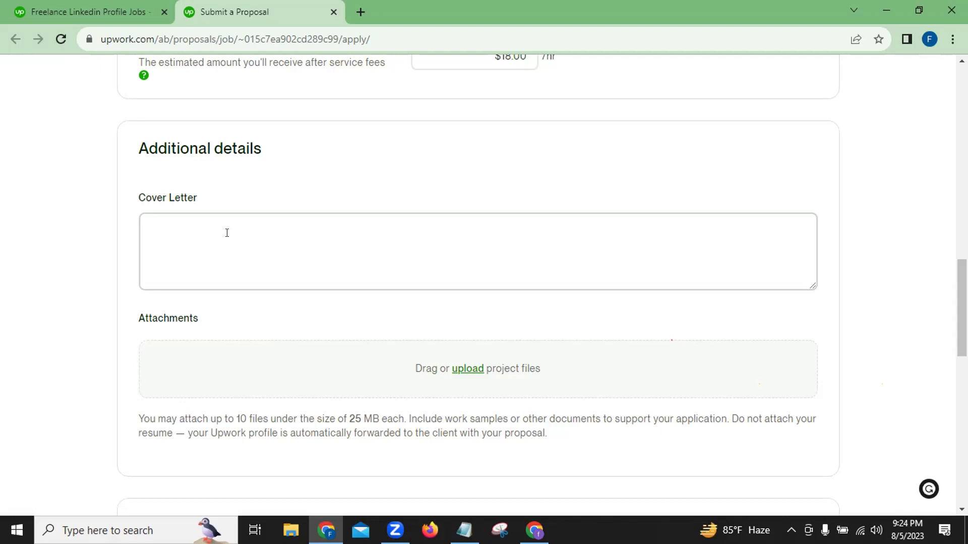
pyautogui.scroll(7, 279, 109)
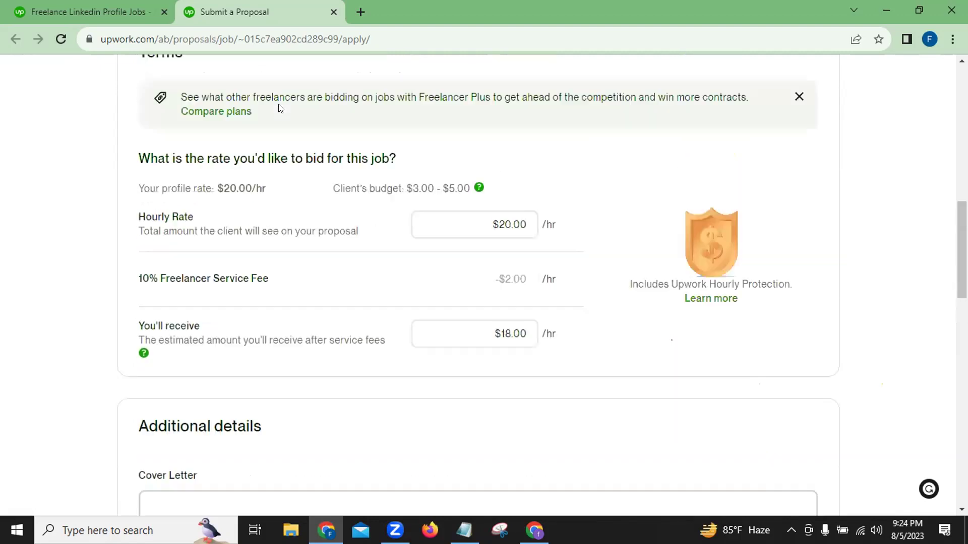
pyautogui.scroll(5, 280, 108)
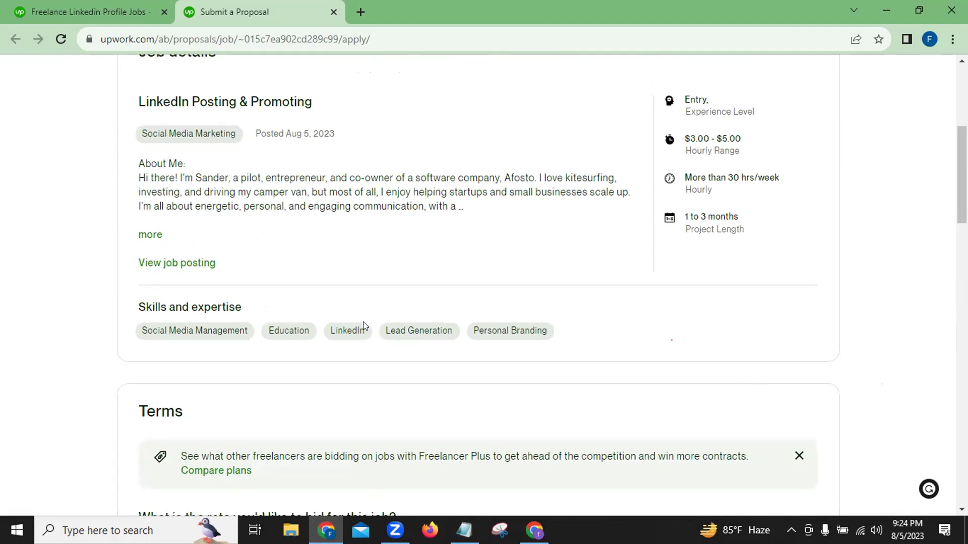
pyautogui.scroll(-8, 363, 325)
pyautogui.scroll(-5, 366, 326)
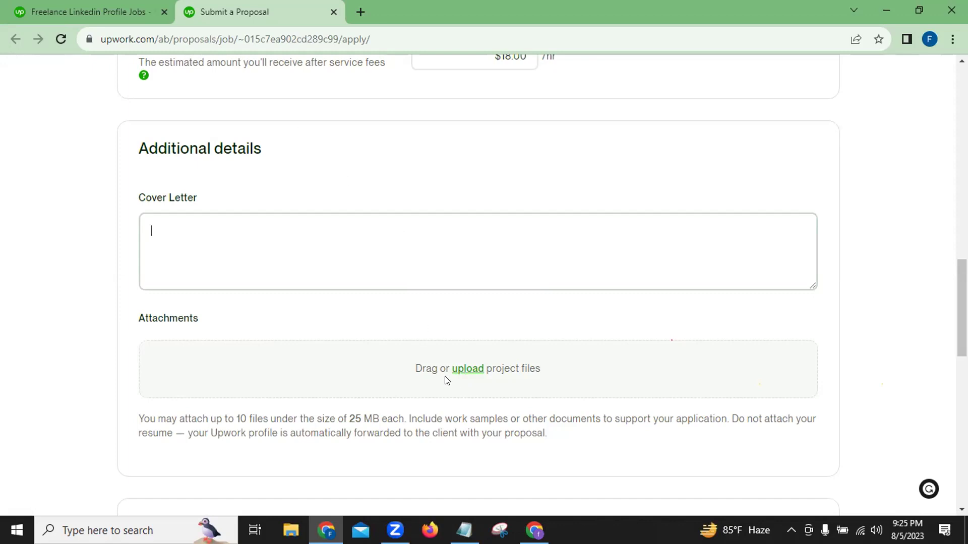
# - Leave the cover letter empty and read the attachment notes, including the advice against attaching a resume
pyautogui.scroll(-3, 460, 374)
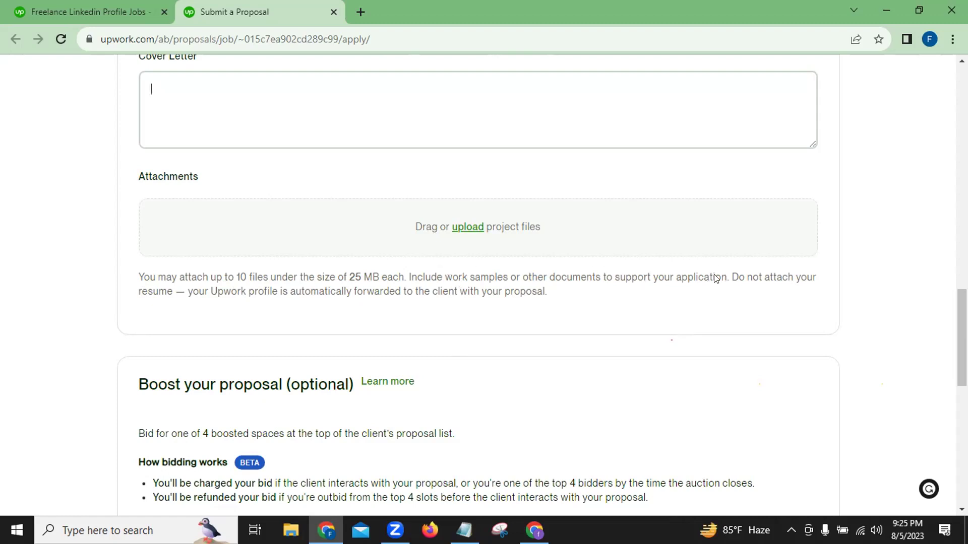
pyautogui.click(604, 281)
pyautogui.moveTo(605, 280); pyautogui.dragTo(599, 298)
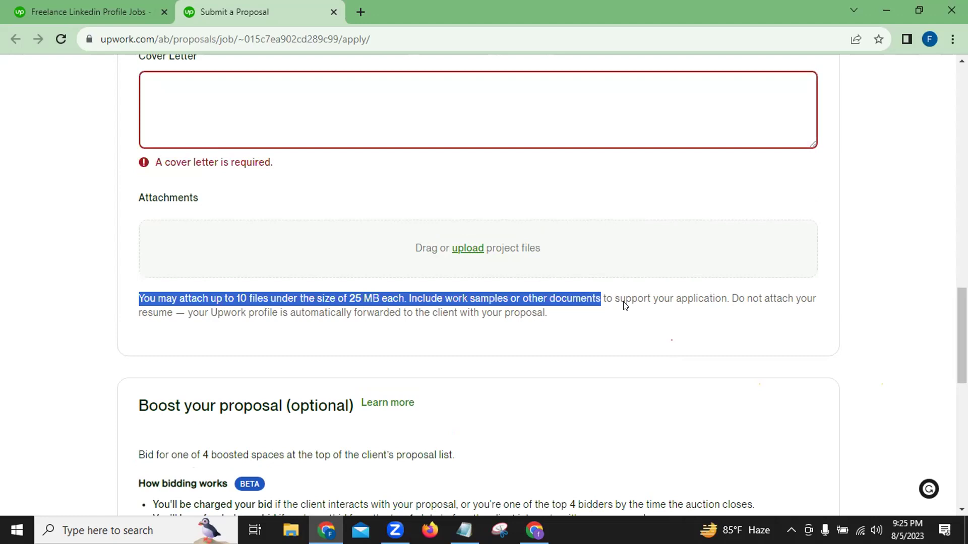
pyautogui.click(572, 310)
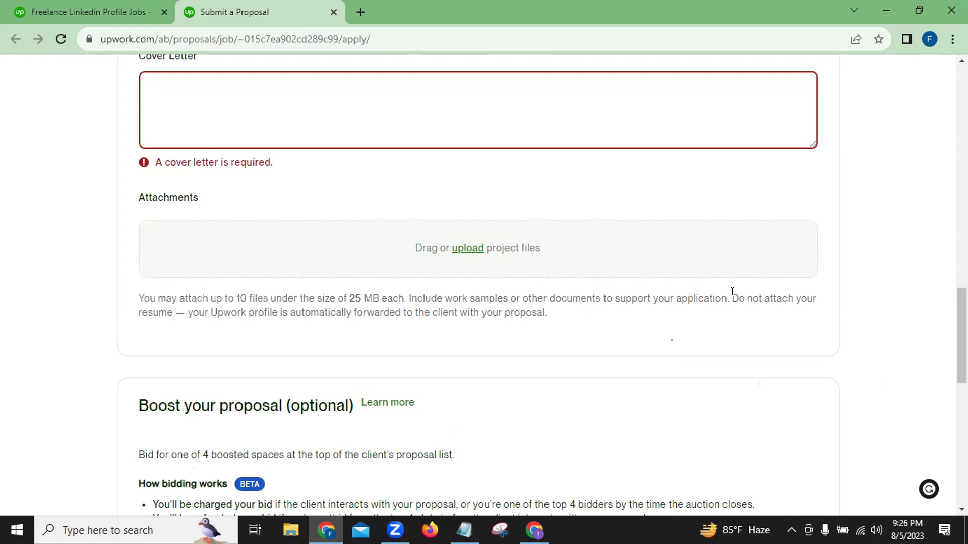
pyautogui.moveTo(732, 297); pyautogui.dragTo(685, 329)
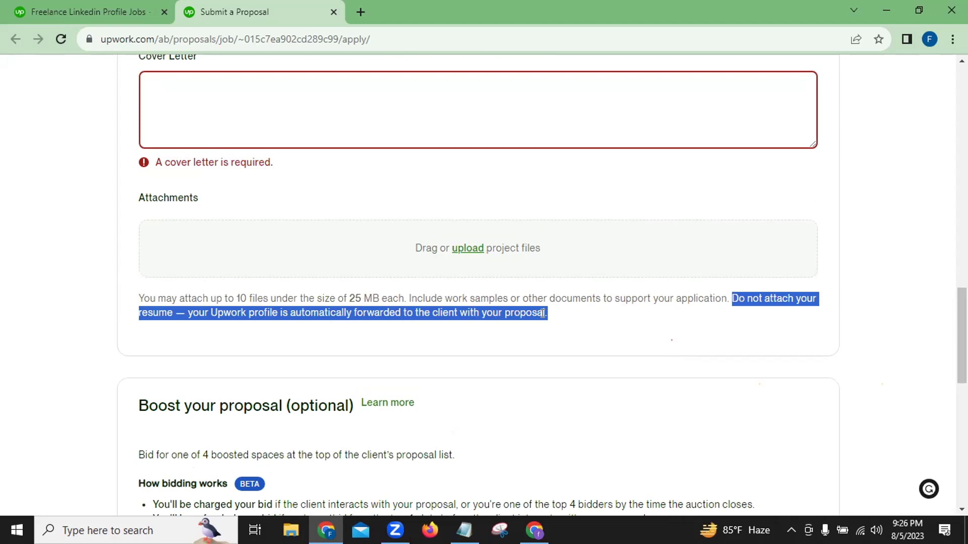
pyautogui.click(480, 347)
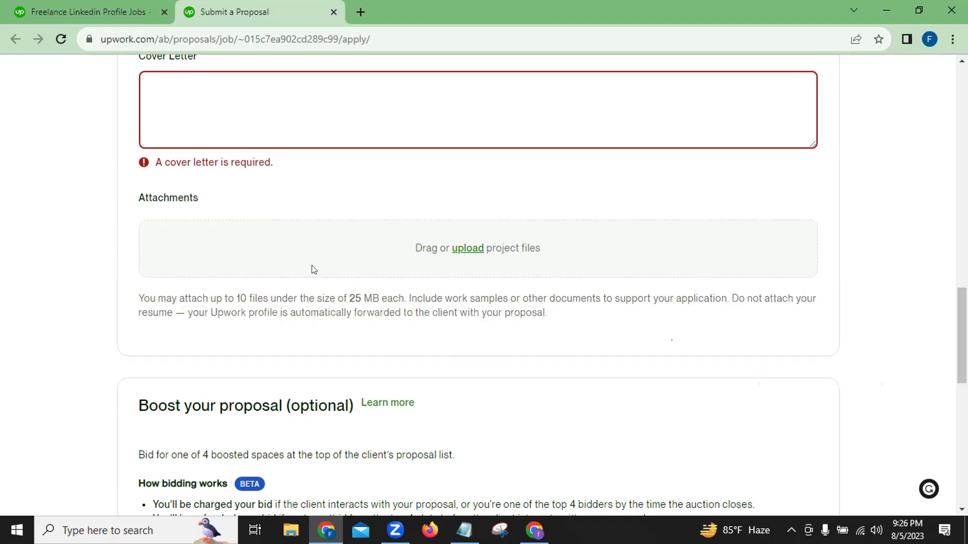
pyautogui.scroll(-8, 388, 328)
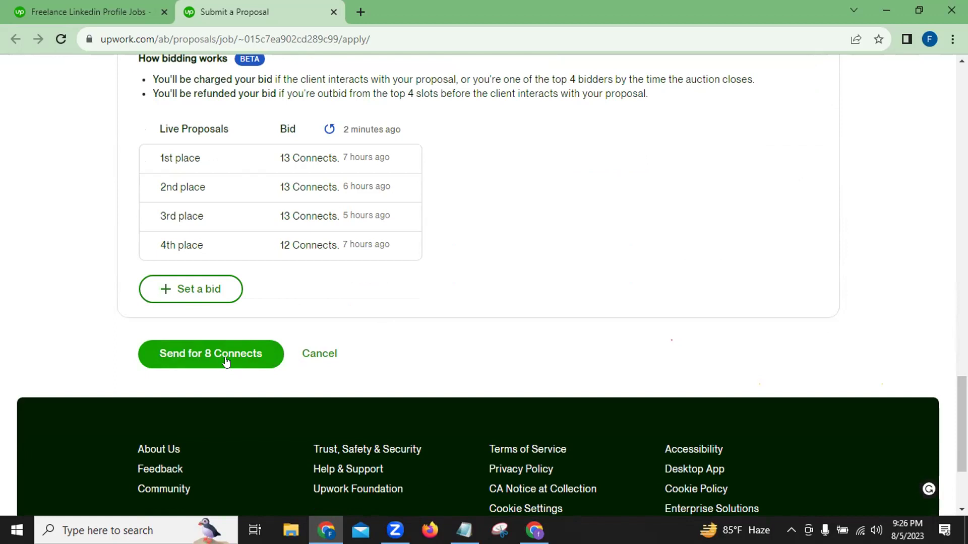
pyautogui.scroll(3, 491, 244)
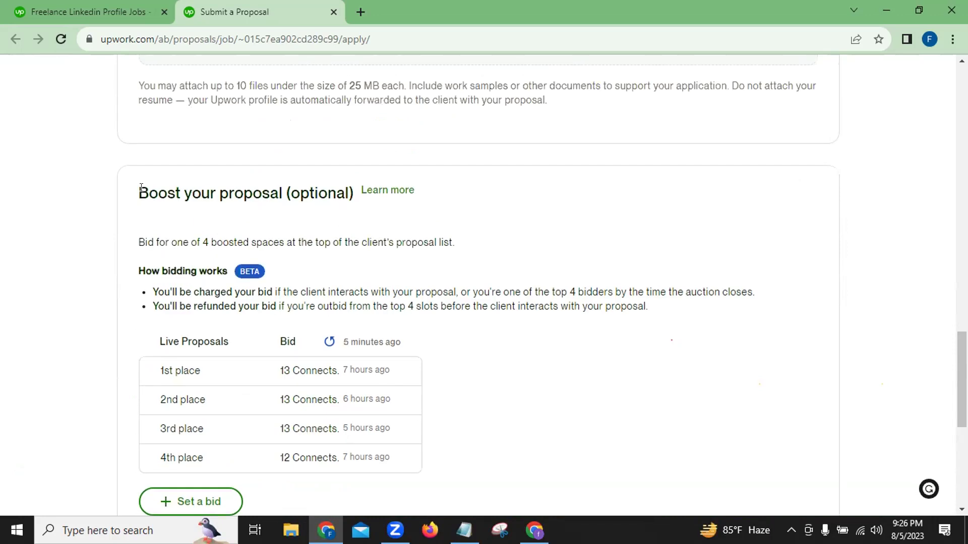
pyautogui.moveTo(140, 188); pyautogui.dragTo(358, 204)
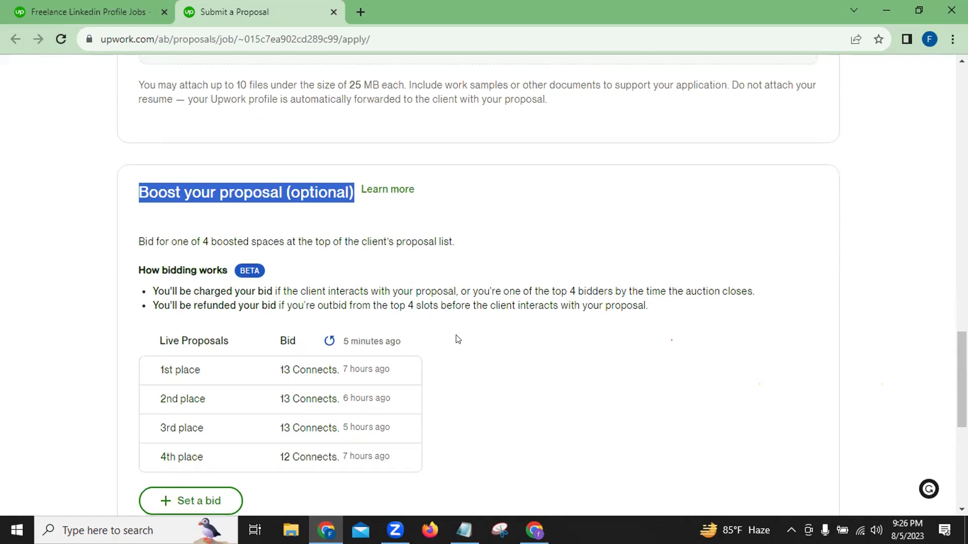
pyautogui.scroll(-1, 456, 339)
pyautogui.scroll(-1, 456, 340)
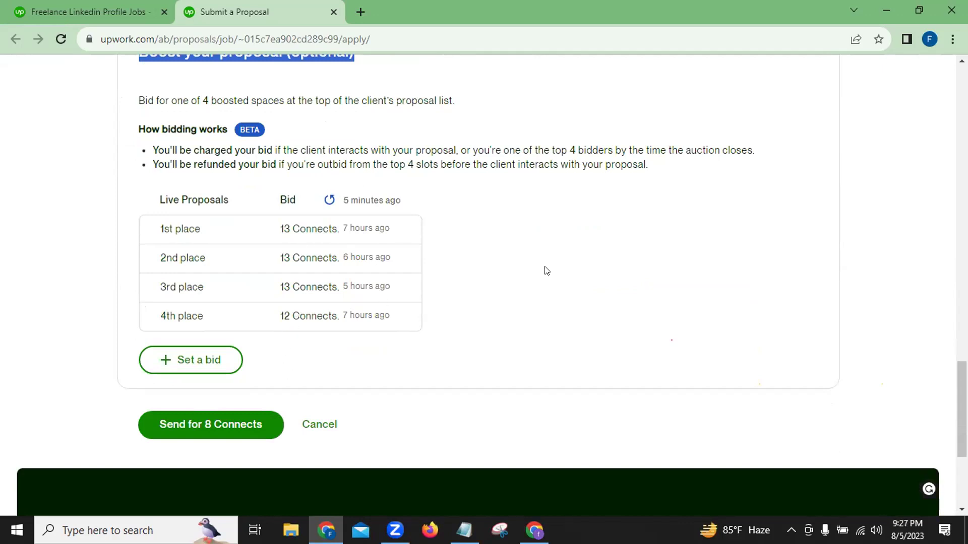
pyautogui.scroll(4, 547, 271)
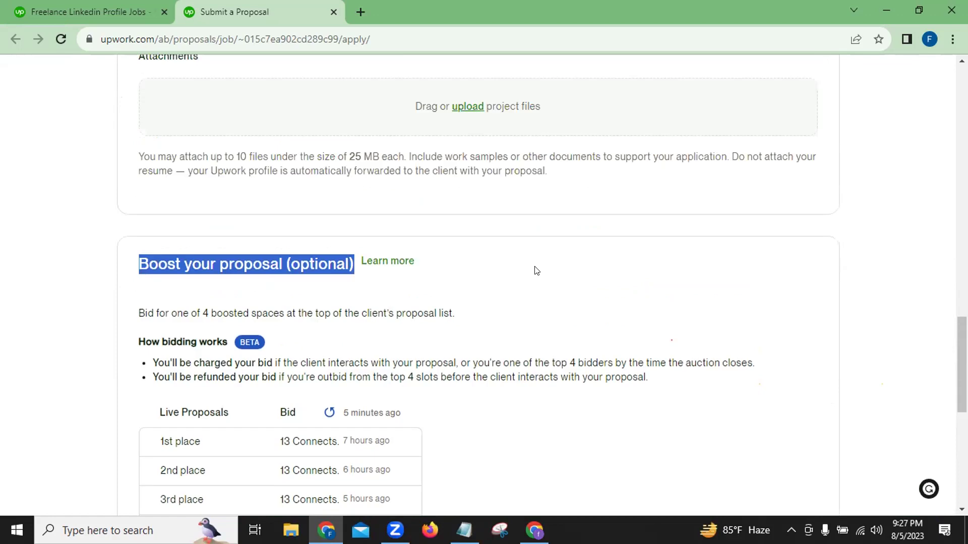
pyautogui.scroll(3, 537, 271)
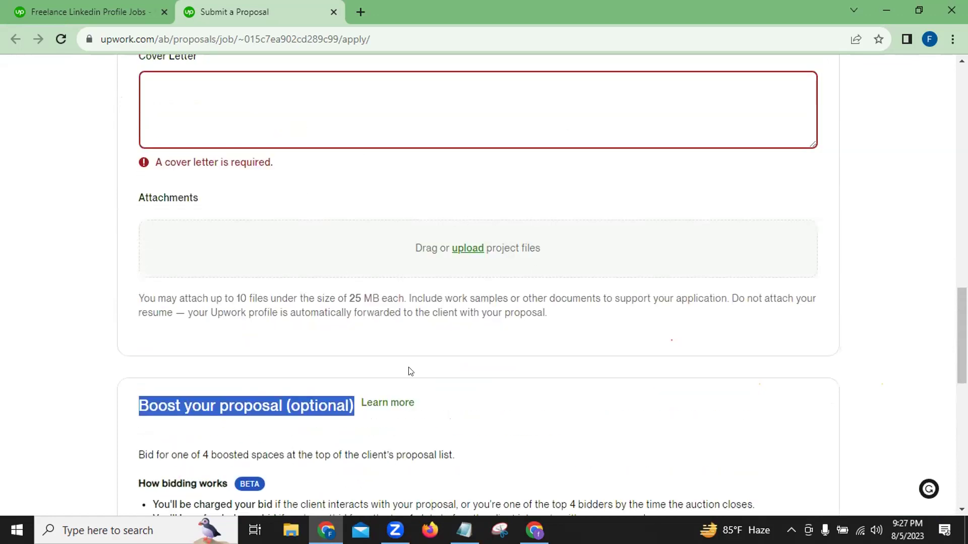
pyautogui.scroll(-7, 413, 382)
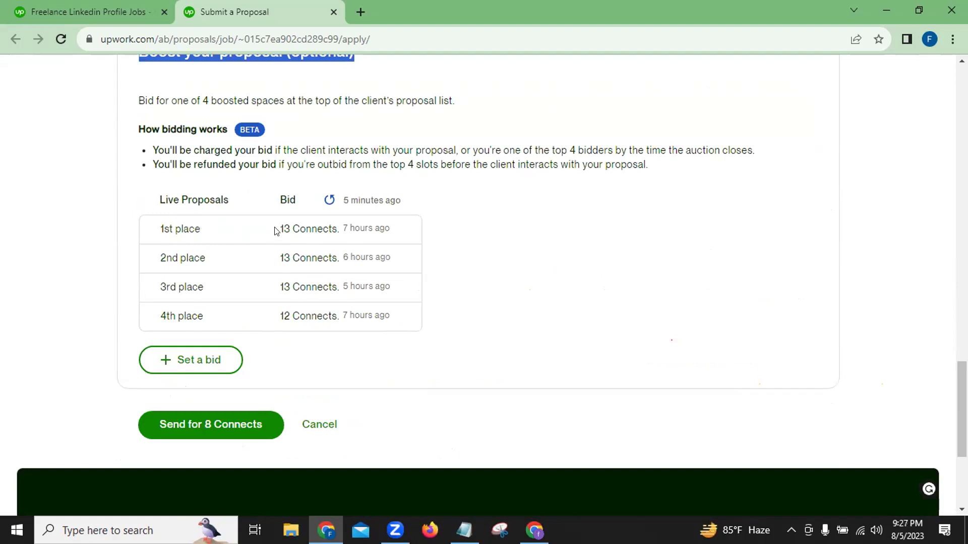
pyautogui.moveTo(281, 224); pyautogui.dragTo(336, 231)
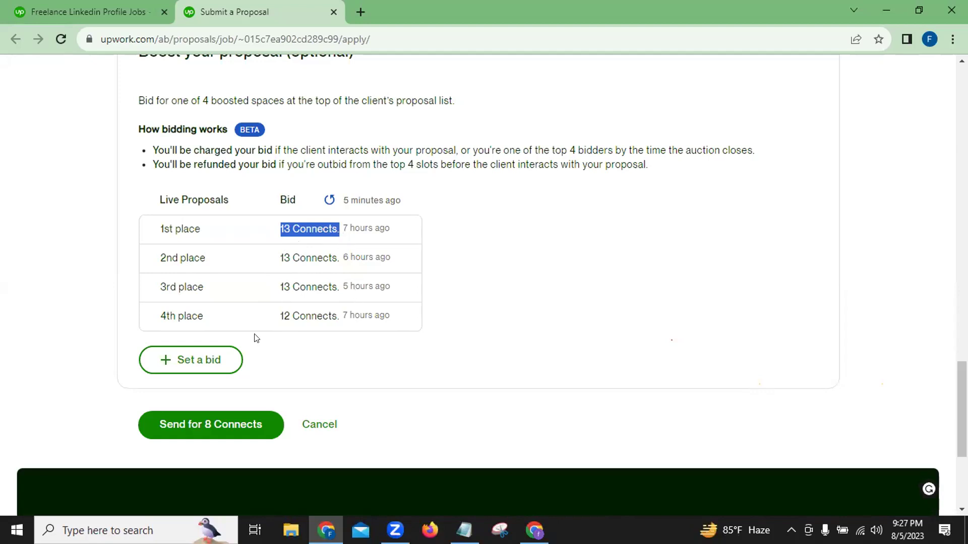
# - Place a 13-Connect boost bid, ranking the proposal 4th, and review the boost section
pyautogui.click(212, 365)
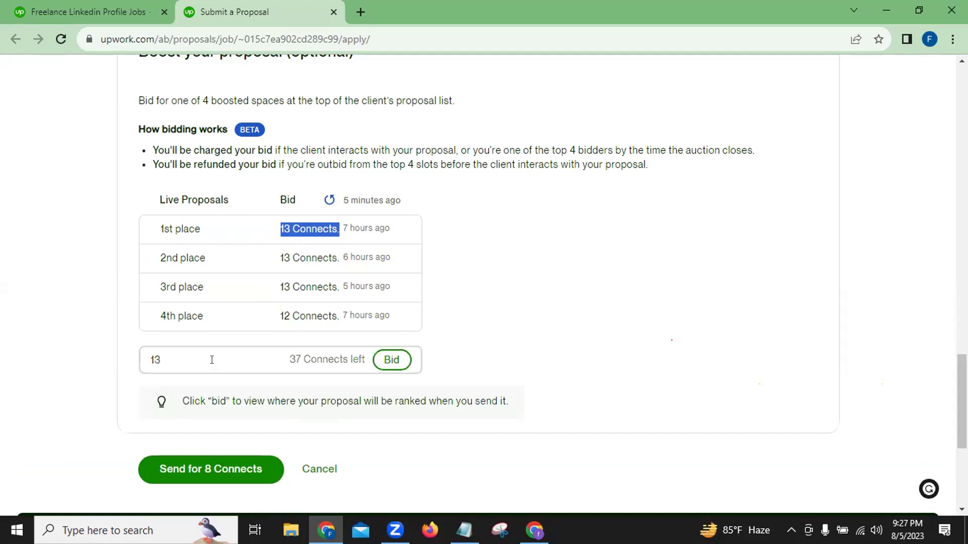
pyautogui.scroll(-3, 506, 294)
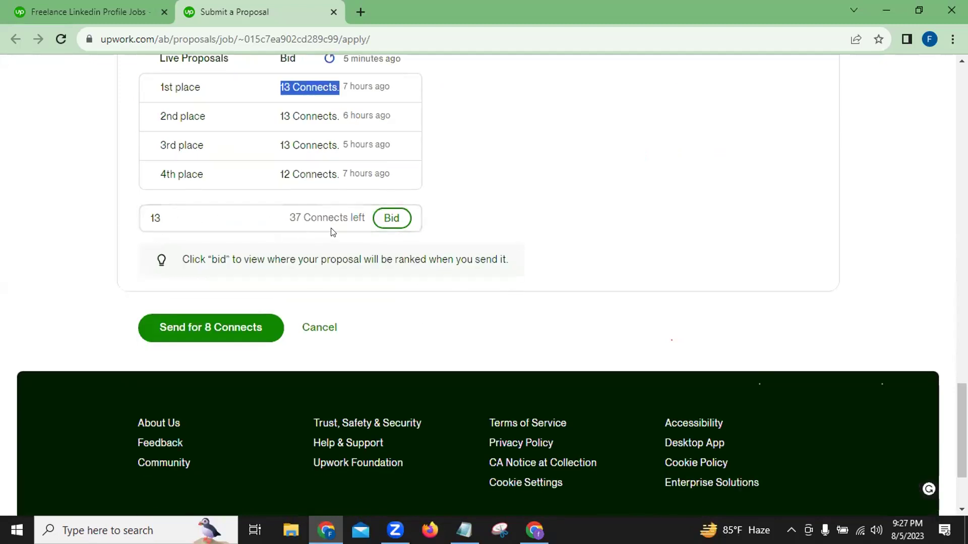
pyautogui.click(391, 220)
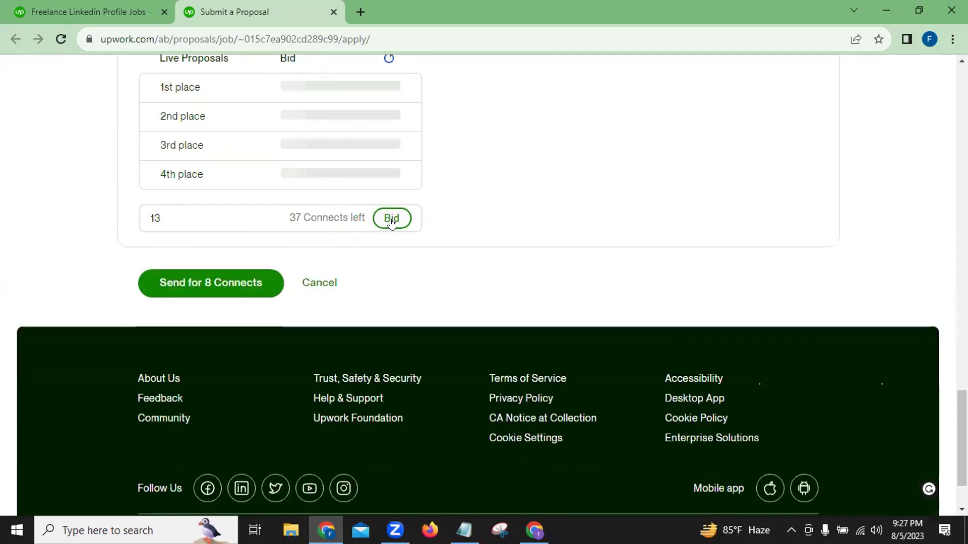
pyautogui.scroll(3, 392, 223)
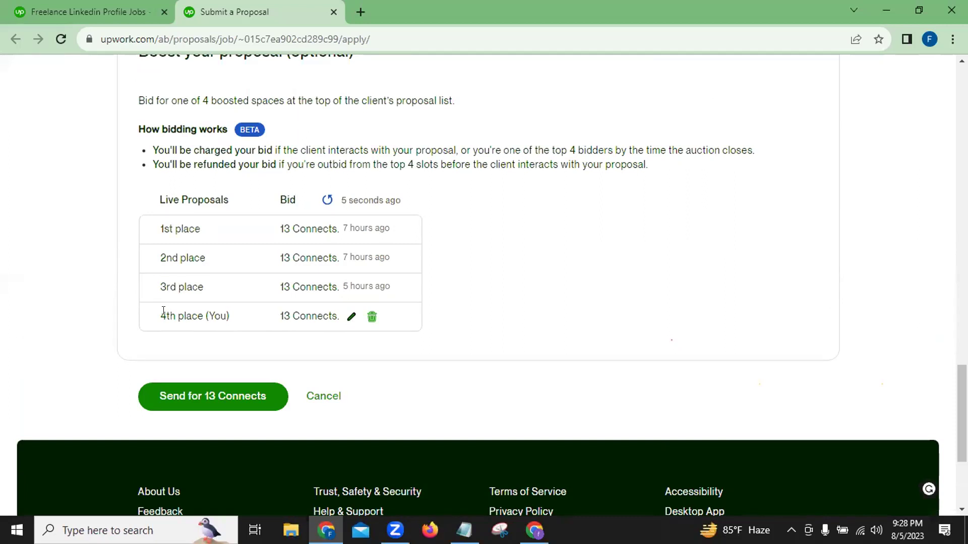
pyautogui.scroll(3, 435, 253)
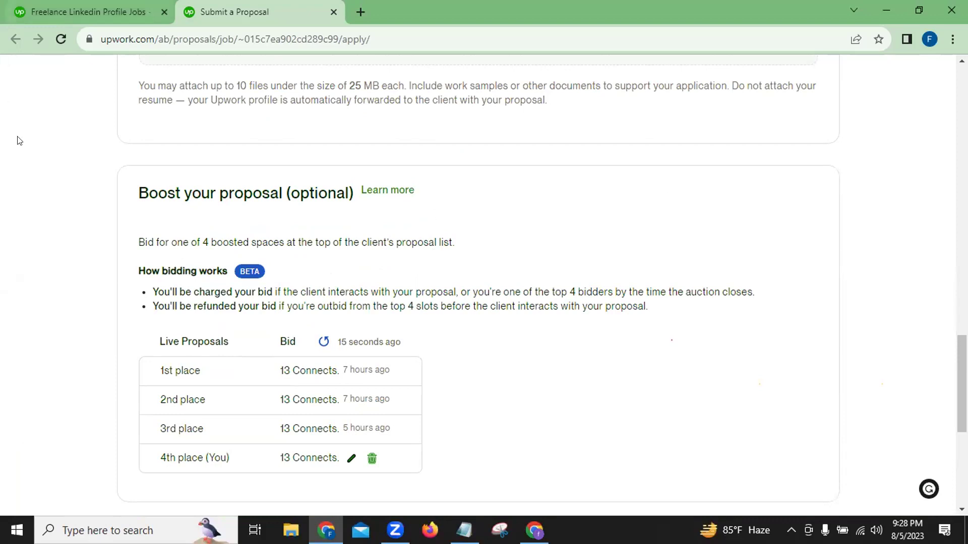
pyautogui.moveTo(136, 190); pyautogui.dragTo(336, 194)
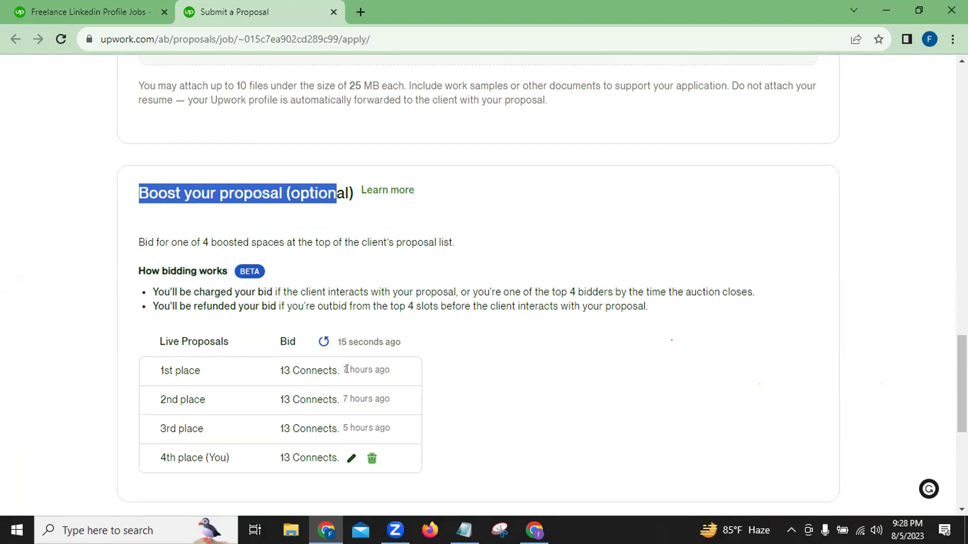
pyautogui.scroll(-4, 510, 341)
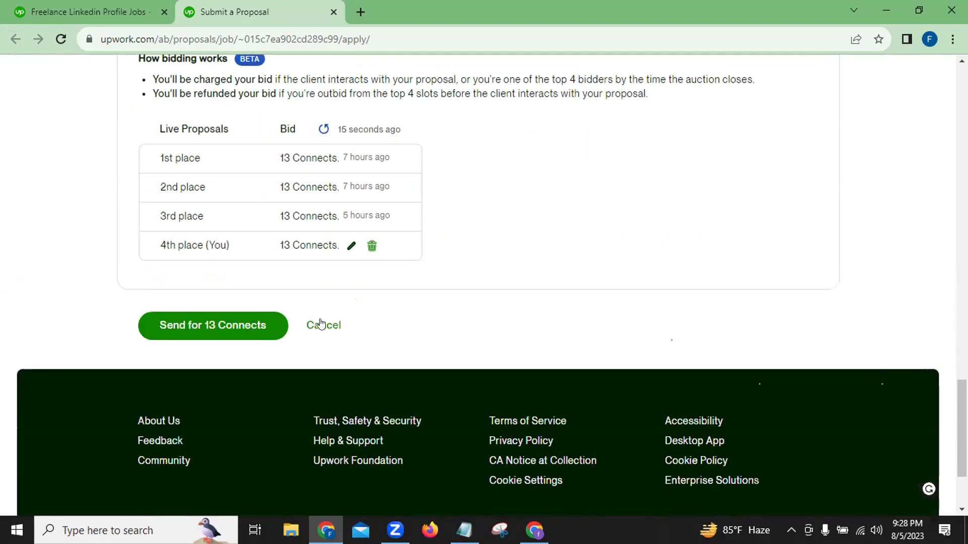
# - Leave the proposal unsent and search jobs for 'lead generation' from the 'lead gene' suggestions
pyautogui.click(313, 326)
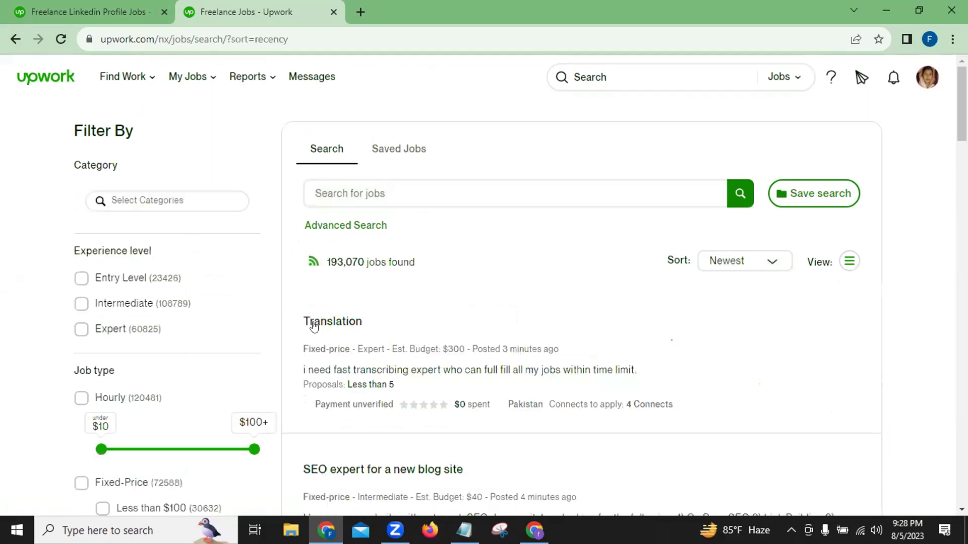
pyautogui.click(328, 192)
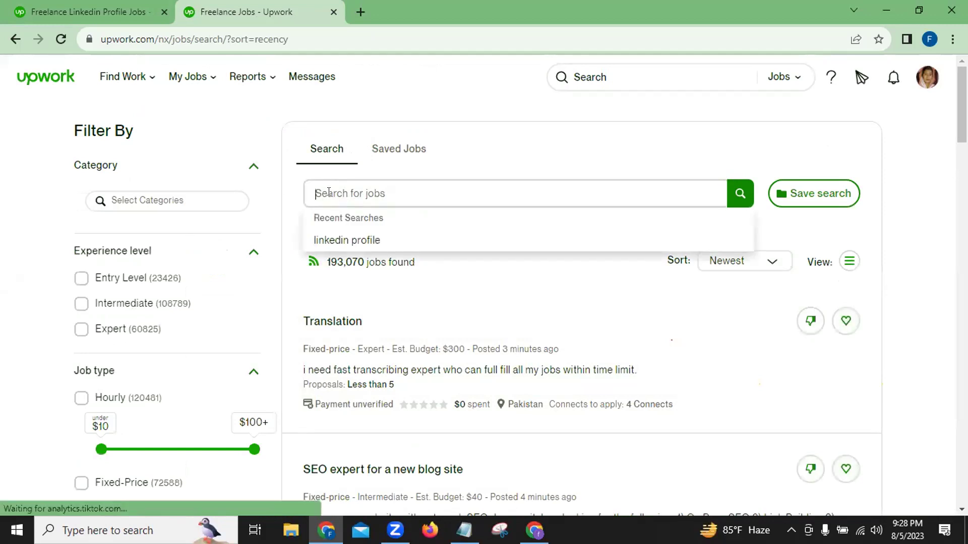
pyautogui.write('lead gene')
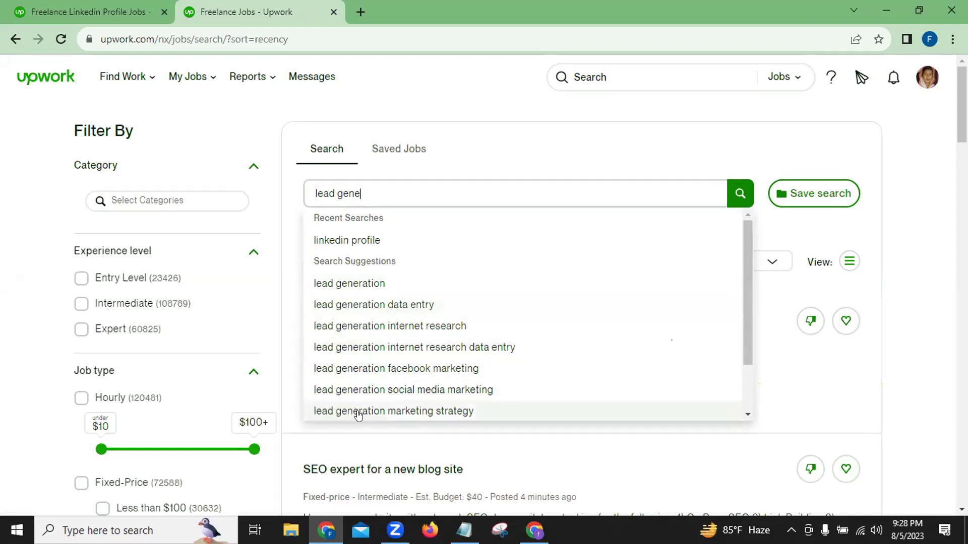
pyautogui.click(345, 285)
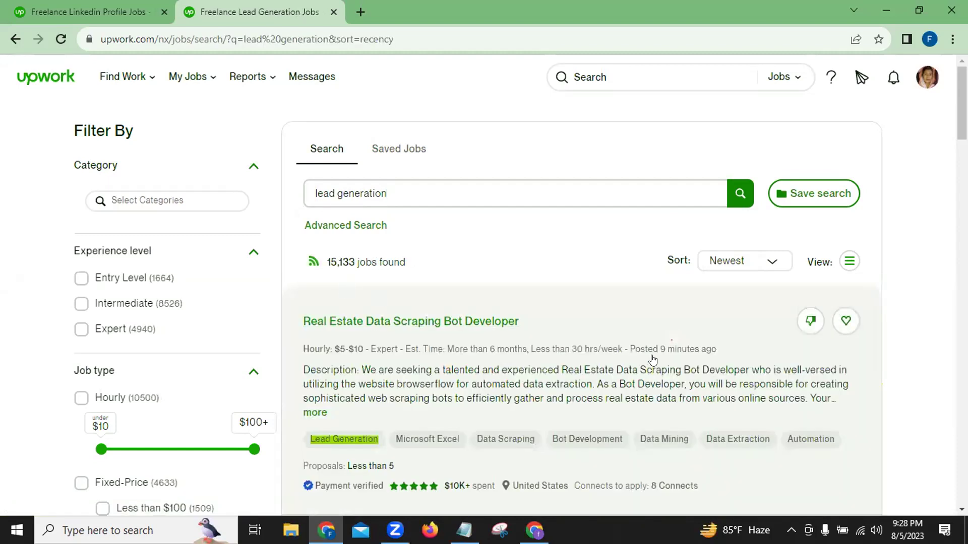
pyautogui.scroll(-4, 657, 361)
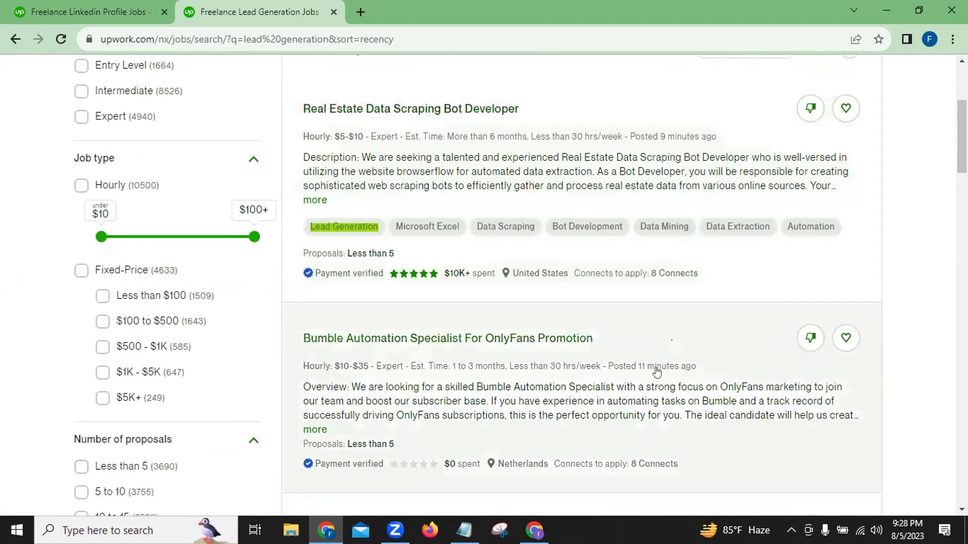
pyautogui.scroll(-5, 652, 373)
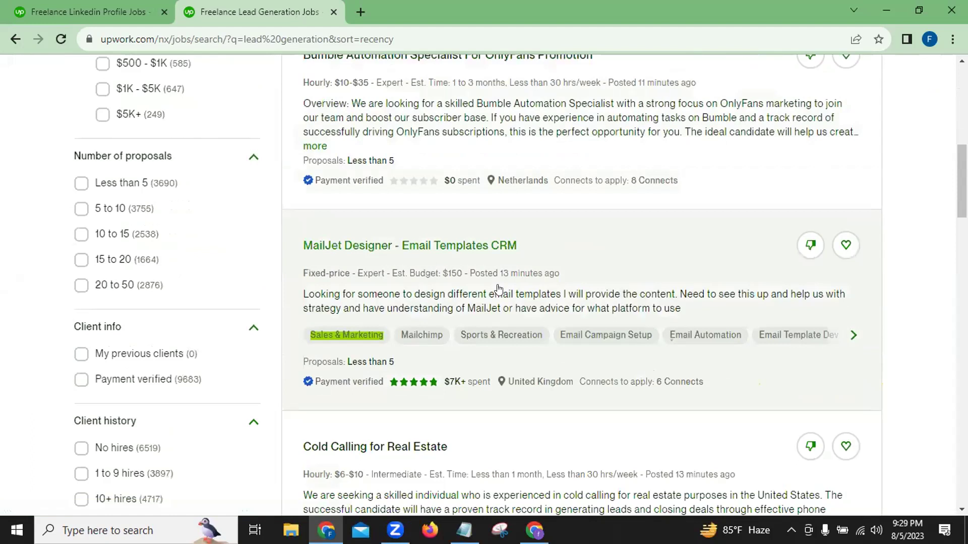
pyautogui.scroll(-8, 498, 288)
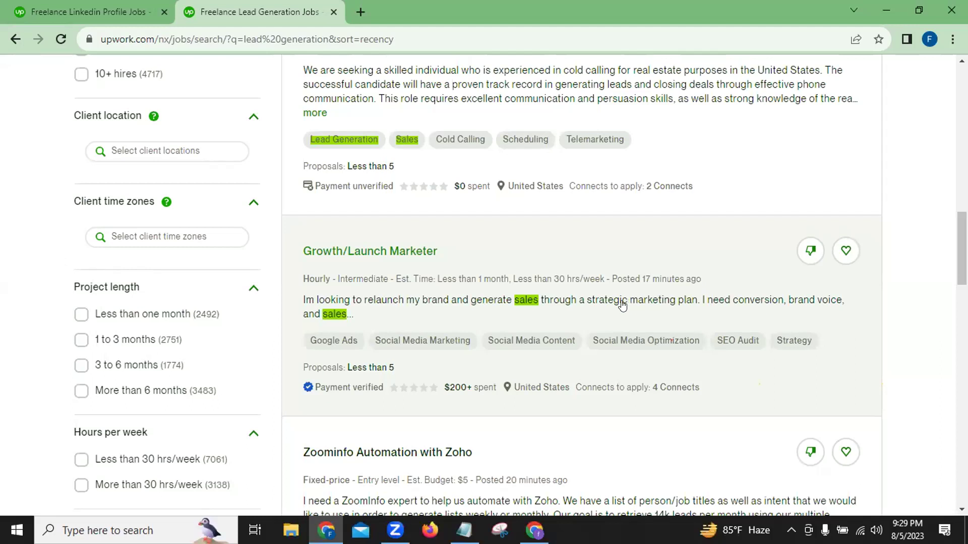
pyautogui.scroll(10, 625, 302)
pyautogui.scroll(5, 486, 133)
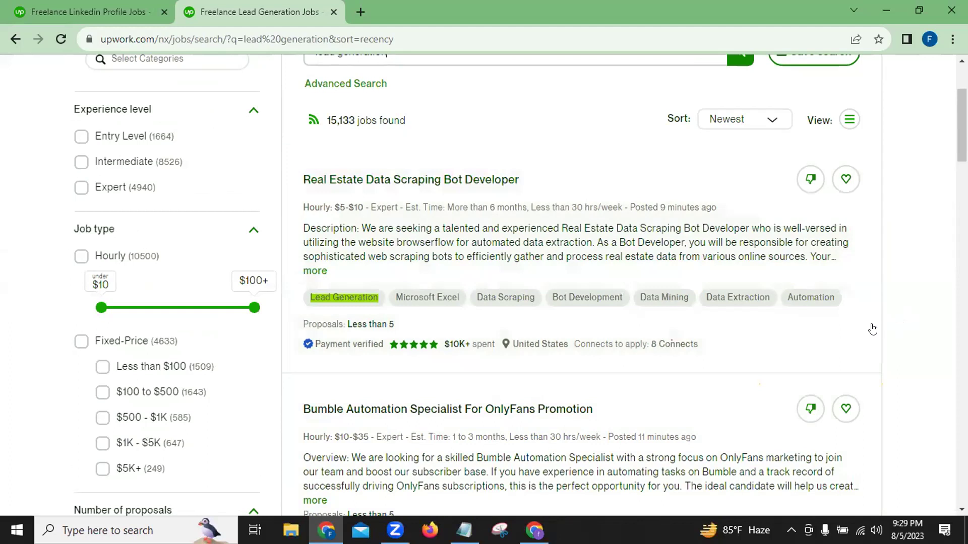
pyautogui.scroll(-4, 864, 334)
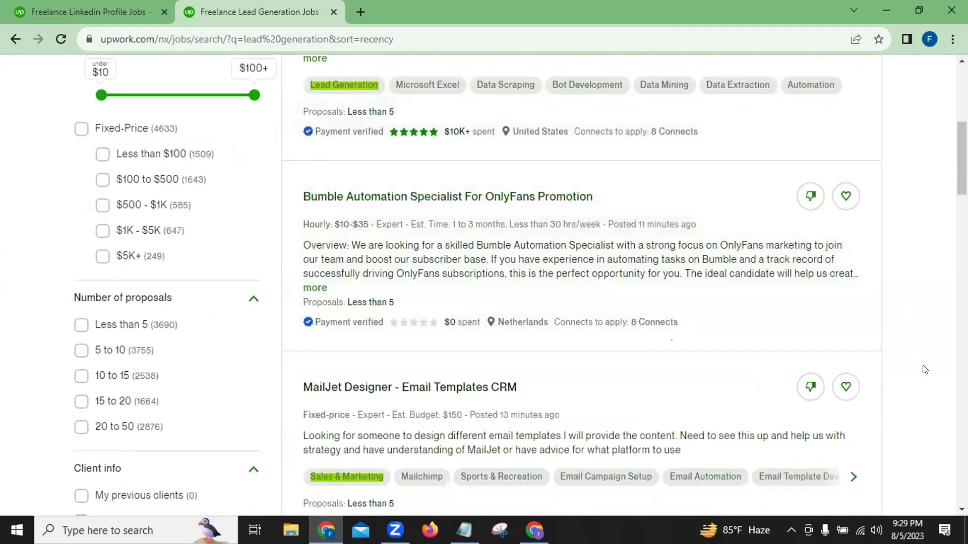
pyautogui.scroll(-3, 913, 373)
pyautogui.scroll(-10, 911, 372)
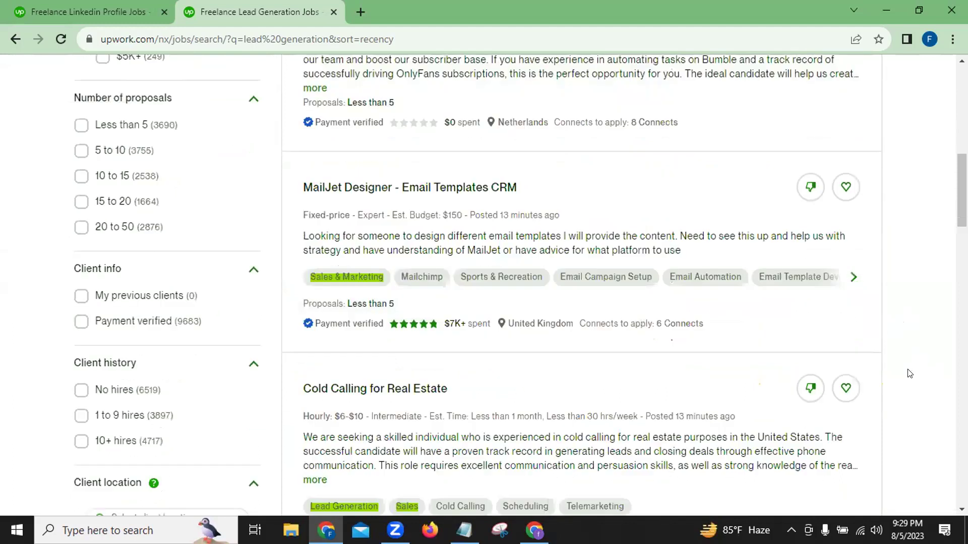
pyautogui.scroll(-11, 909, 373)
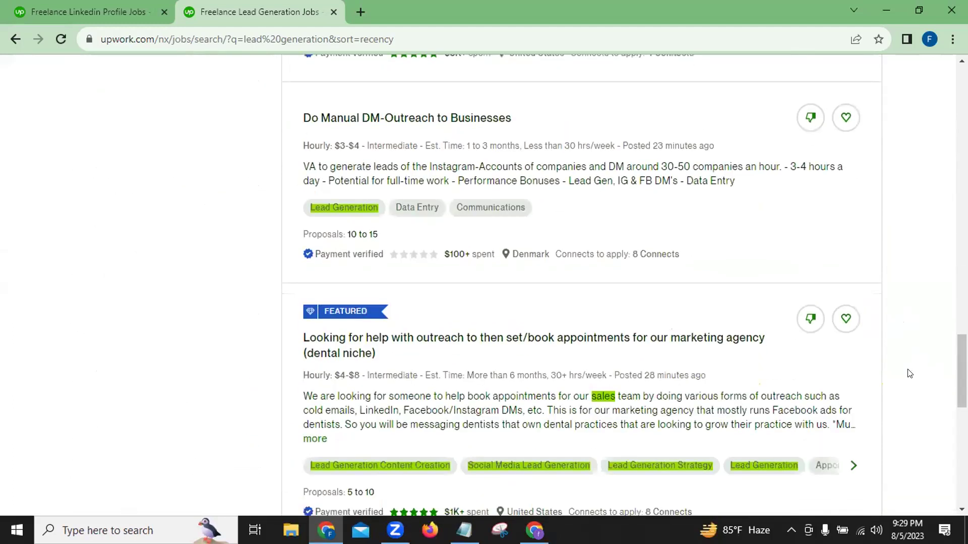
pyautogui.scroll(-5, 910, 373)
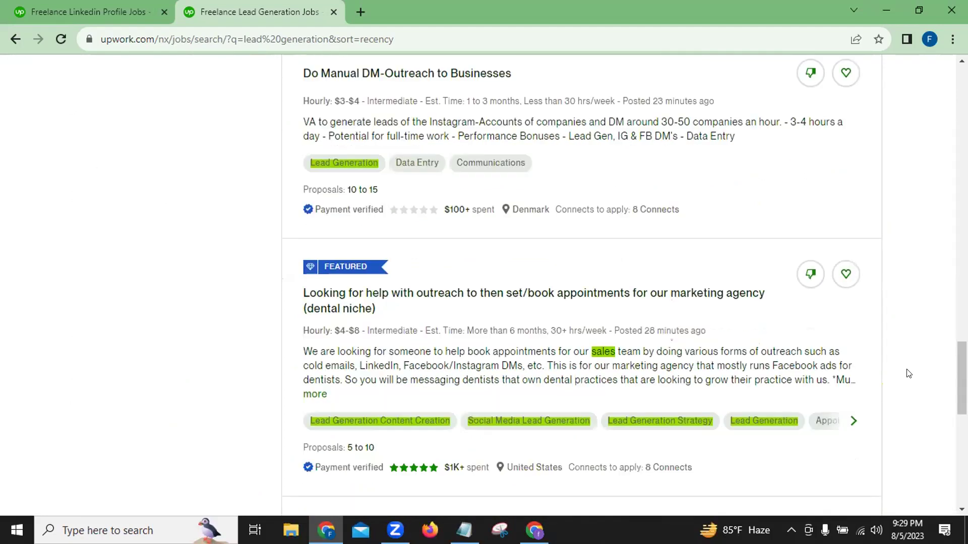
pyautogui.scroll(-3, 908, 373)
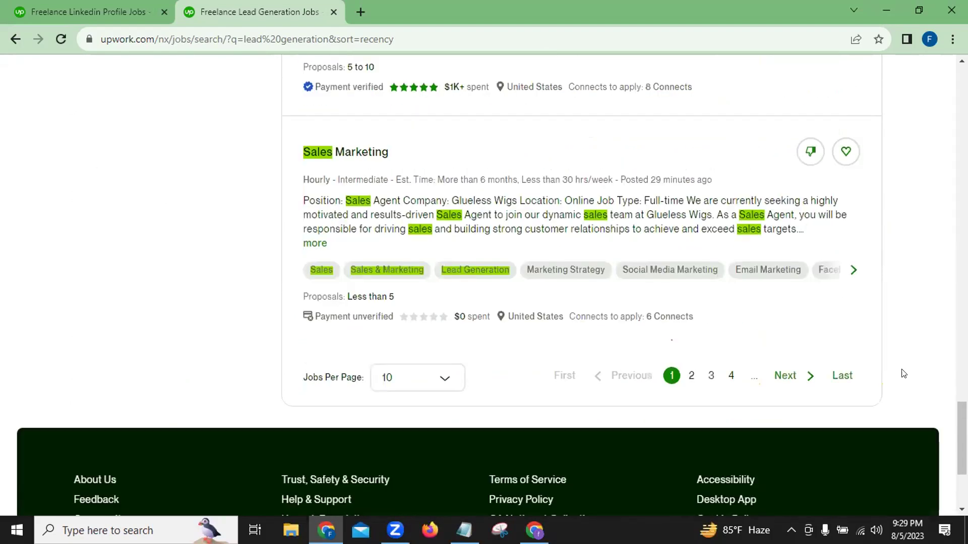
pyautogui.scroll(5, 903, 373)
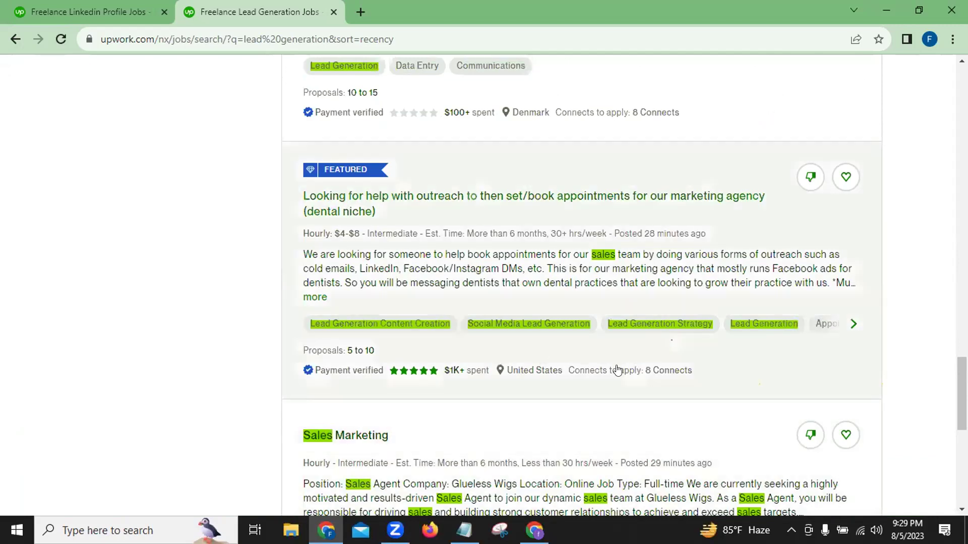
pyautogui.scroll(8, 618, 371)
pyautogui.scroll(15, 617, 370)
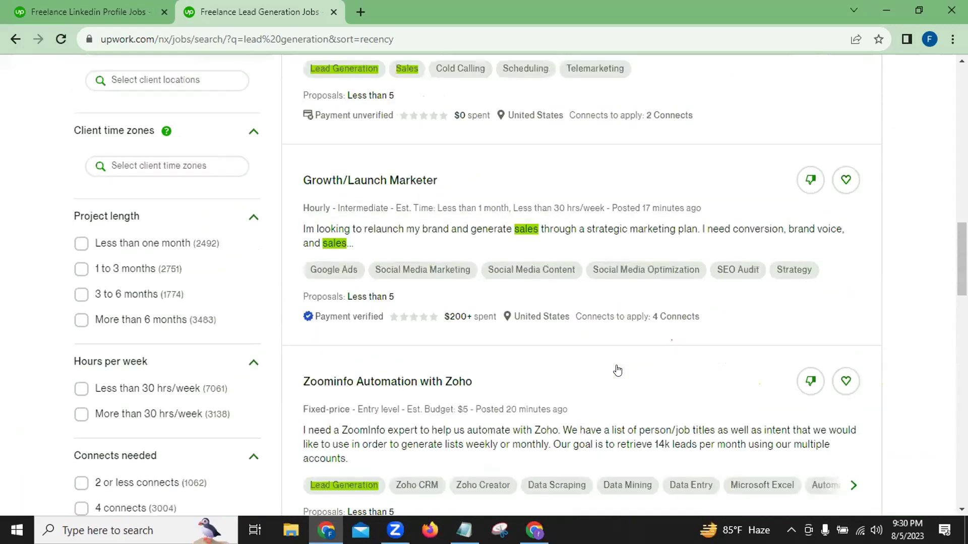
pyautogui.scroll(12, 616, 371)
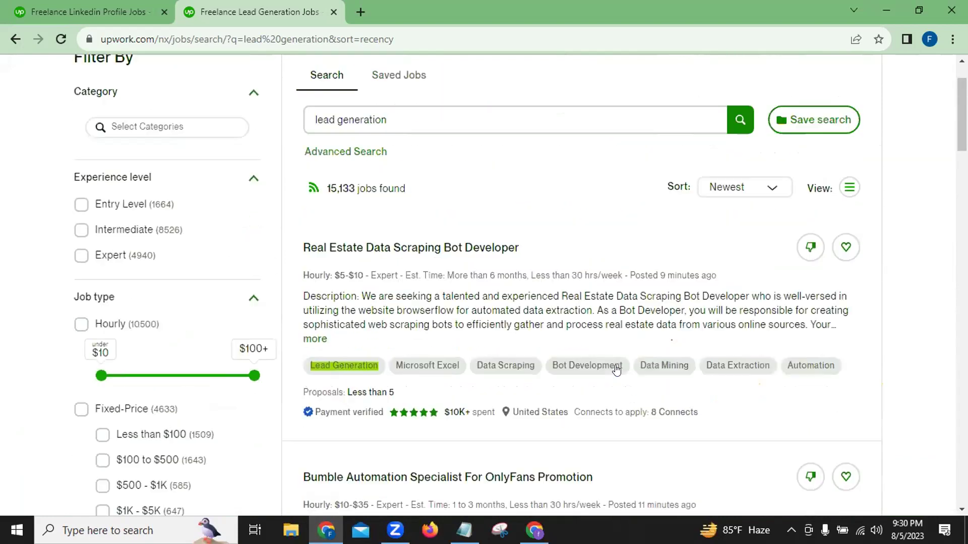
# - Close the lead generation results, go back to the linkedin profile results, then to Find Work
pyautogui.click(333, 11)
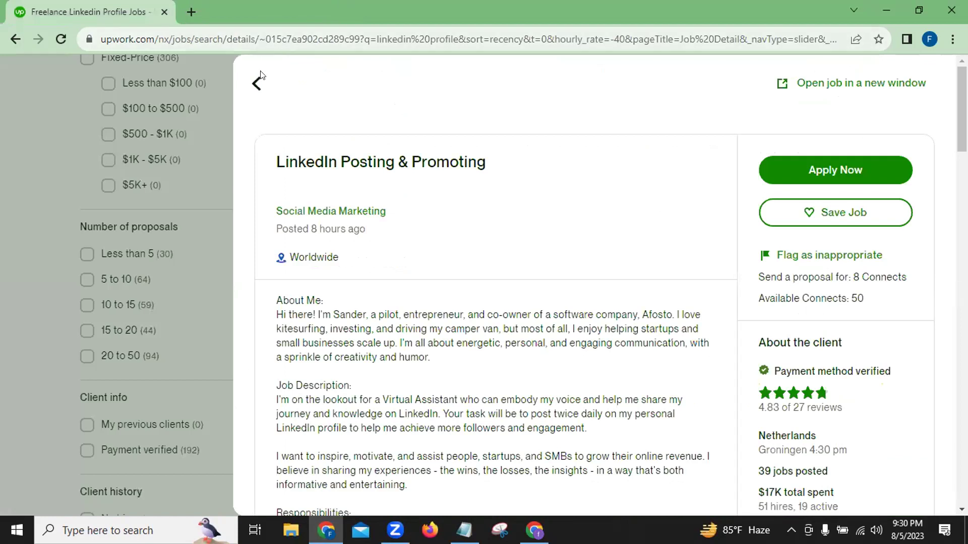
pyautogui.click(255, 87)
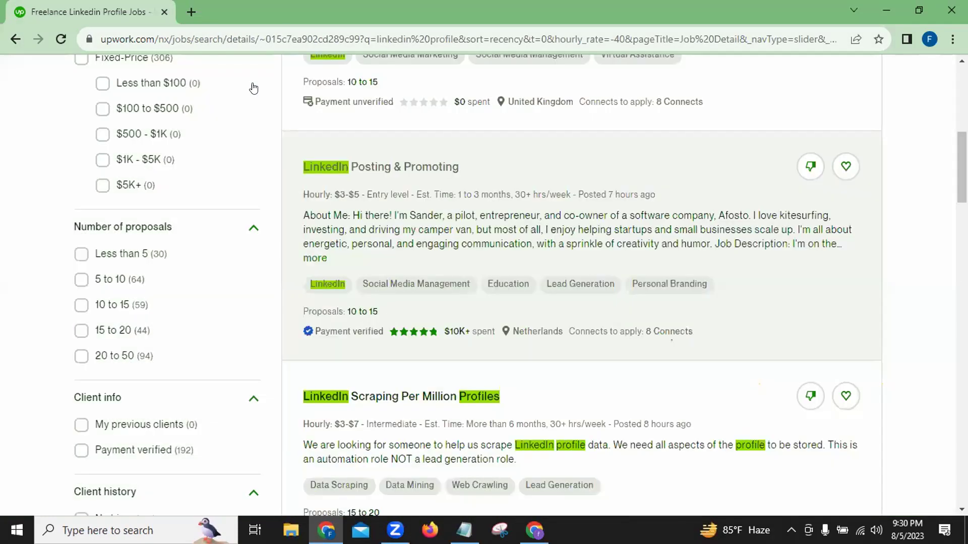
pyautogui.scroll(7, 253, 88)
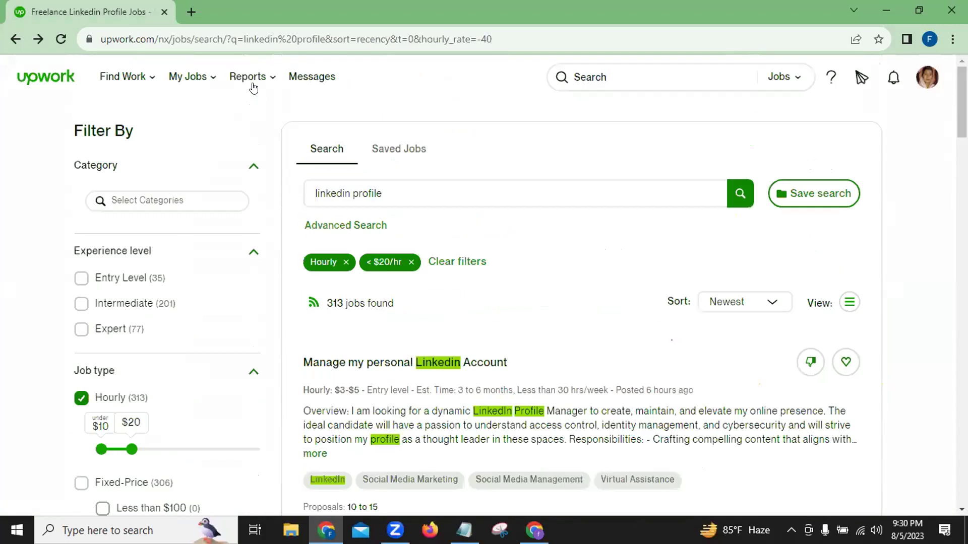
pyautogui.moveTo(255, 87)
pyautogui.click(120, 74)
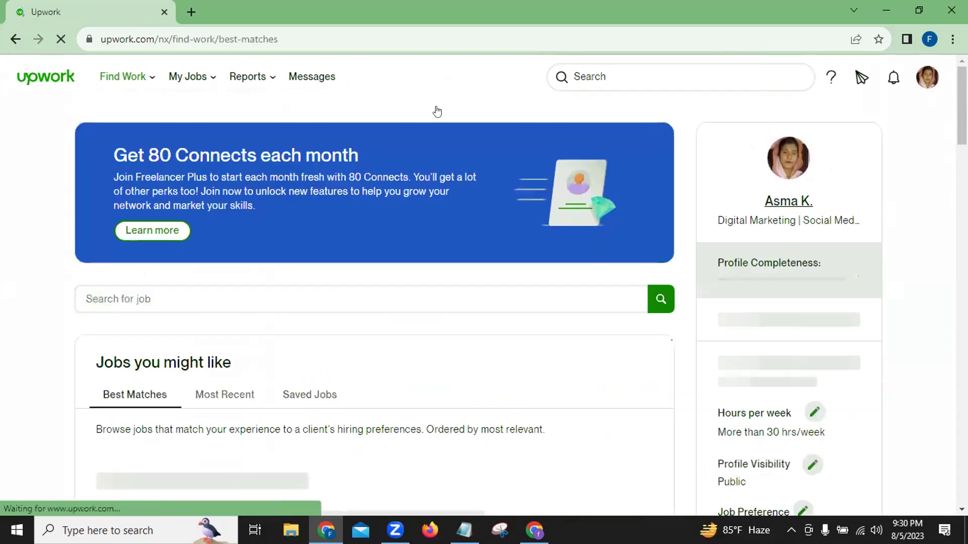
# - Refresh the job feed, then go to My Project Dashboard from the Find Work menu
pyautogui.click(117, 77)
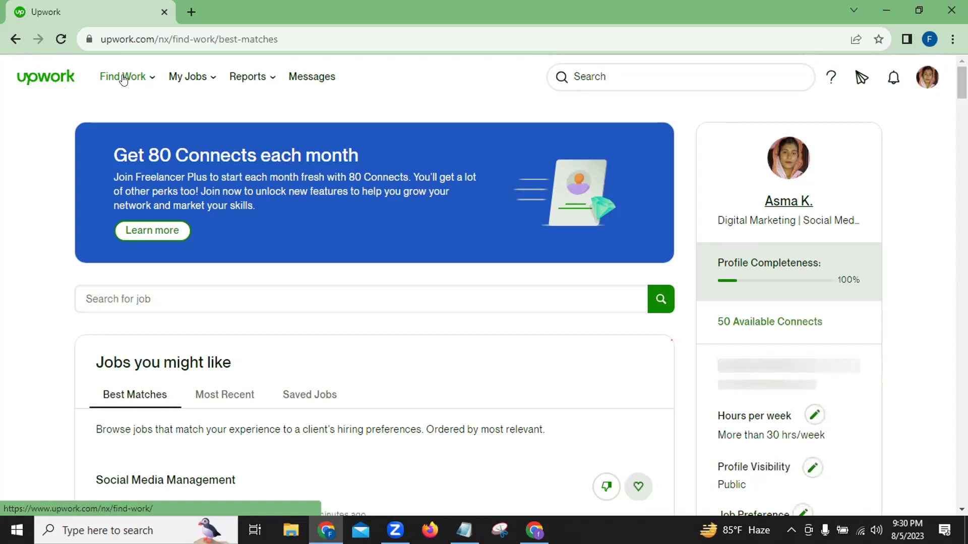
pyautogui.click(152, 79)
pyautogui.moveTo(132, 80)
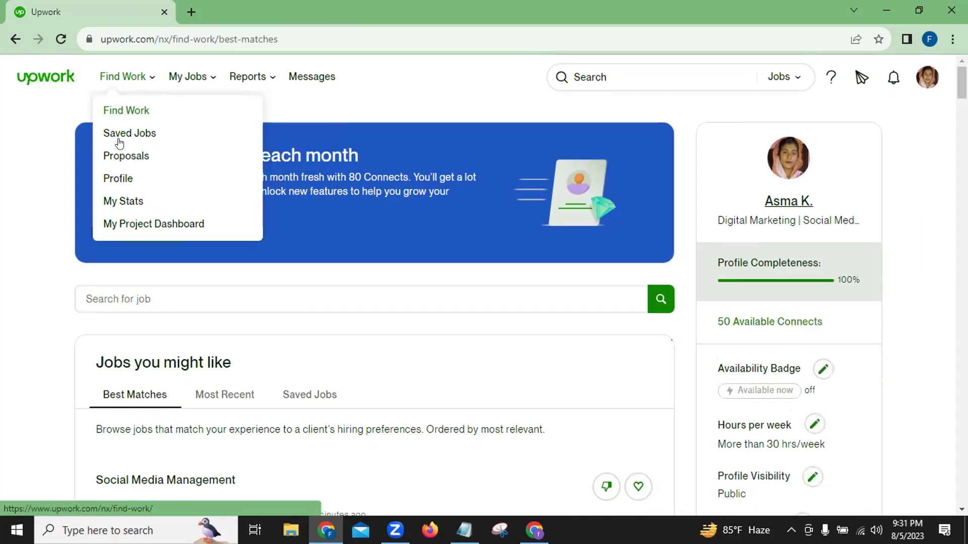
pyautogui.click(130, 228)
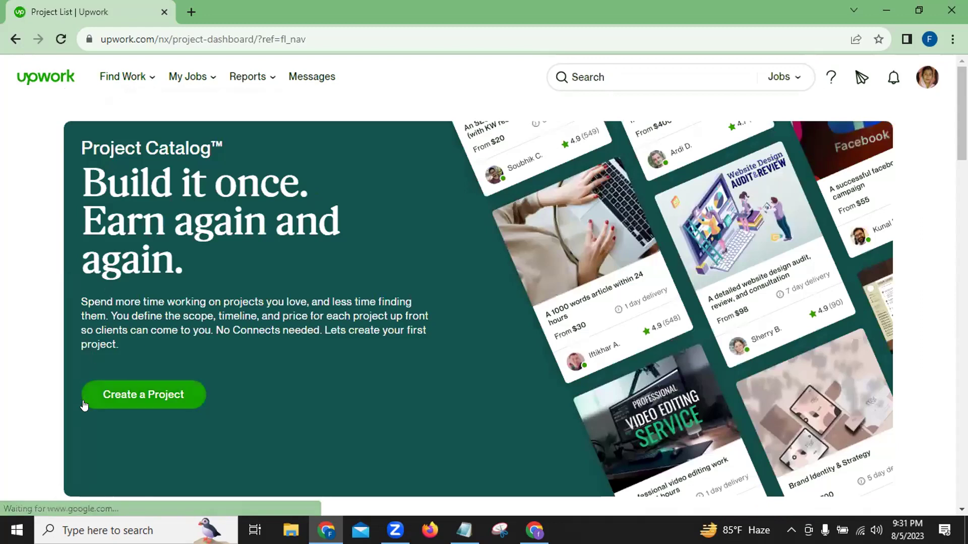
# - Start a new project with the green Create a Project button on the Project Catalog page
pyautogui.click(145, 402)
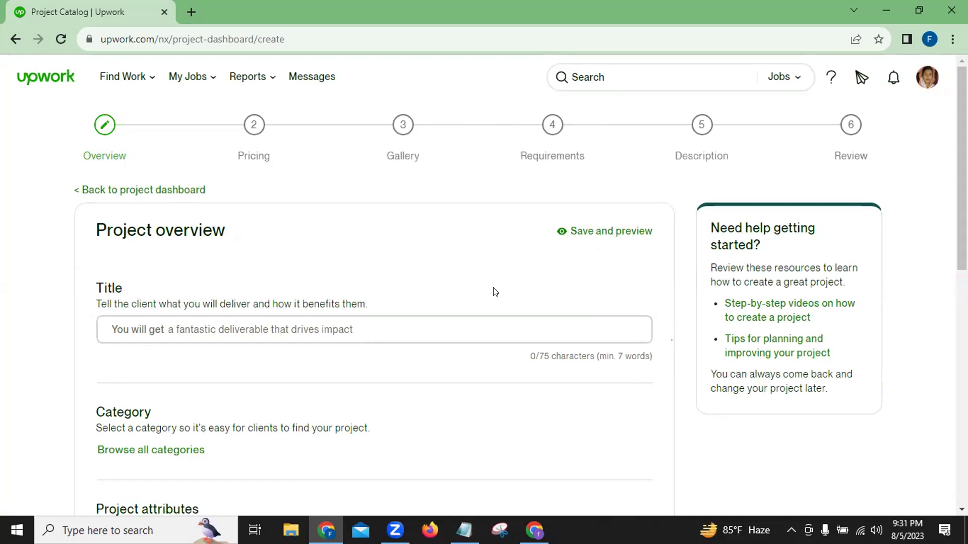
pyautogui.click(135, 330)
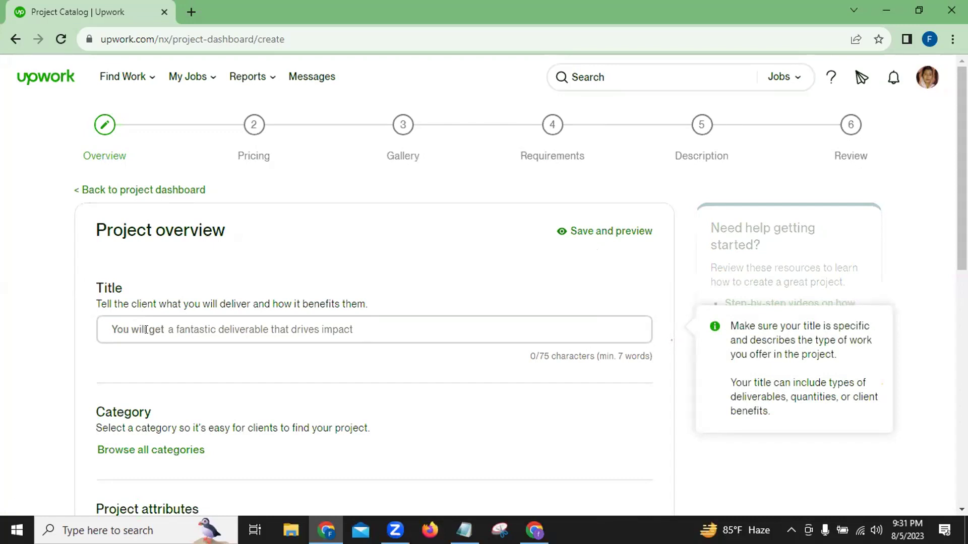
pyautogui.click(91, 334)
pyautogui.click(142, 329)
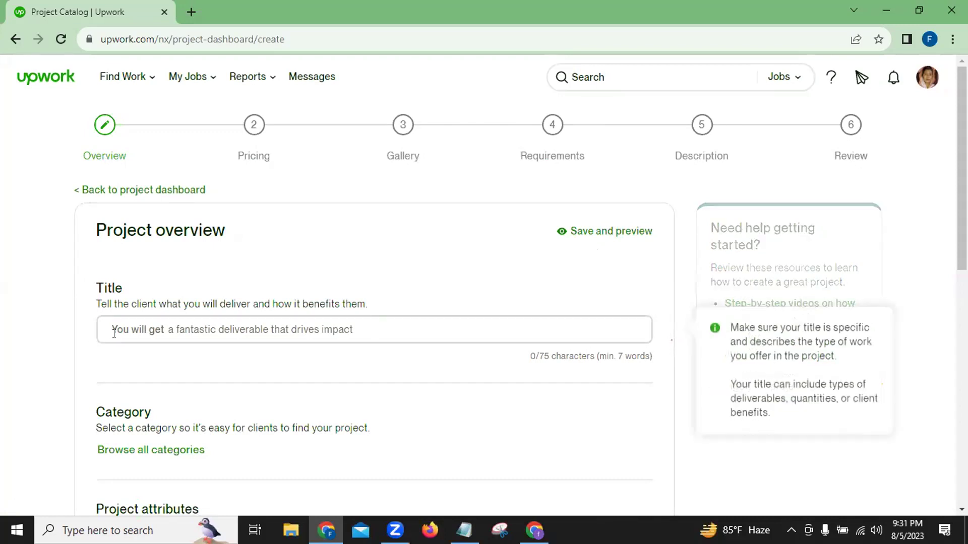
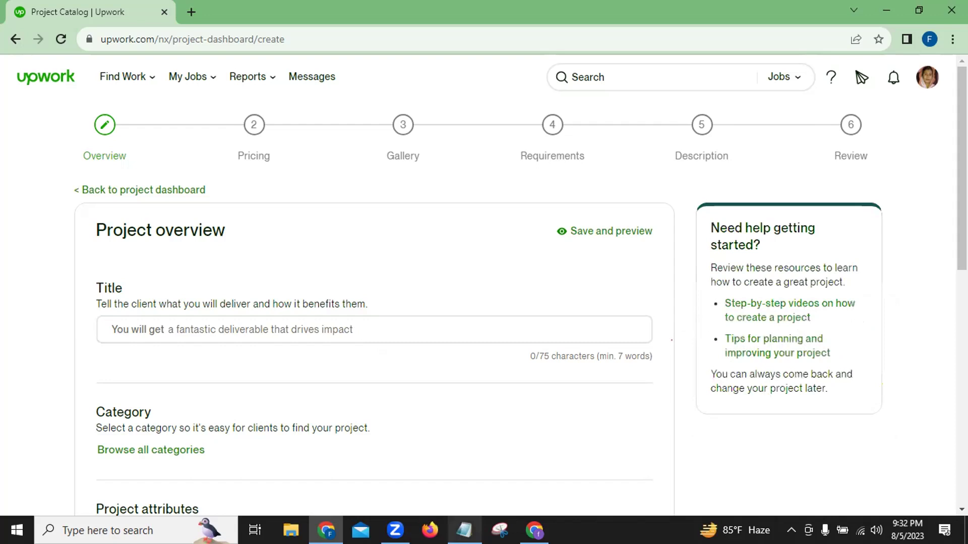
# - Copy 'a professionally optimized LinkedIn profile' from the Fiverr Gig Design notes in Notepad
pyautogui.hotkey('alt', 'Tab')
pyautogui.rightClick(464, 531)
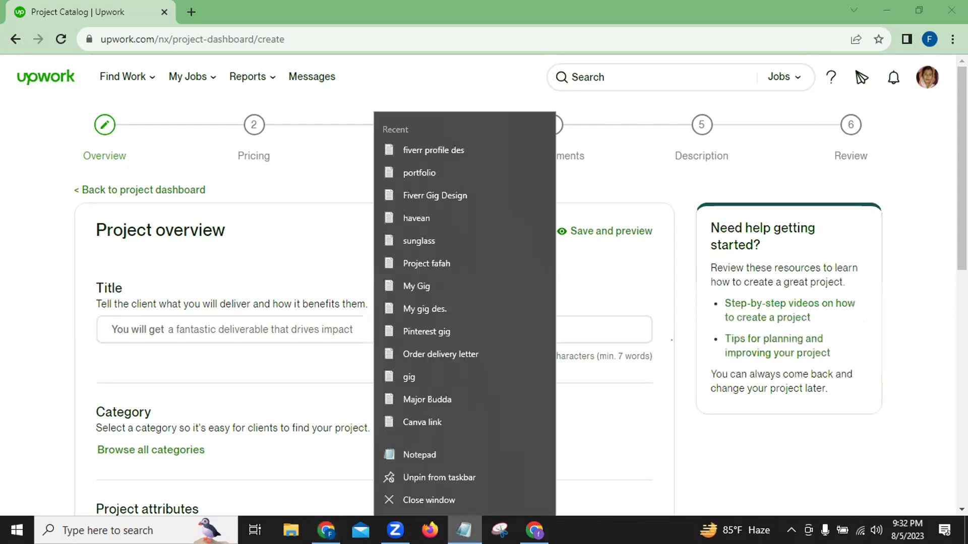
pyautogui.click(448, 195)
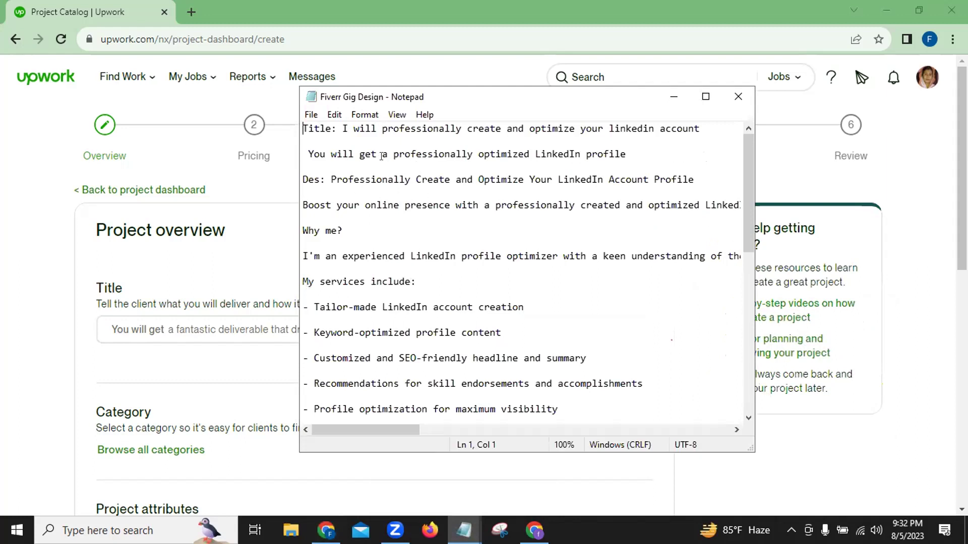
pyautogui.moveTo(381, 154); pyautogui.dragTo(621, 147)
pyautogui.hotkey('ctrl', 'c')
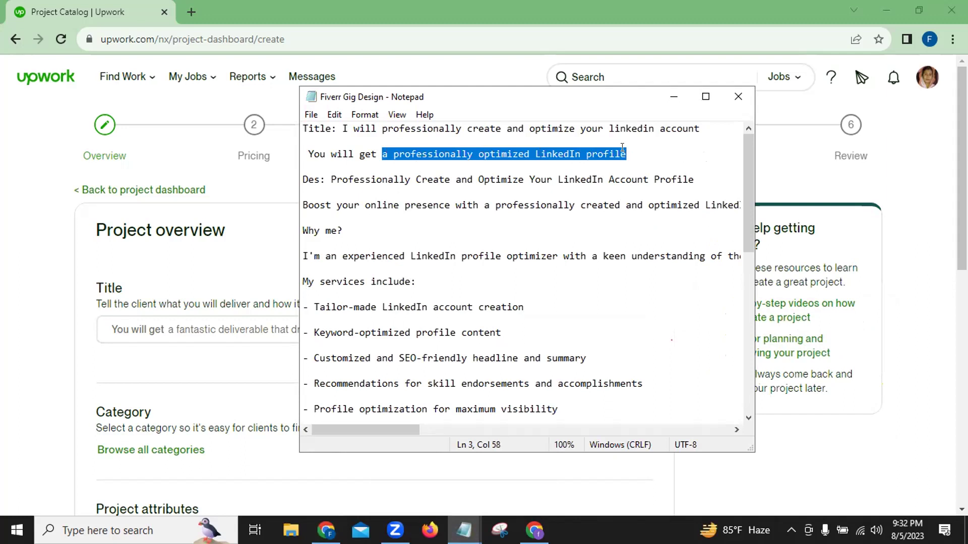
pyautogui.click(673, 96)
pyautogui.click(175, 329)
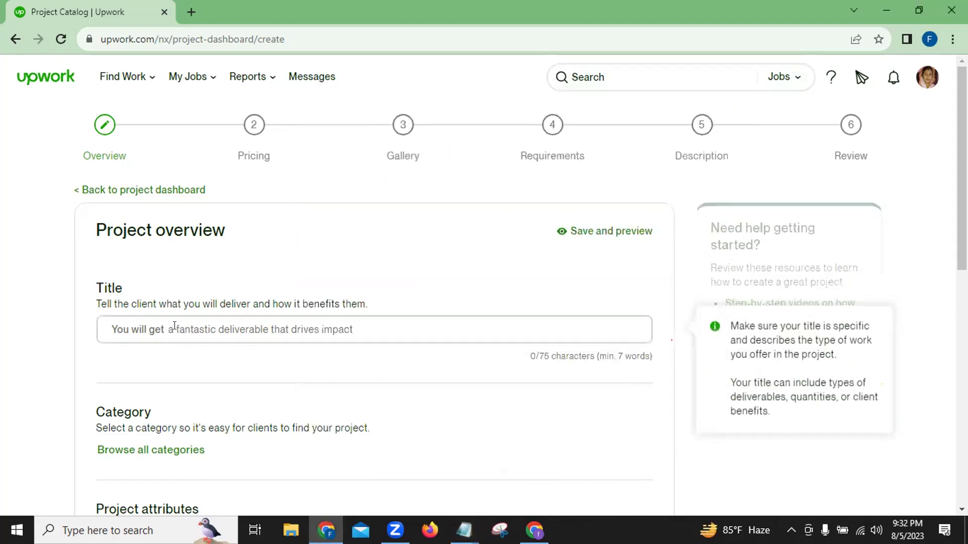
# - Paste the copied phrase as the project title and choose the LinkedIn Profiles category
pyautogui.hotkey('ctrl', 'v')
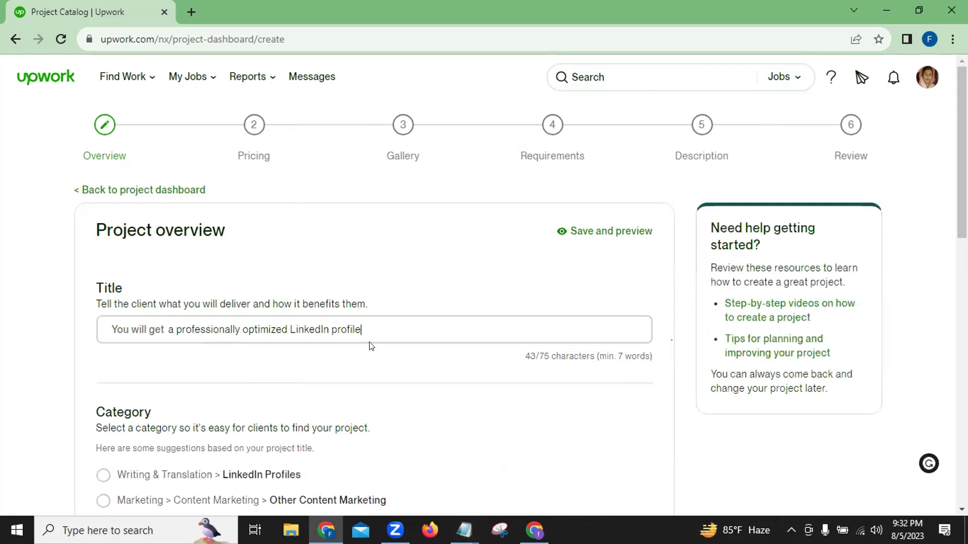
pyautogui.scroll(-4, 372, 345)
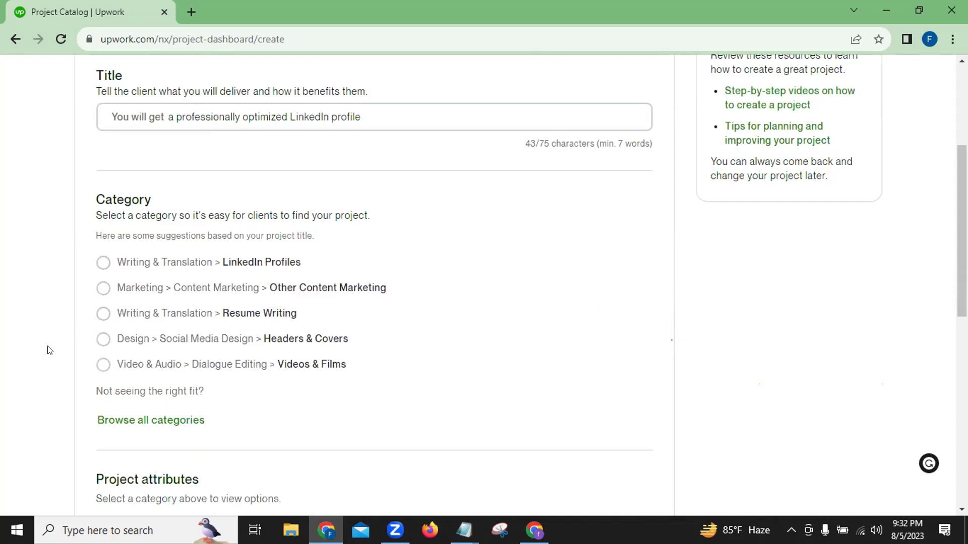
pyautogui.click(101, 261)
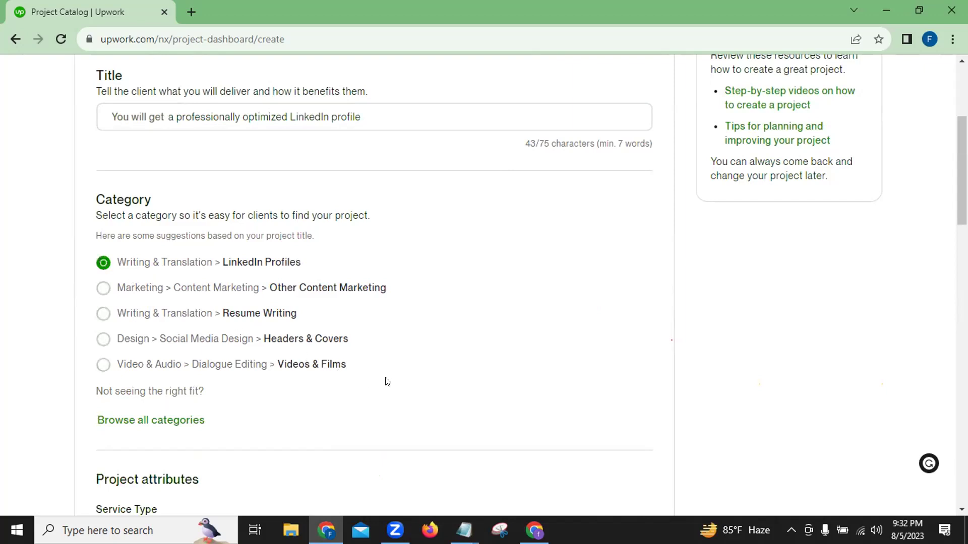
# - Set the service type to Profile Optimization & Enhancement and the project language to English
pyautogui.scroll(-3, 386, 380)
pyautogui.scroll(-3, 387, 380)
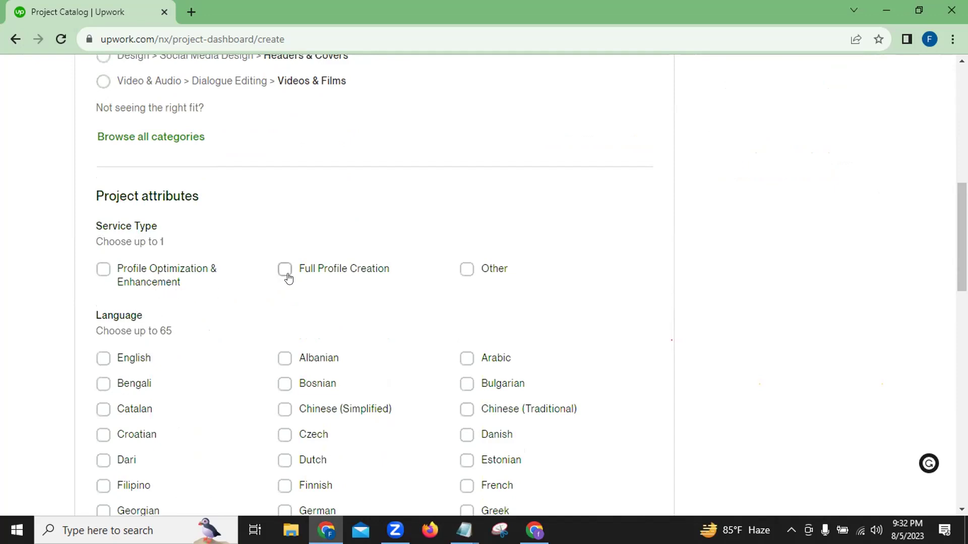
pyautogui.click(101, 270)
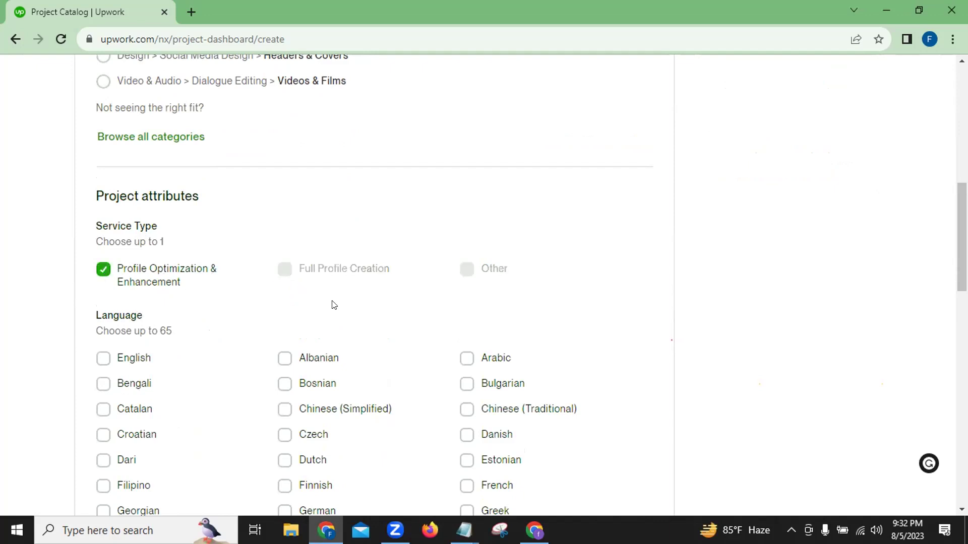
pyautogui.scroll(-3, 333, 305)
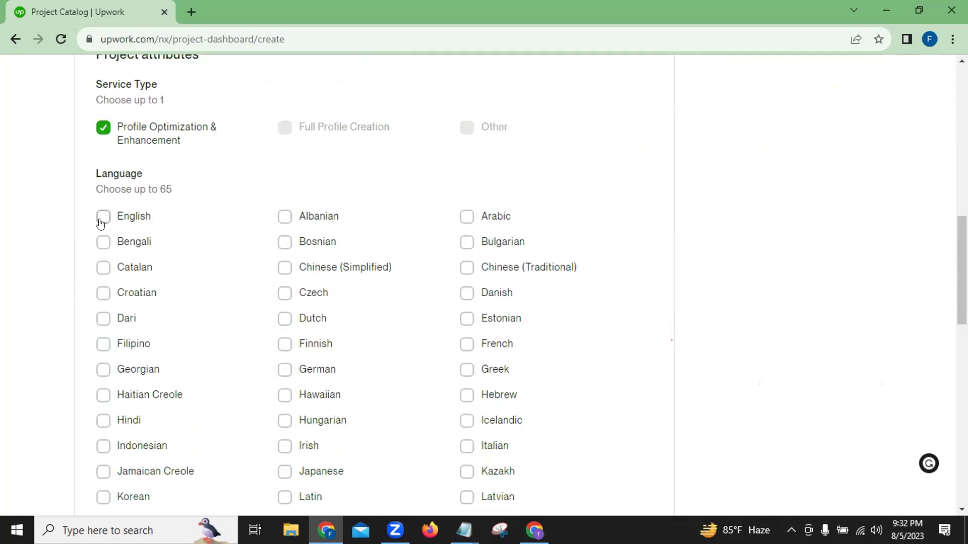
pyautogui.click(100, 222)
pyautogui.scroll(-10, 413, 362)
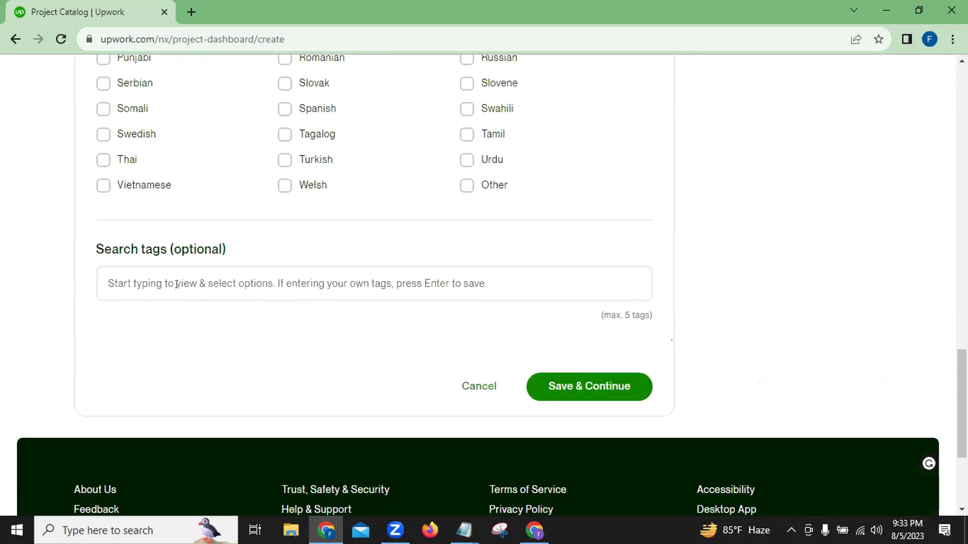
# - Add search tags linkedin profile creation, linkedin profile headline & summary, and linkedin profile optimization
pyautogui.click(160, 281)
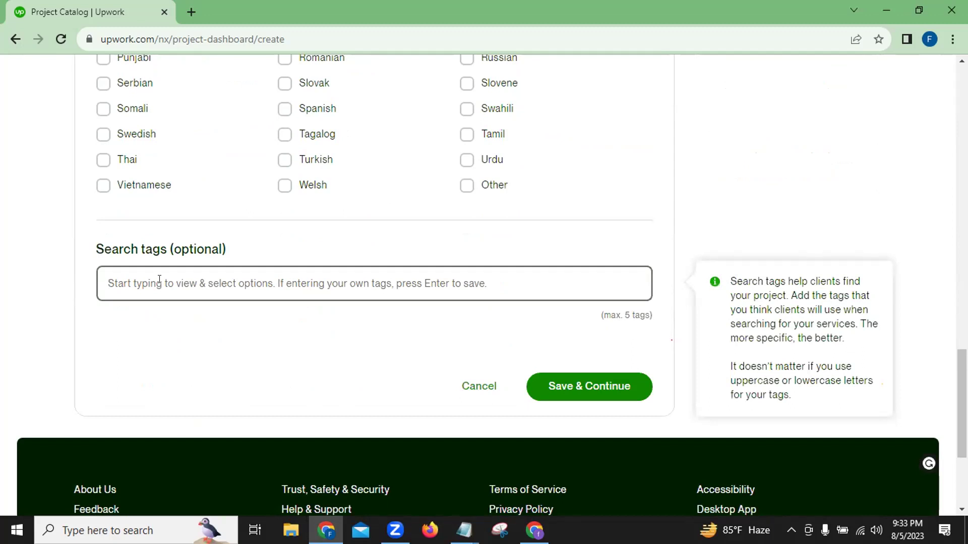
pyautogui.write('linked')
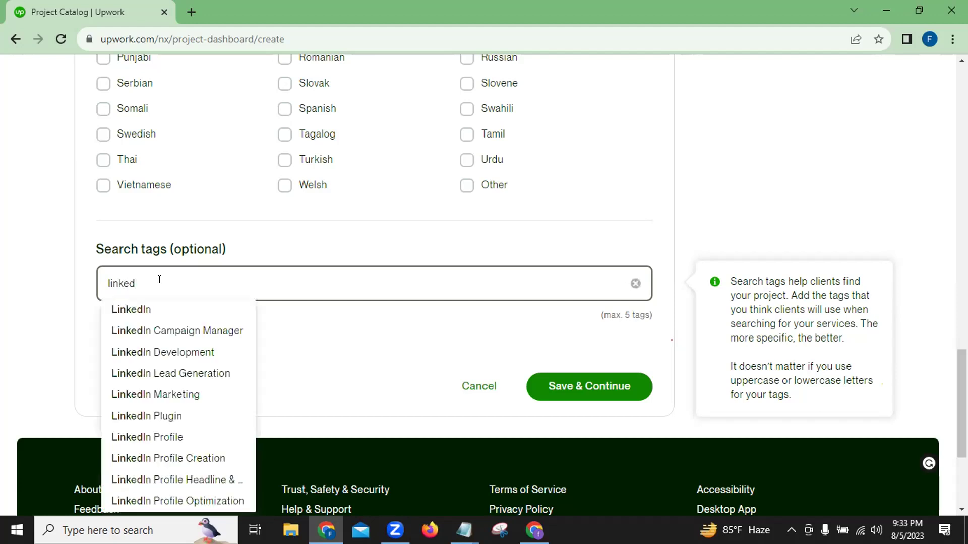
pyautogui.click(165, 458)
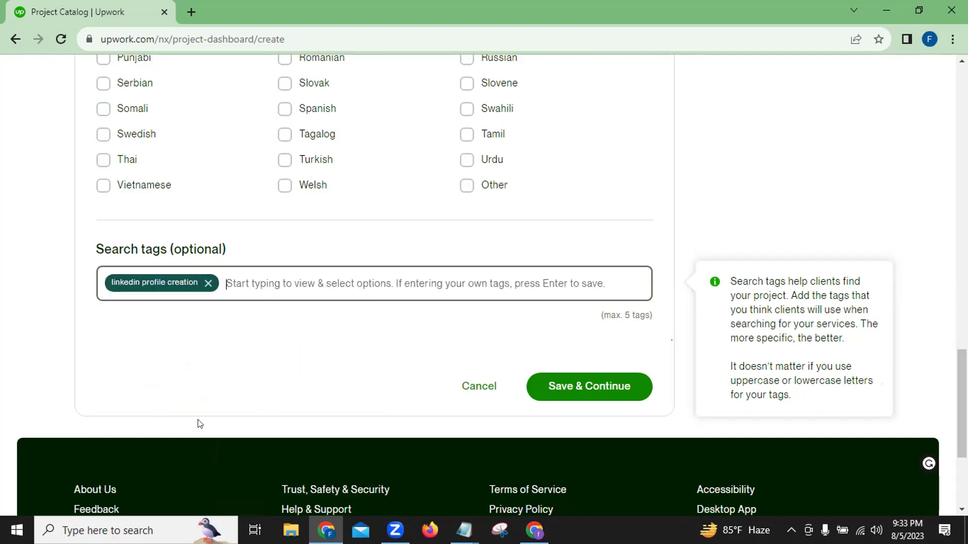
pyautogui.write('linked')
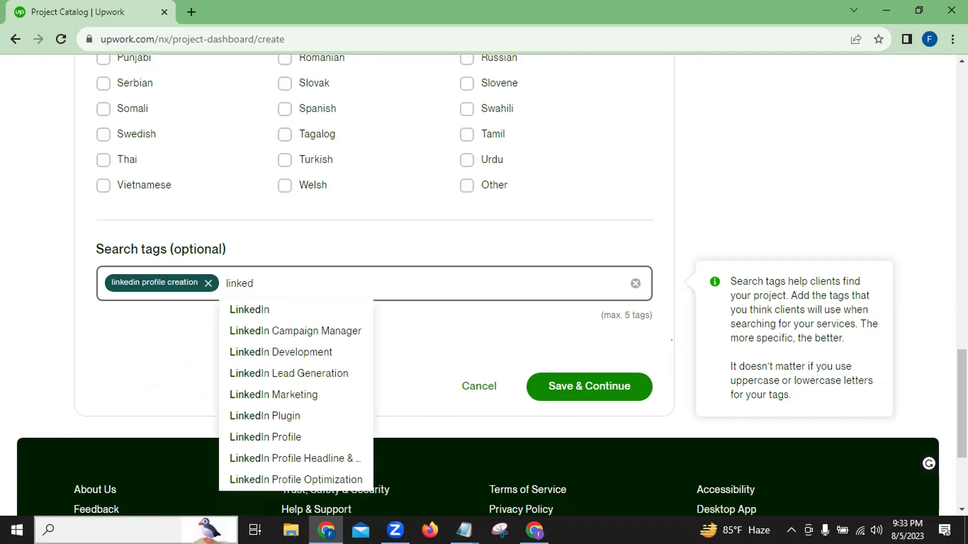
pyautogui.click(288, 458)
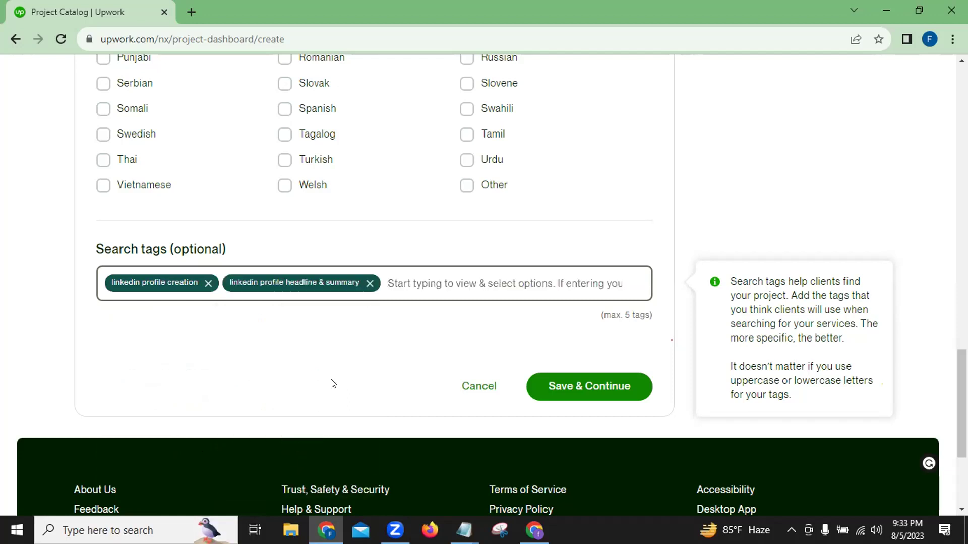
pyautogui.write('lin')
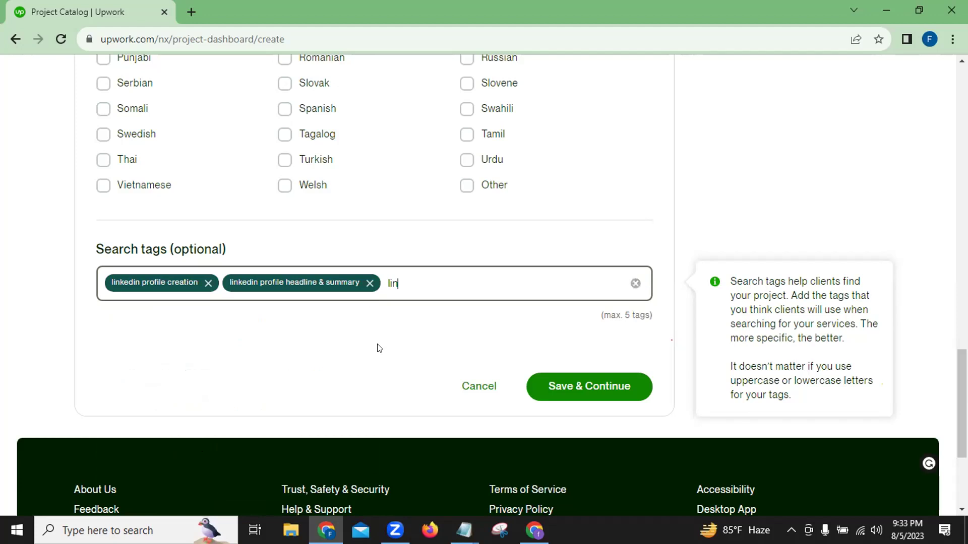
pyautogui.write('ked')
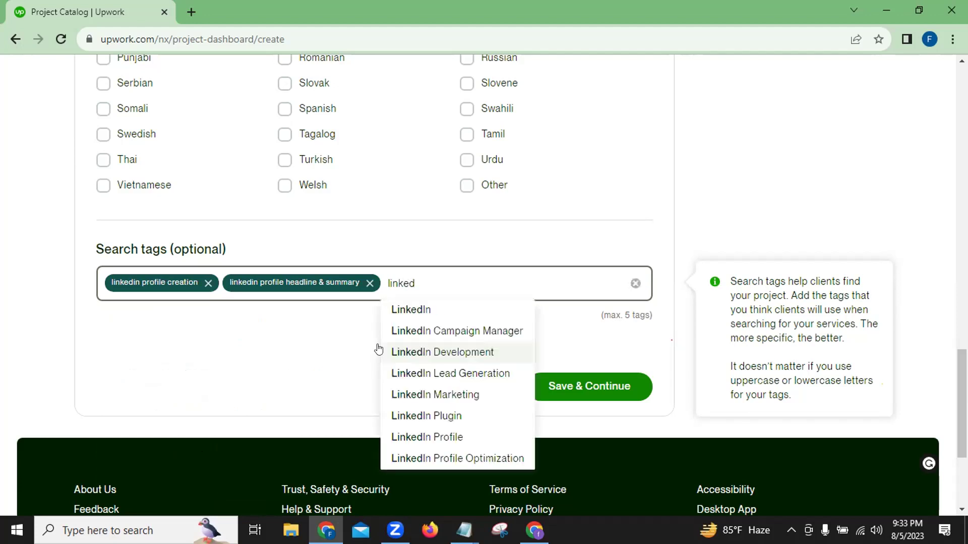
pyautogui.click(471, 459)
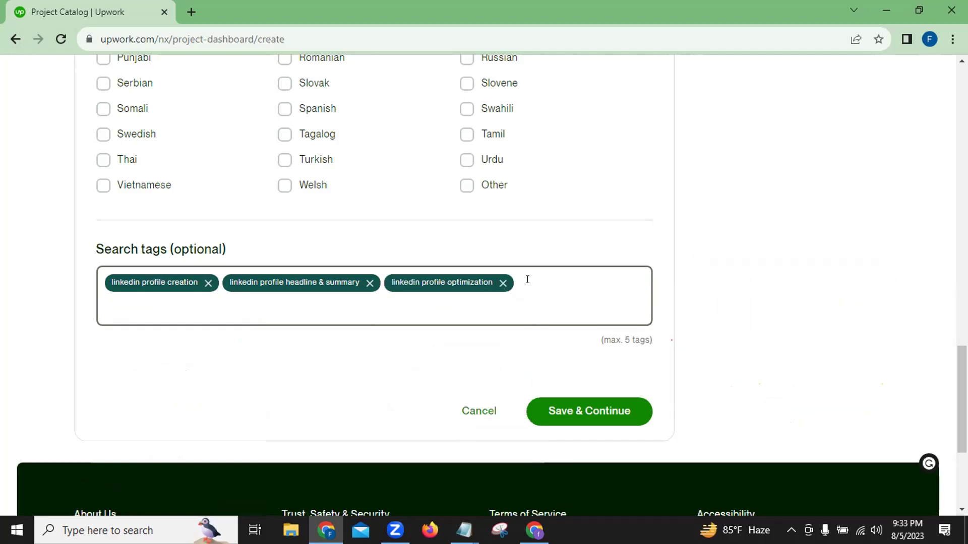
# - Add the linkedin profile and linkedin development tags, then save and continue to pricing
pyautogui.click(403, 311)
pyautogui.write('li')
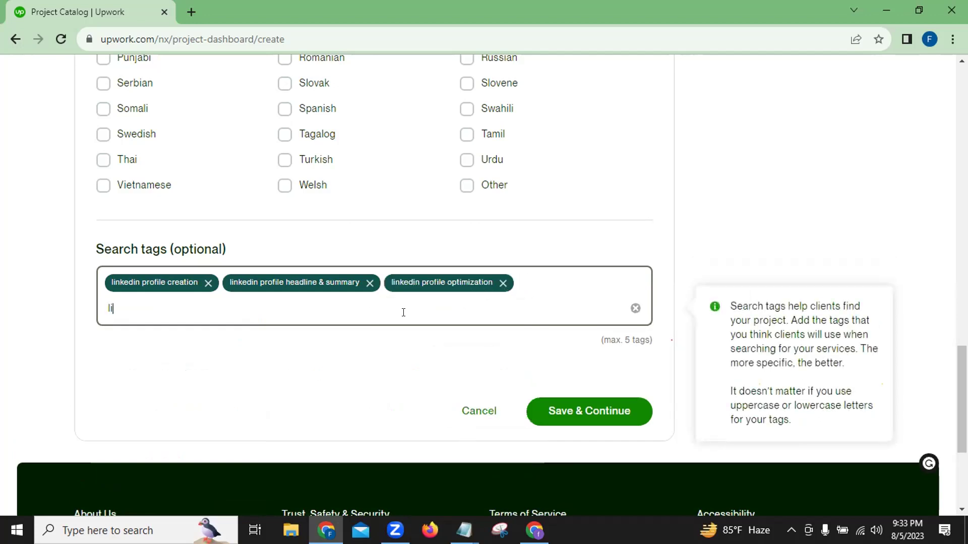
pyautogui.write('nked')
pyautogui.write('i')
pyautogui.write('n')
pyautogui.press('BackSpace')
pyautogui.press('BackSpace')
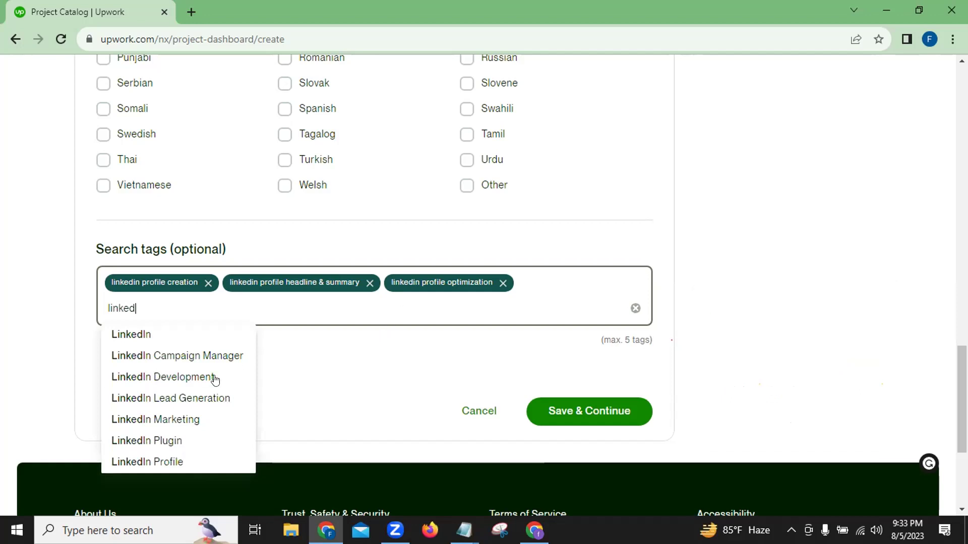
pyautogui.scroll(-1, 208, 392)
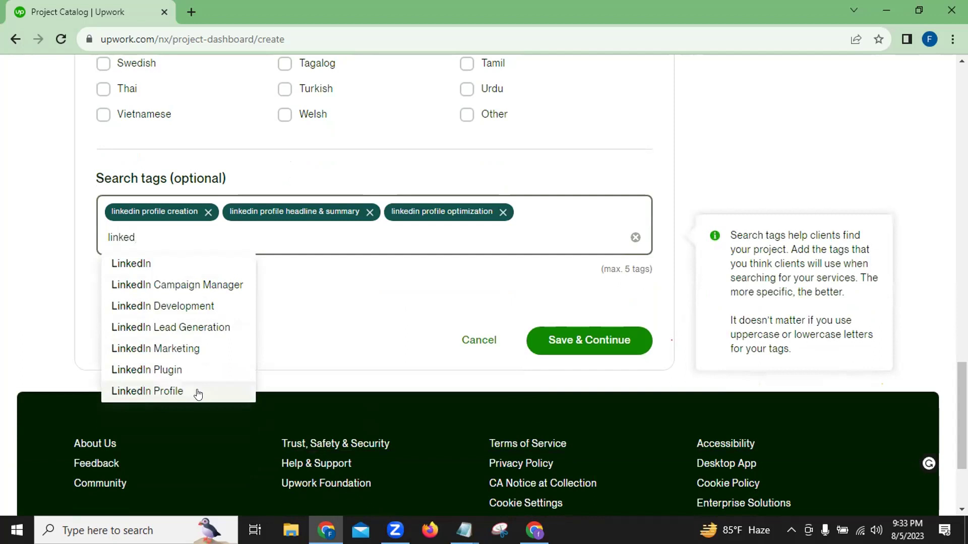
pyautogui.click(197, 393)
pyautogui.write('linked')
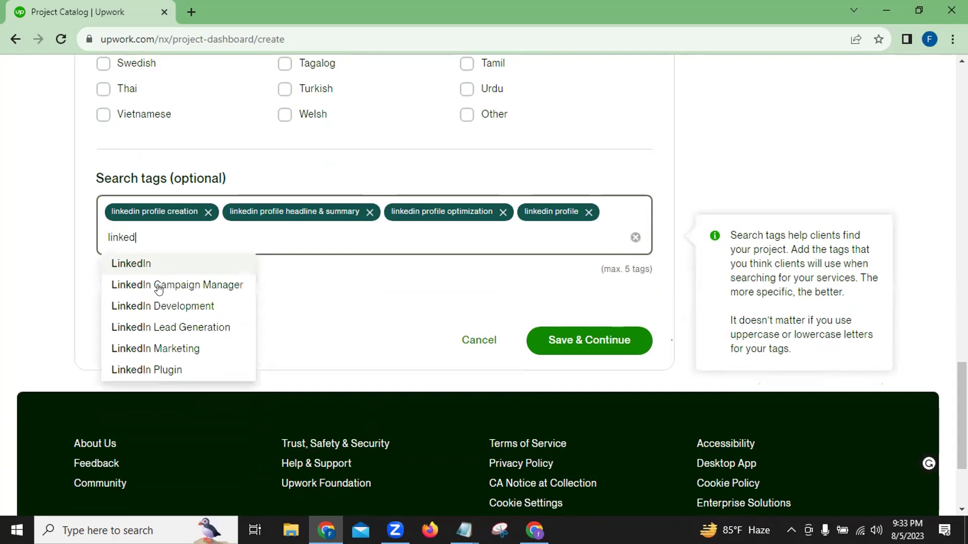
pyautogui.click(158, 309)
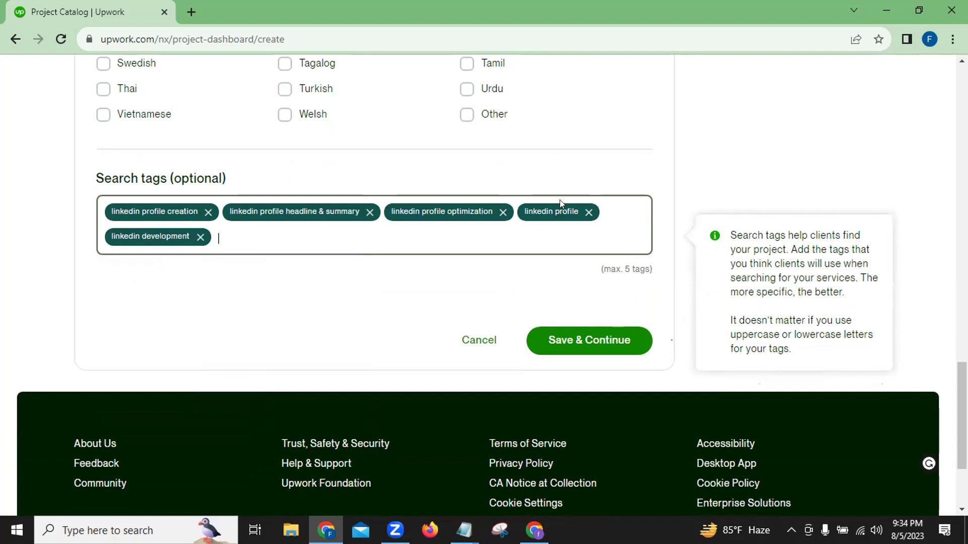
pyautogui.click(566, 334)
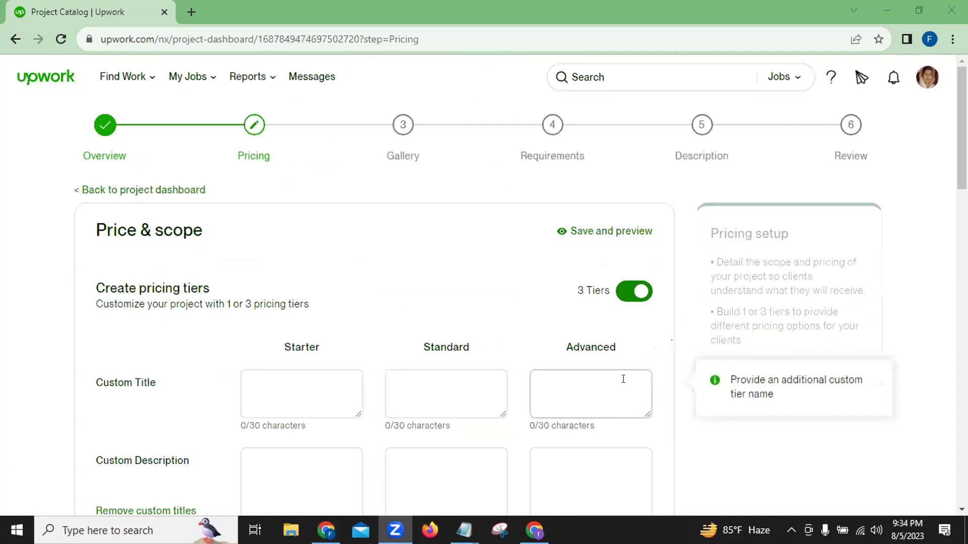
# - Title the Starter, Standard and Advanced tiers Silver, Gold and Platinum
pyautogui.scroll(-4, 623, 379)
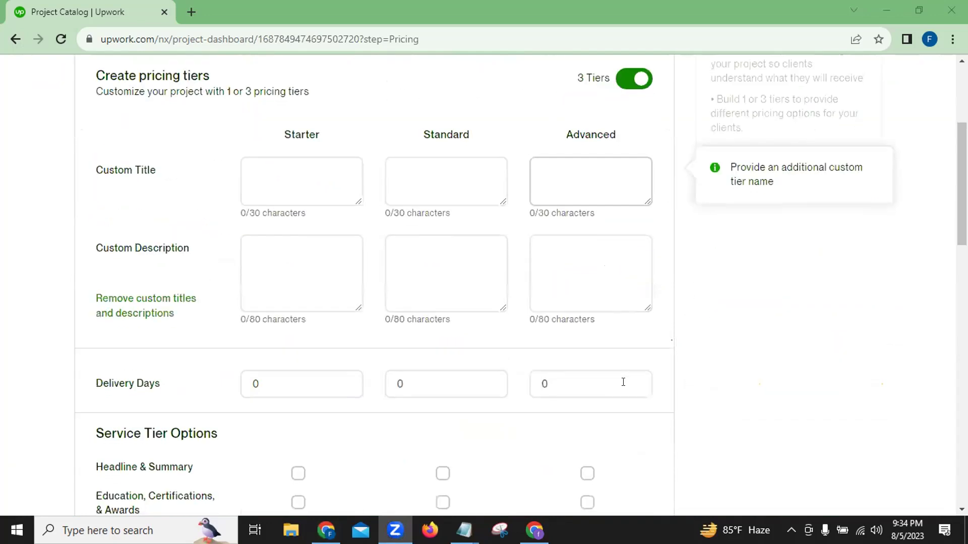
pyautogui.click(623, 382)
pyautogui.click(354, 180)
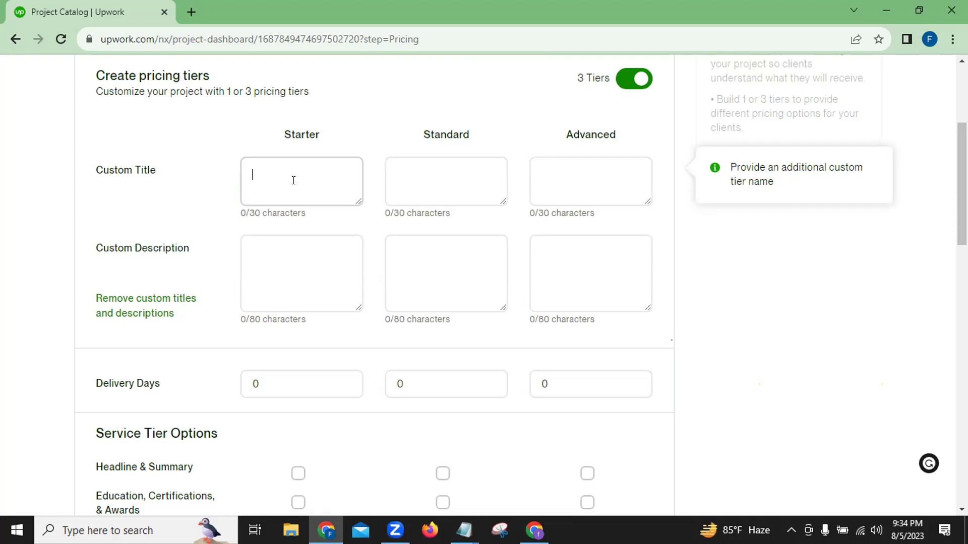
pyautogui.write('Silver')
pyautogui.click(438, 169)
pyautogui.write('Gold')
pyautogui.click(544, 174)
pyautogui.write('Pla')
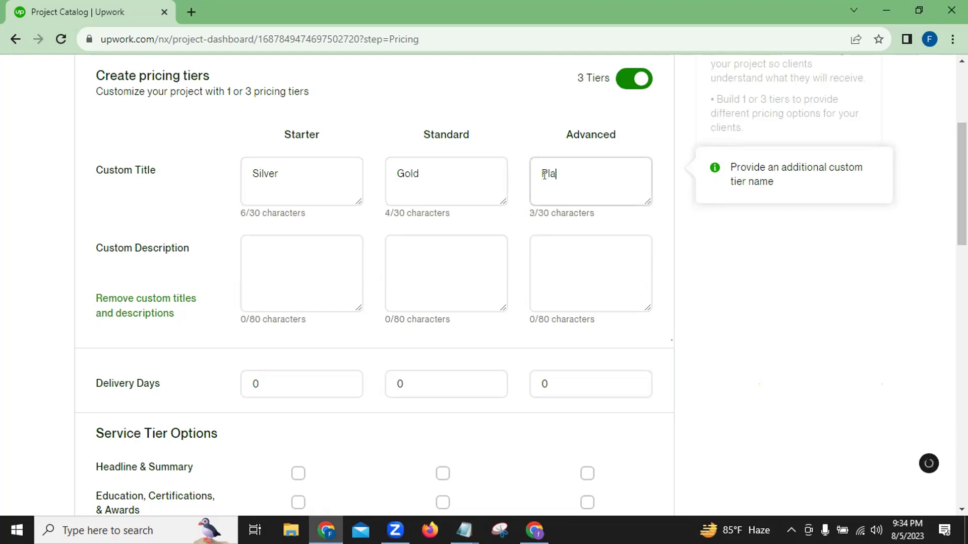
pyautogui.write('tinum')
pyautogui.click(278, 258)
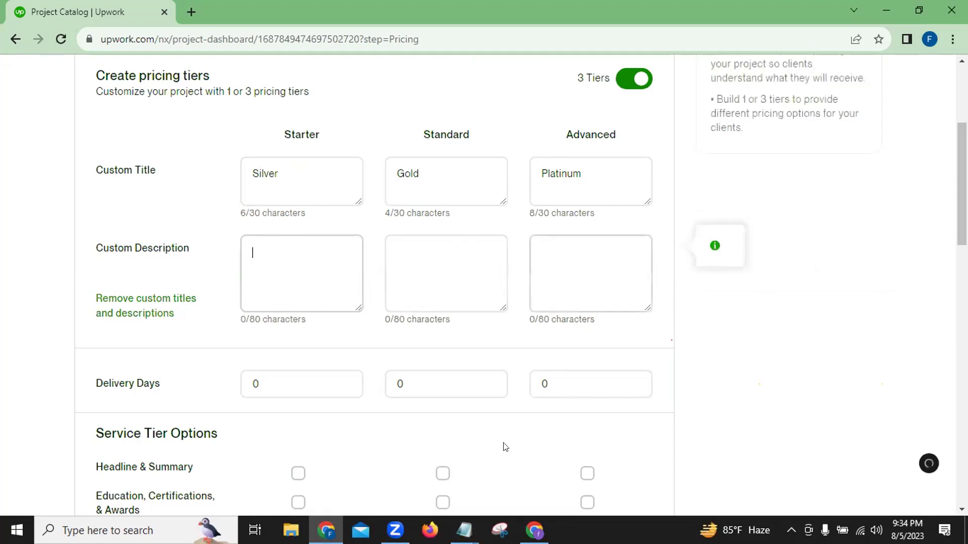
# - Copy the Basic package description from Notepad into the Starter tier description
pyautogui.moveTo(464, 531)
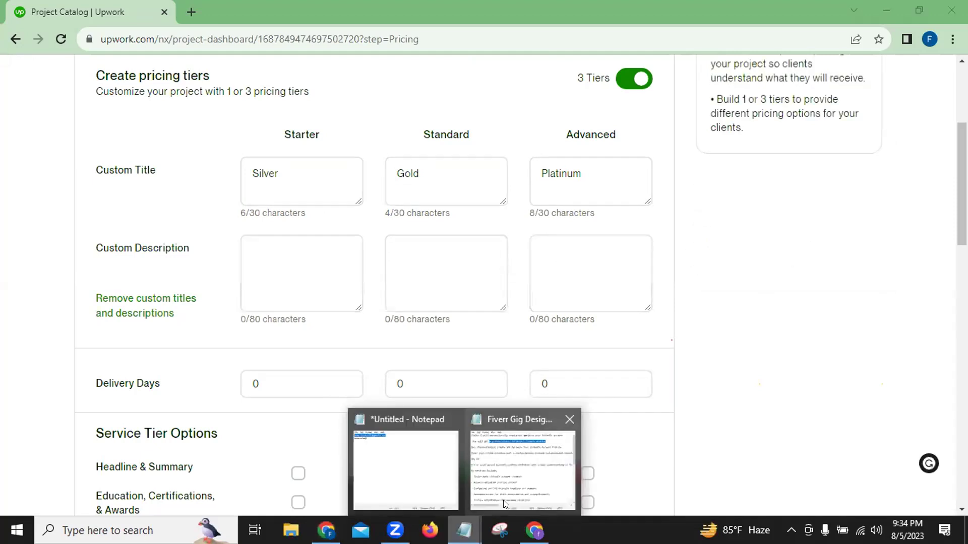
pyautogui.click(503, 500)
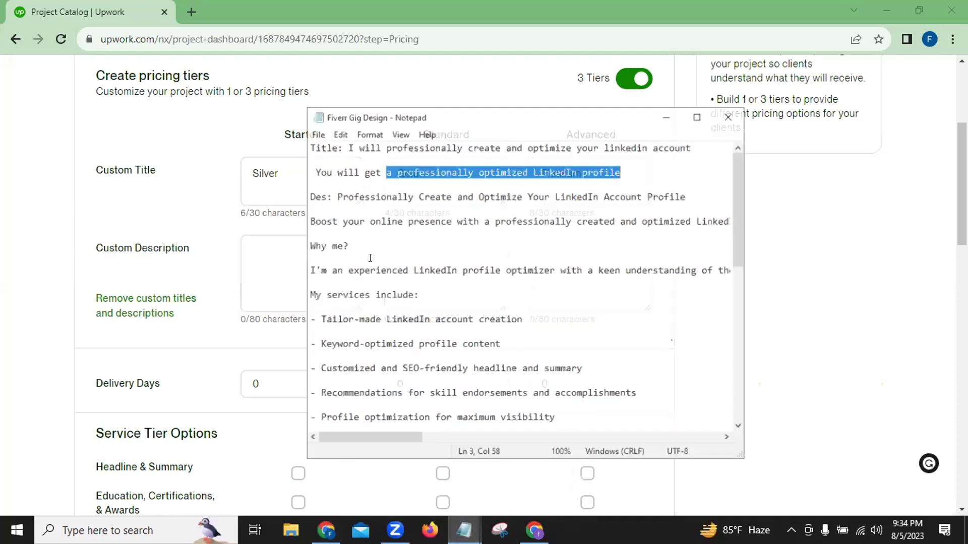
pyautogui.scroll(-5, 370, 258)
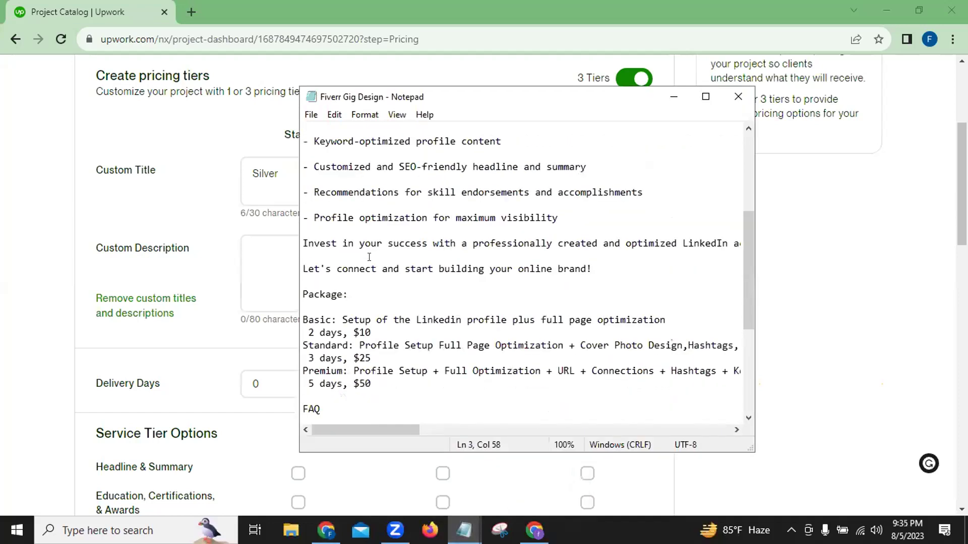
pyautogui.scroll(-1, 369, 257)
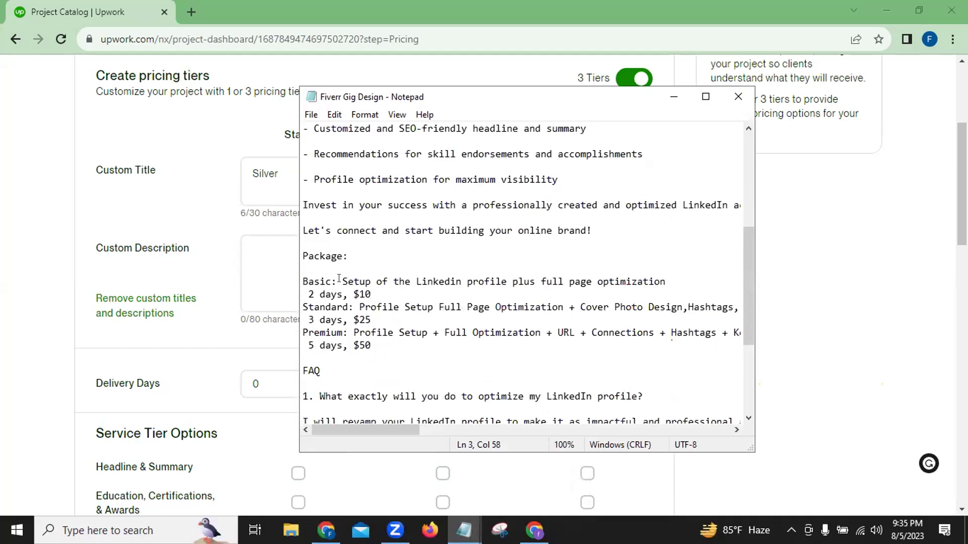
pyautogui.moveTo(340, 281); pyautogui.dragTo(664, 281)
pyautogui.hotkey('ctrl', 'c')
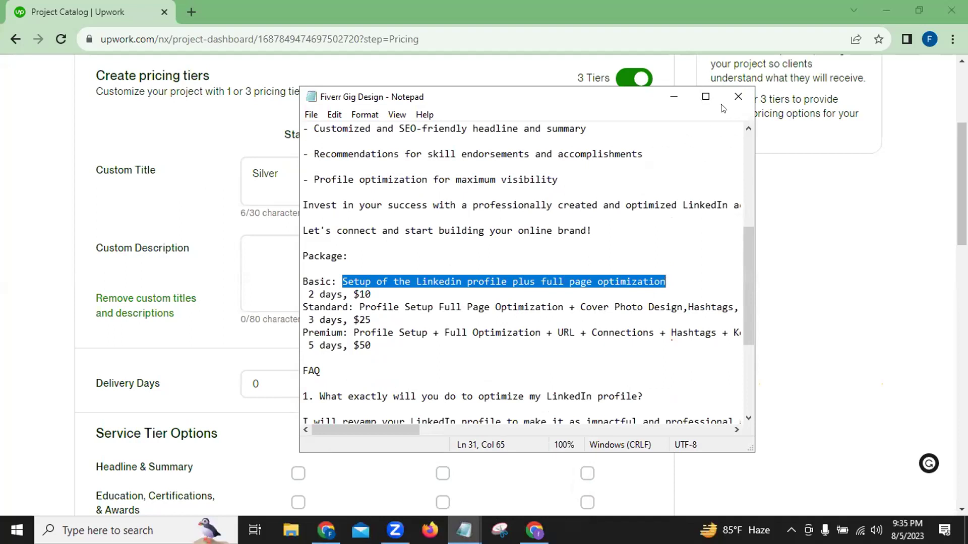
pyautogui.click(674, 96)
pyautogui.click(299, 257)
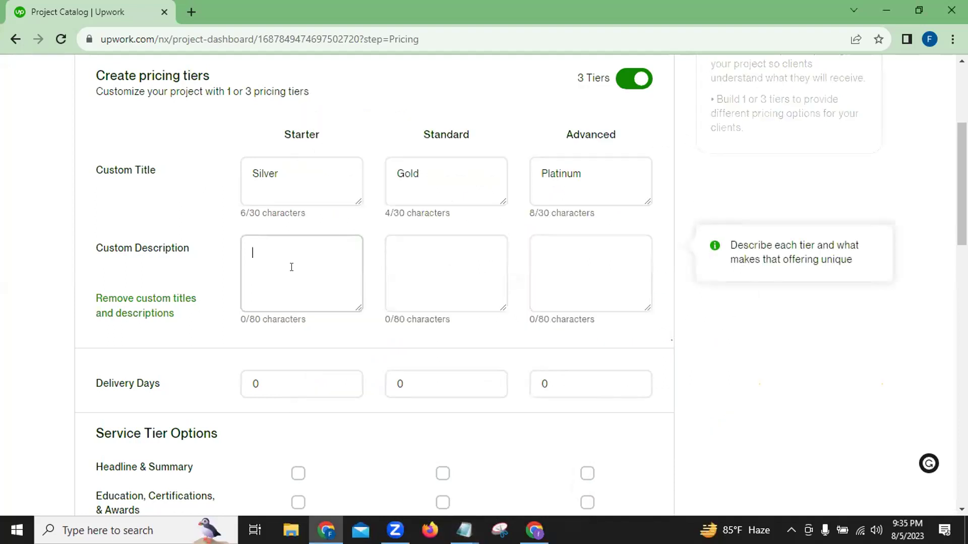
pyautogui.hotkey('ctrl', 'v')
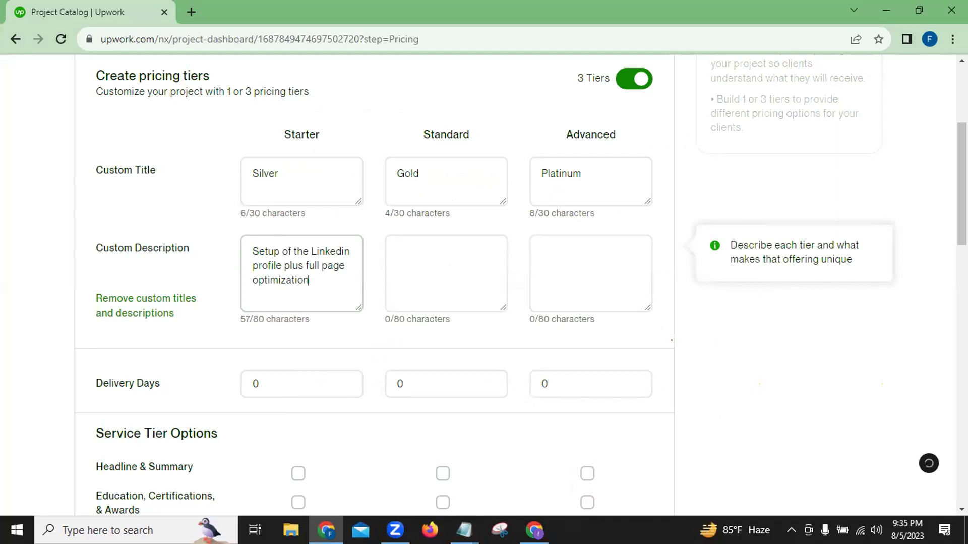
# - Copy the Standard package description from Notepad into the Standard tier description
pyautogui.click(463, 530)
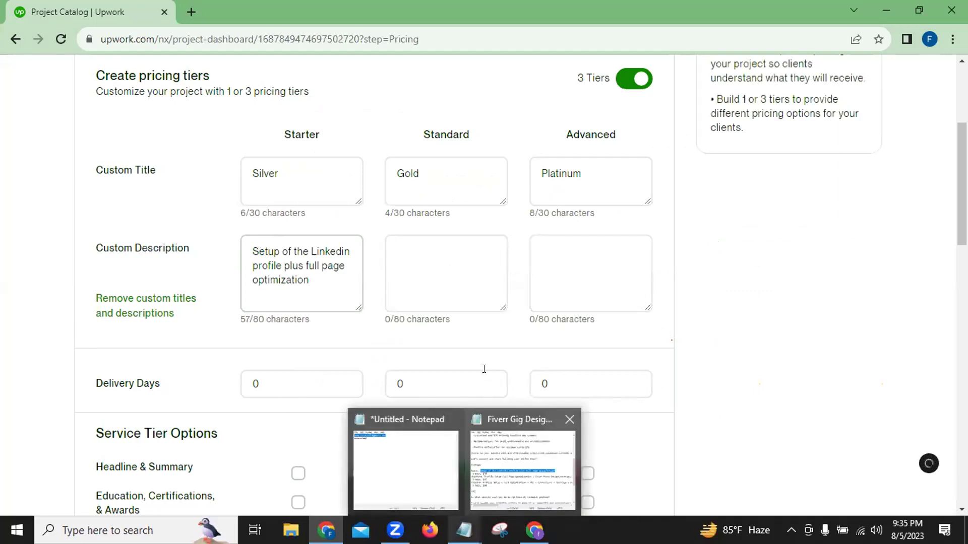
pyautogui.press('Return')
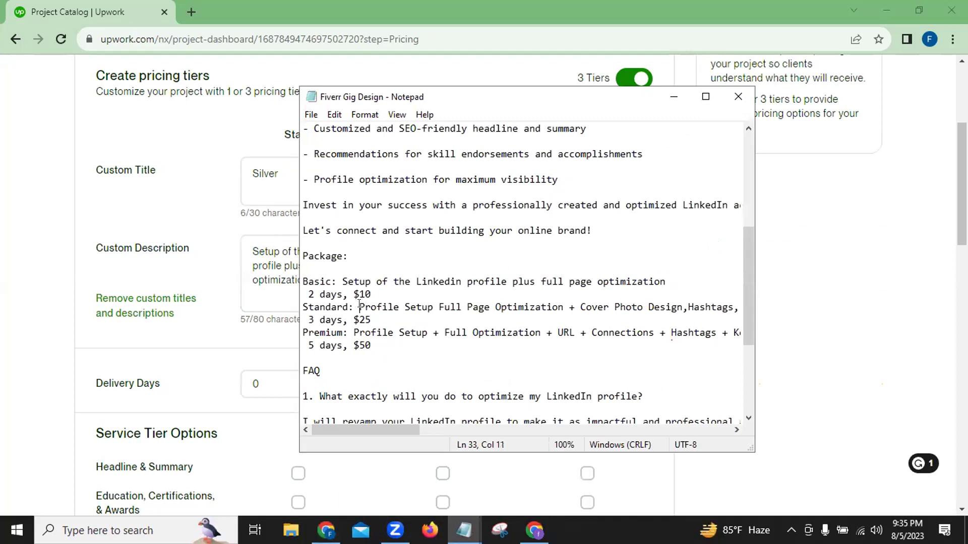
pyautogui.hotkey('shift', 'Right')
pyautogui.hotkey('shift', 'Right')
pyautogui.hotkey('shift', 'Right')
pyautogui.hotkey('shift', 'Right')
pyautogui.hotkey('shift', 'Right')
pyautogui.hotkey('shift', 'Right')
pyautogui.hotkey('shift', 'Right')
pyautogui.hotkey('shift', 'Right')
pyautogui.hotkey('shift', 'Right')
pyautogui.hotkey('shift', 'Right')
pyautogui.hotkey('shift', 'Right')
pyautogui.hotkey('shift', 'Right')
pyautogui.hotkey('shift', 'Right')
pyautogui.hotkey('shift', 'Right')
pyautogui.hotkey('shift', 'Right')
pyautogui.hotkey('shift', 'Right')
pyautogui.hotkey('shift', 'Right')
pyautogui.hotkey('shift', 'Right')
pyautogui.hotkey('shift', 'Right')
pyautogui.hotkey('shift', 'Right')
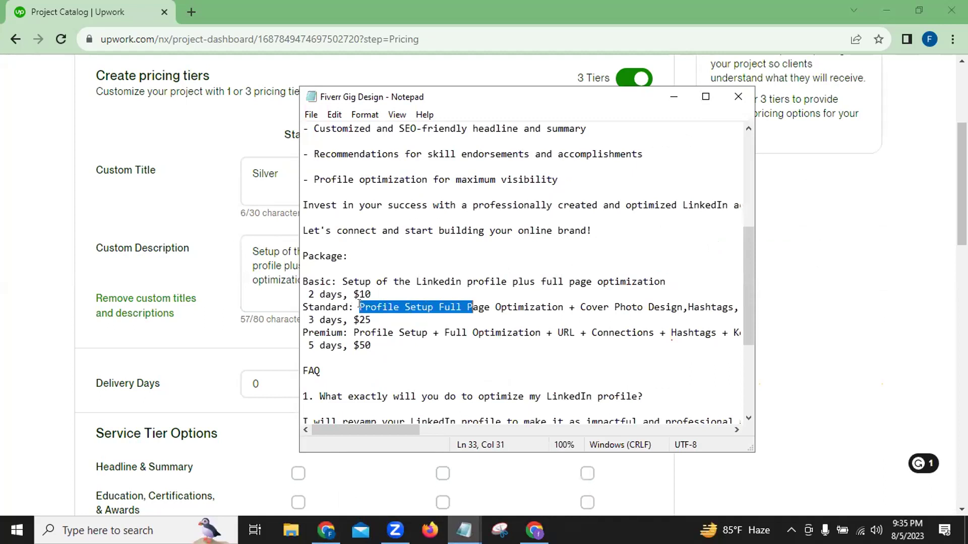
pyautogui.hotkey('shift', 'Right')
pyautogui.hotkey('shift', 'Right')
pyautogui.hotkey('shift', 'Right')
pyautogui.hotkey('shift', 'Right')
pyautogui.hotkey('shift', 'Right')
pyautogui.hotkey('shift', 'Right')
pyautogui.hotkey('shift', 'Right')
pyautogui.hotkey('shift', 'Right')
pyautogui.hotkey('shift', 'Right')
pyautogui.hotkey('shift', 'Right')
pyautogui.hotkey('shift', 'Right')
pyautogui.hotkey('shift', 'Right')
pyautogui.hotkey('shift', 'Right')
pyautogui.hotkey('shift', 'Right')
pyautogui.hotkey('shift', 'Right')
pyautogui.hotkey('shift', 'Right')
pyautogui.hotkey('shift', 'Right')
pyautogui.hotkey('shift', 'Right')
pyautogui.hotkey('shift', 'Right')
pyautogui.hotkey('shift', 'Right')
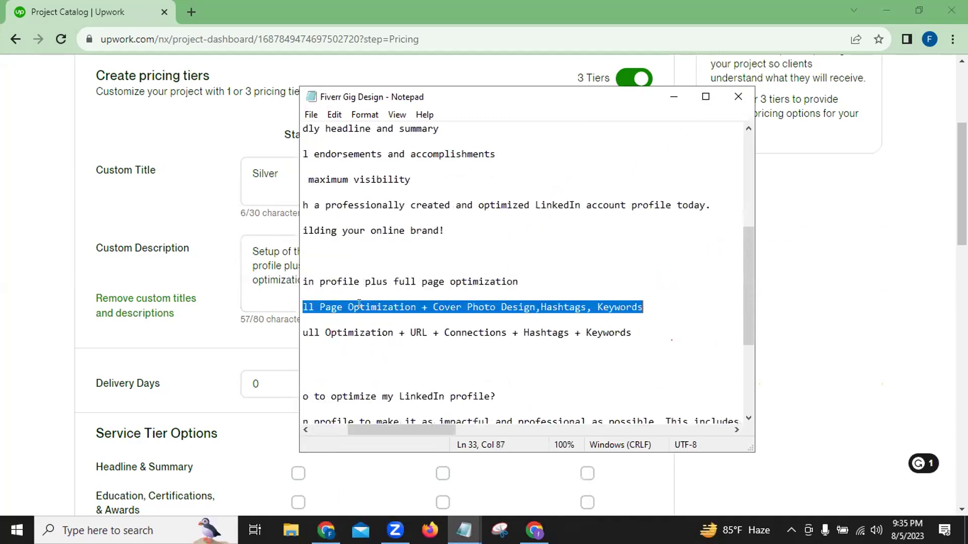
pyautogui.hotkey('shift', 'Left')
pyautogui.hotkey('shift', 'Left')
pyautogui.hotkey('shift', 'Left')
pyautogui.hotkey('shift', 'Left')
pyautogui.hotkey('shift', 'Left')
pyautogui.hotkey('shift', 'Left')
pyautogui.hotkey('ctrl', 'c')
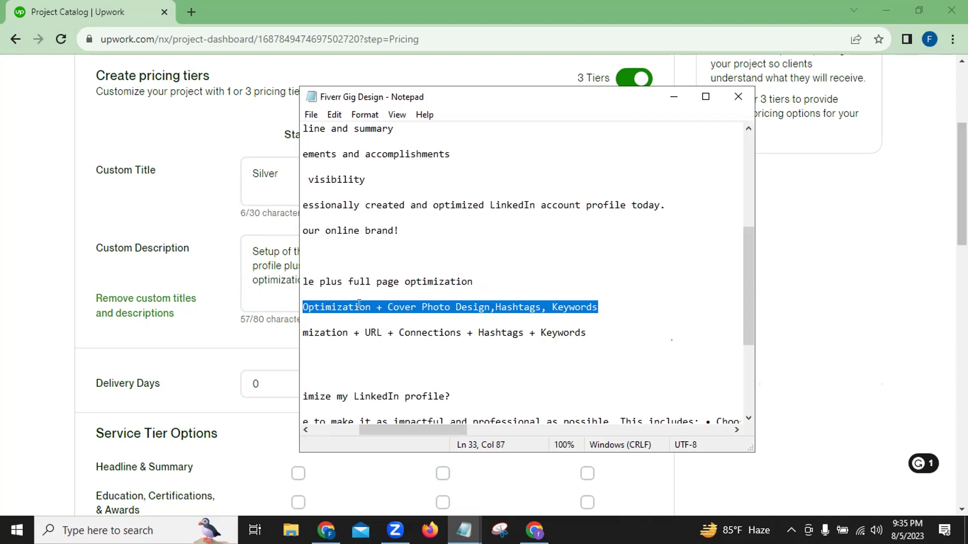
pyautogui.click(673, 96)
pyautogui.click(429, 259)
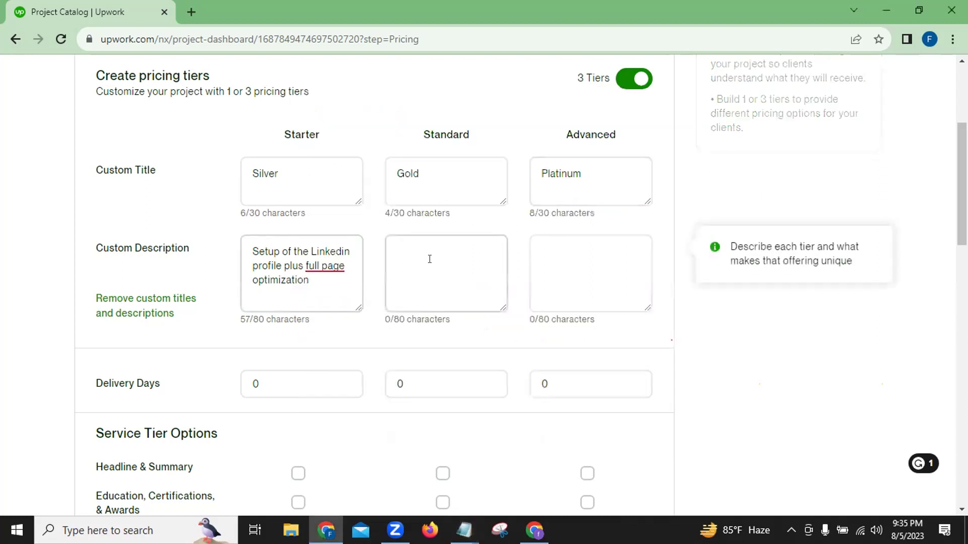
pyautogui.hotkey('ctrl', 'v')
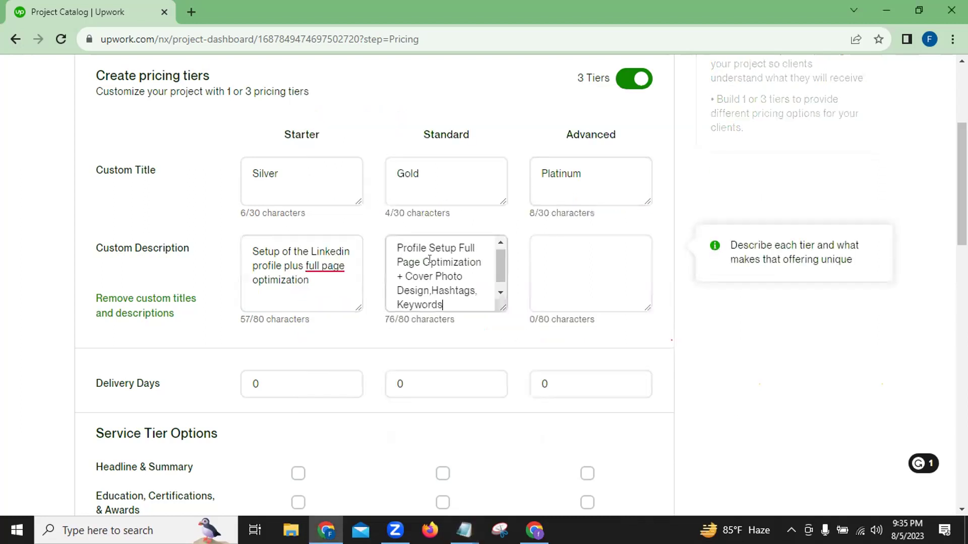
# - Accept the suggested fixes: hyphenate 'full-page' and add the missing space after a comma
pyautogui.click(322, 266)
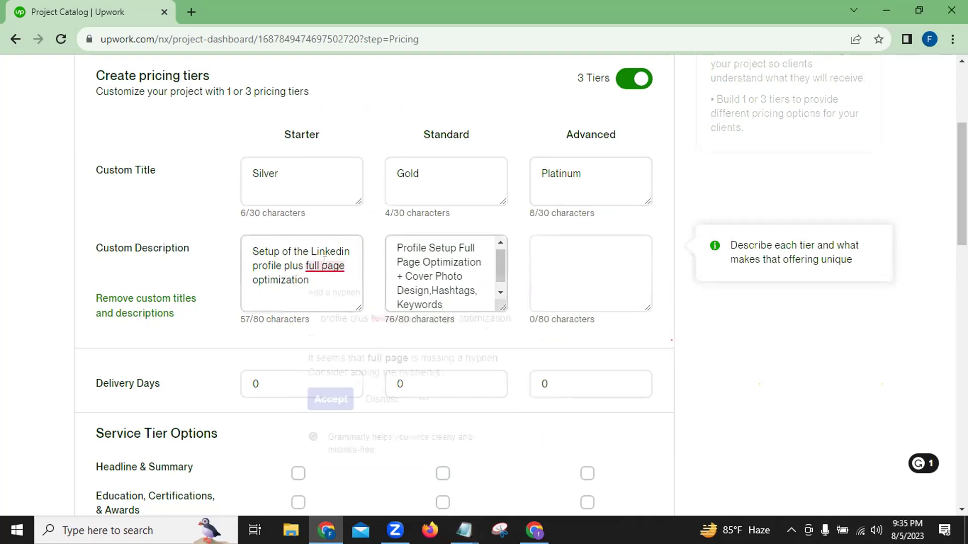
pyautogui.click(330, 399)
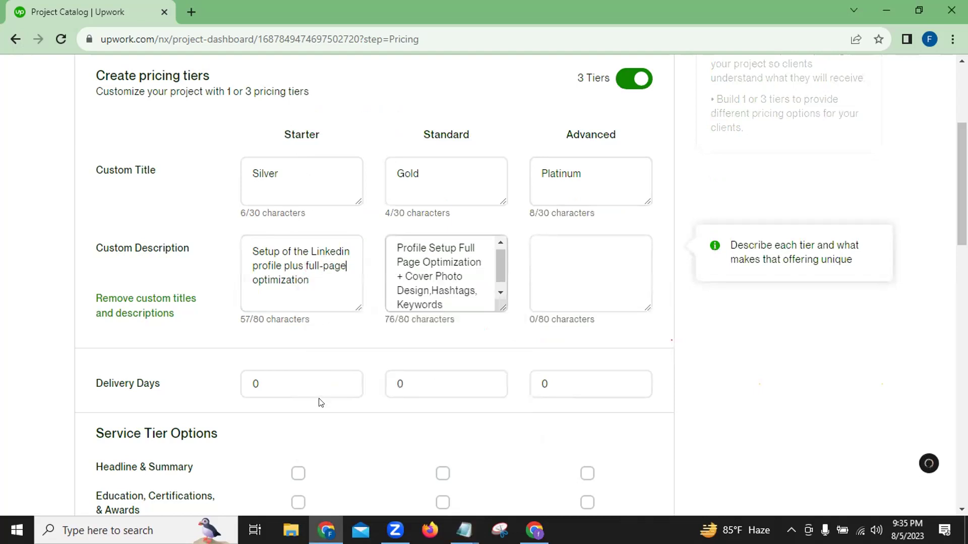
pyautogui.click(453, 292)
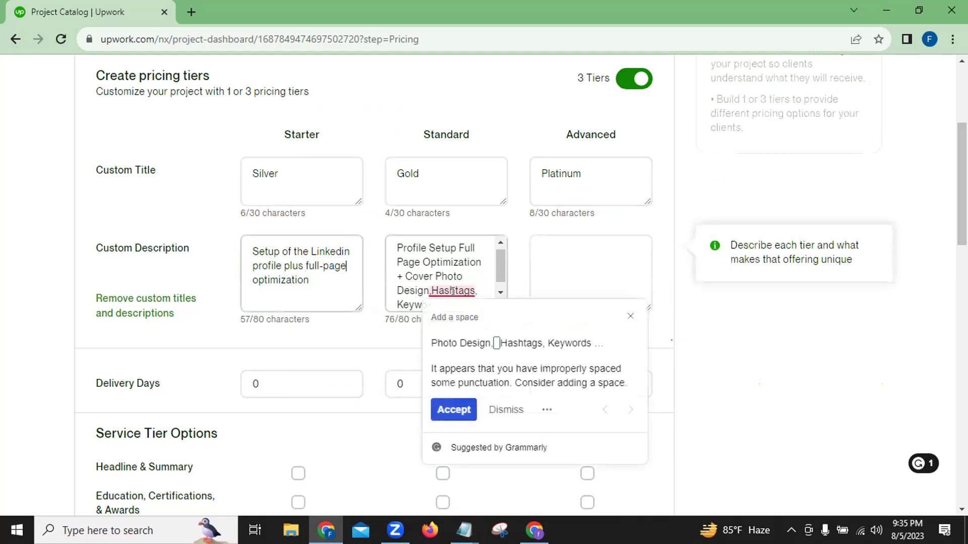
pyautogui.click(445, 411)
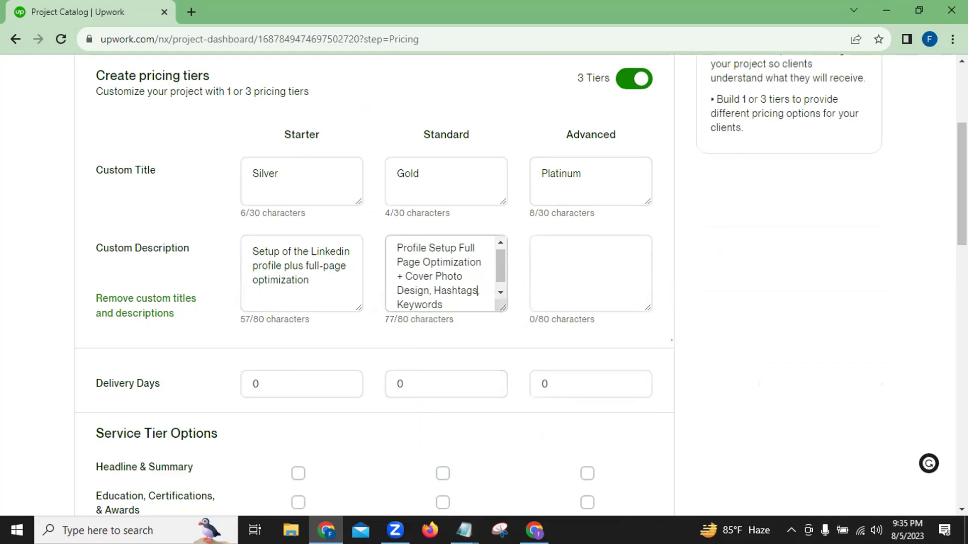
pyautogui.click(463, 530)
pyautogui.moveTo(455, 426); pyautogui.dragTo(342, 427)
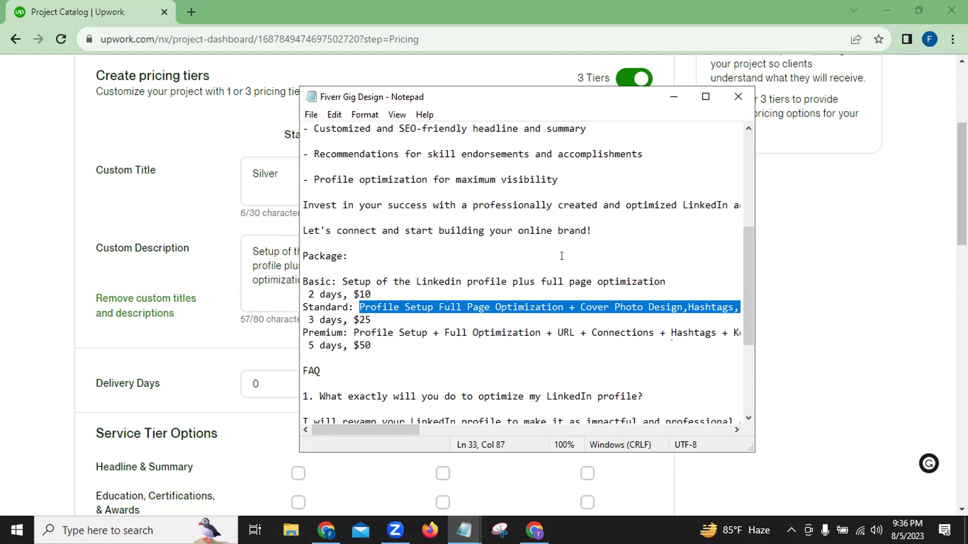
# - Paste the Premium line 'Full Optimization + URL + Connections + Hashtags + Keywords' into the Advanced tier description
pyautogui.click(351, 333)
pyautogui.hotkey('shift', 'Right')
pyautogui.hotkey('shift', 'Right')
pyautogui.hotkey('shift', 'Right')
pyautogui.hotkey('shift', 'Right')
pyautogui.hotkey('shift', 'Right')
pyautogui.hotkey('shift', 'Right')
pyautogui.hotkey('shift', 'Right')
pyautogui.hotkey('shift', 'Right')
pyautogui.hotkey('shift', 'Right')
pyautogui.hotkey('shift', 'Right')
pyautogui.hotkey('shift', 'Right')
pyautogui.hotkey('shift', 'Right')
pyautogui.hotkey('shift', 'Right')
pyautogui.hotkey('shift', 'Right')
pyautogui.hotkey('shift', 'Right')
pyautogui.hotkey('shift', 'Right')
pyautogui.hotkey('shift', 'Right')
pyautogui.hotkey('shift', 'Right')
pyautogui.hotkey('shift', 'Right')
pyautogui.hotkey('shift', 'Right')
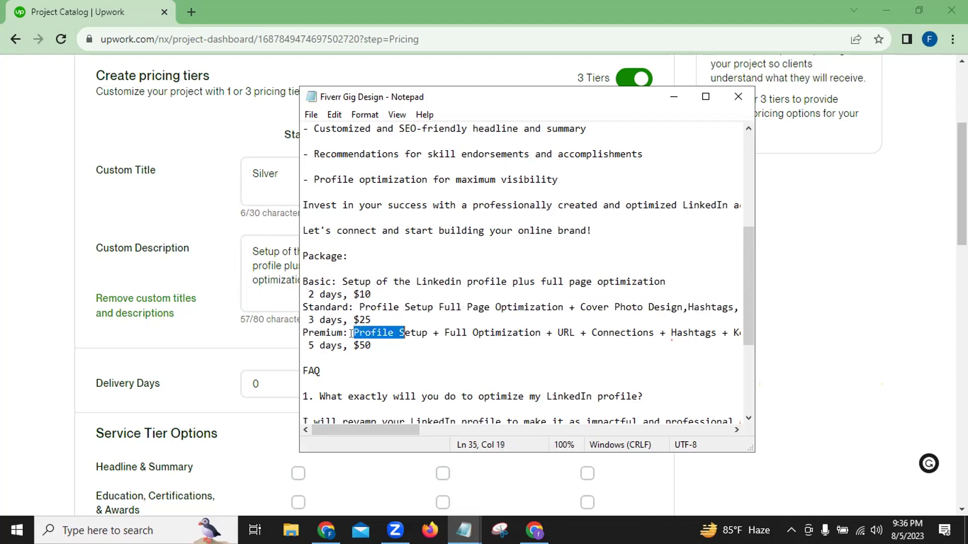
pyautogui.hotkey('shift', 'Right')
pyautogui.hotkey('shift', 'Right')
pyautogui.hotkey('shift', 'Right')
pyautogui.hotkey('shift', 'Right')
pyautogui.hotkey('shift', 'Right')
pyautogui.hotkey('shift', 'Right')
pyautogui.hotkey('shift', 'Right')
pyautogui.hotkey('shift', 'Right')
pyautogui.hotkey('shift', 'Right')
pyautogui.hotkey('shift', 'Right')
pyautogui.hotkey('shift', 'Right')
pyautogui.hotkey('shift', 'Right')
pyautogui.hotkey('shift', 'Right')
pyautogui.hotkey('shift', 'Right')
pyautogui.hotkey('shift', 'Right')
pyautogui.hotkey('shift', 'Right')
pyautogui.hotkey('shift', 'Right')
pyautogui.hotkey('shift', 'Right')
pyautogui.hotkey('shift', 'Right')
pyautogui.hotkey('shift', 'Right')
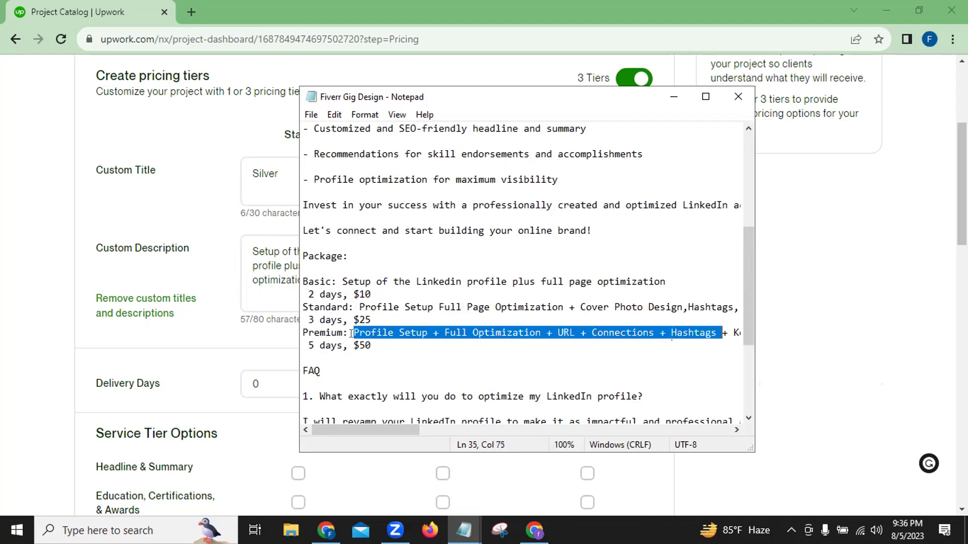
pyautogui.hotkey('shift', 'Left')
pyautogui.hotkey('shift', 'Left')
pyautogui.hotkey('shift', 'Left')
pyautogui.hotkey('shift', 'Left')
pyautogui.hotkey('shift', 'Left')
pyautogui.hotkey('shift', 'Left')
pyautogui.hotkey('ctrl', 'c')
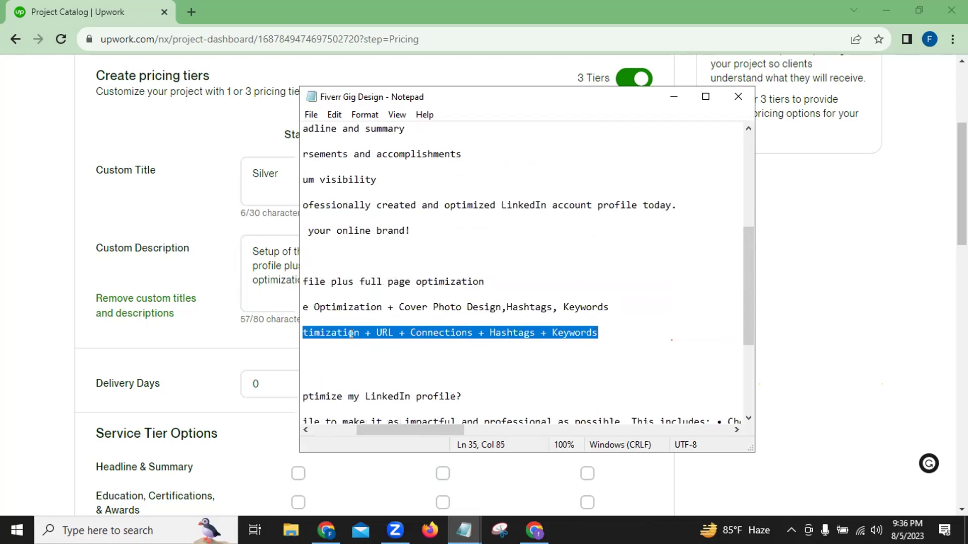
pyautogui.click(686, 95)
pyautogui.click(575, 258)
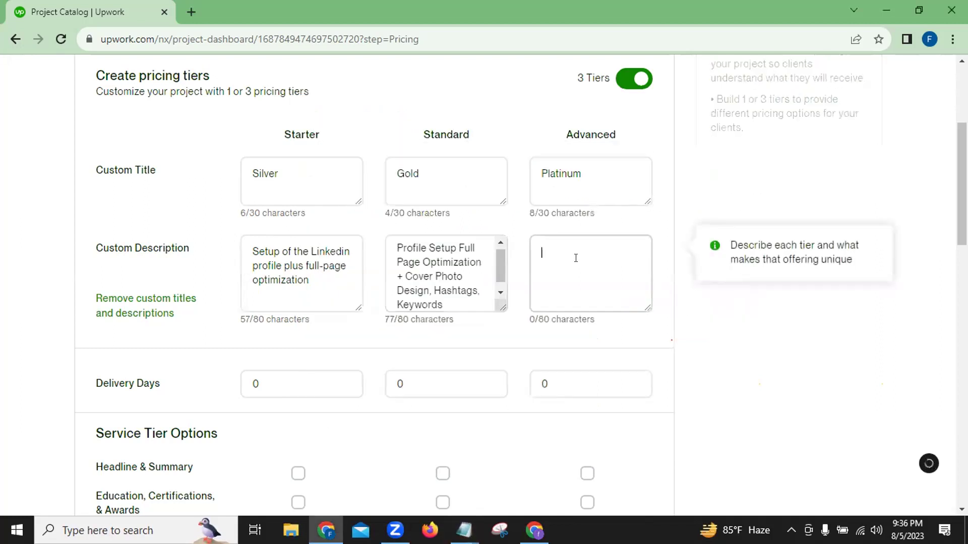
pyautogui.hotkey('ctrl', 'v')
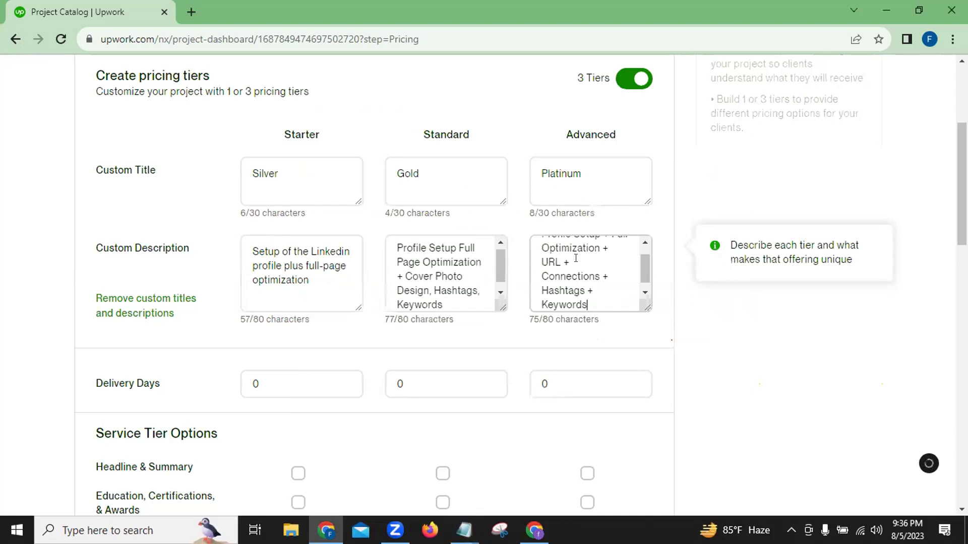
pyautogui.scroll(1, 596, 272)
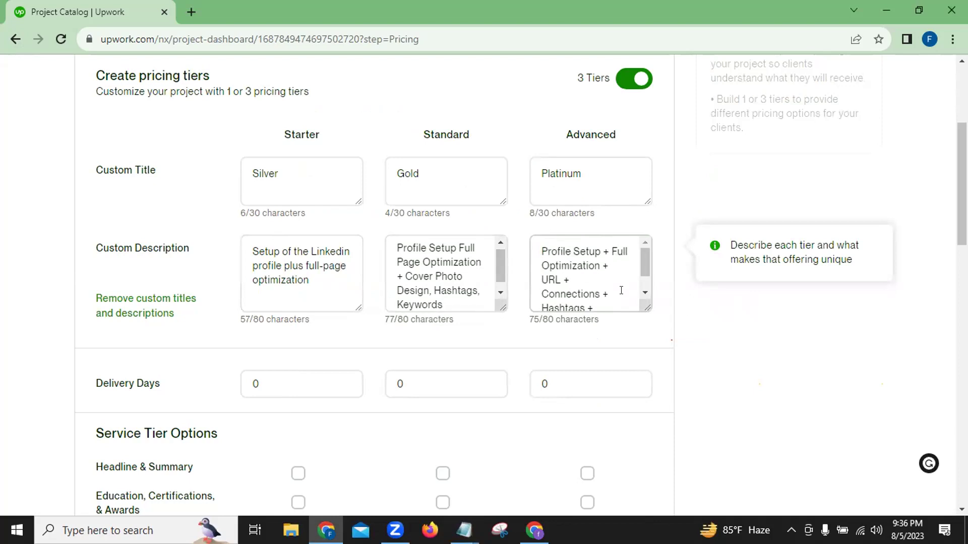
pyautogui.scroll(-3, 649, 338)
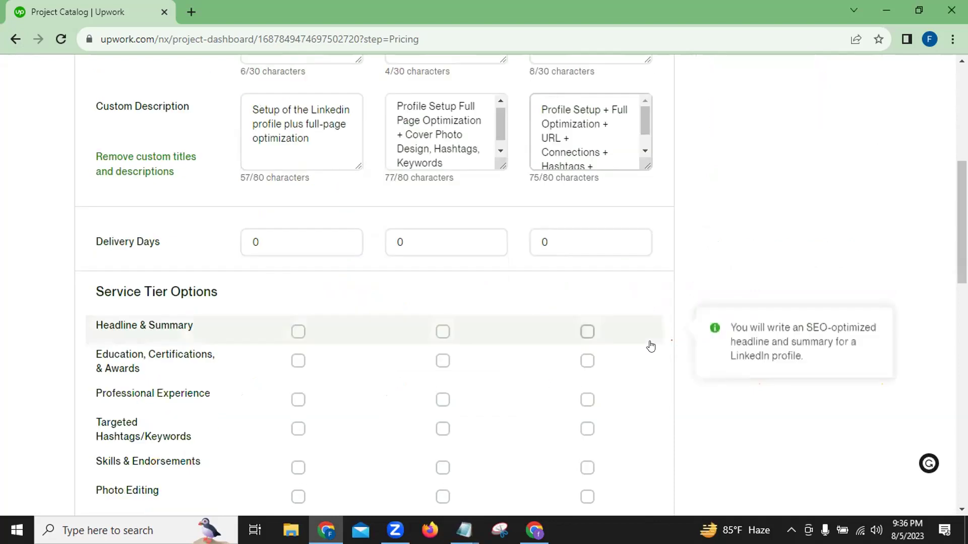
# - Set delivery times of 2, 3 and 5 days for the Starter, Standard and Advanced tiers
pyautogui.click(278, 245)
pyautogui.doubleClick(290, 244)
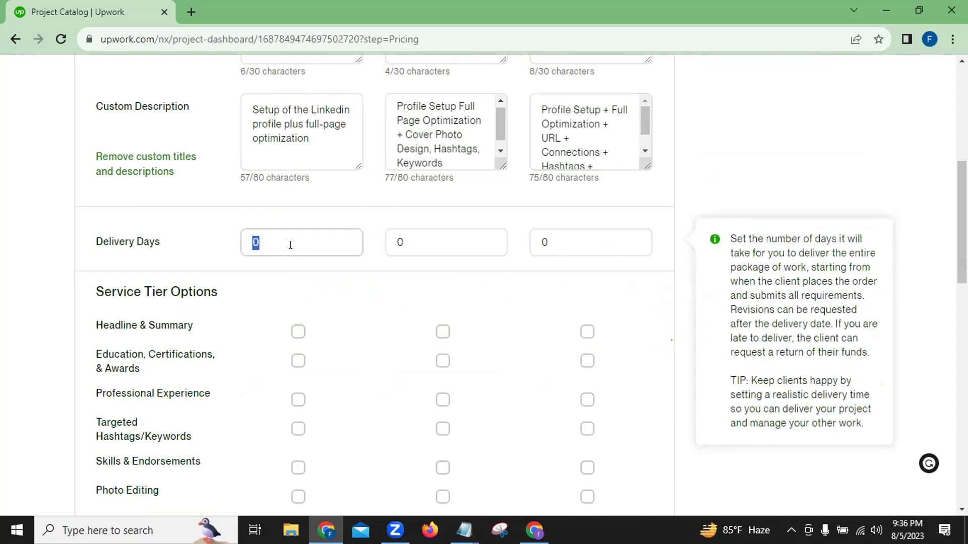
pyautogui.press('BackSpace')
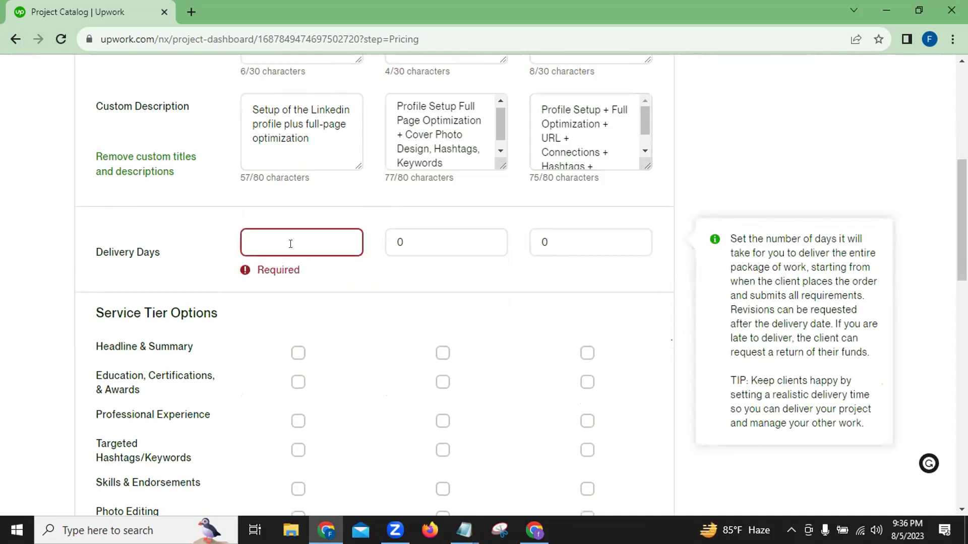
pyautogui.write('2')
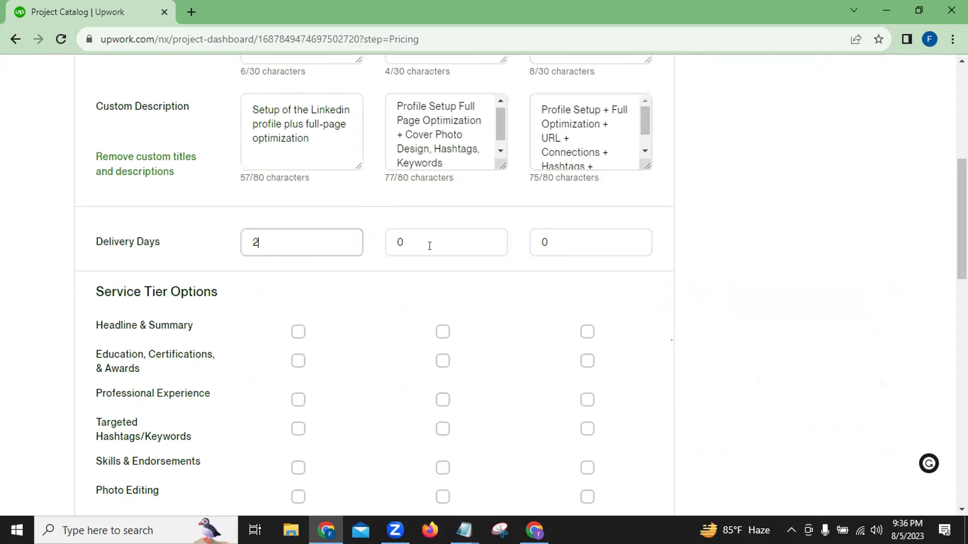
pyautogui.click(416, 242)
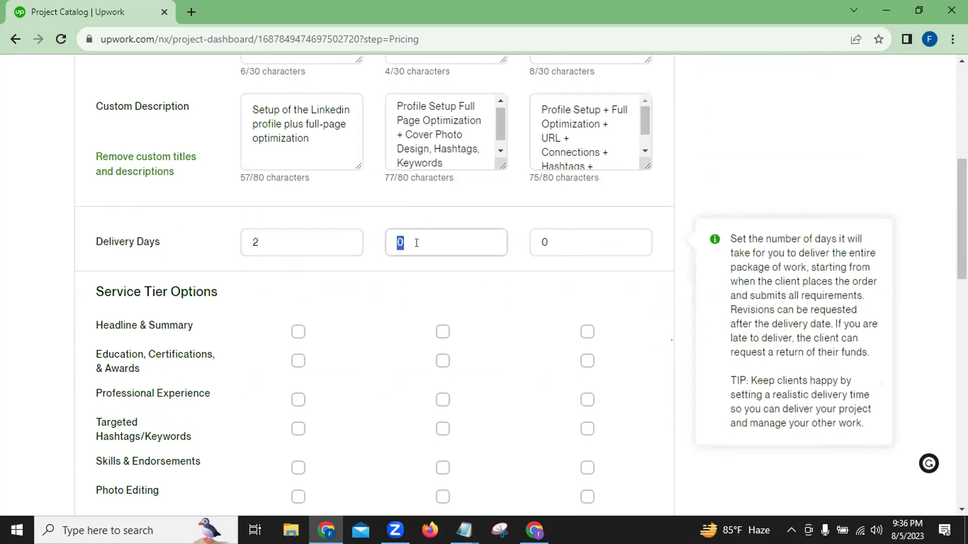
pyautogui.write('3')
pyautogui.click(574, 245)
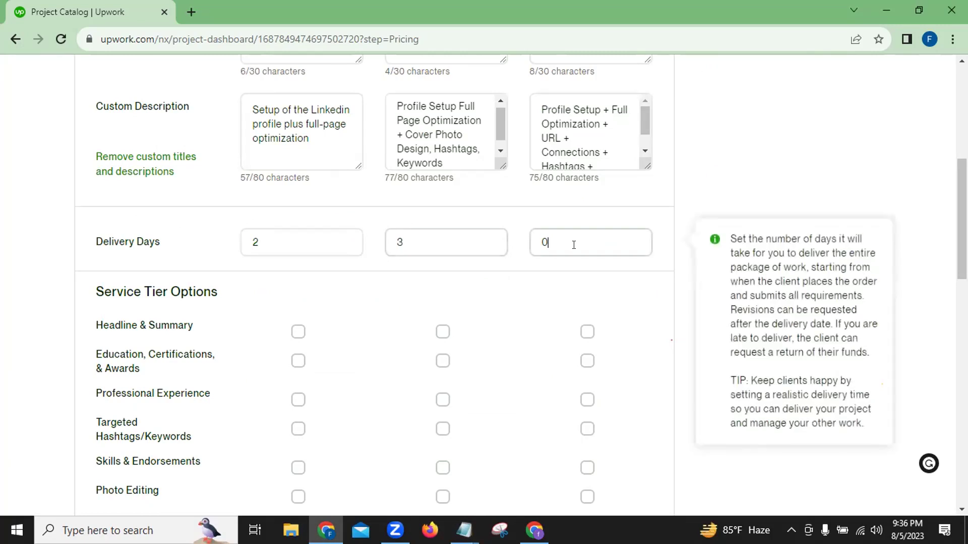
pyautogui.write('5')
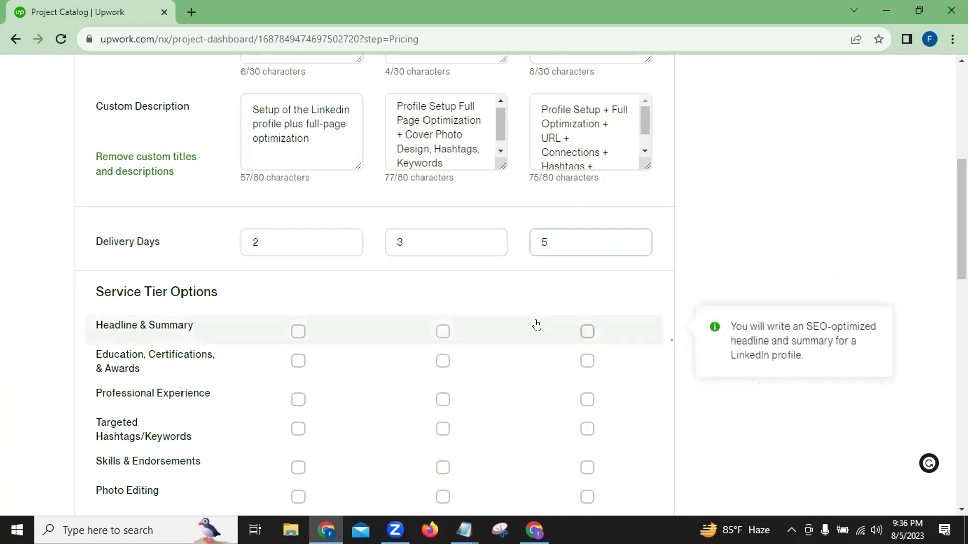
pyautogui.scroll(-2, 533, 325)
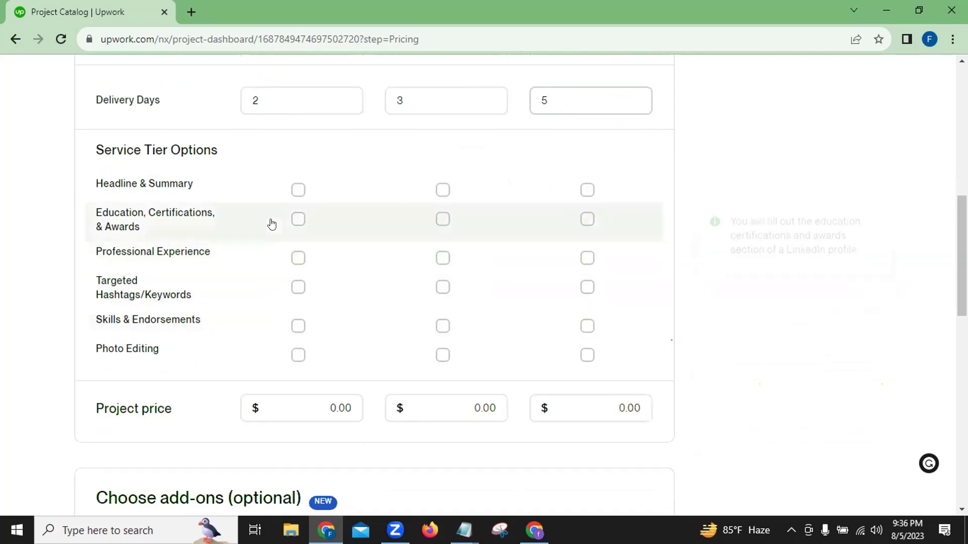
# - Include Headline & Summary and Education, Certifications, & Awards in all three tiers
pyautogui.click(298, 190)
pyautogui.click(443, 190)
pyautogui.click(586, 196)
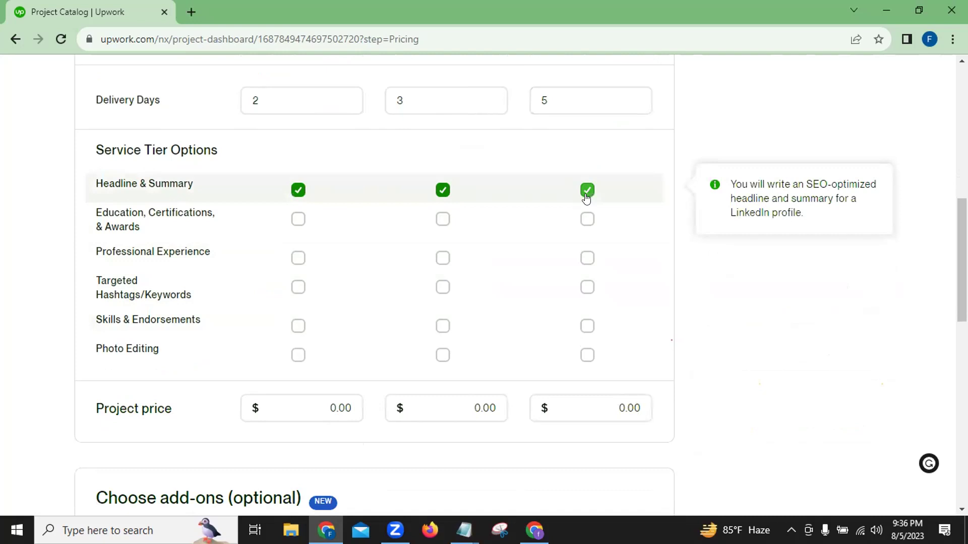
pyautogui.click(298, 219)
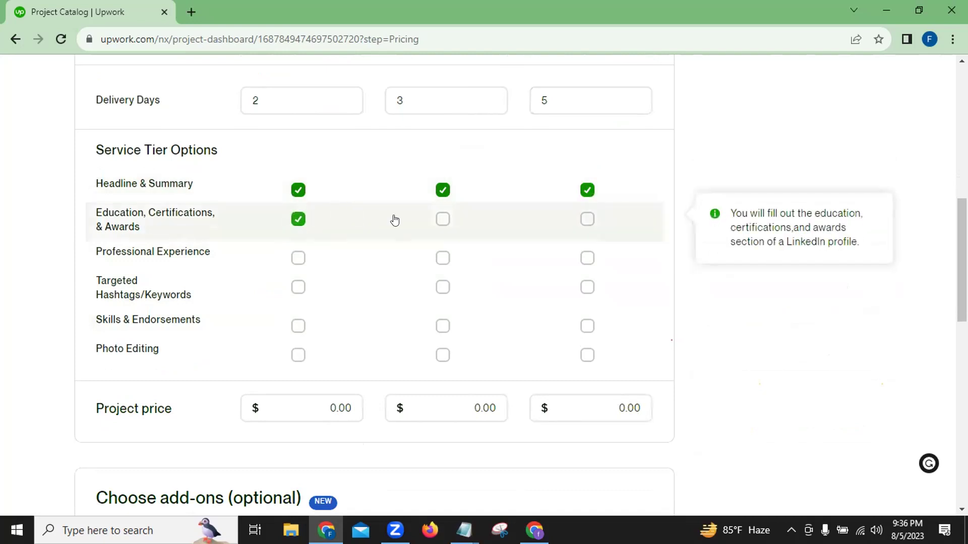
pyautogui.click(442, 219)
pyautogui.click(586, 219)
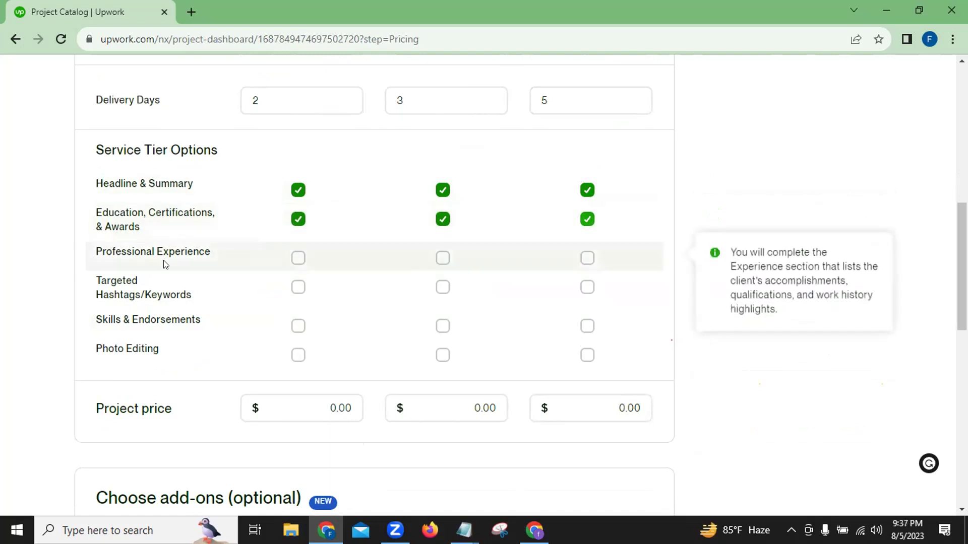
# - Add Professional Experience, Skills and Hashtags to upper tiers, and Photo Editing to all three
pyautogui.click(445, 259)
pyautogui.click(585, 258)
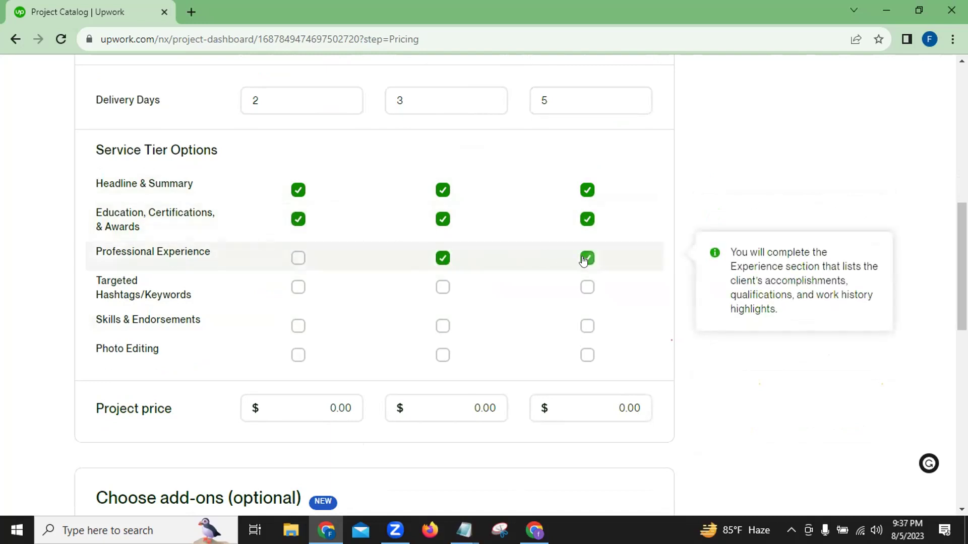
pyautogui.click(586, 287)
pyautogui.click(440, 327)
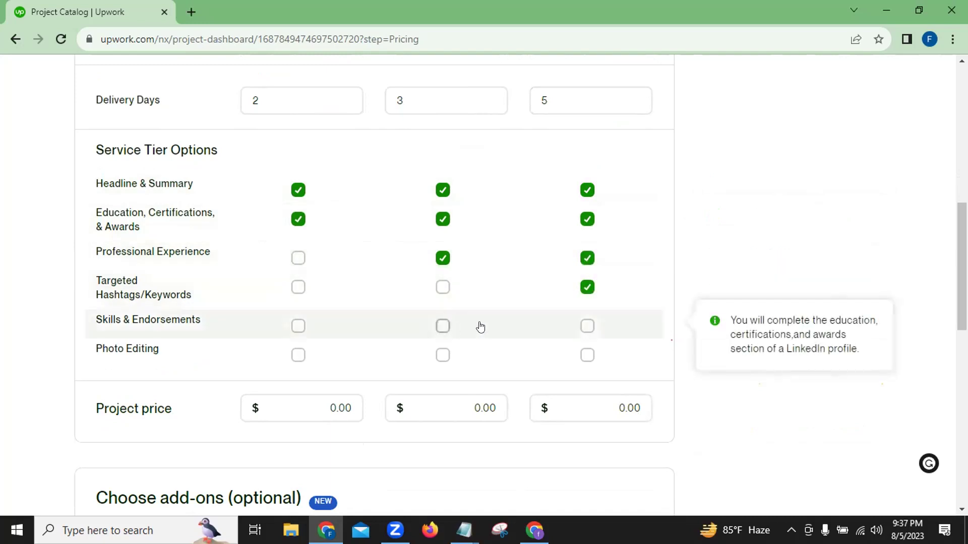
pyautogui.click(585, 330)
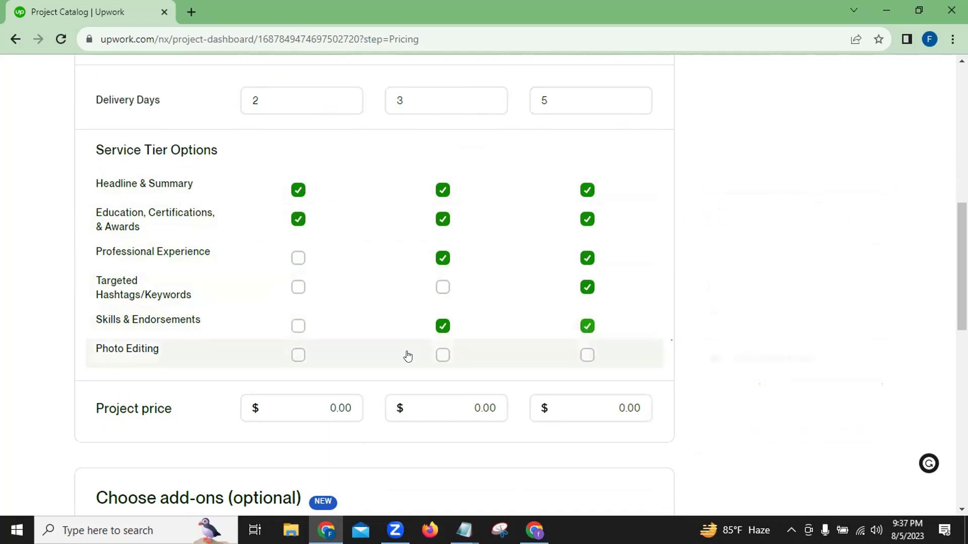
pyautogui.click(298, 357)
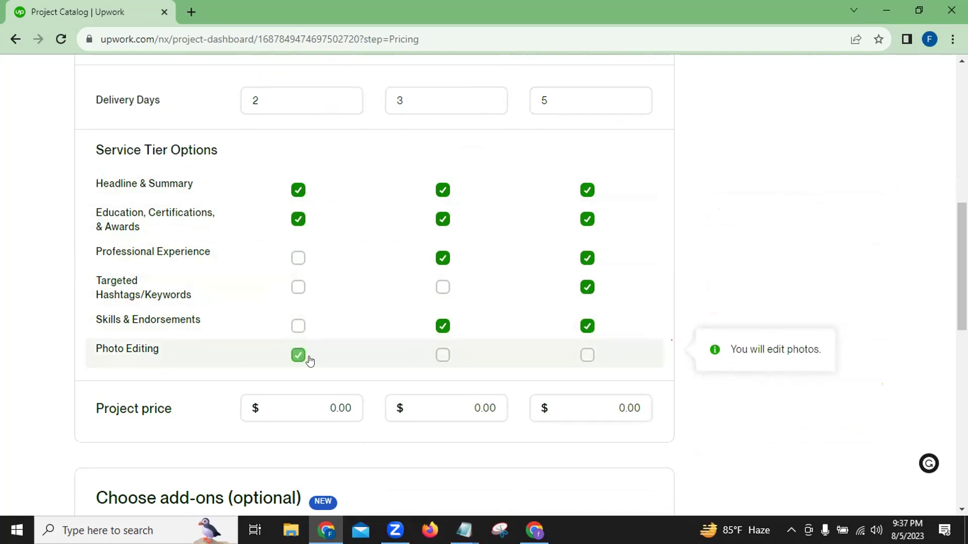
pyautogui.click(442, 356)
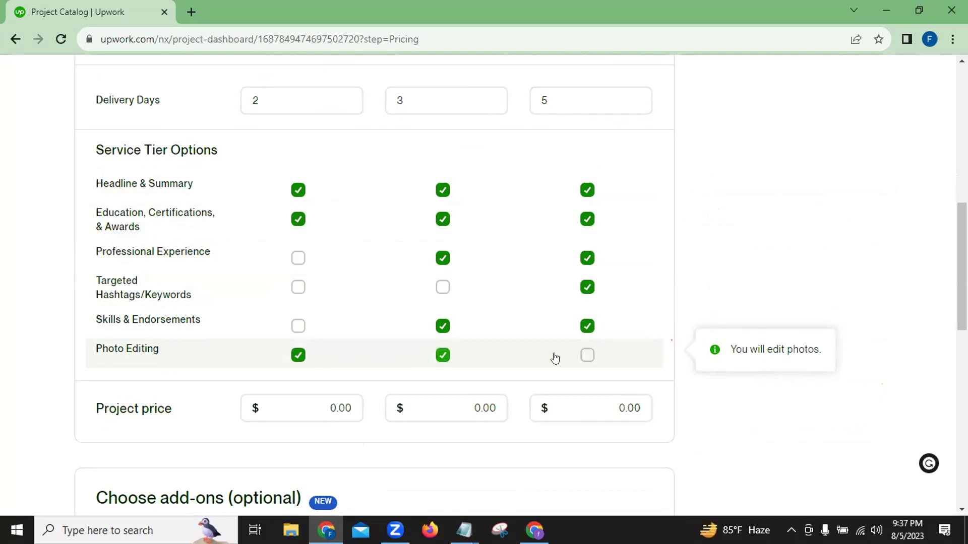
pyautogui.click(586, 356)
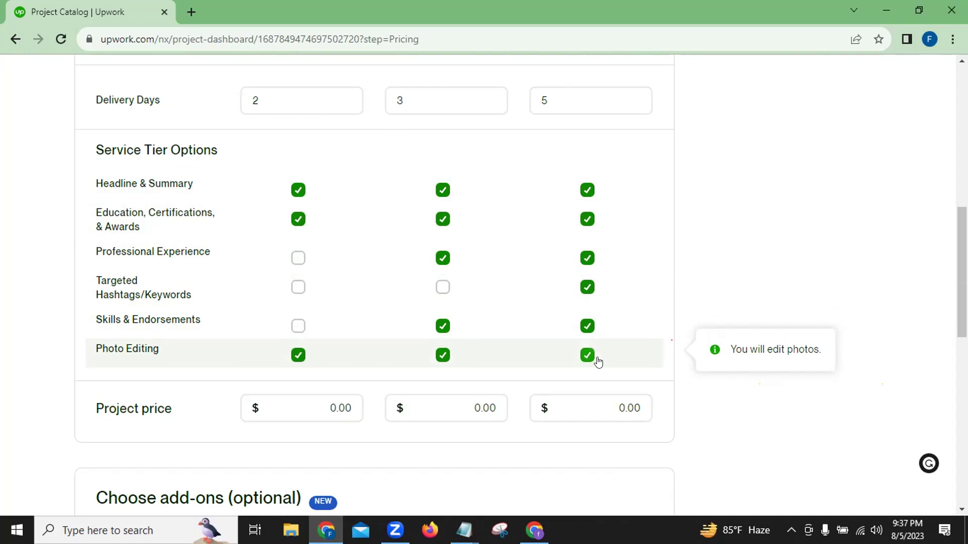
pyautogui.scroll(-1, 592, 372)
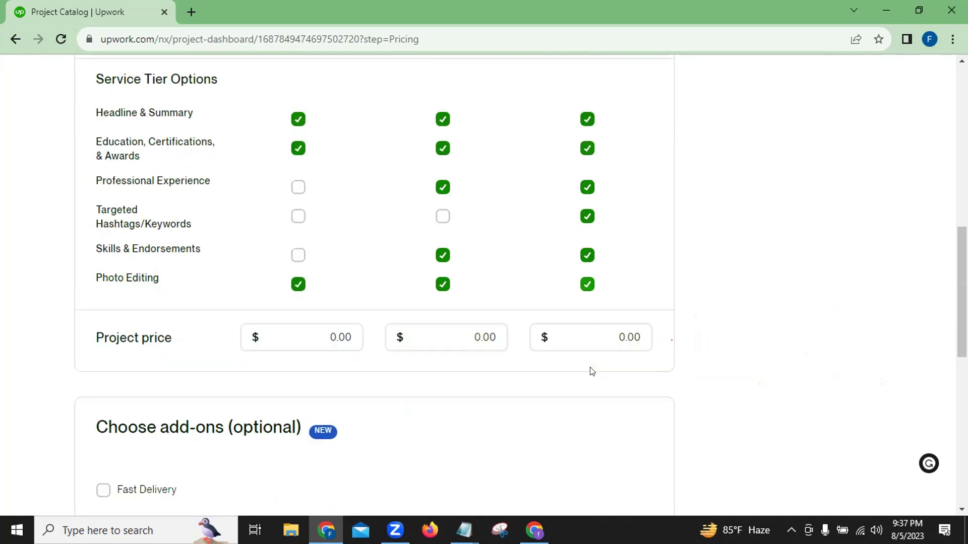
# - Enter project prices of 20, 35 and 50 for the Silver, Gold and Platinum tiers
pyautogui.click(329, 337)
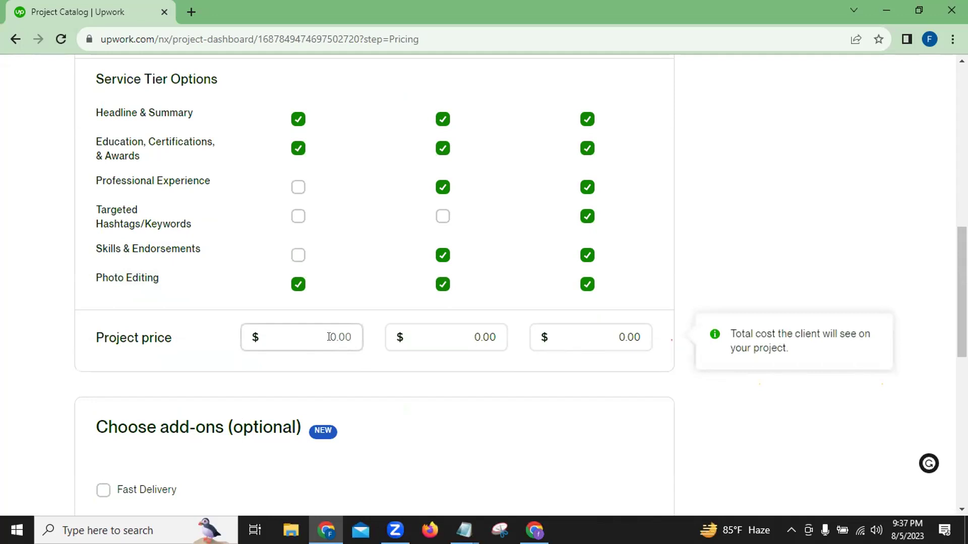
pyautogui.press('BackSpace')
pyautogui.press('BackSpace')
pyautogui.press('BackSpace')
pyautogui.press('BackSpace')
pyautogui.write('20')
pyautogui.click(426, 333)
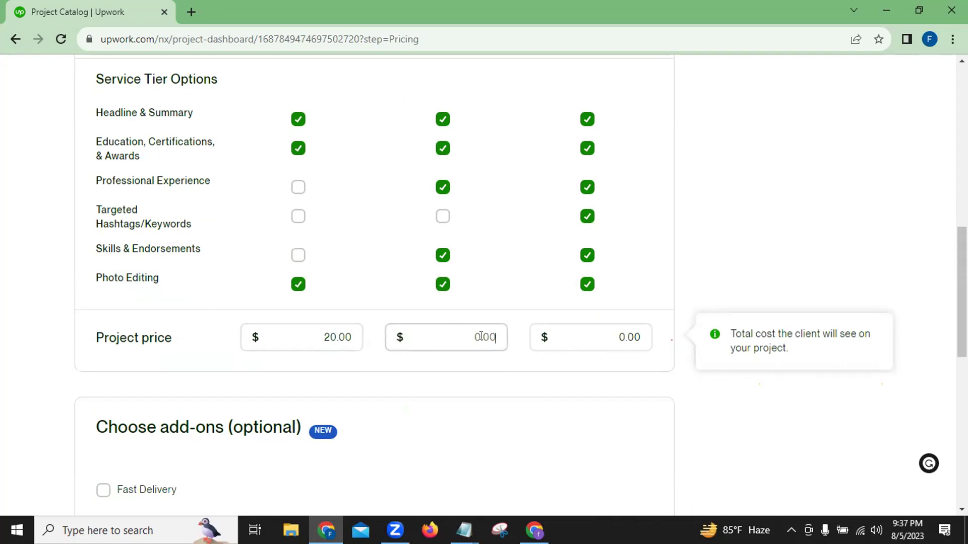
pyautogui.write('35')
pyautogui.click(607, 334)
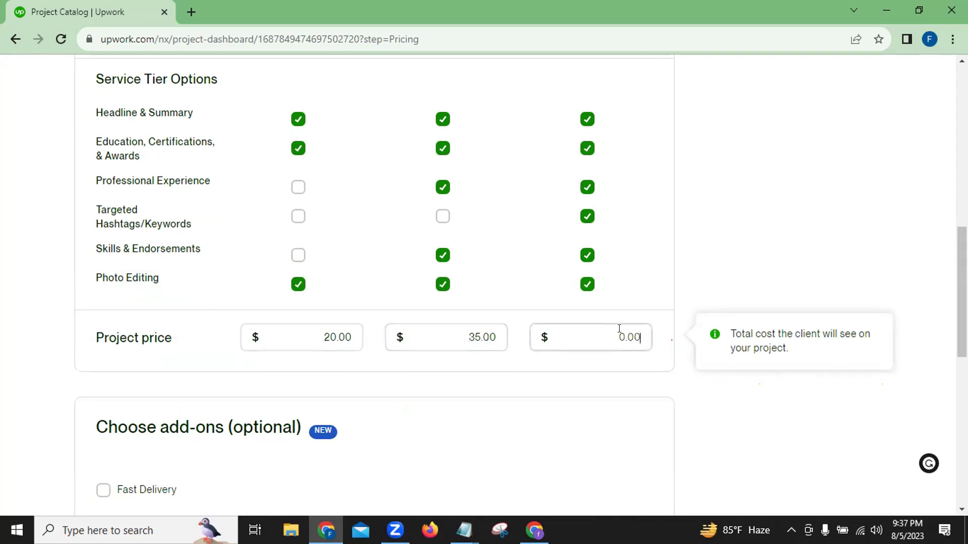
pyautogui.write('50')
pyautogui.scroll(-5, 604, 373)
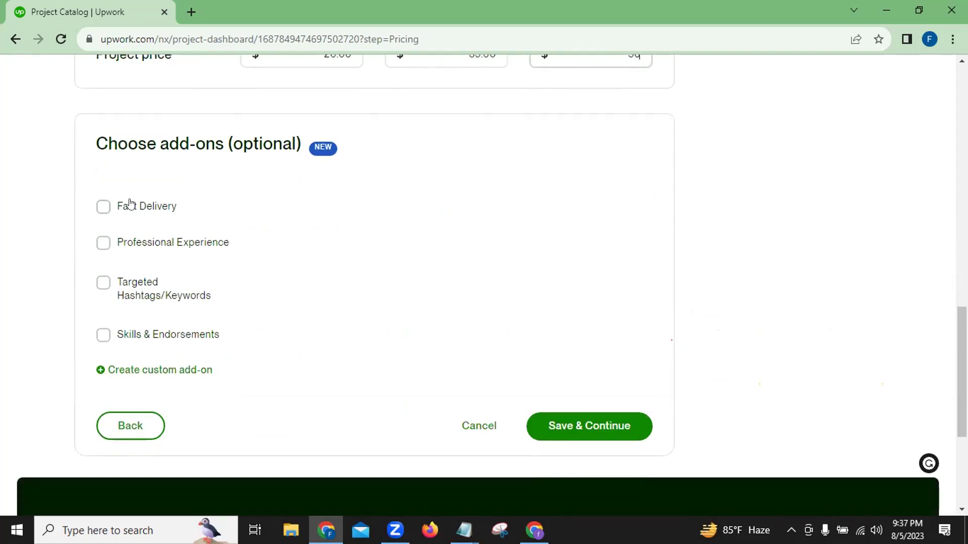
# - Enable the Fast Delivery add-on with 1-day delivery for all three tiers
pyautogui.click(101, 210)
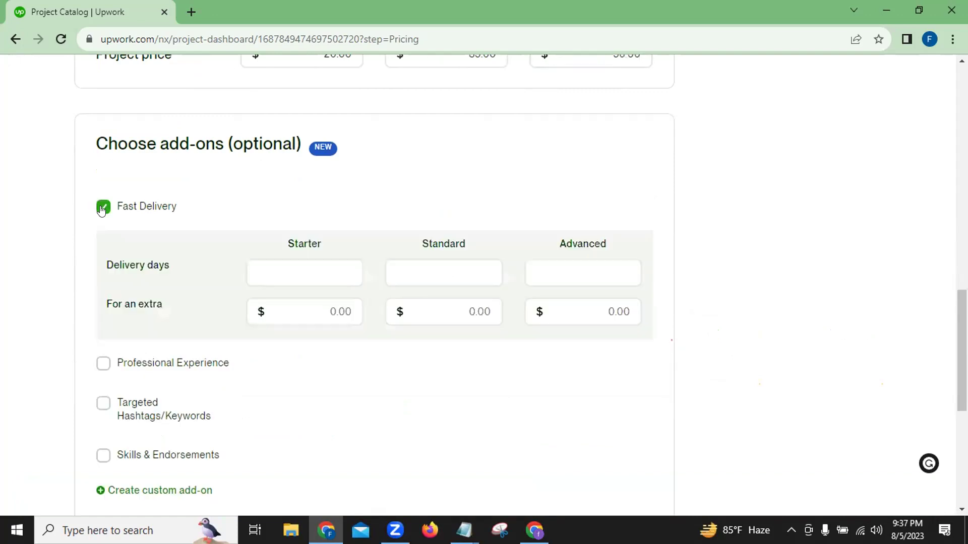
pyautogui.click(290, 265)
pyautogui.write('1')
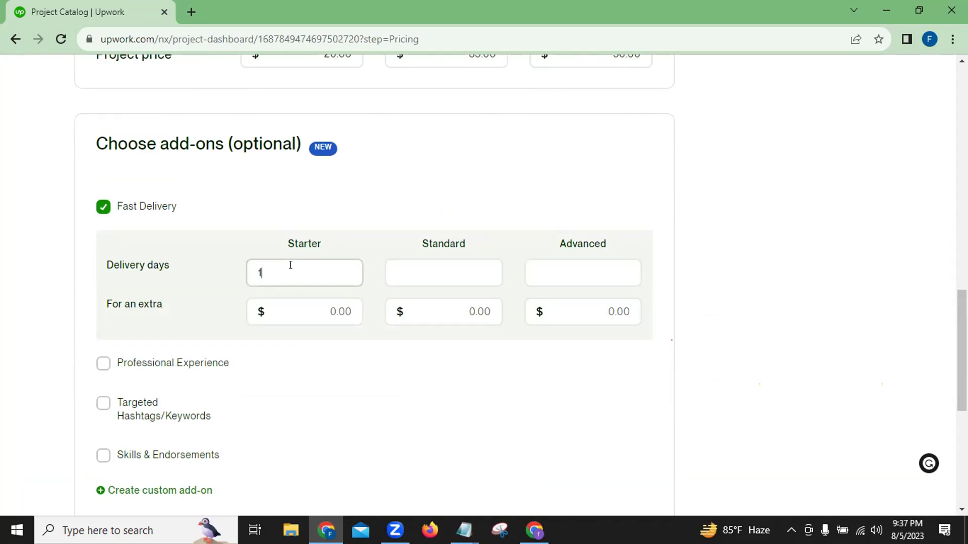
pyautogui.click(437, 272)
pyautogui.write('1')
pyautogui.click(559, 273)
pyautogui.write('1')
# - Set a $10 Fast Delivery surcharge for each of the three tiers
pyautogui.click(335, 313)
pyautogui.write('10')
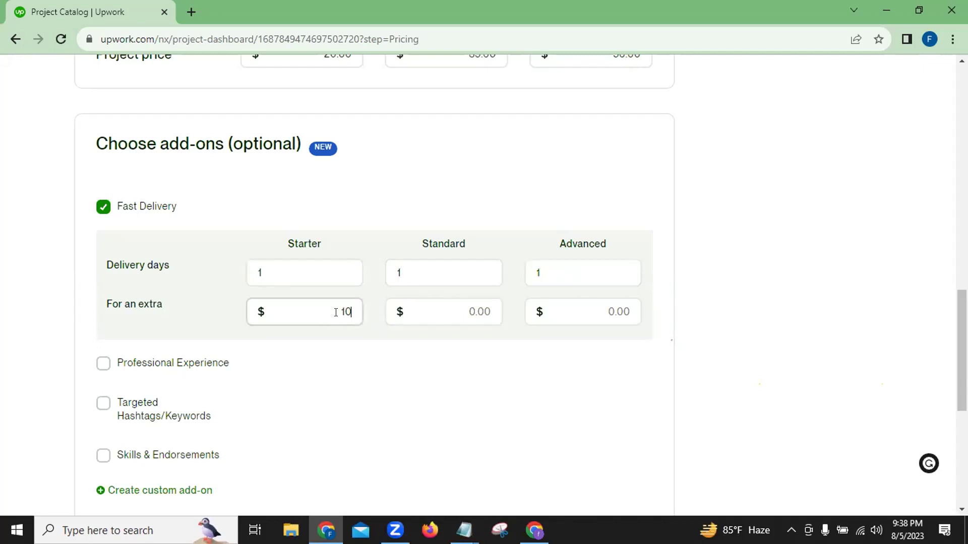
pyautogui.click(469, 308)
pyautogui.write('0')
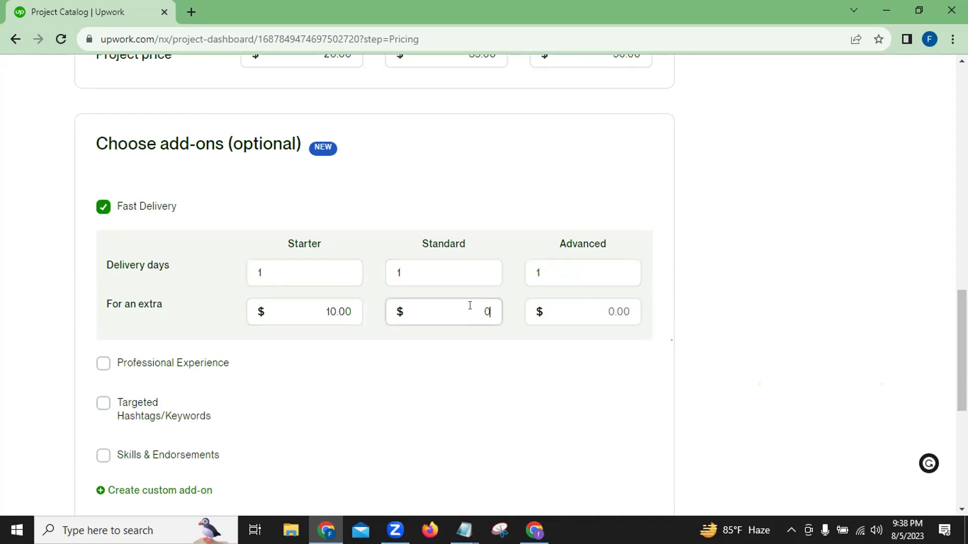
pyautogui.write('1')
pyautogui.press('BackSpace')
pyautogui.press('BackSpace')
pyautogui.write('10')
pyautogui.click(601, 306)
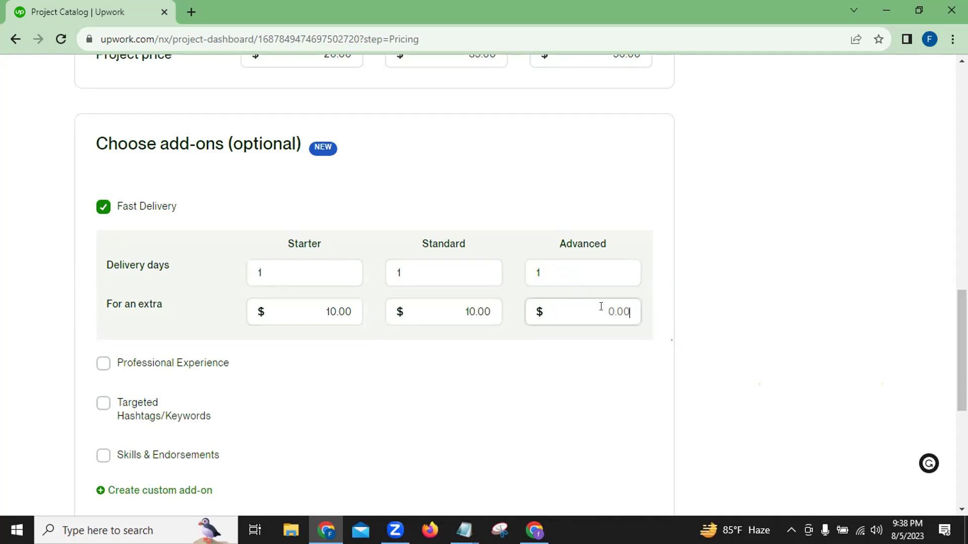
pyautogui.write('10')
pyautogui.scroll(-2, 338, 385)
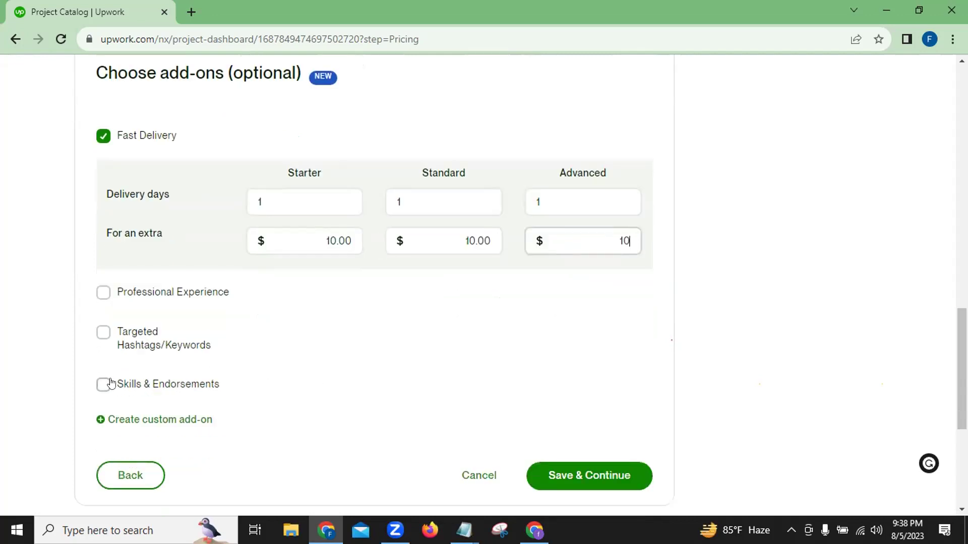
# - Add the Professional Experience add-on at $10 extra with 1 additional day
pyautogui.click(100, 295)
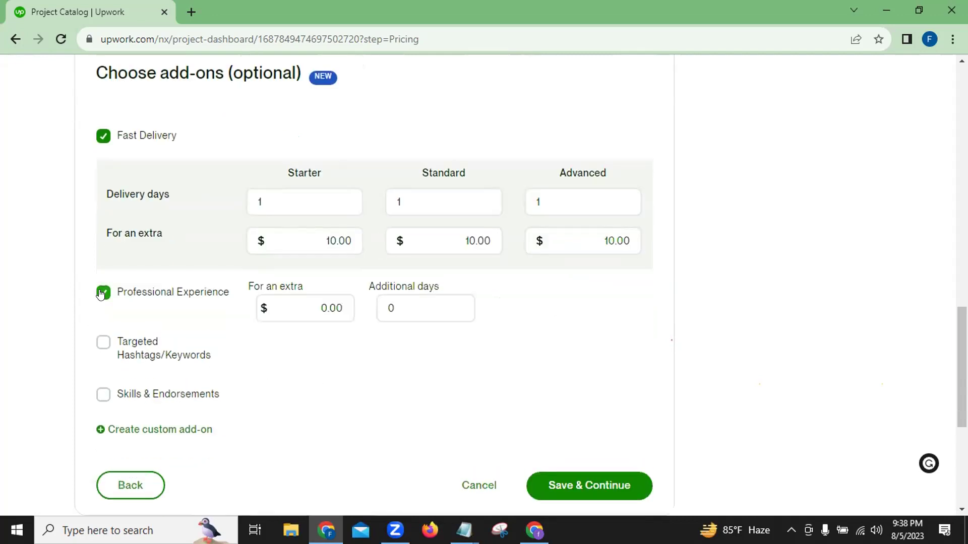
pyautogui.click(327, 307)
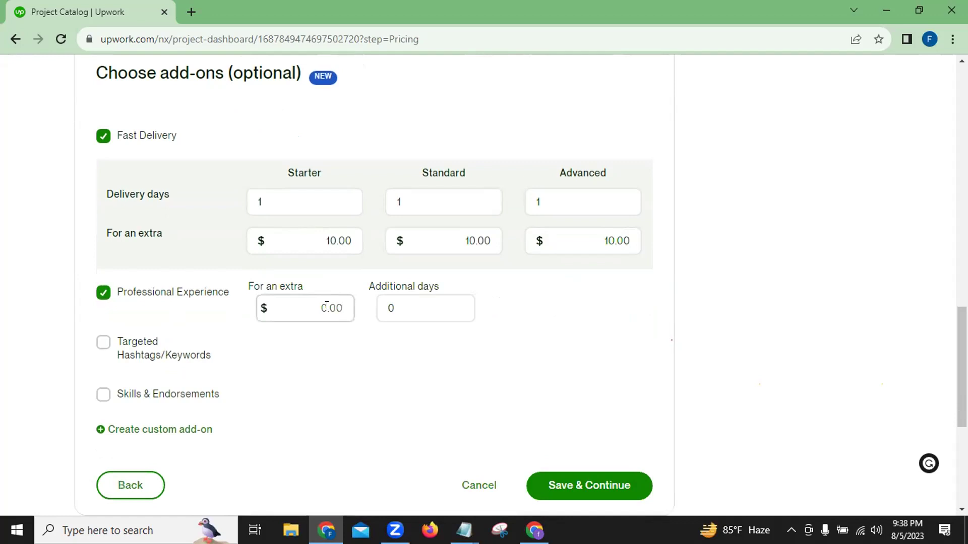
pyautogui.hotkey('ctrl', 'a')
pyautogui.write('10')
pyautogui.click(414, 303)
pyautogui.write('1')
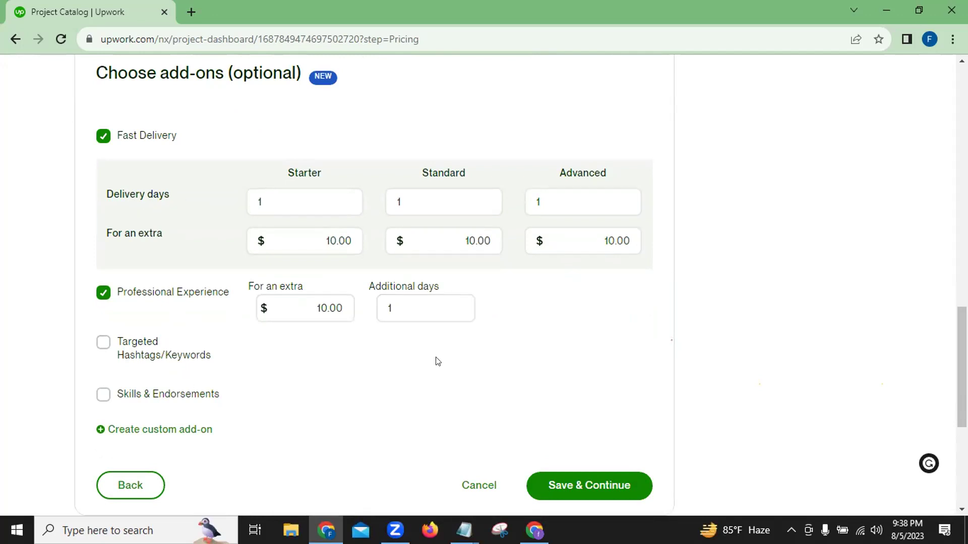
pyautogui.scroll(-1, 443, 361)
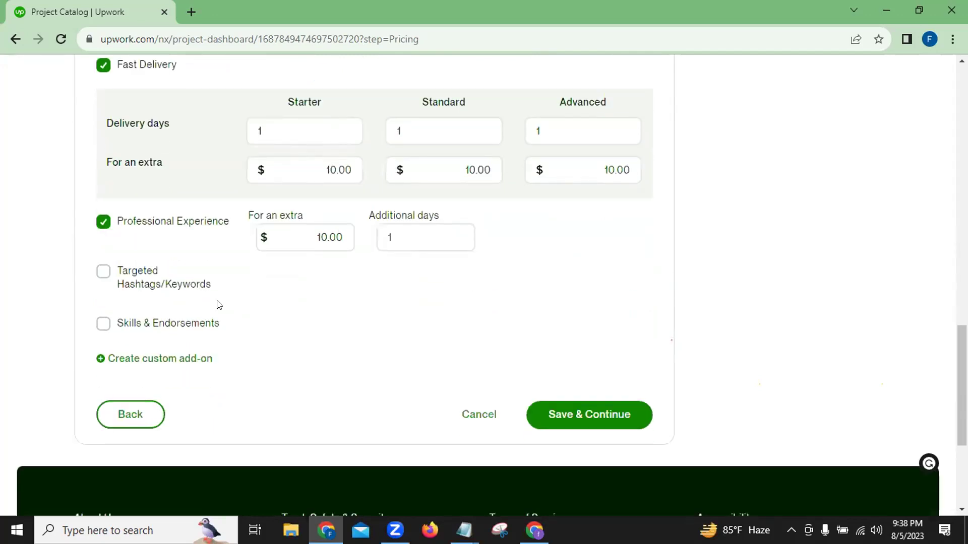
# - Save the pricing, look over the Gallery step, and minimize the browser
pyautogui.click(584, 417)
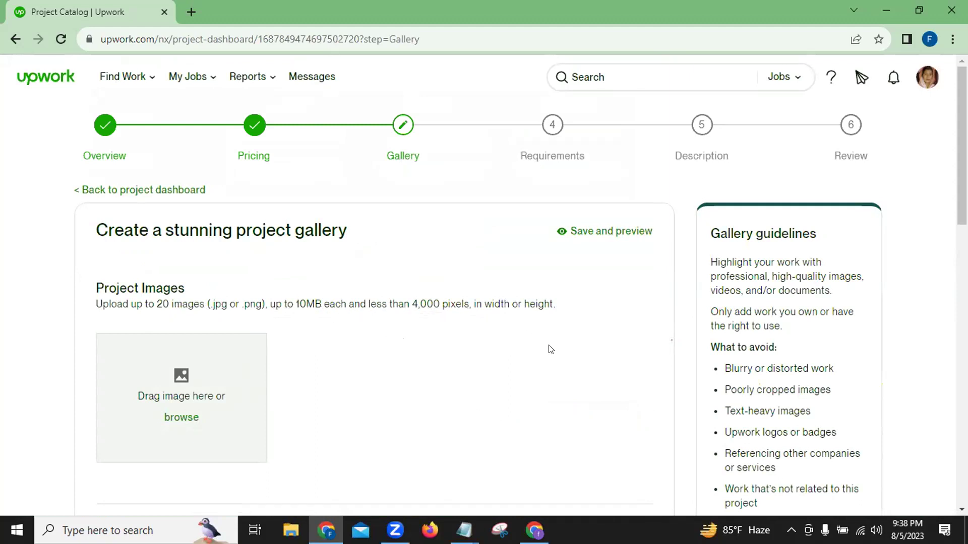
pyautogui.scroll(-3, 544, 350)
pyautogui.scroll(-1, 539, 349)
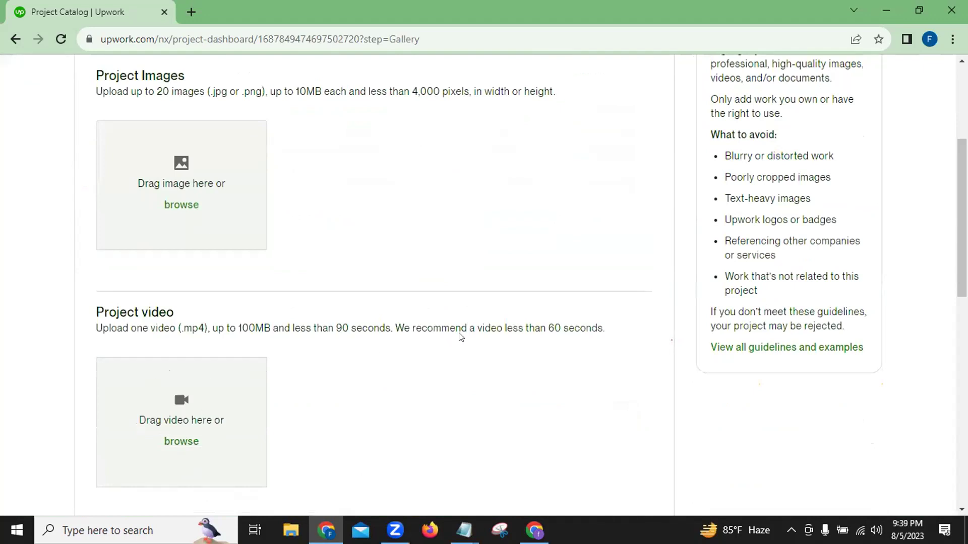
pyautogui.scroll(1, 465, 329)
pyautogui.scroll(3, 465, 328)
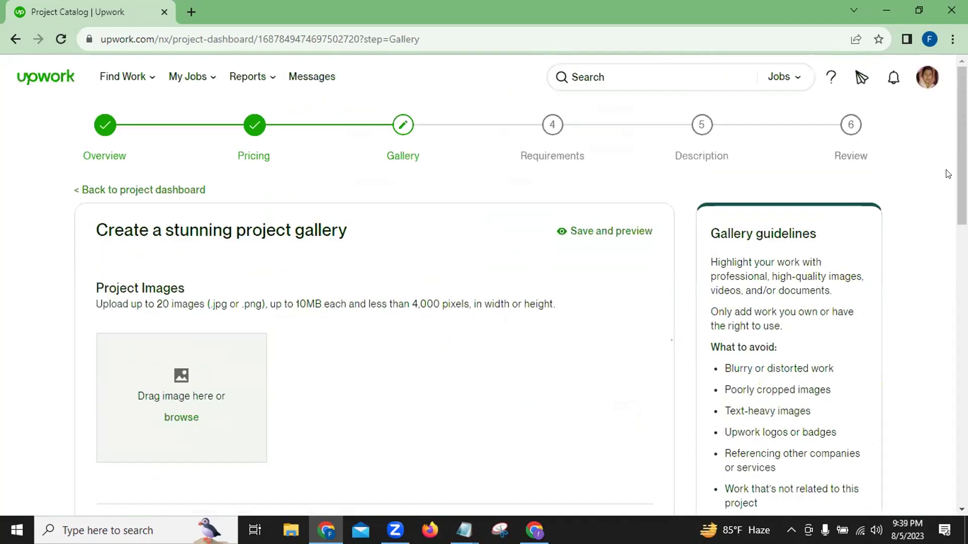
pyautogui.click(875, 2)
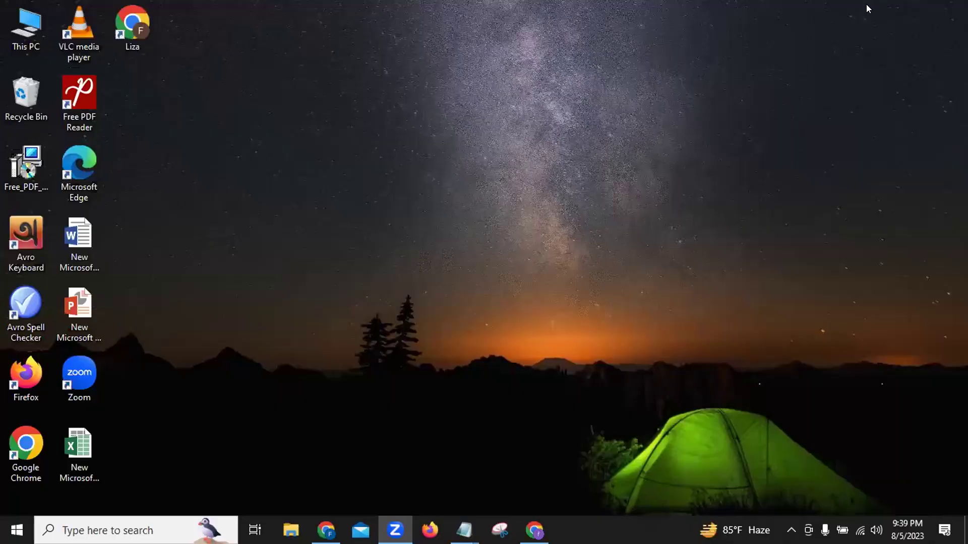
# - Launch the browser, go to Canva's home page, and open the LinkedIn profile design from Recent designs
pyautogui.doubleClick(143, 24)
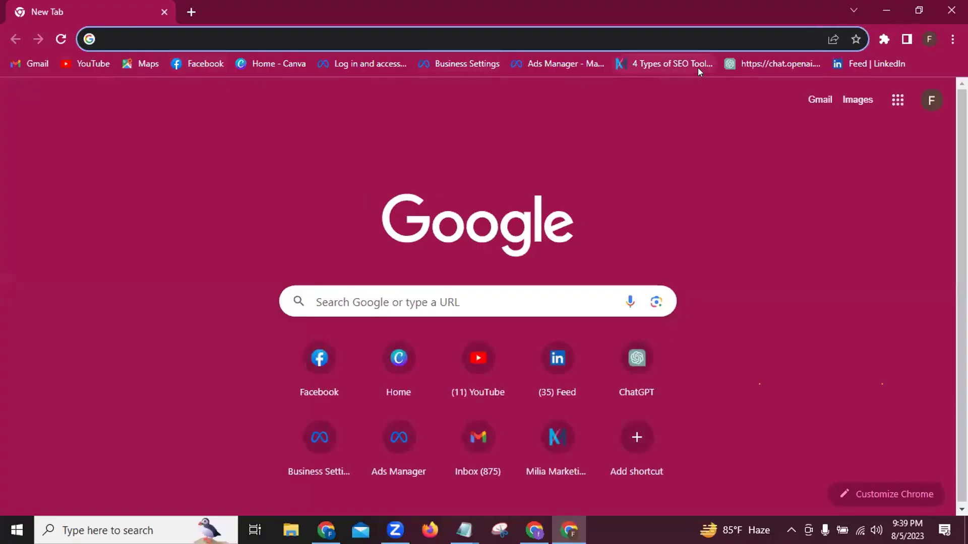
pyautogui.click(273, 63)
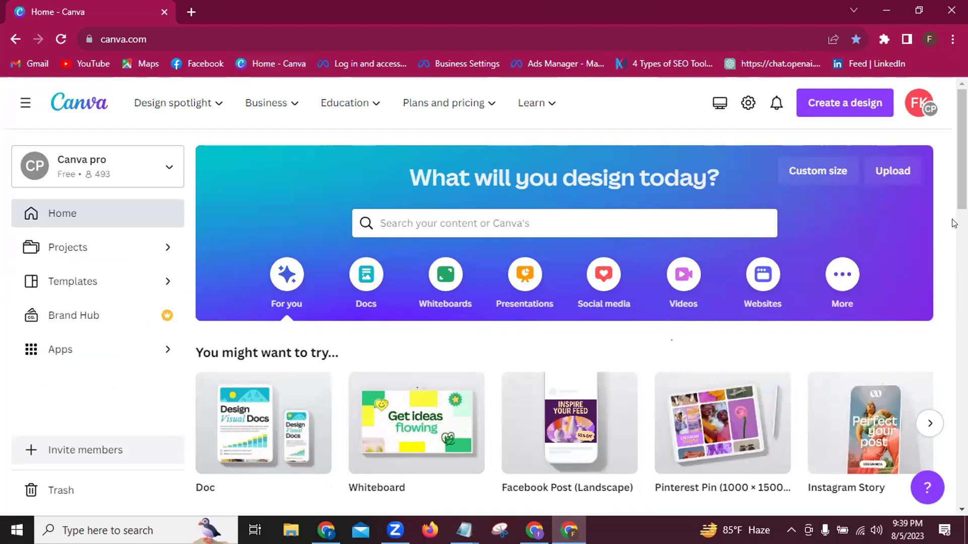
pyautogui.scroll(-4, 954, 223)
pyautogui.scroll(-3, 950, 224)
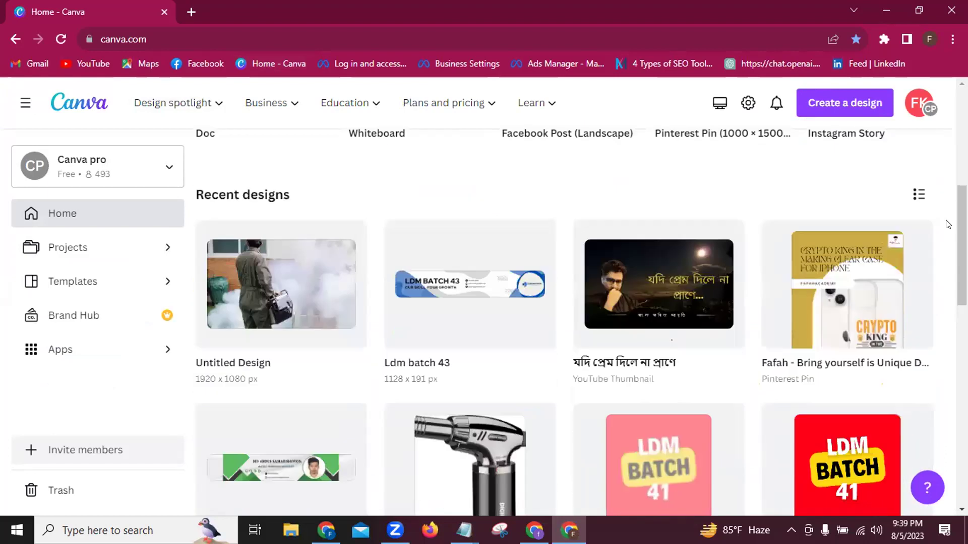
pyautogui.scroll(-3, 948, 223)
pyautogui.scroll(-4, 947, 224)
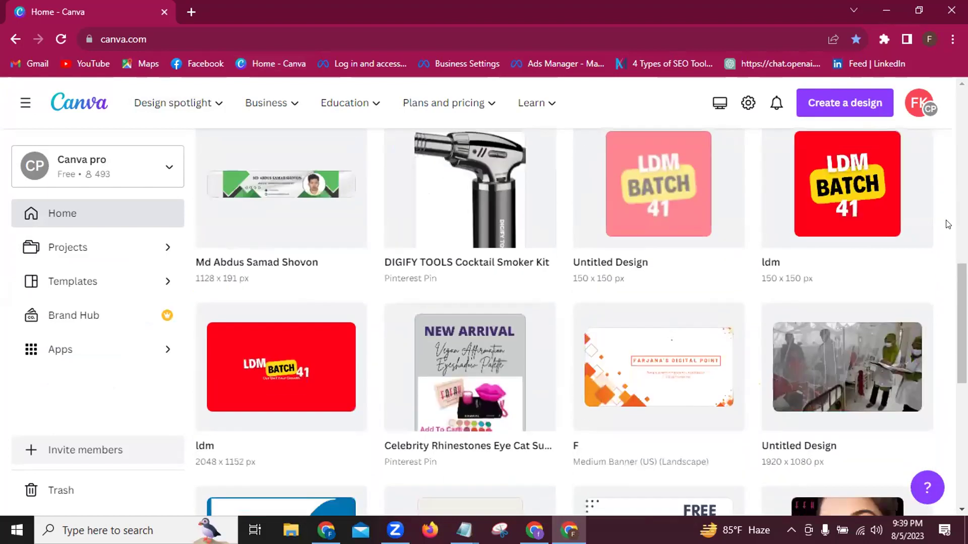
pyautogui.scroll(-2, 947, 223)
pyautogui.scroll(-3, 948, 223)
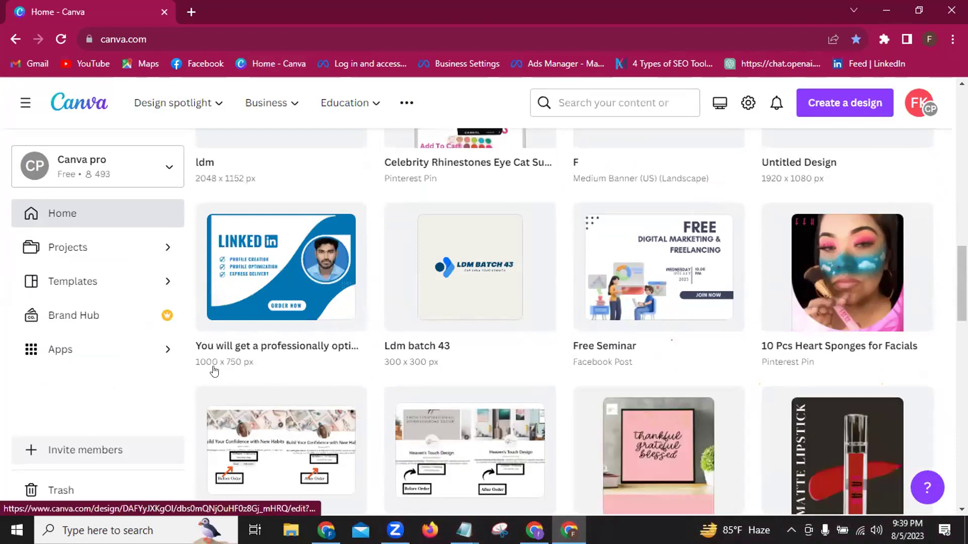
pyautogui.click(326, 309)
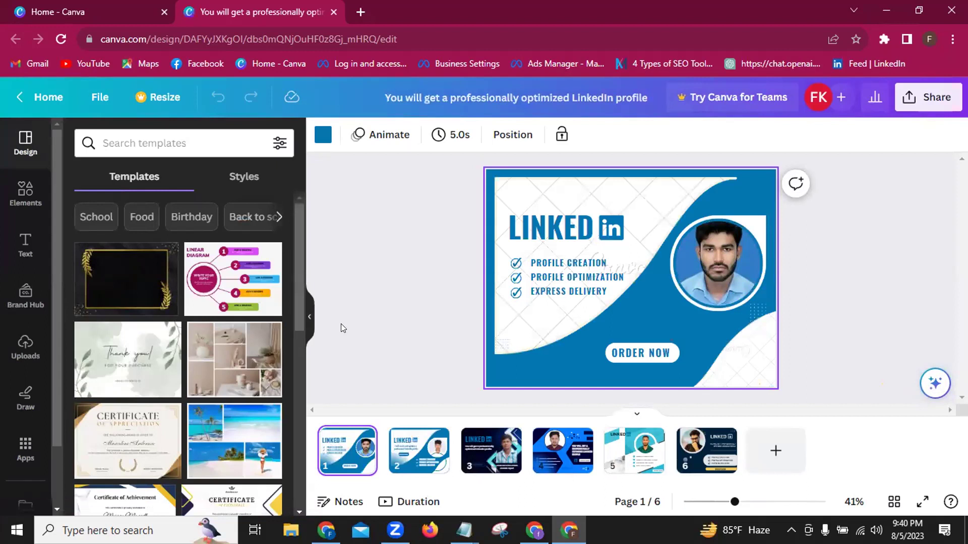
# - Delete page 1's white patterned background image with its LinkedIn panel, then go to page 6
pyautogui.click(514, 334)
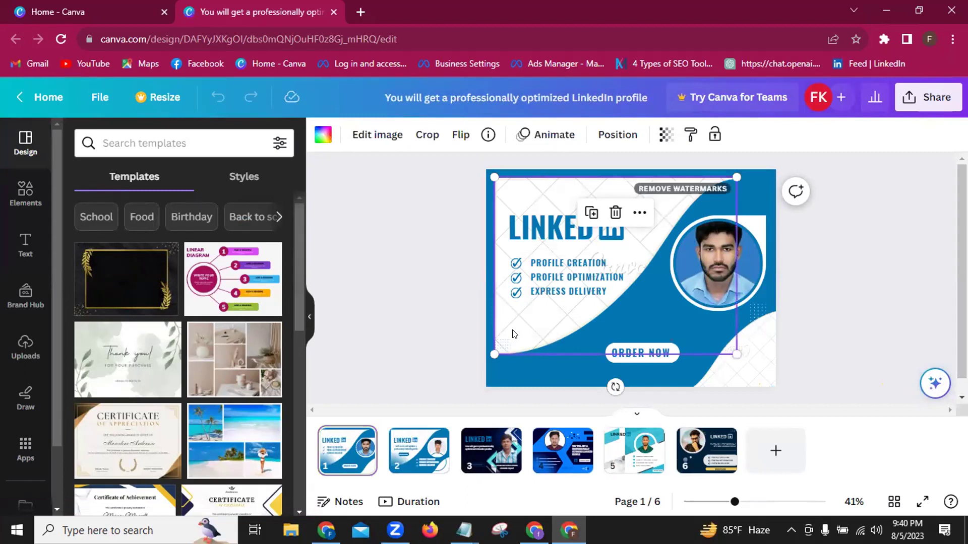
pyautogui.click(322, 136)
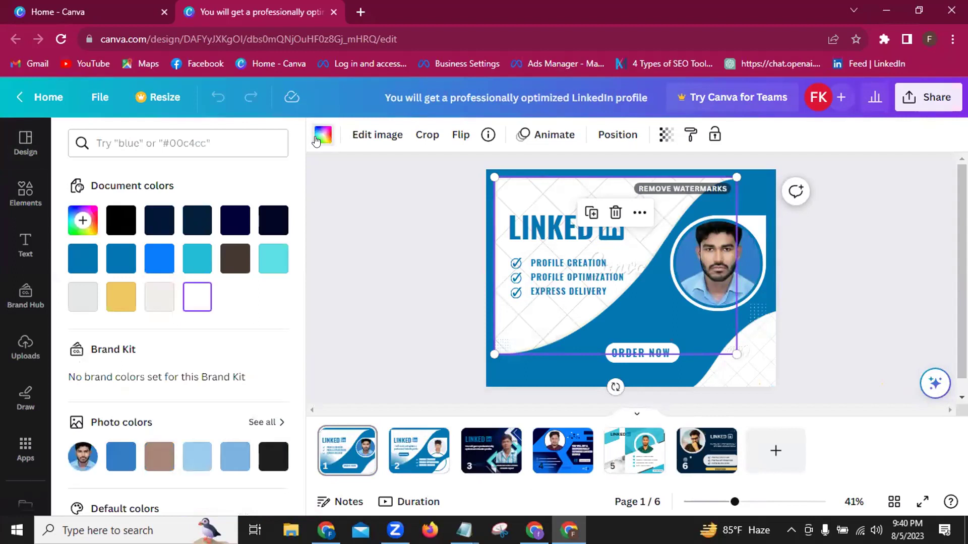
pyautogui.click(199, 455)
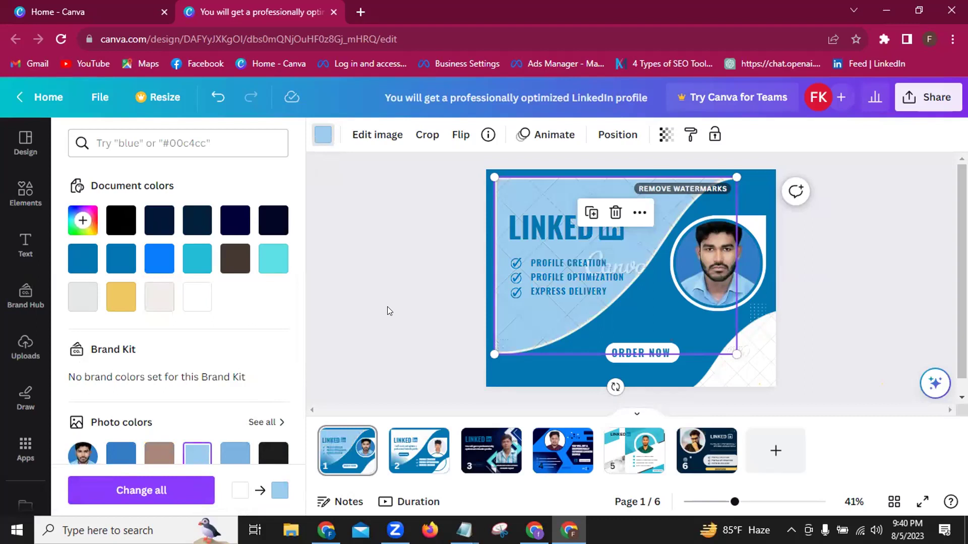
pyautogui.press('Escape')
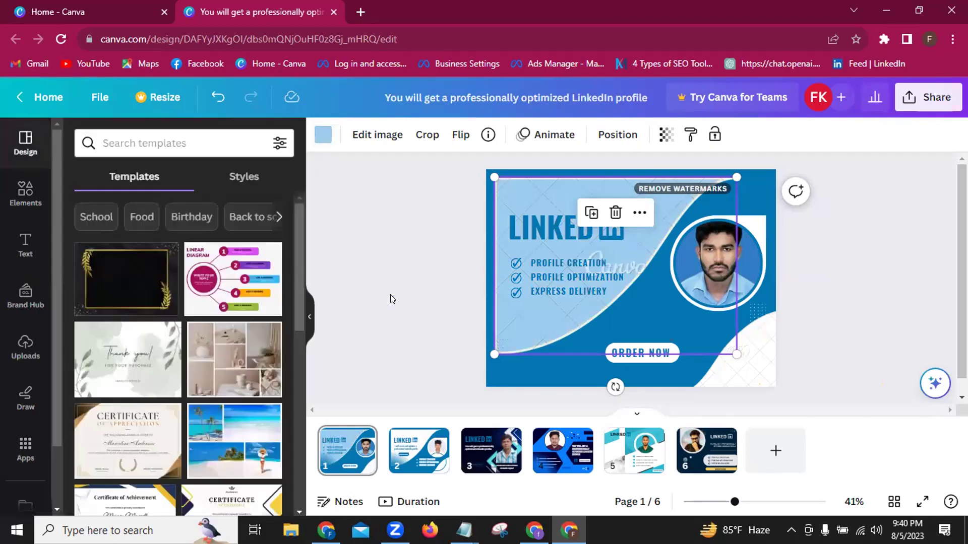
pyautogui.press('Delete')
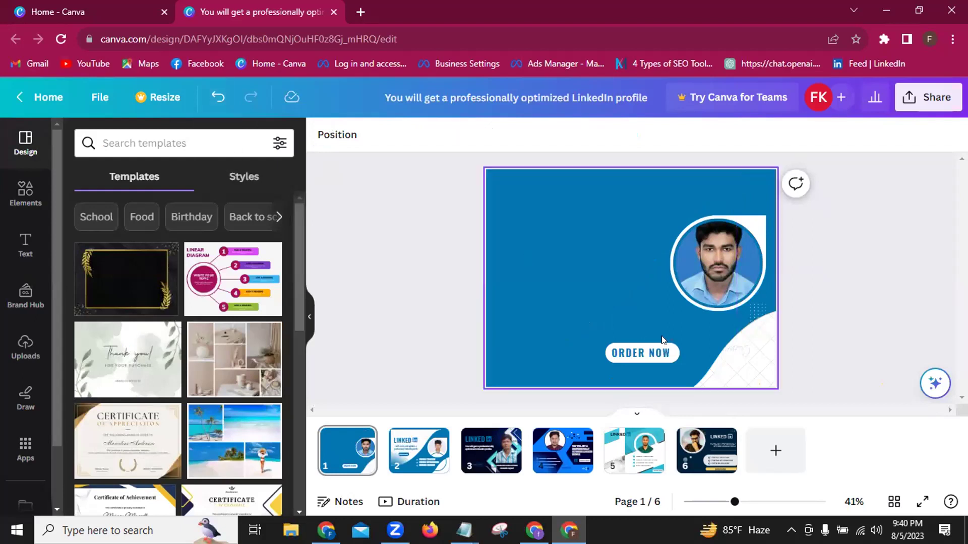
pyautogui.click(719, 464)
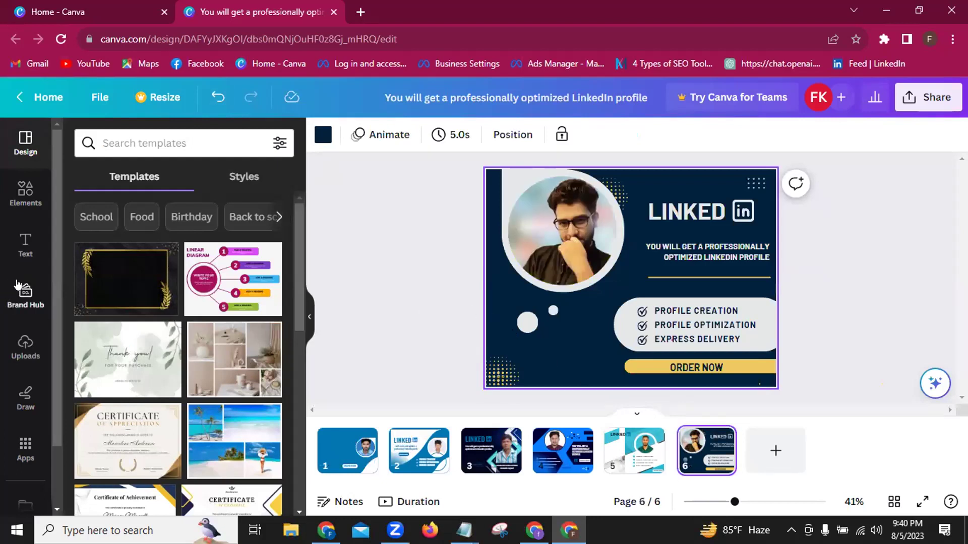
# - Show the Uploads panel and look in Documents for a photo, cancelling the file dialog
pyautogui.click(24, 346)
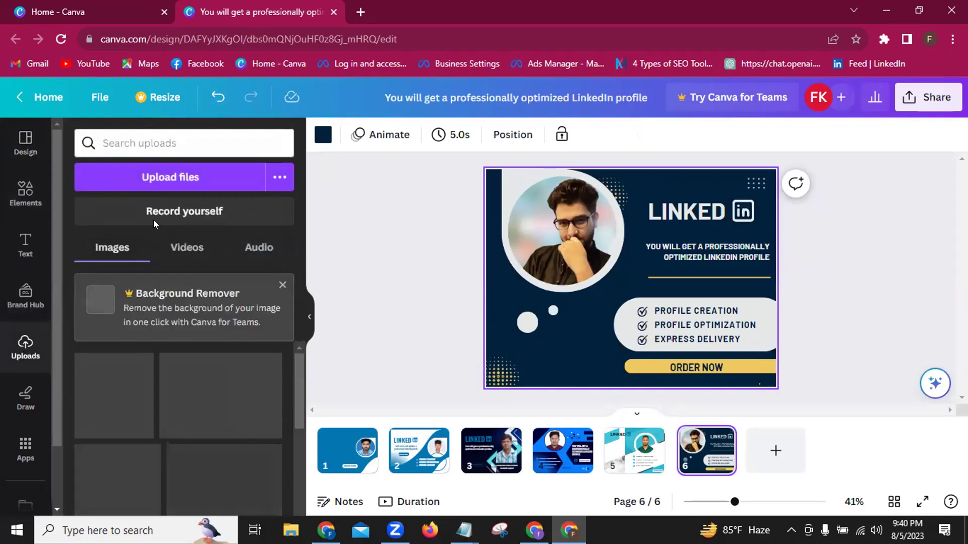
pyautogui.click(186, 177)
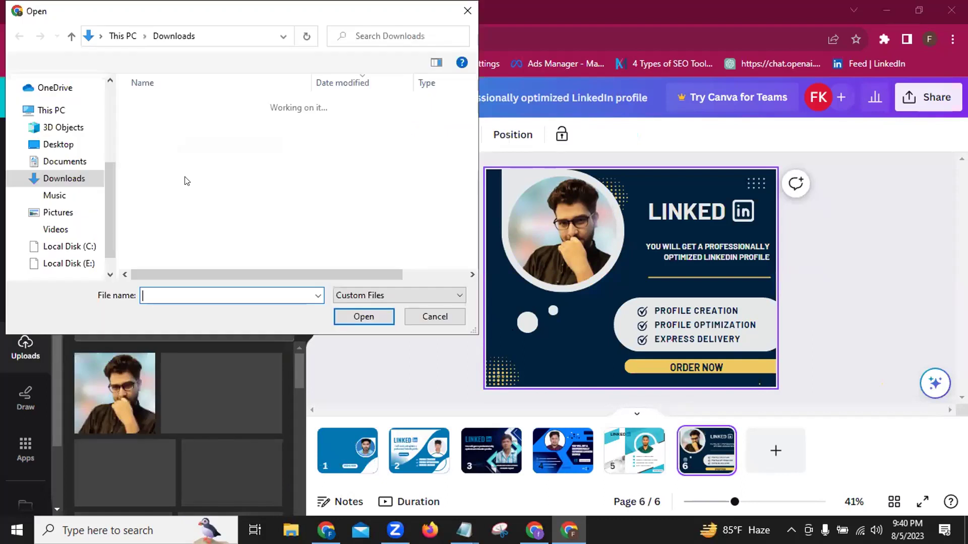
pyautogui.click(68, 161)
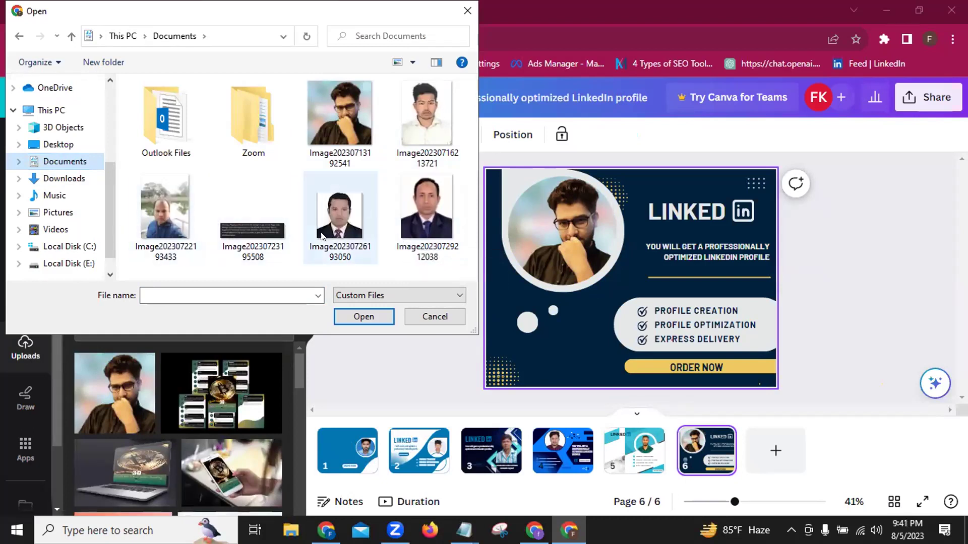
pyautogui.click(433, 317)
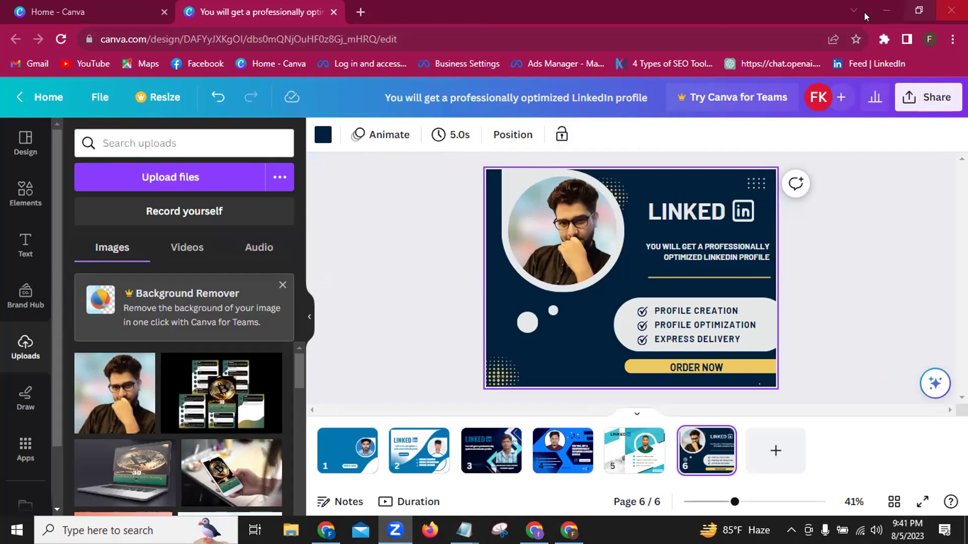
# - Check the Documents and Downloads folders in File Explorer for the photo, then close Explorer
pyautogui.click(888, 10)
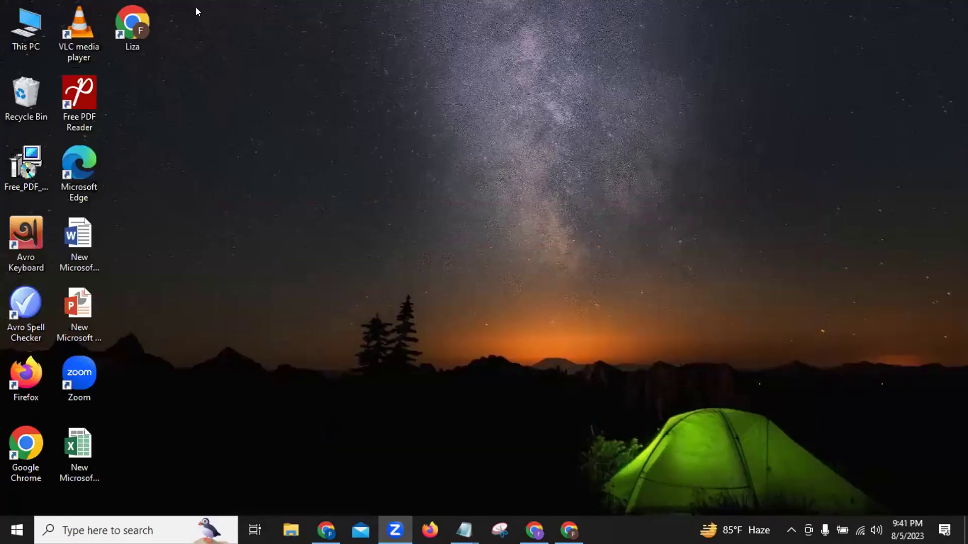
pyautogui.doubleClick(27, 31)
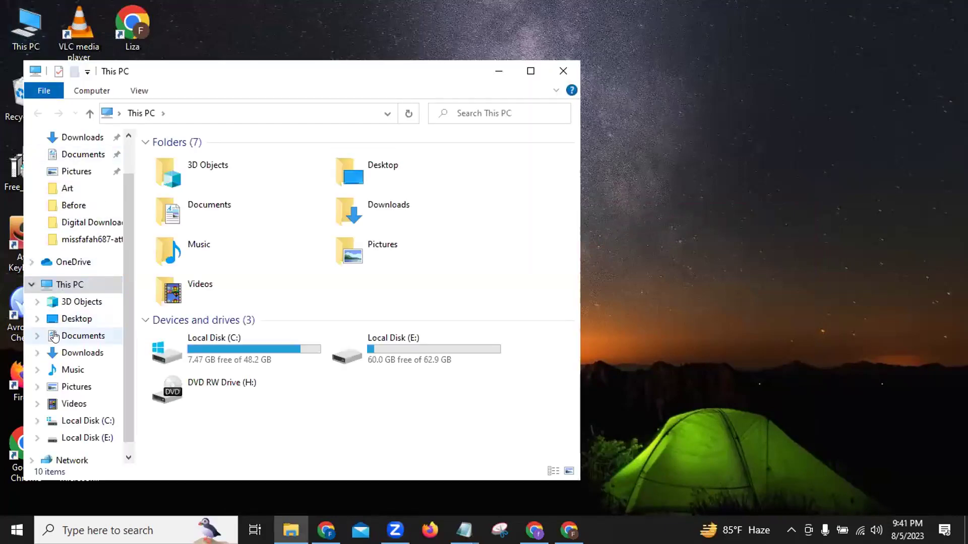
pyautogui.click(55, 337)
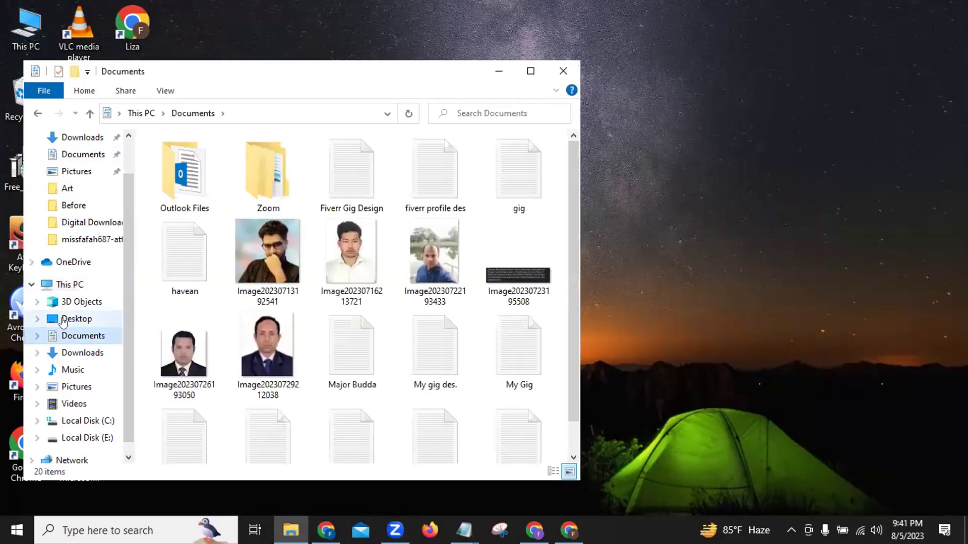
pyautogui.click(83, 137)
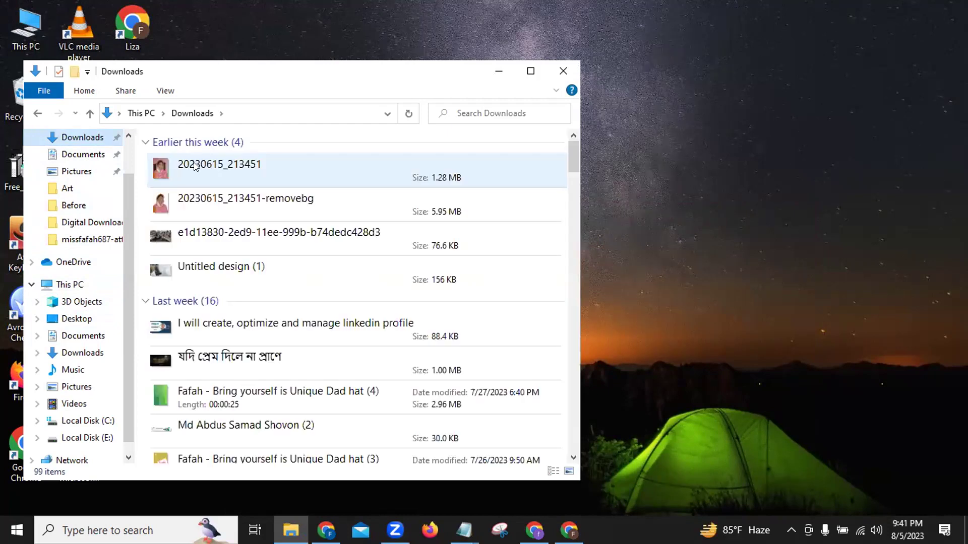
pyautogui.click(563, 71)
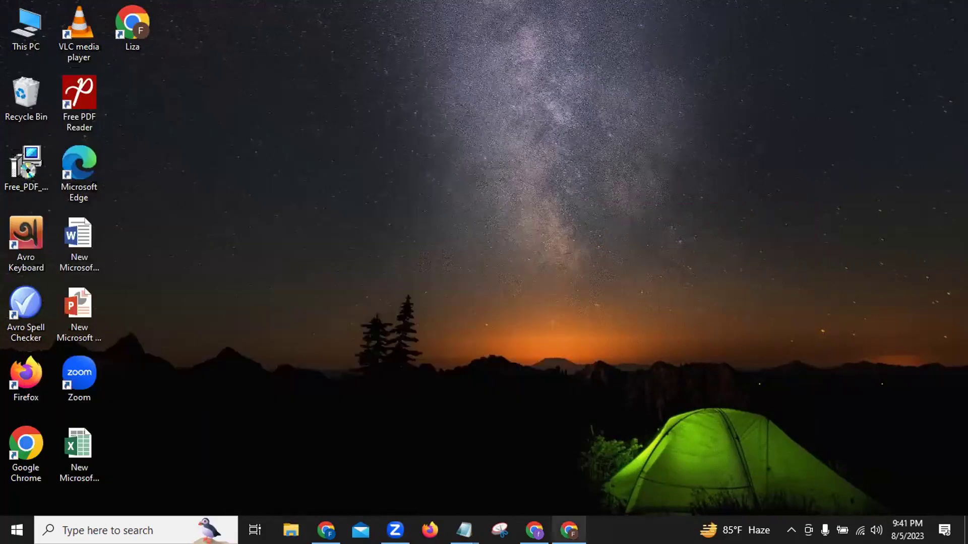
# - Upload 20230615_213451-removebg from the Downloads folder into Canva's uploads
pyautogui.moveTo(569, 530)
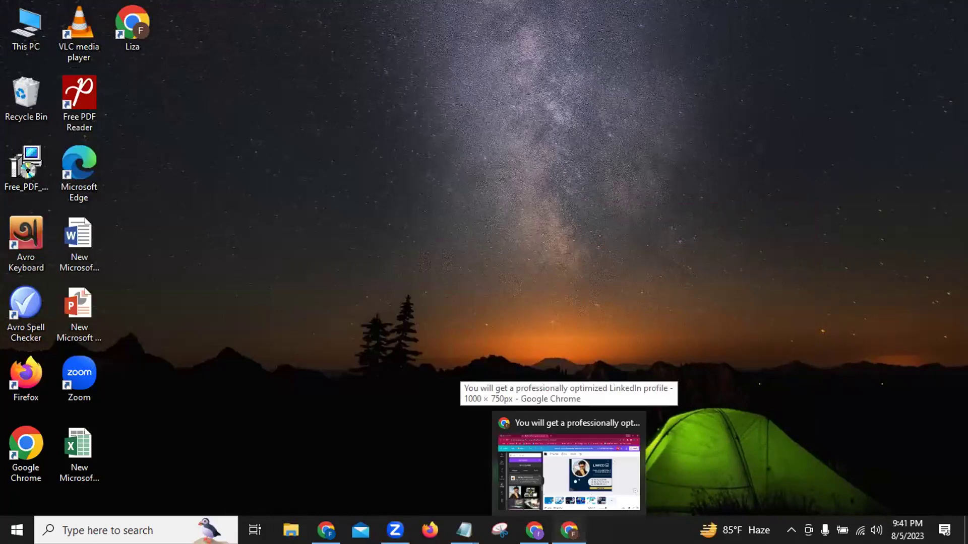
pyautogui.click(569, 469)
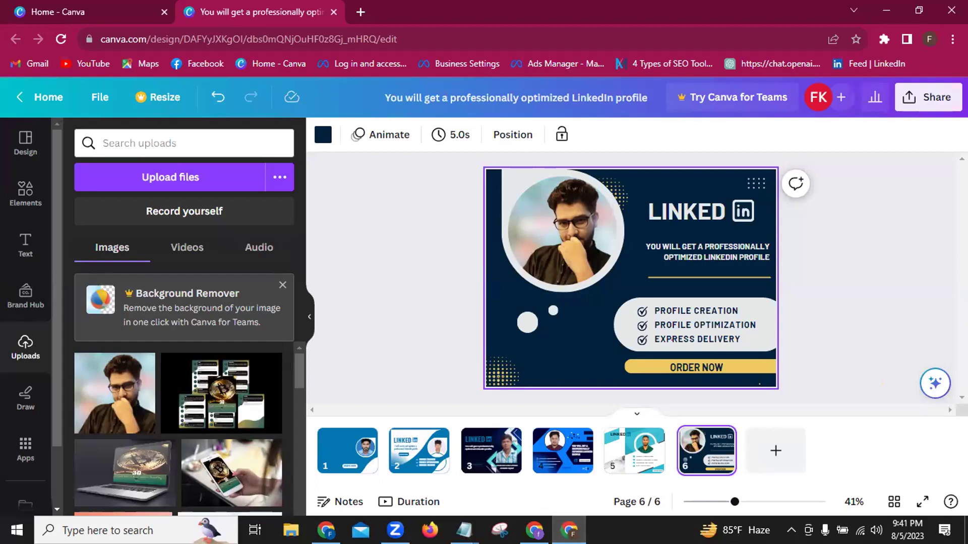
pyautogui.click(163, 174)
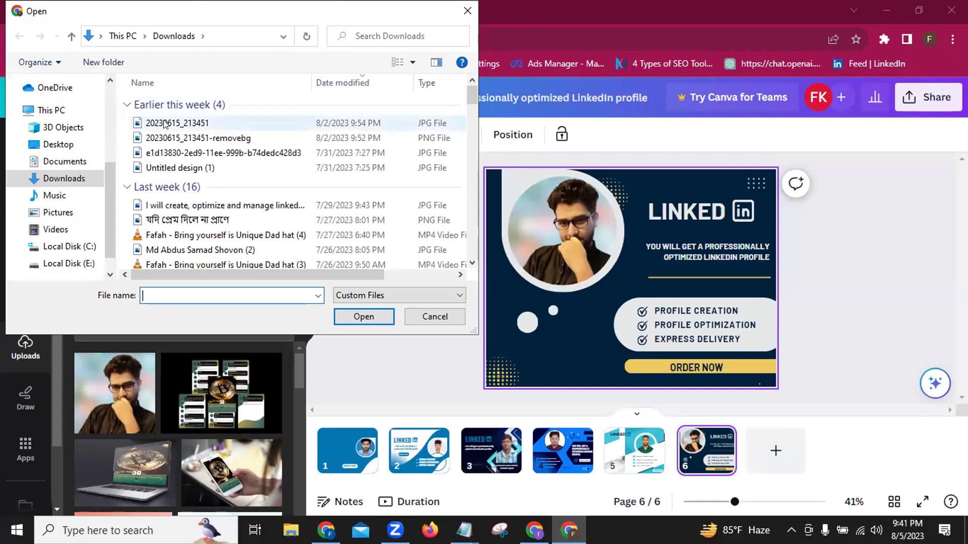
pyautogui.click(156, 142)
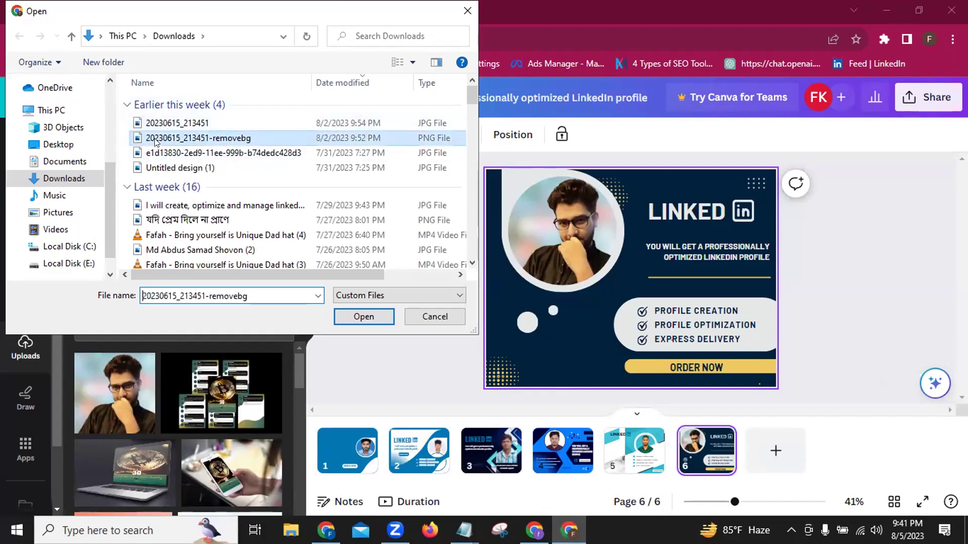
pyautogui.click(343, 318)
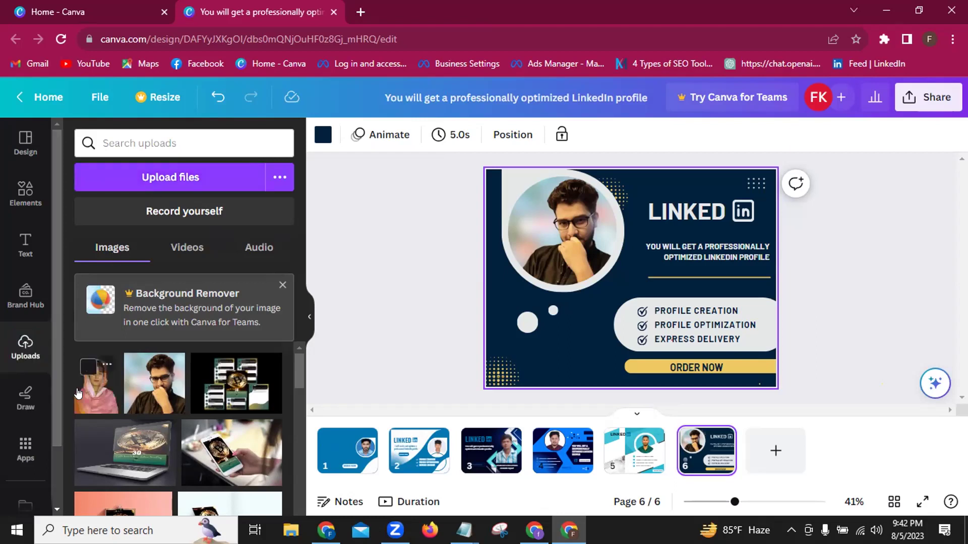
# - Place the uploaded photo in page 6's circle frame and give it a yellow #efc961 fill
pyautogui.click(78, 393)
pyautogui.moveTo(606, 309); pyautogui.dragTo(544, 245)
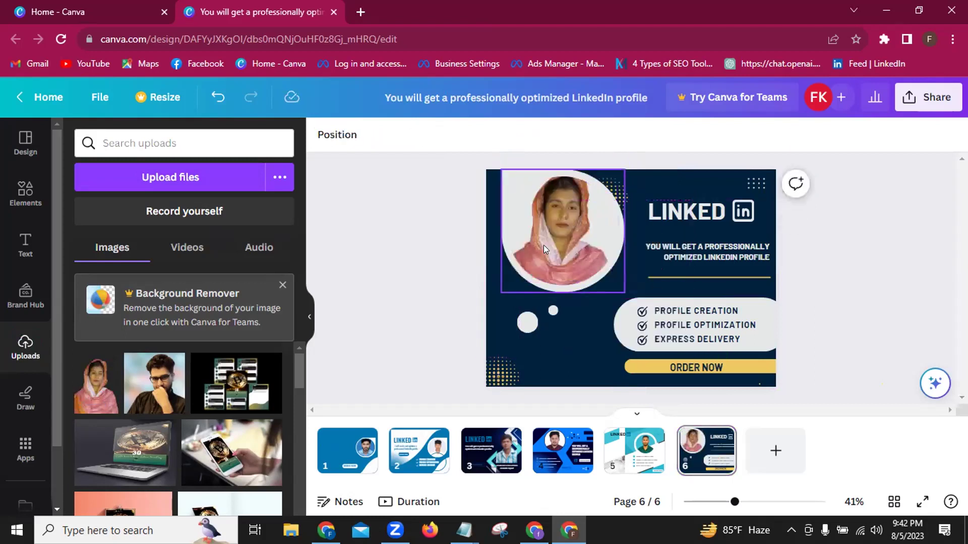
pyautogui.click(513, 276)
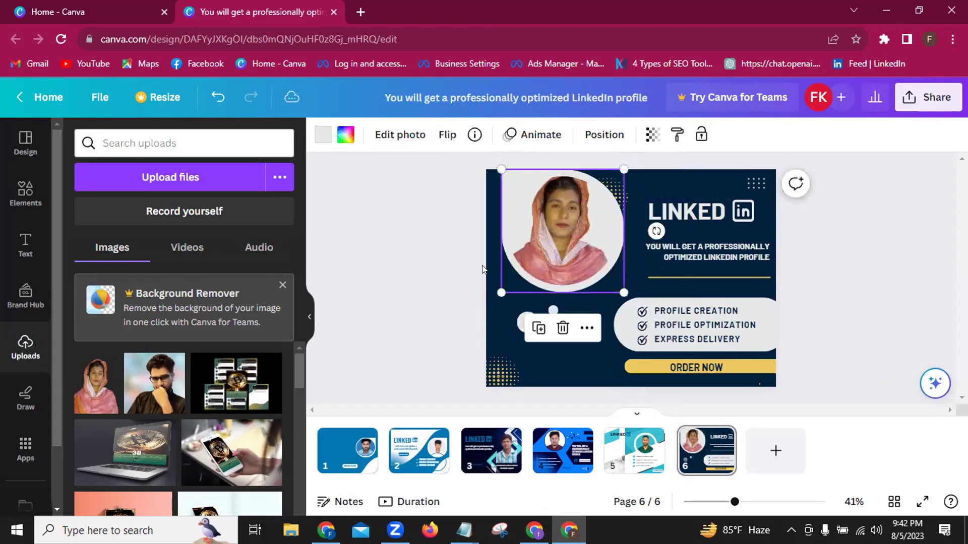
pyautogui.click(320, 135)
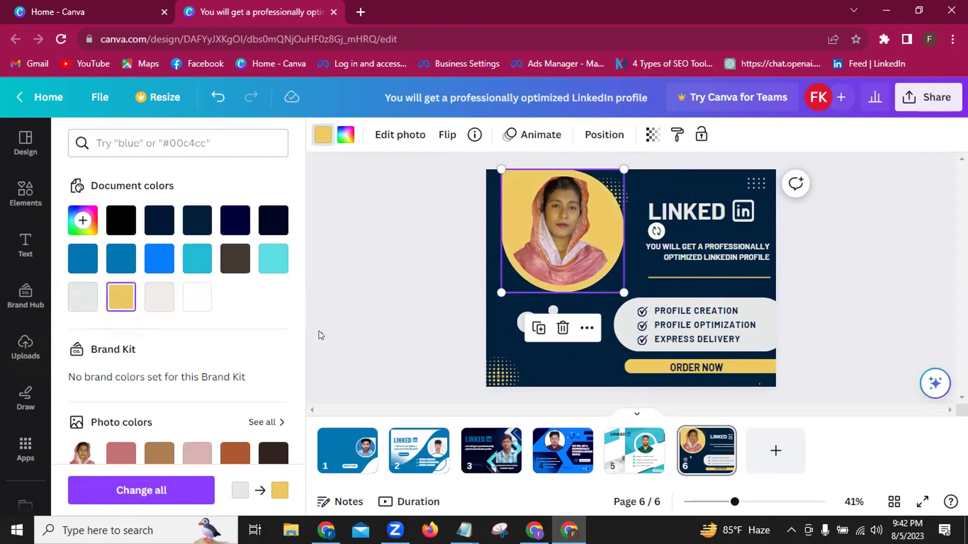
pyautogui.click(25, 347)
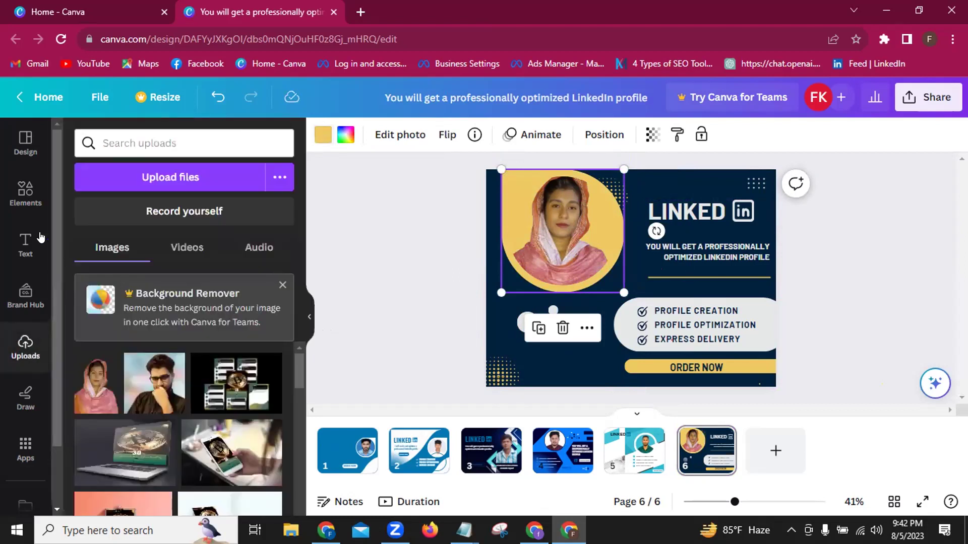
pyautogui.click(27, 195)
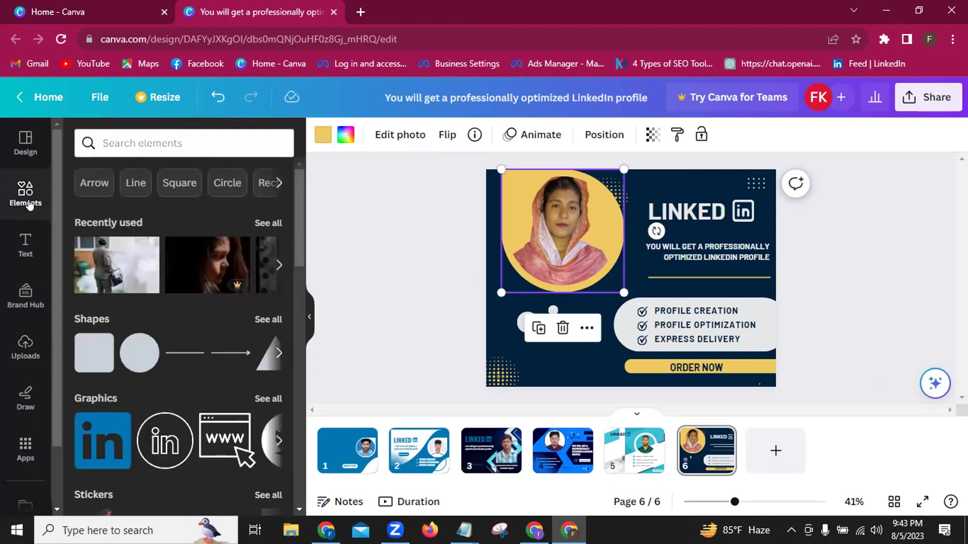
# - Add a circle shape, enlarge it to 327 × 327, and colour it white
pyautogui.click(131, 358)
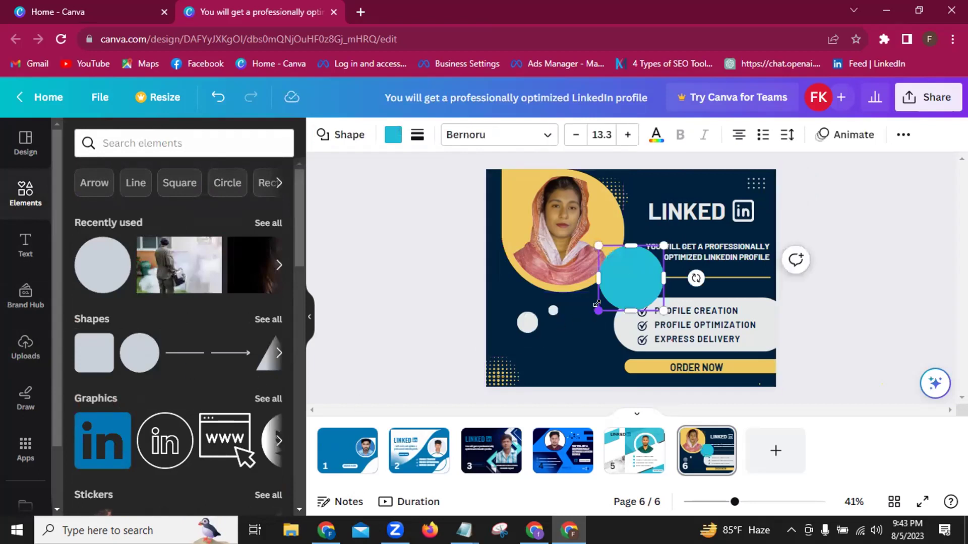
pyautogui.moveTo(572, 324); pyautogui.dragTo(554, 333)
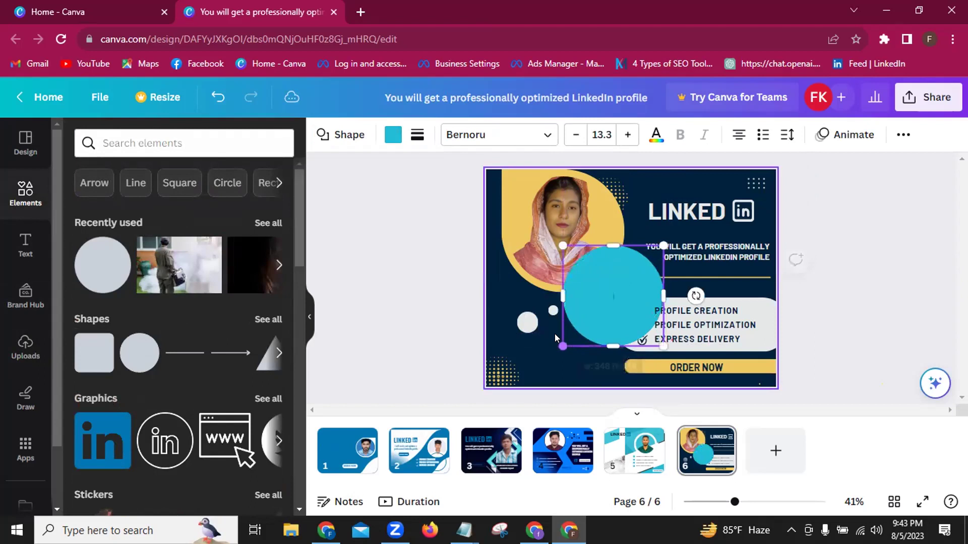
pyautogui.click(388, 135)
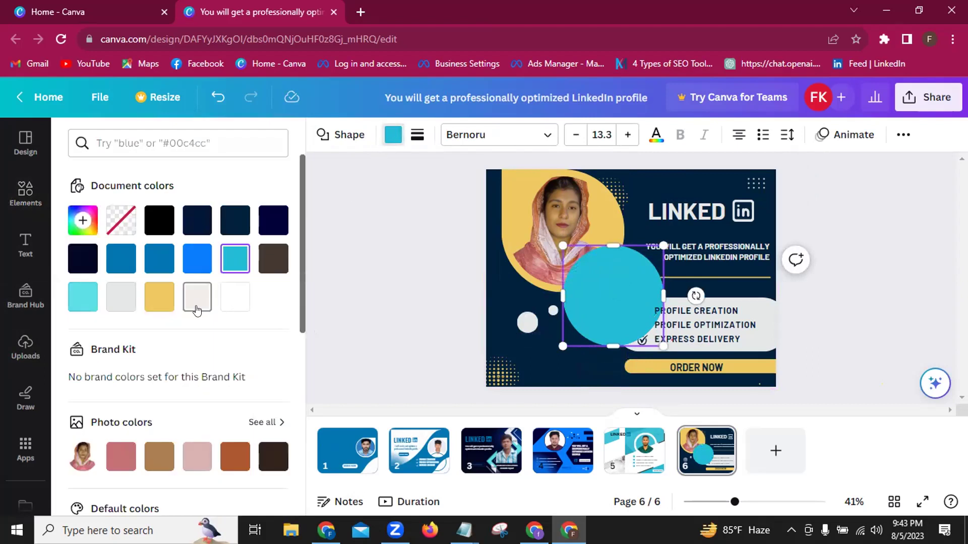
pyautogui.click(226, 303)
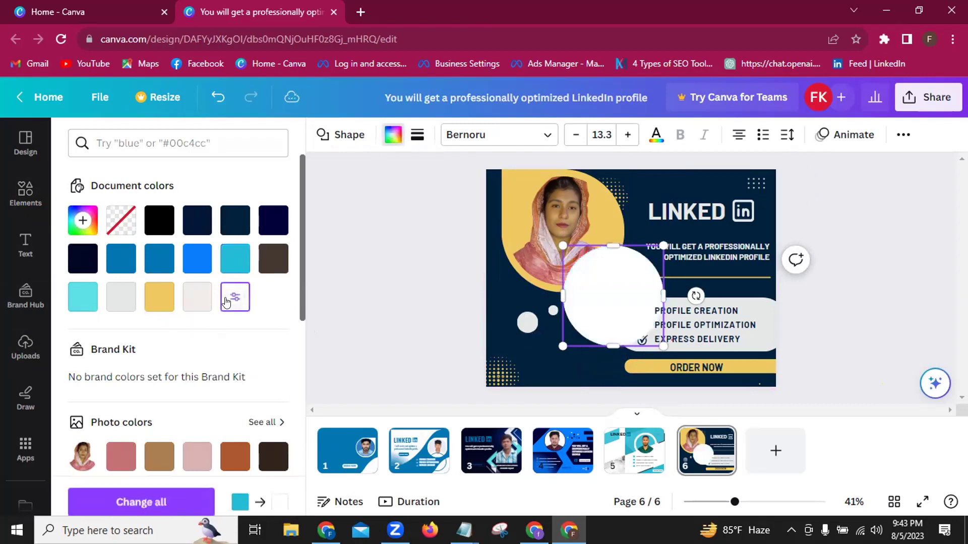
# - Move the white circle over the portrait and enlarge it to about 408 × 408
pyautogui.click(599, 289)
pyautogui.moveTo(568, 253); pyautogui.dragTo(549, 212)
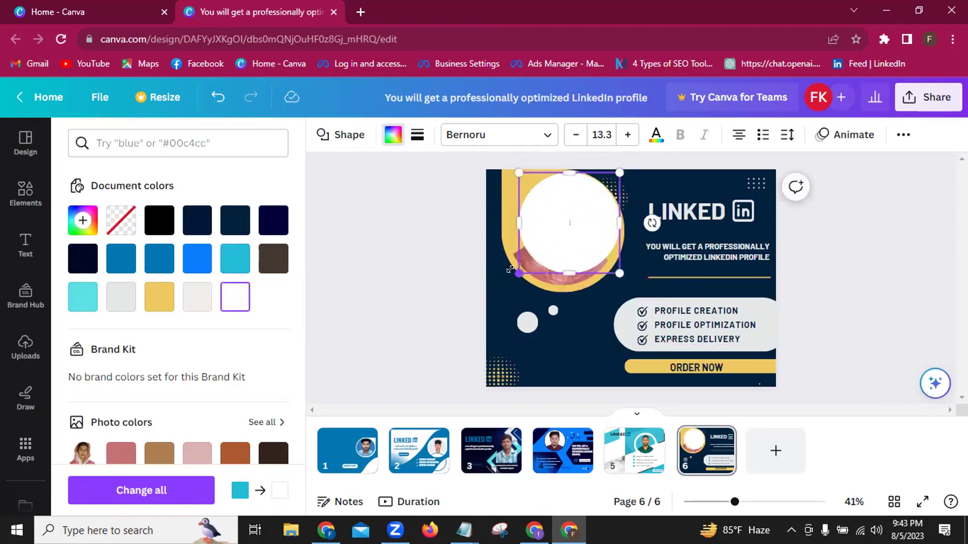
pyautogui.moveTo(498, 282); pyautogui.dragTo(506, 283)
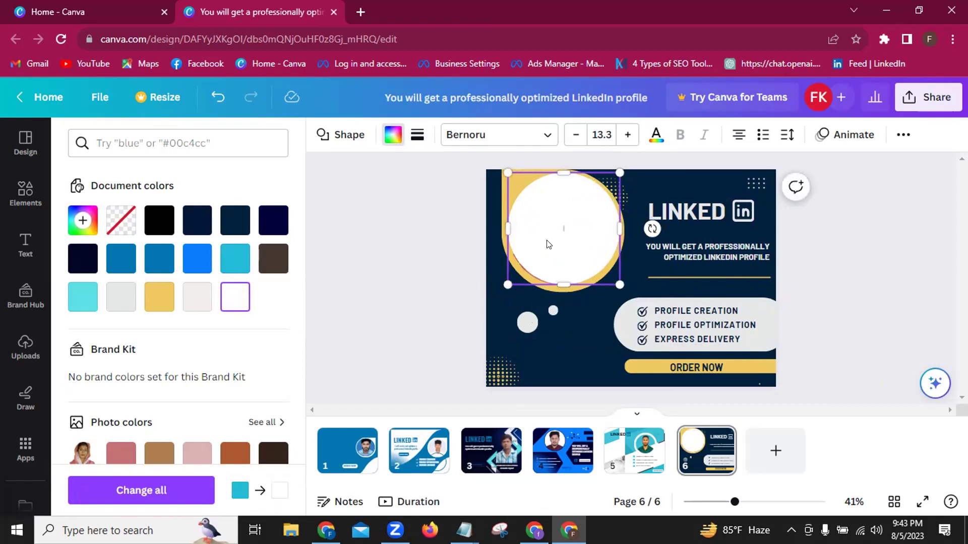
pyautogui.moveTo(540, 244); pyautogui.dragTo(543, 239)
pyautogui.rightClick(544, 246)
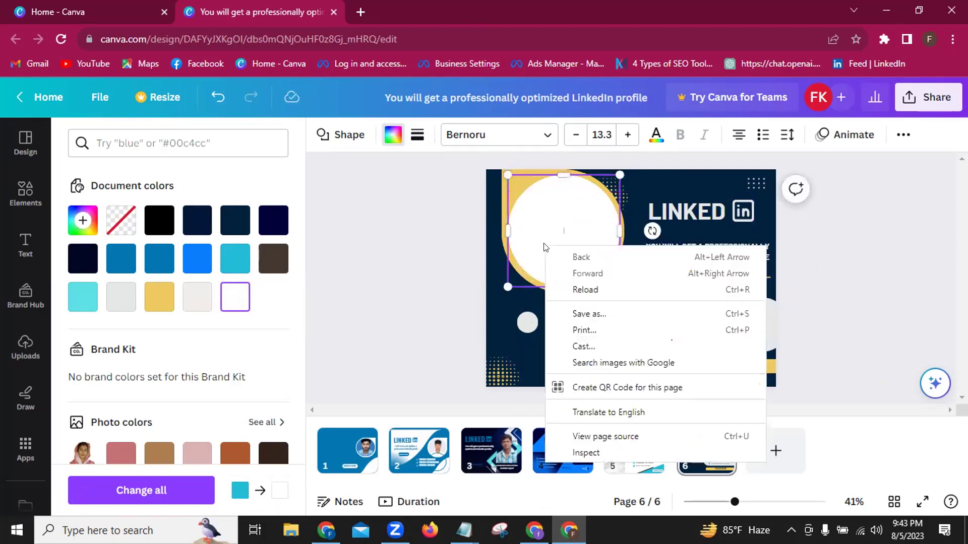
# - Send the white circle one layer backward
pyautogui.click(413, 267)
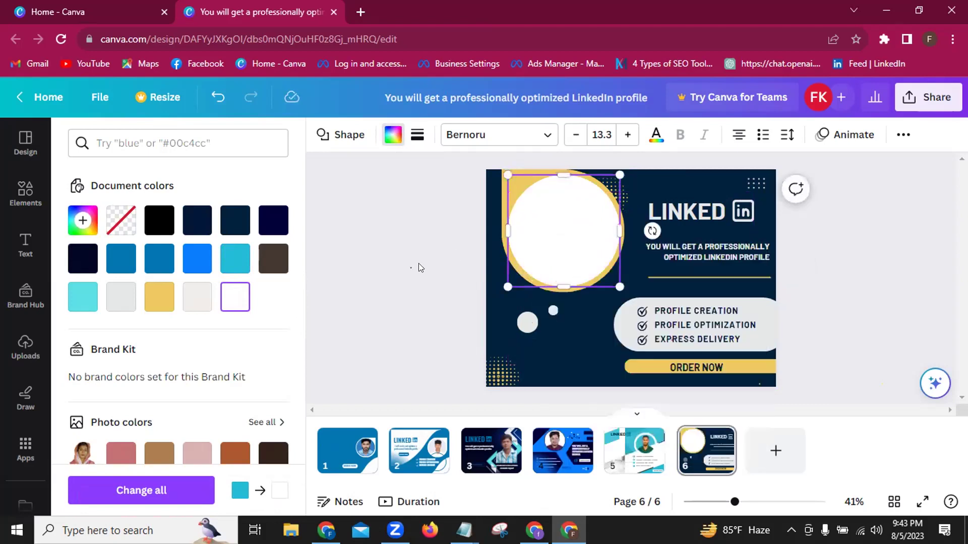
pyautogui.click(538, 242)
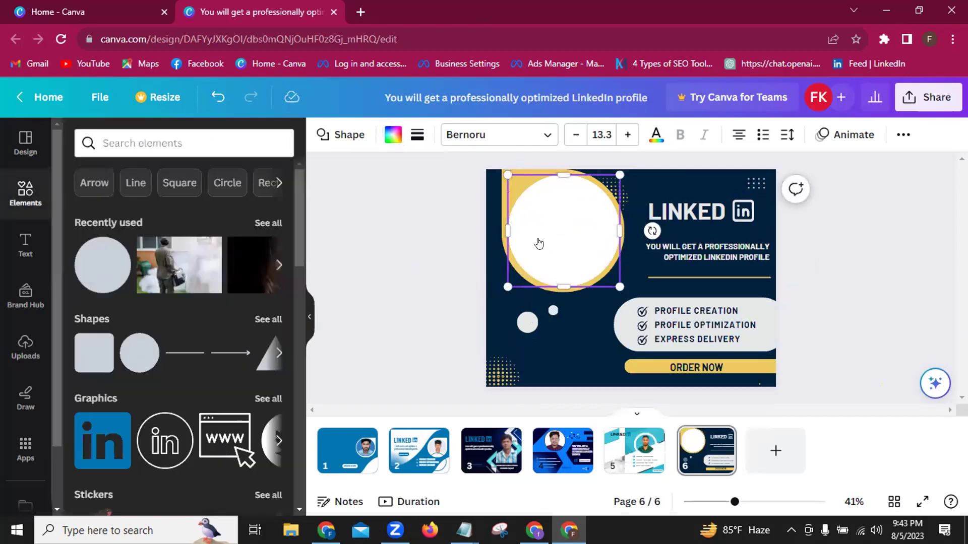
pyautogui.rightClick(537, 242)
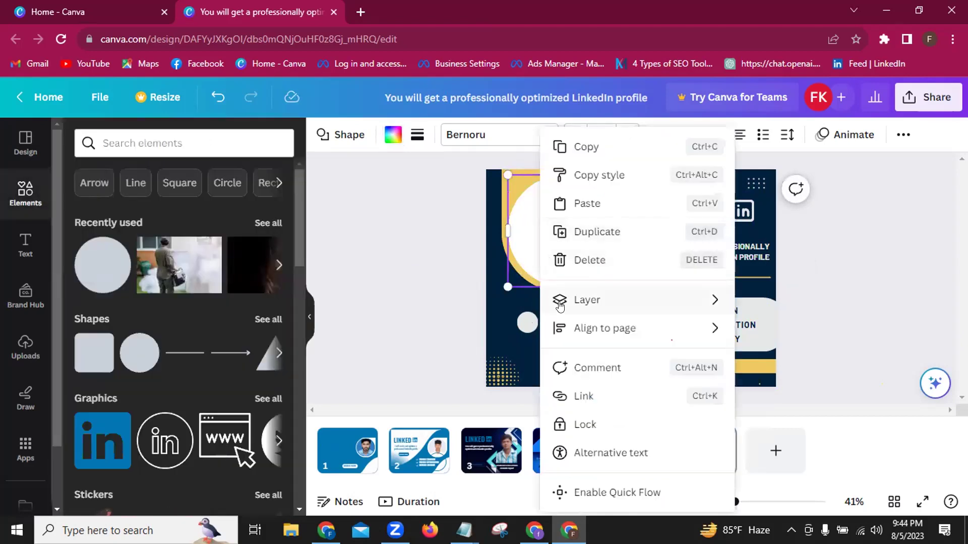
pyautogui.moveTo(561, 303)
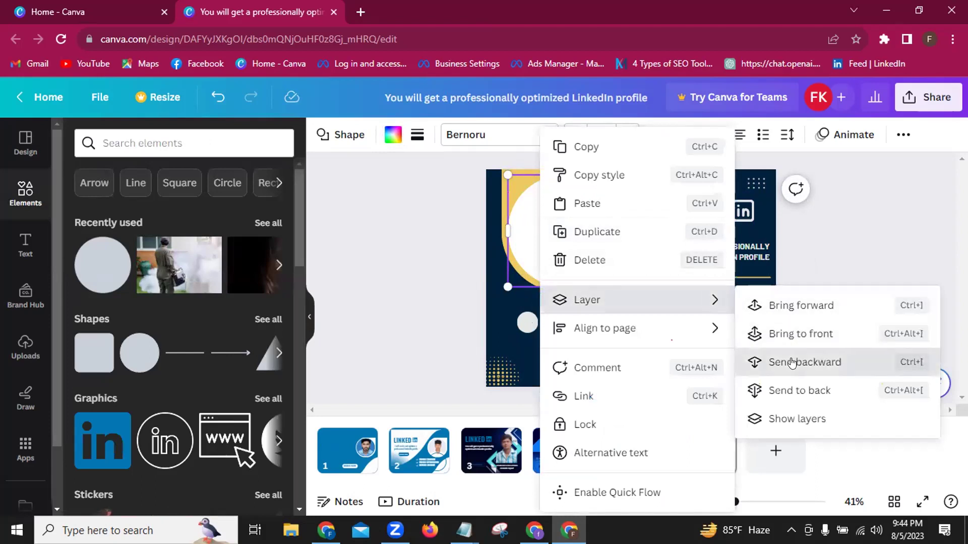
pyautogui.click(791, 363)
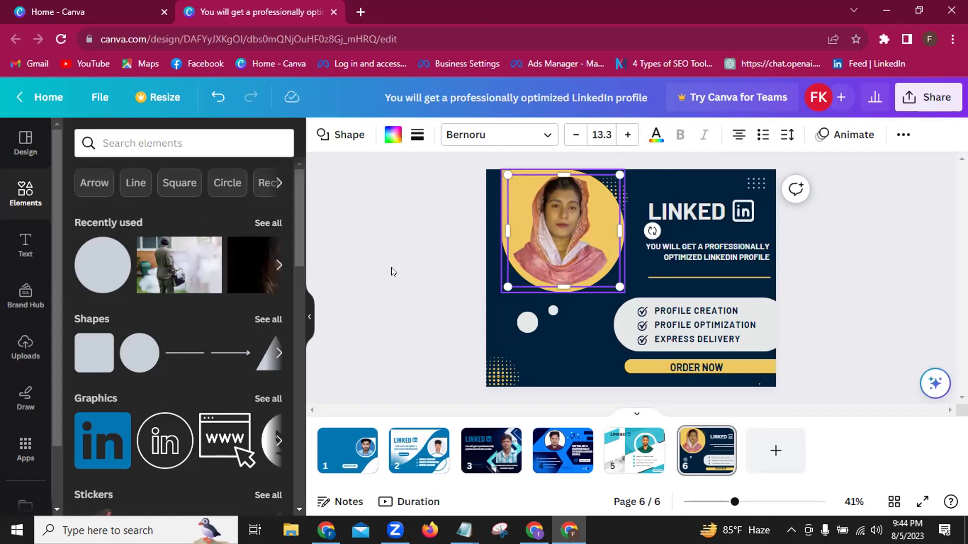
# - Bring the portrait photo one layer forward so it sits in front
pyautogui.hotkey('shift', 'F10')
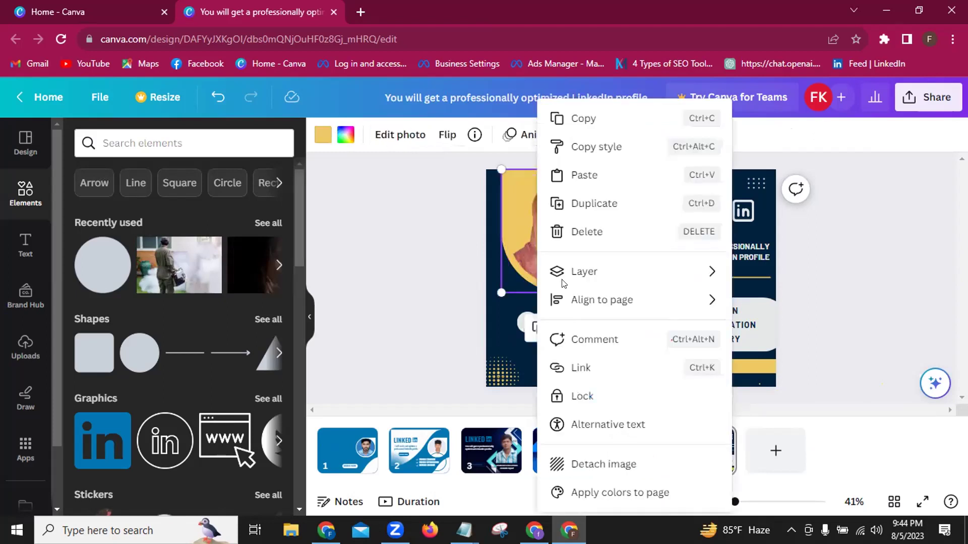
pyautogui.press('Escape')
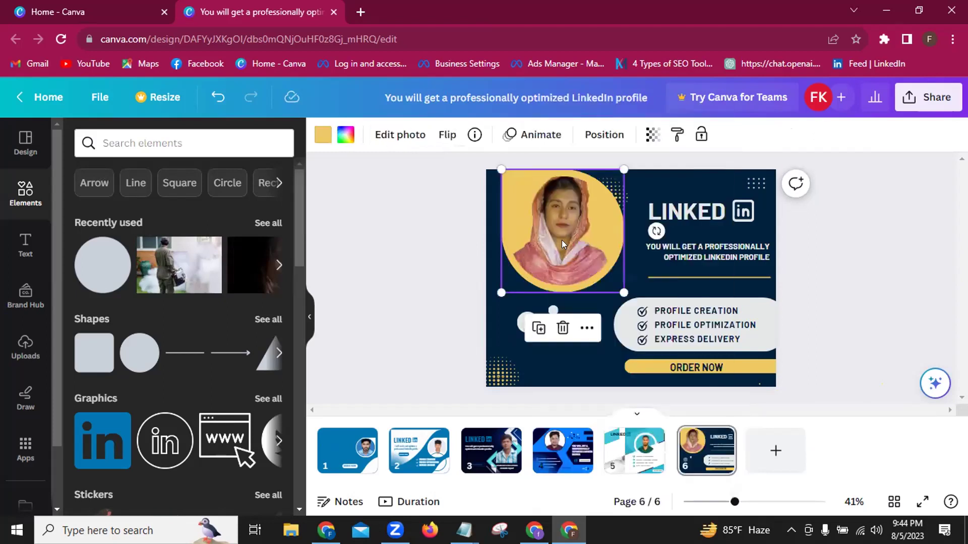
pyautogui.rightClick(561, 240)
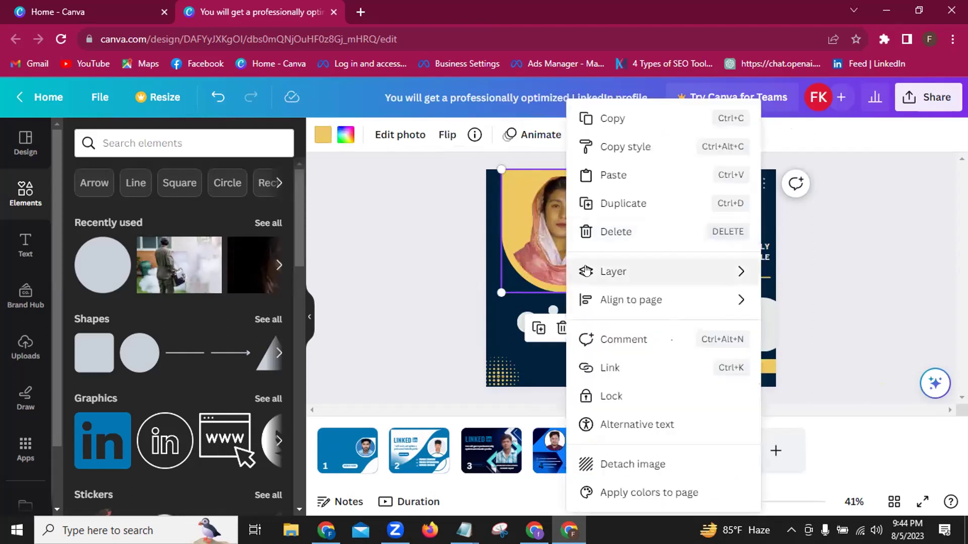
pyautogui.moveTo(586, 271)
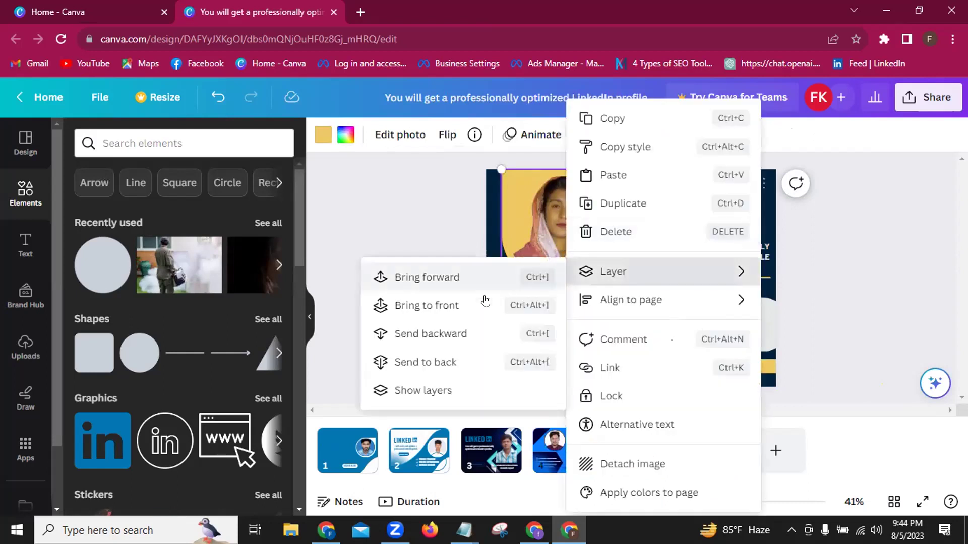
pyautogui.click(447, 280)
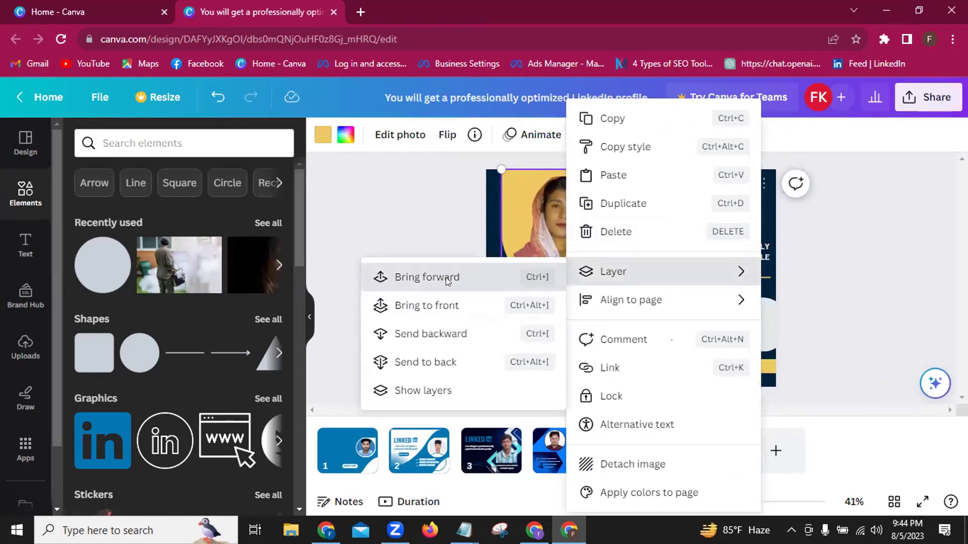
pyautogui.click(446, 279)
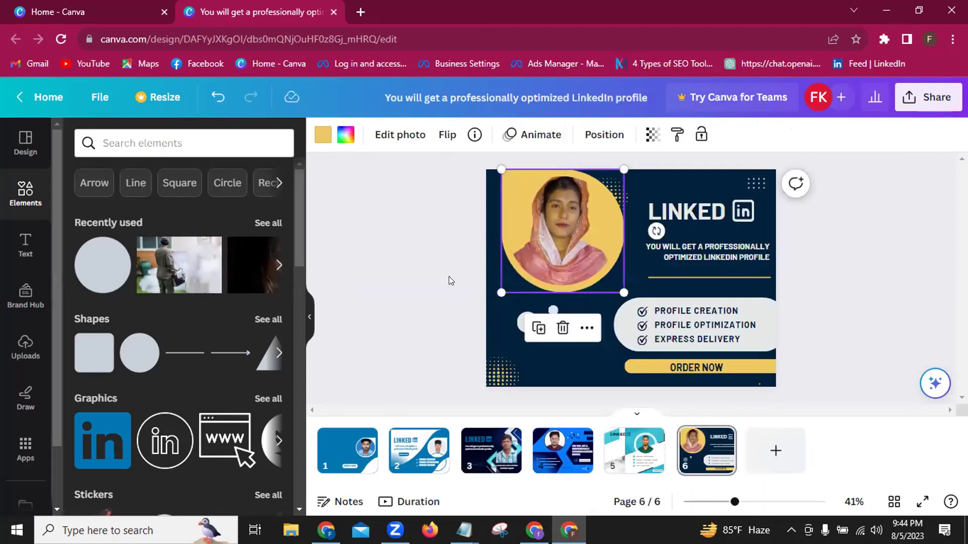
# - Shrink the photo circle to 334 × 334 and centre the white circle behind it
pyautogui.moveTo(547, 253); pyautogui.dragTo(609, 241)
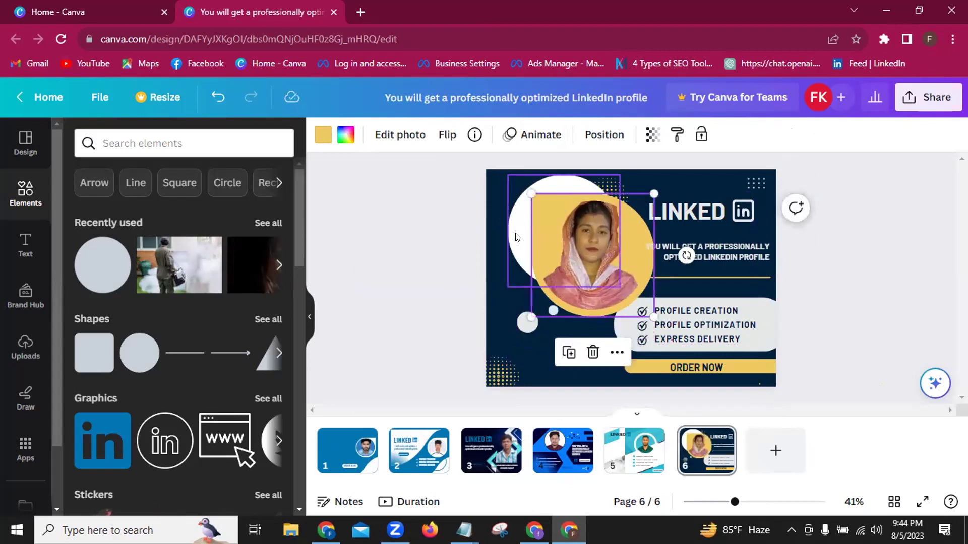
pyautogui.moveTo(515, 235); pyautogui.dragTo(581, 251)
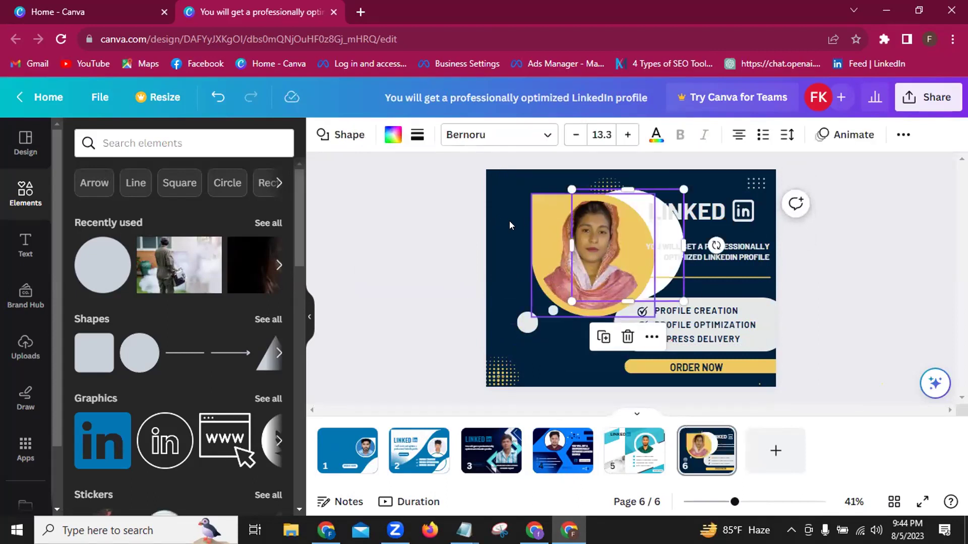
pyautogui.moveTo(545, 247)
pyautogui.mouseDown()
pyautogui.moveTo(493, 221)
pyautogui.moveTo(543, 242)
pyautogui.mouseUp()
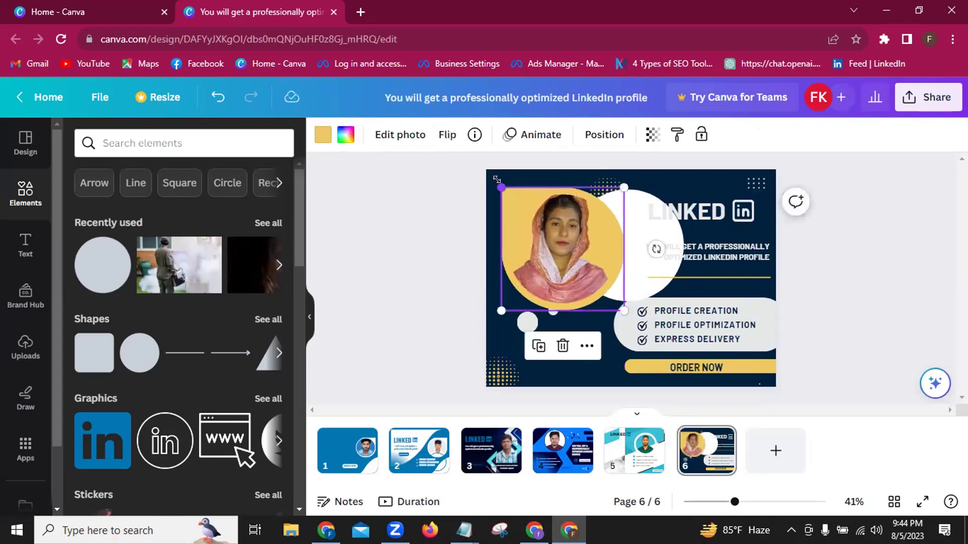
pyautogui.moveTo(521, 204)
pyautogui.mouseDown()
pyautogui.moveTo(540, 218)
pyautogui.moveTo(521, 204)
pyautogui.mouseUp()
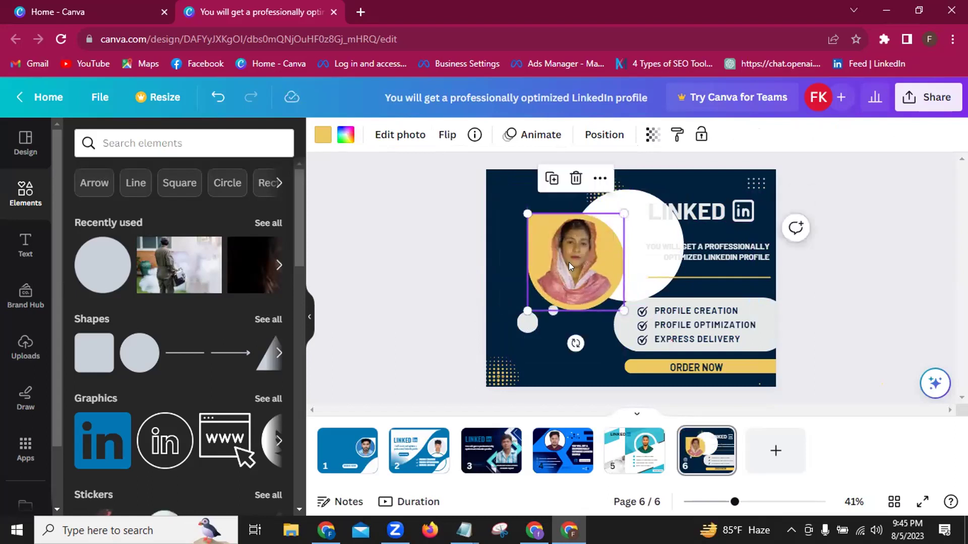
pyautogui.moveTo(568, 262); pyautogui.dragTo(553, 248)
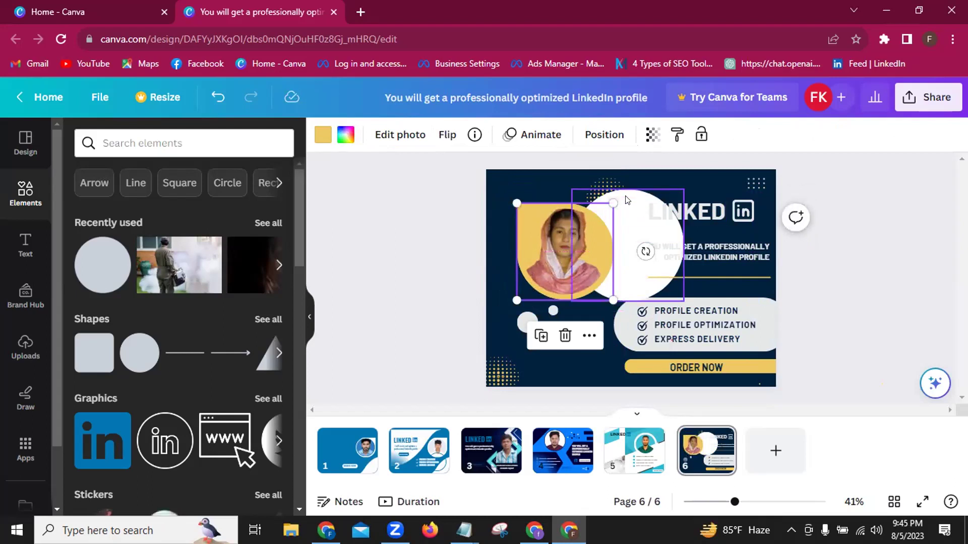
pyautogui.moveTo(630, 202); pyautogui.dragTo(554, 199)
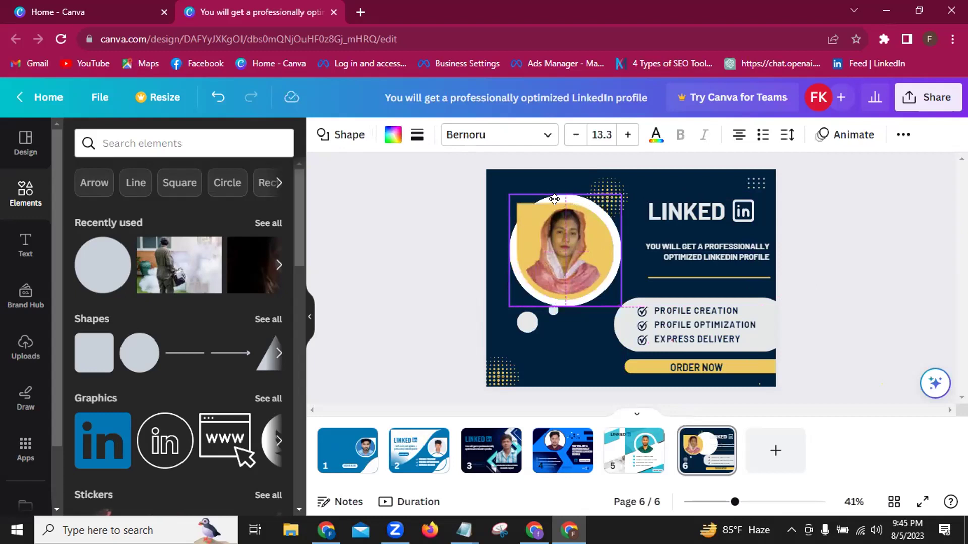
pyautogui.moveTo(554, 199); pyautogui.dragTo(555, 199)
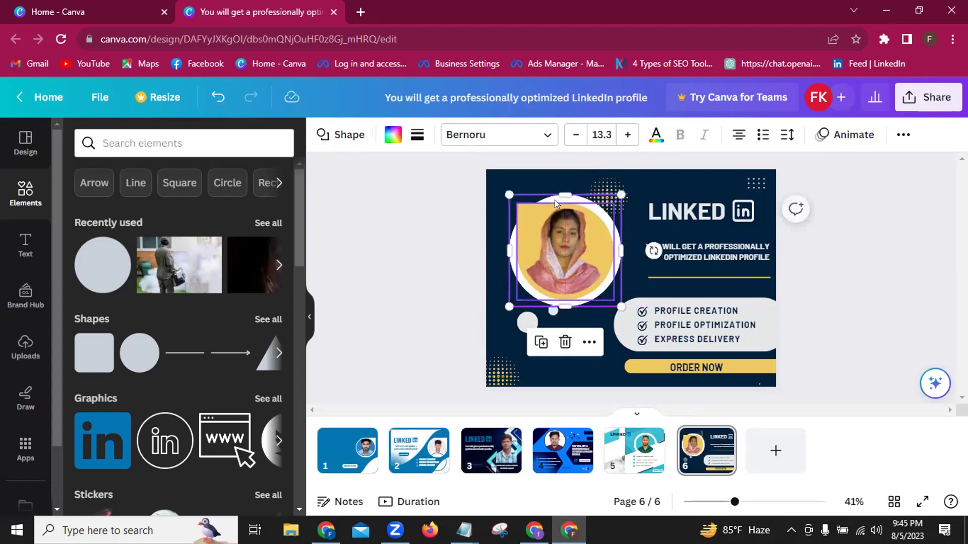
pyautogui.click(449, 266)
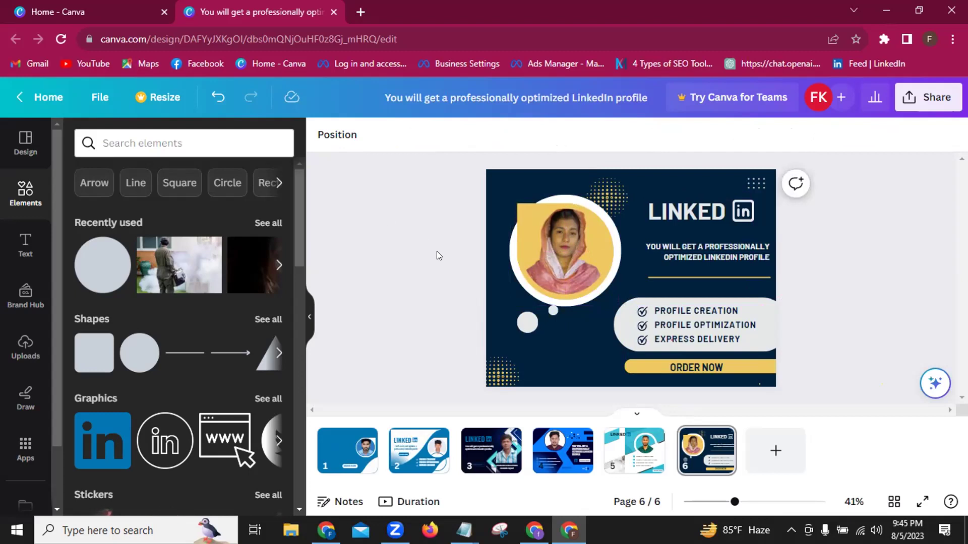
# - Set the portrait's background colour to white, after briefly trying dark navy
pyautogui.click(527, 220)
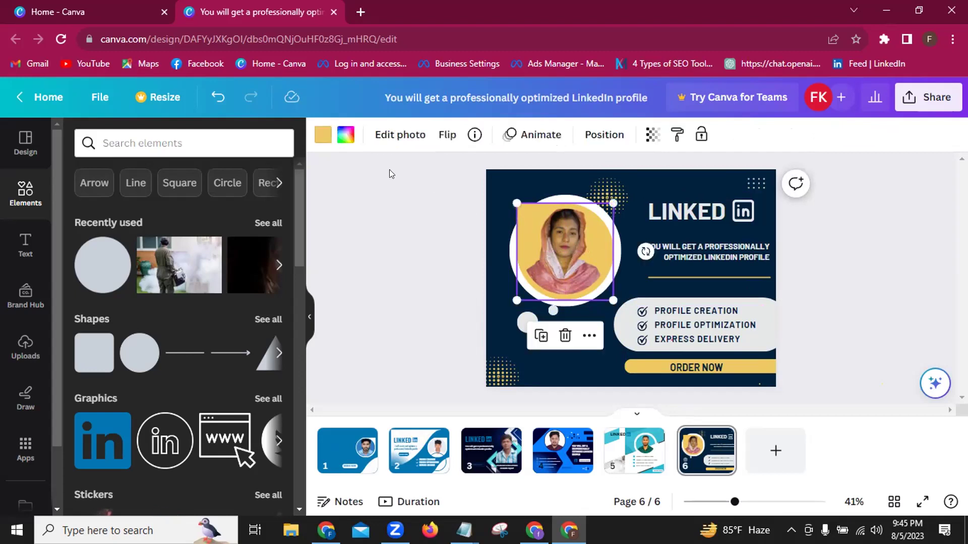
pyautogui.click(322, 135)
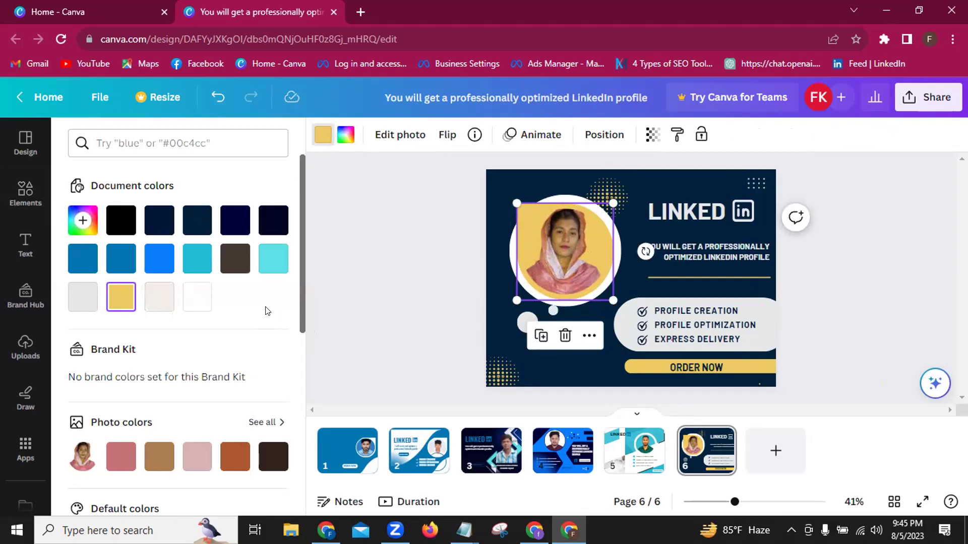
pyautogui.click(156, 221)
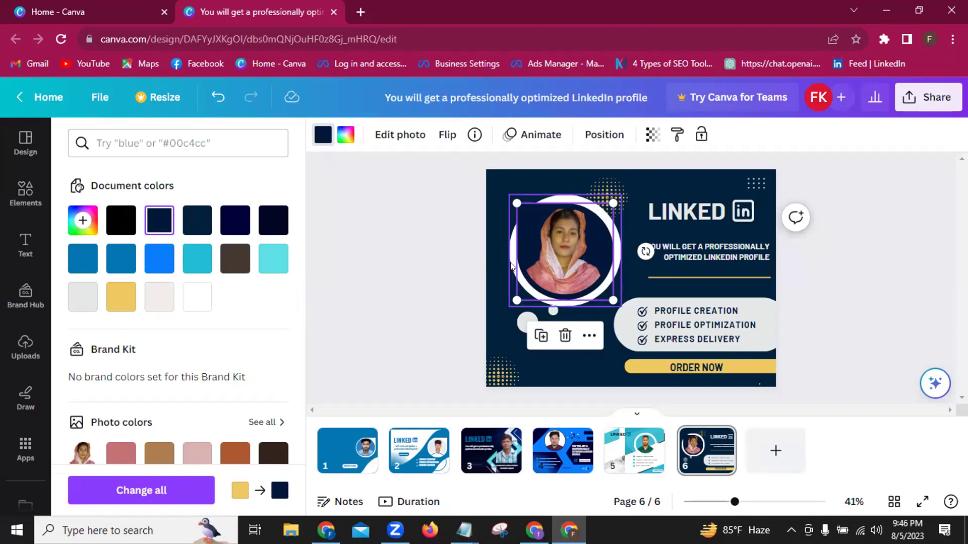
pyautogui.click(199, 299)
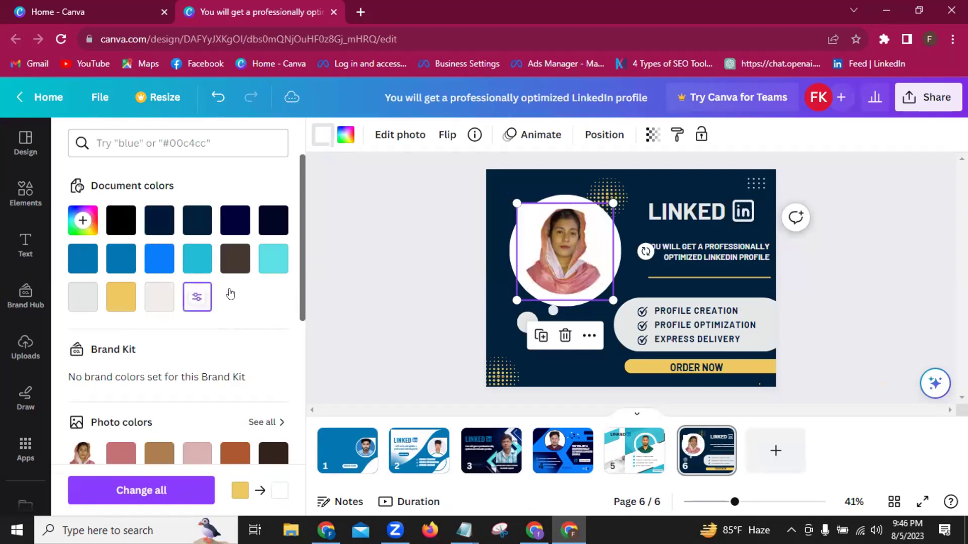
# - Turn the larger circle behind the portrait yellow to form a ring
pyautogui.click(506, 255)
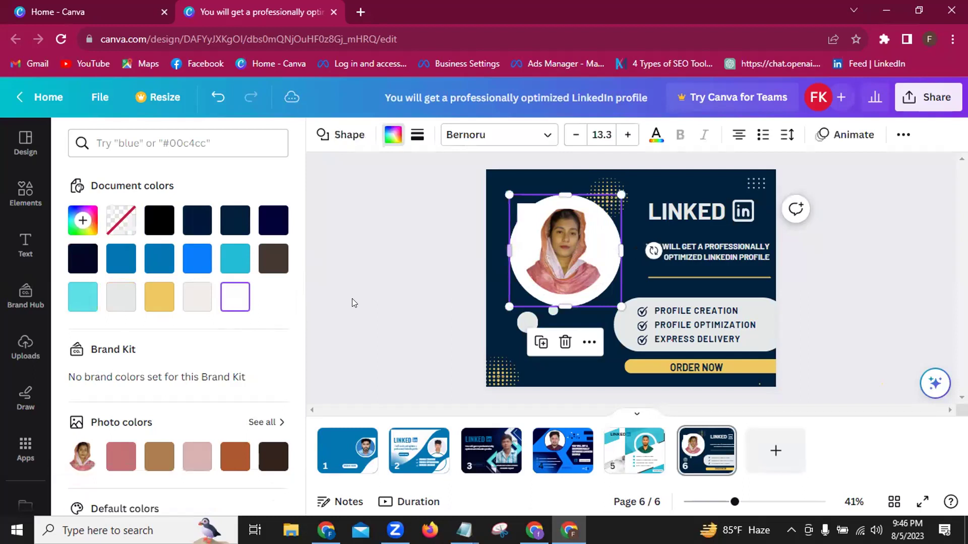
pyautogui.click(162, 302)
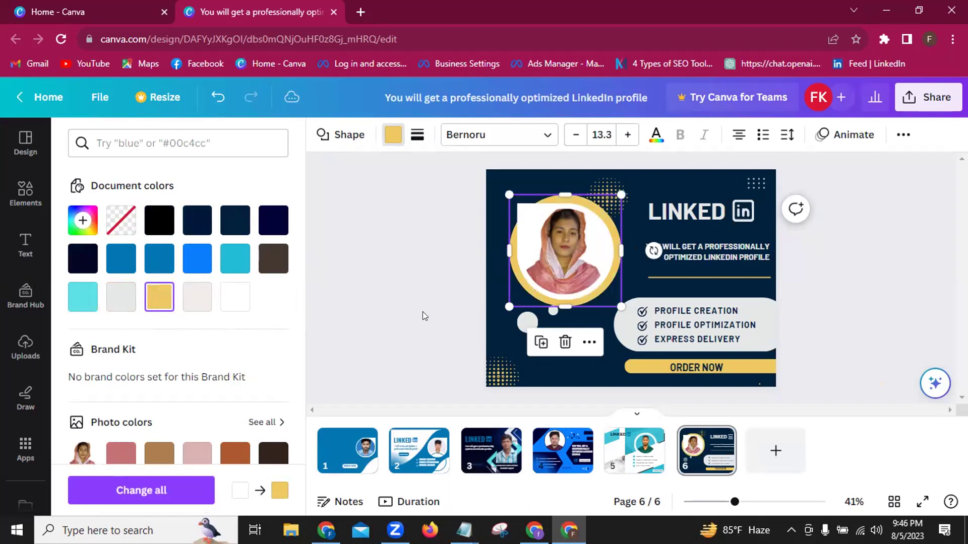
pyautogui.press('Escape')
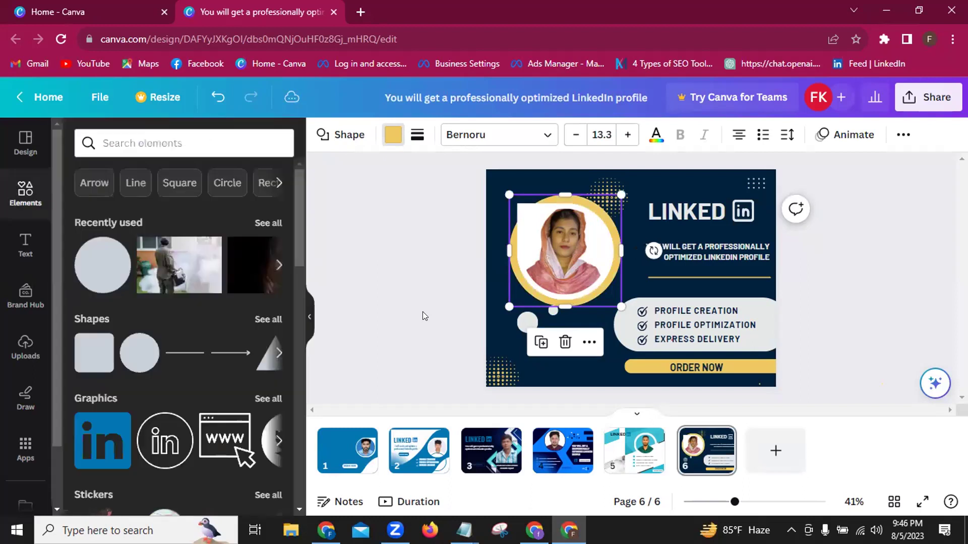
# - Nudge the top dot pattern slightly to the right
pyautogui.click(422, 312)
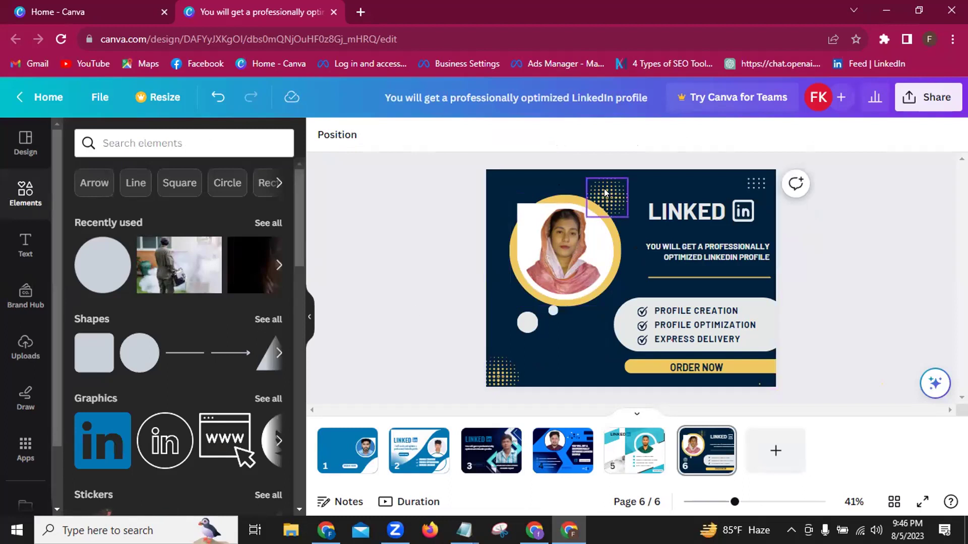
pyautogui.moveTo(606, 193); pyautogui.dragTo(619, 193)
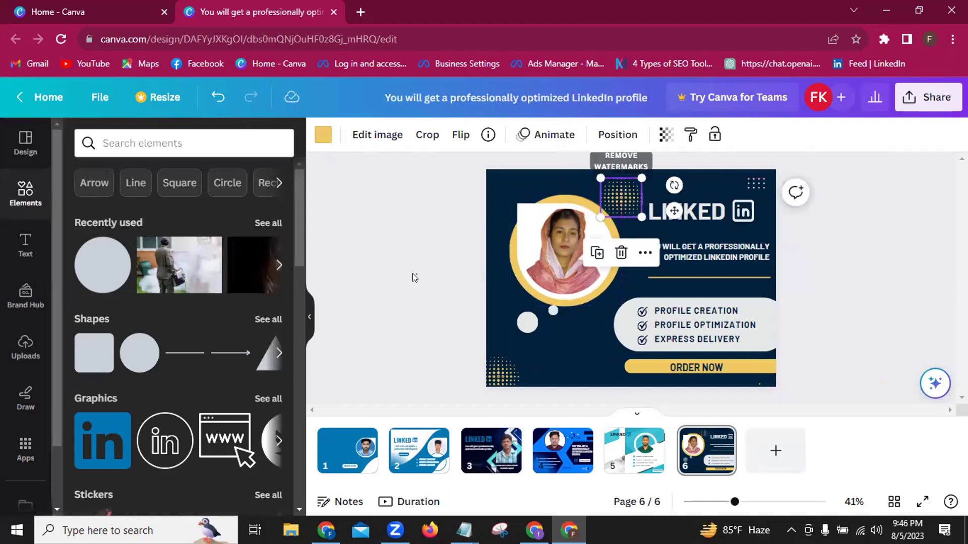
pyautogui.click(453, 299)
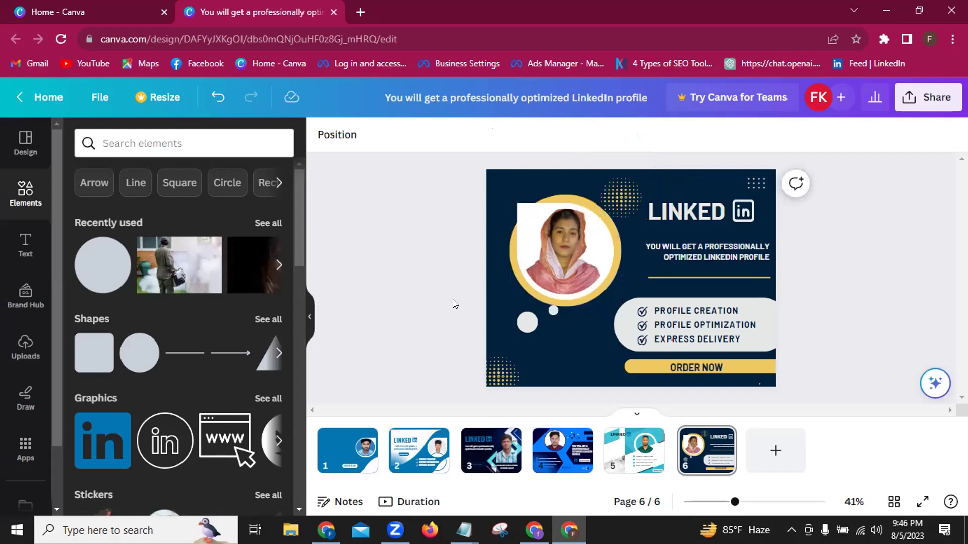
# - Narrow the service checklist panel by dragging its corner inward
pyautogui.click(626, 344)
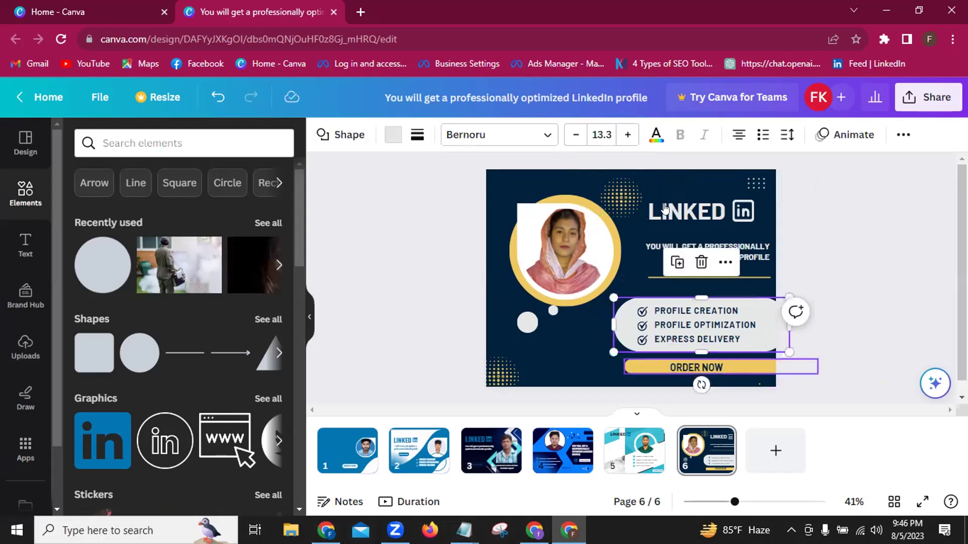
pyautogui.moveTo(789, 352); pyautogui.dragTo(767, 339)
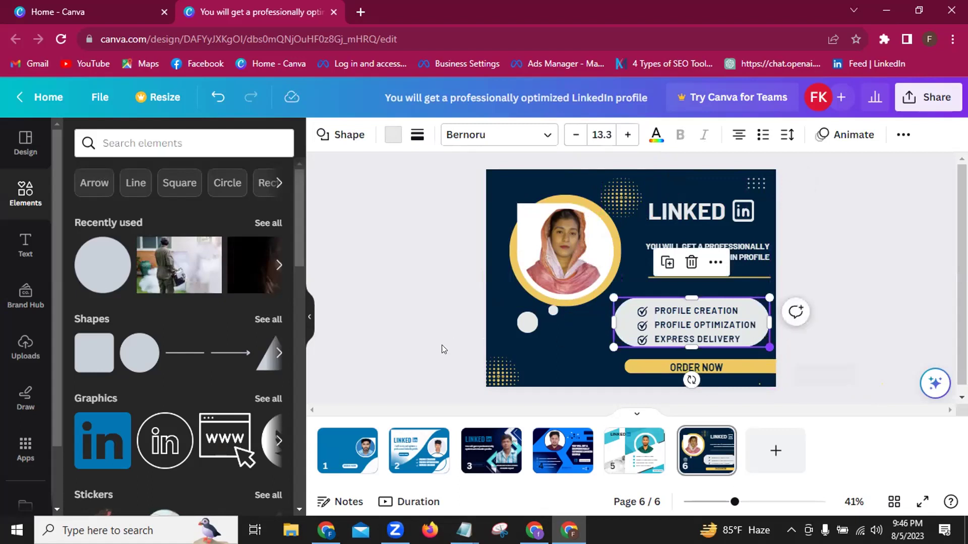
pyautogui.click(605, 337)
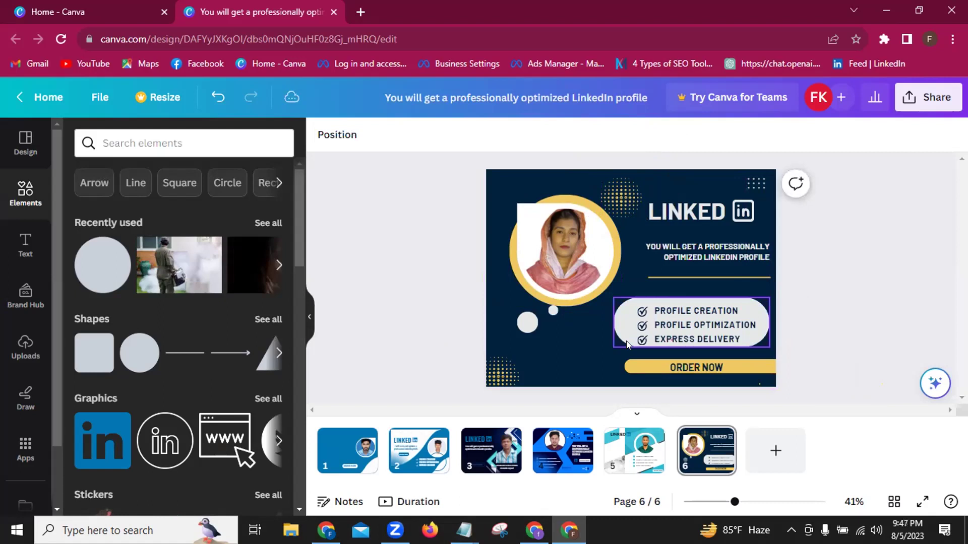
pyautogui.click(626, 344)
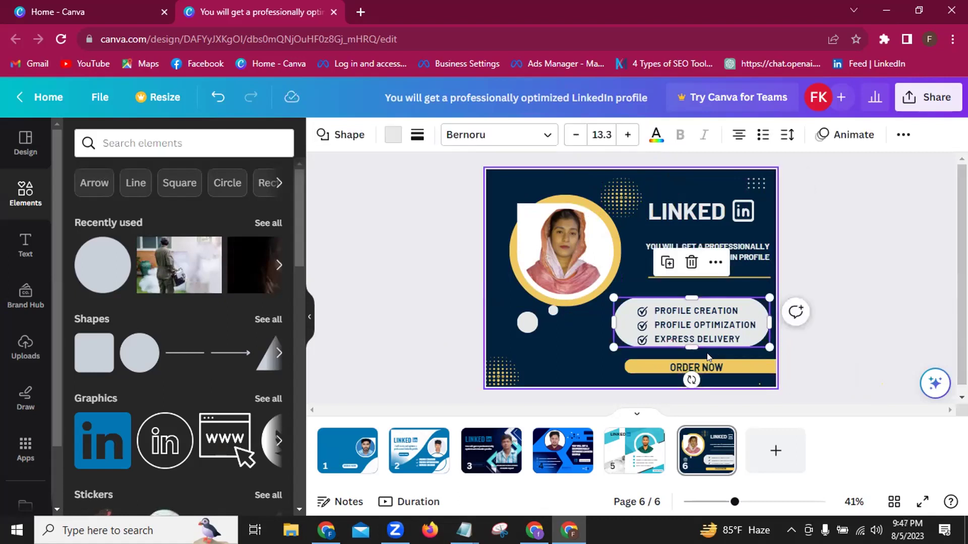
# - Stretch the ORDER NOW bar further left, widening it to 703 × 53
pyautogui.click(460, 321)
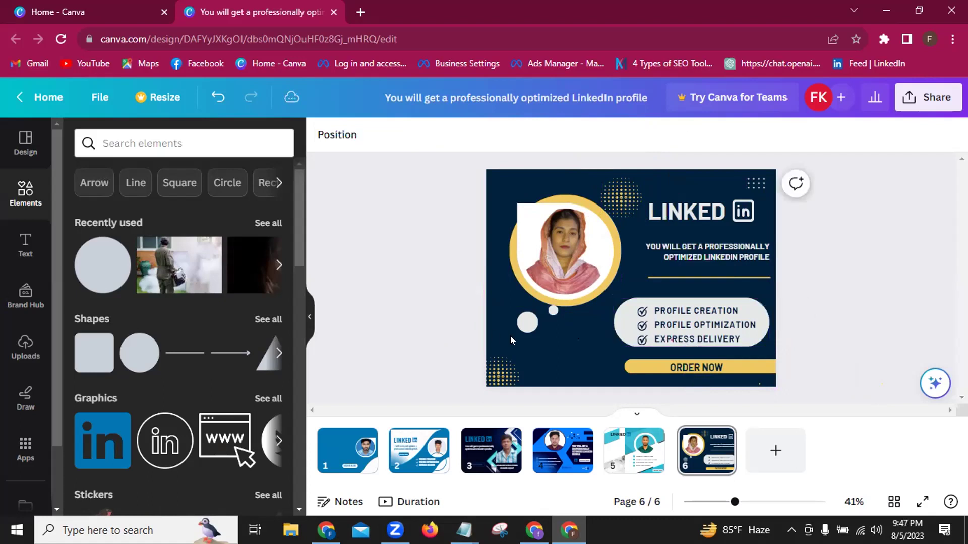
pyautogui.click(630, 363)
pyautogui.moveTo(619, 370); pyautogui.dragTo(607, 372)
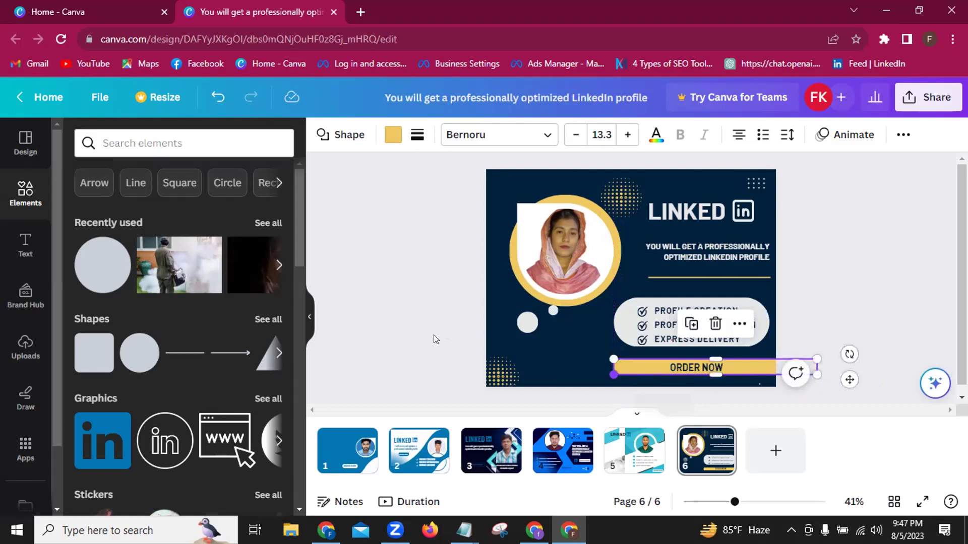
pyautogui.click(465, 336)
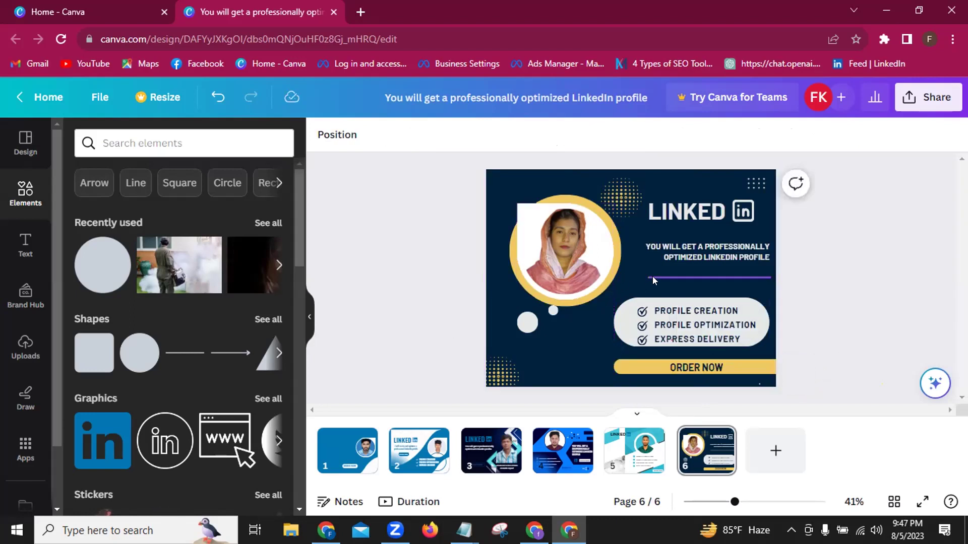
# - Extend the divider line under the headline left to the photo ring
pyautogui.click(652, 276)
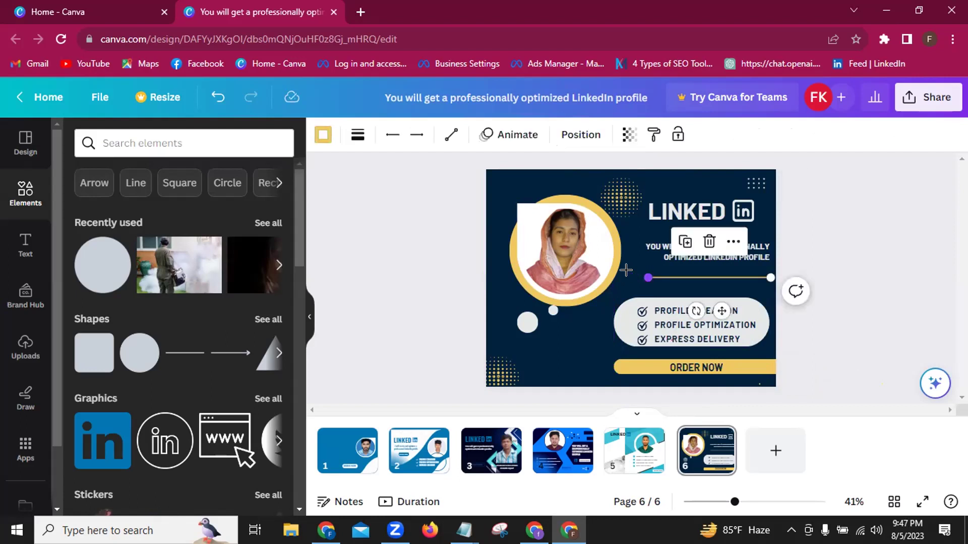
pyautogui.moveTo(648, 278); pyautogui.dragTo(623, 271)
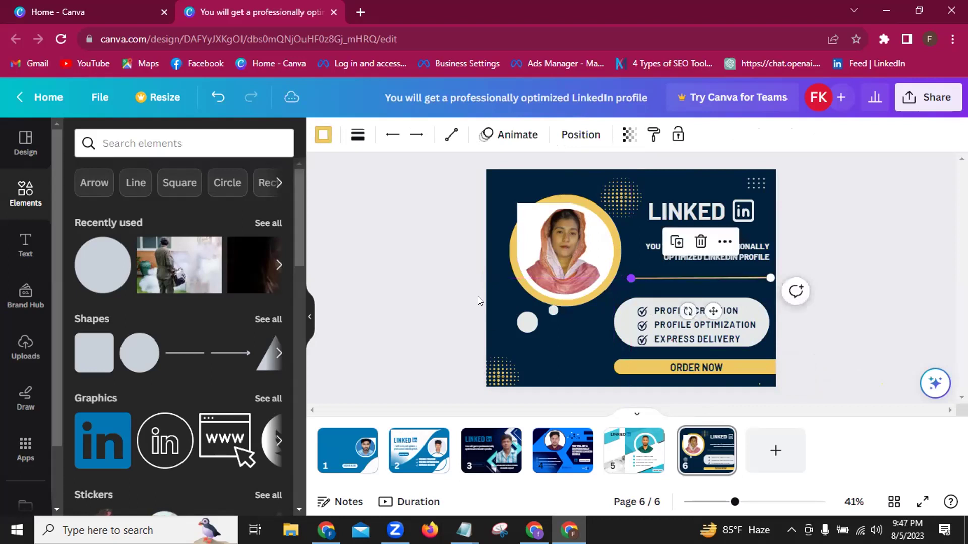
pyautogui.click(478, 297)
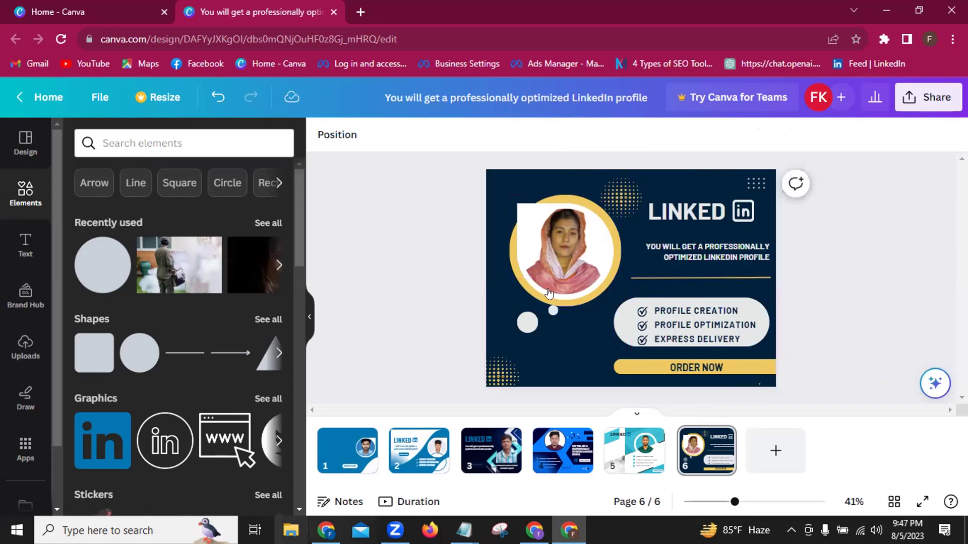
# - Increase the profile headline's font size to 22.6
pyautogui.click(665, 261)
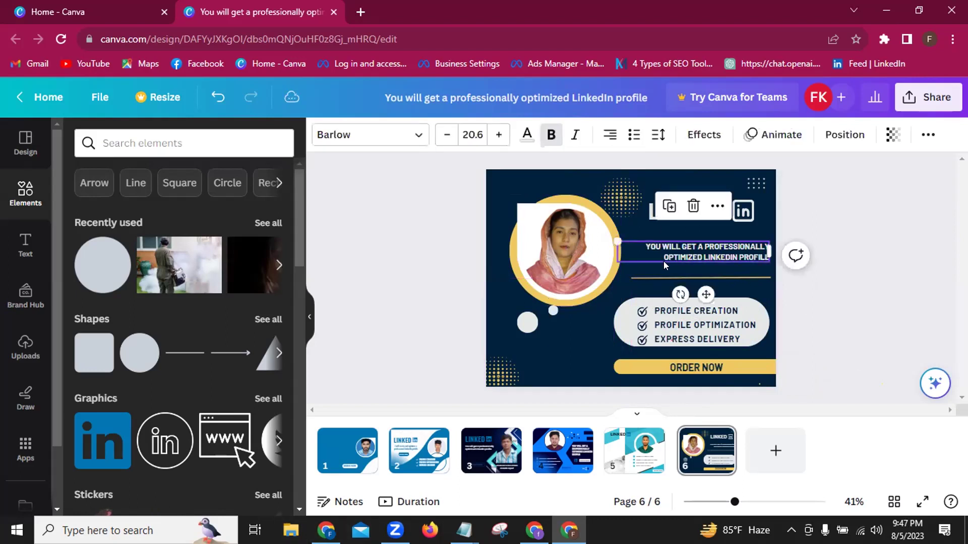
pyautogui.click(496, 135)
pyautogui.click(496, 135)
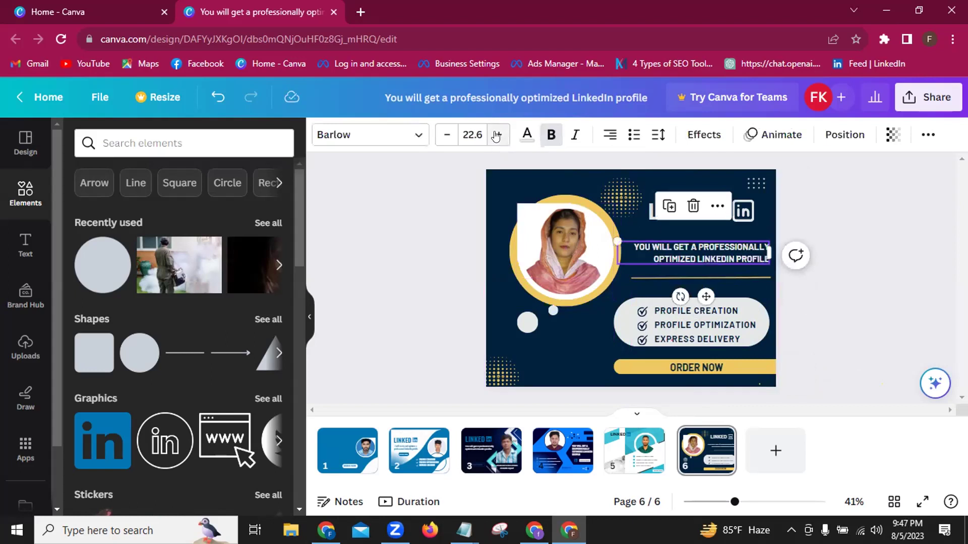
pyautogui.click(414, 287)
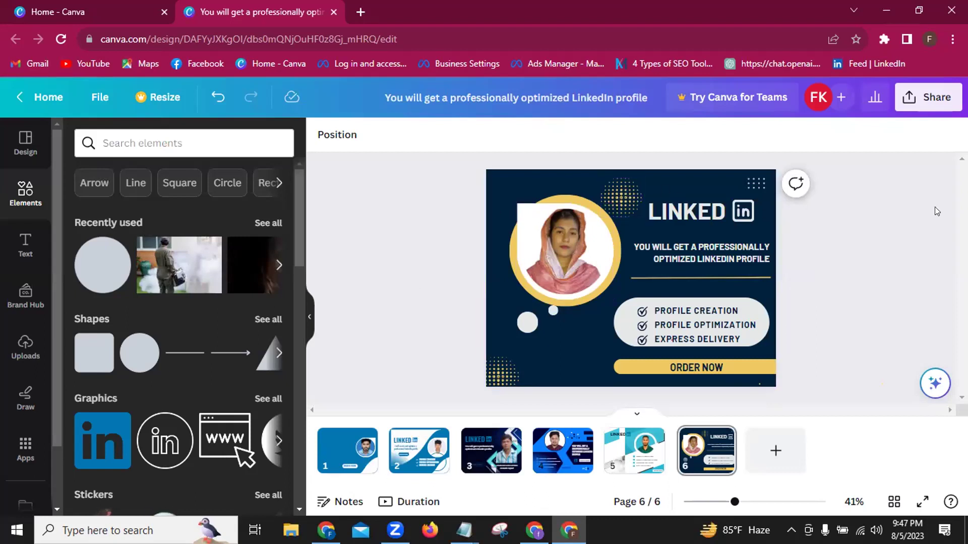
pyautogui.click(922, 108)
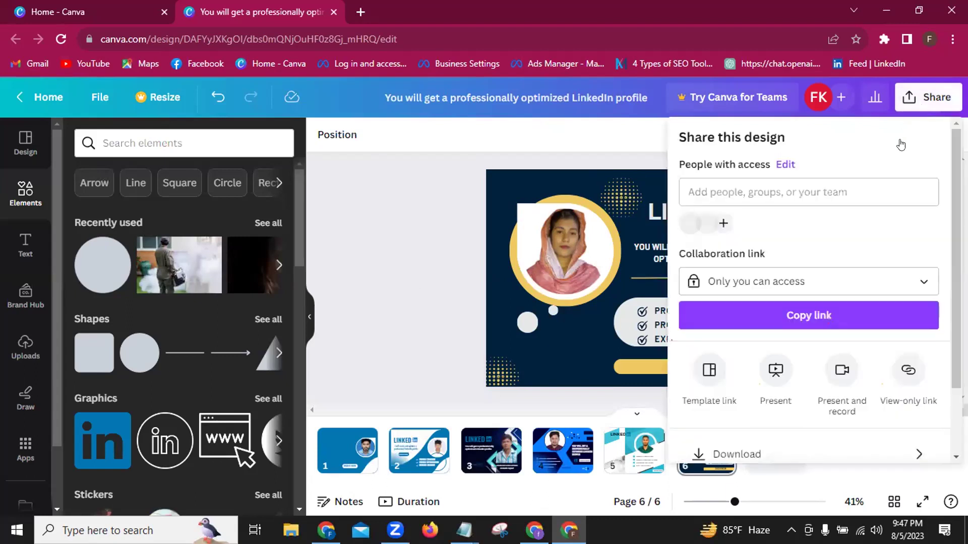
pyautogui.click(756, 453)
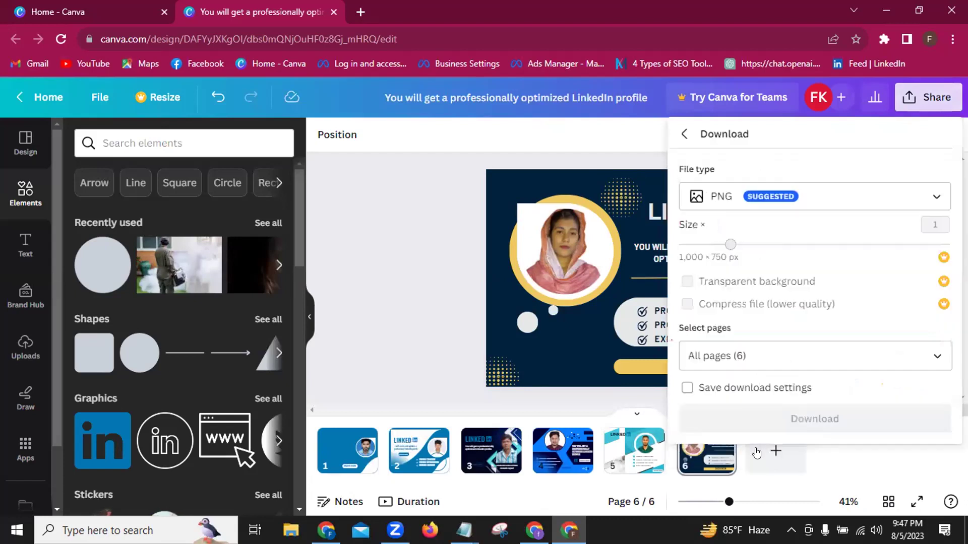
pyautogui.click(934, 199)
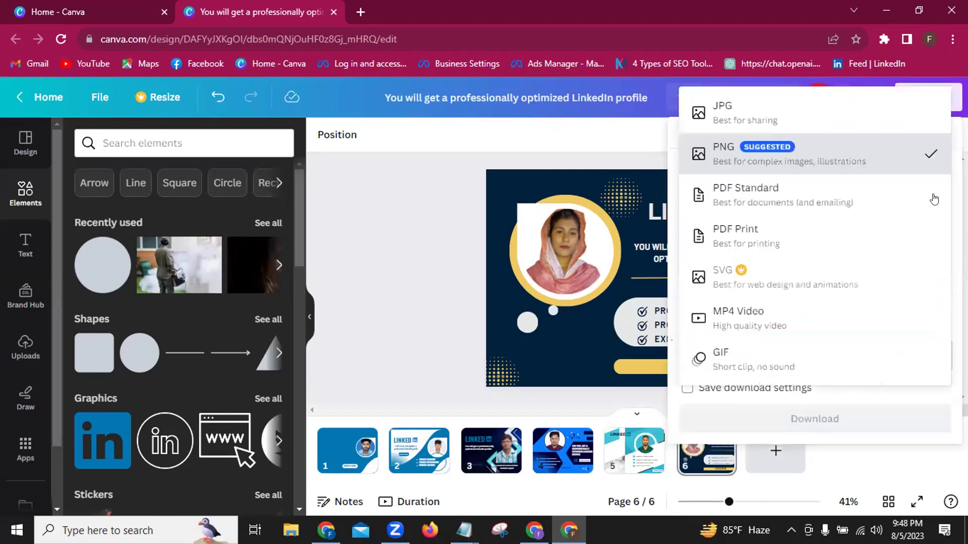
pyautogui.click(754, 107)
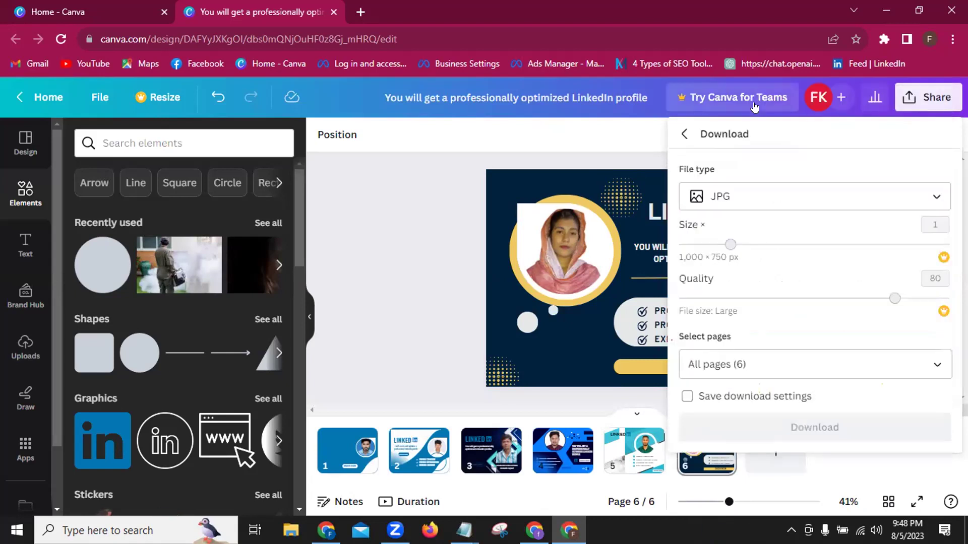
pyautogui.click(936, 366)
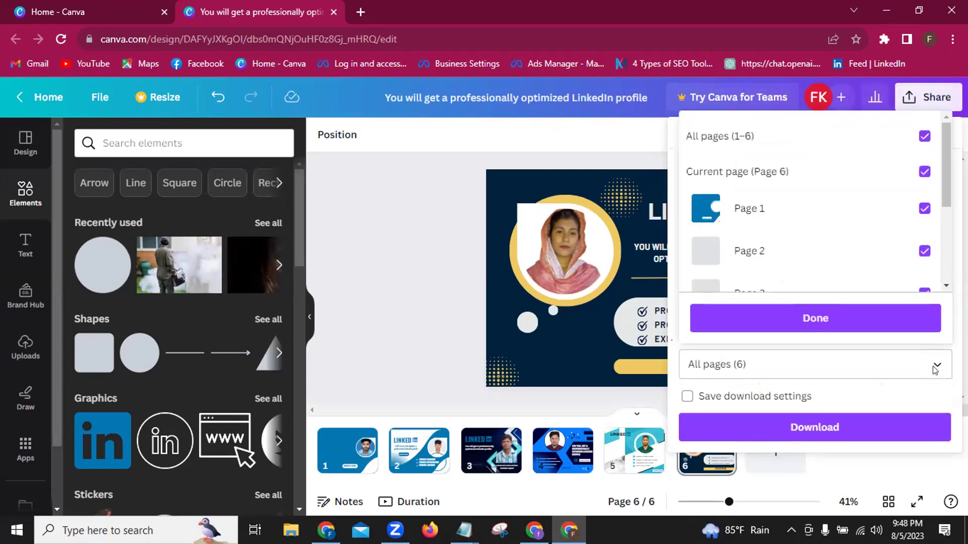
pyautogui.click(924, 137)
pyautogui.press('Escape')
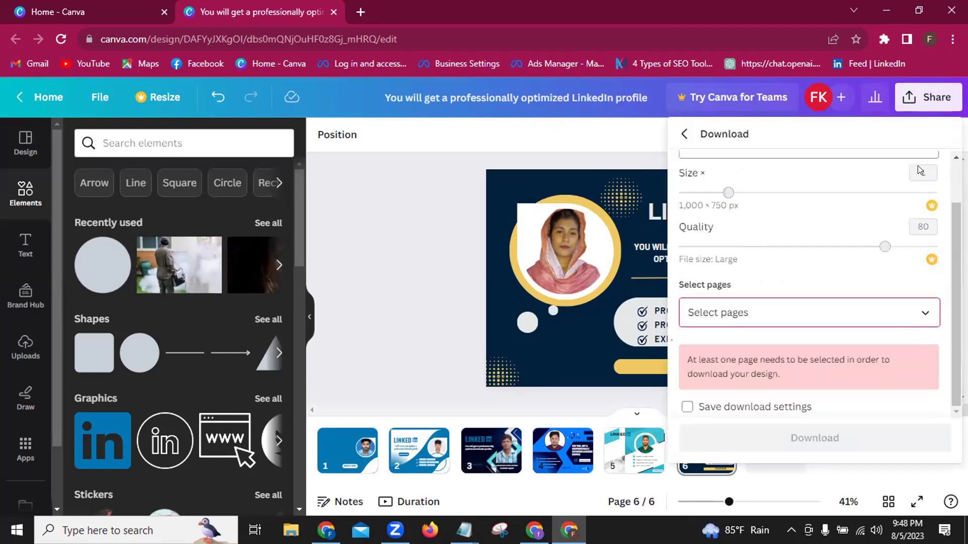
pyautogui.scroll(1, 913, 201)
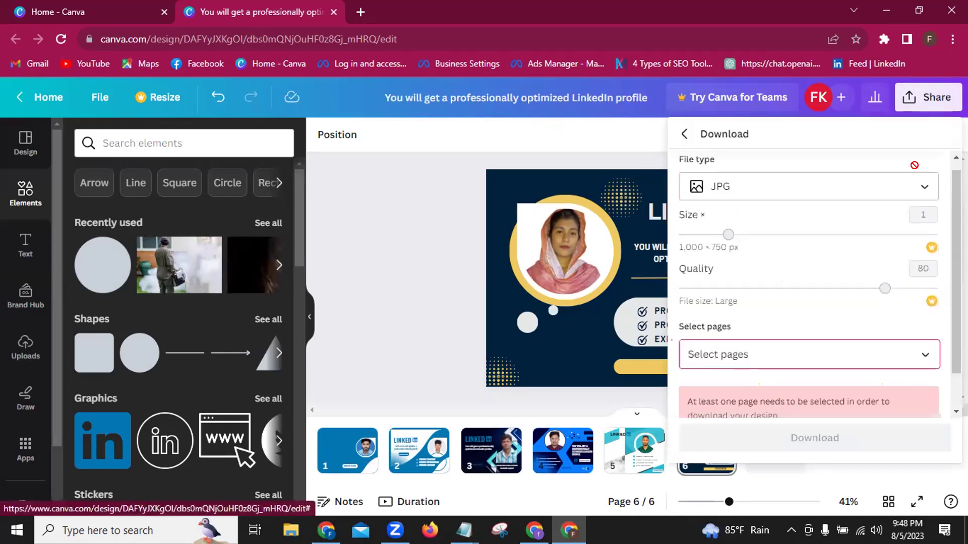
pyautogui.click(930, 367)
pyautogui.scroll(-3, 878, 219)
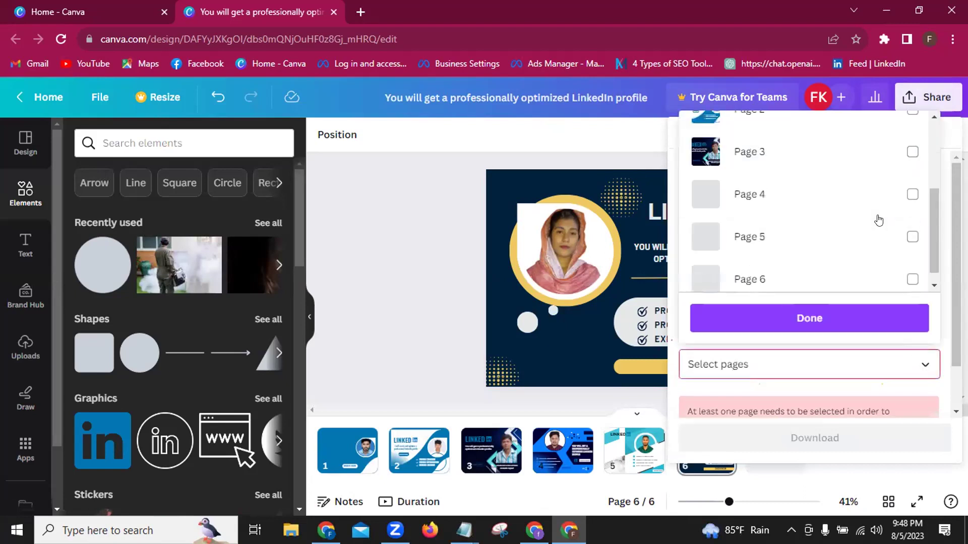
pyautogui.scroll(-1, 878, 221)
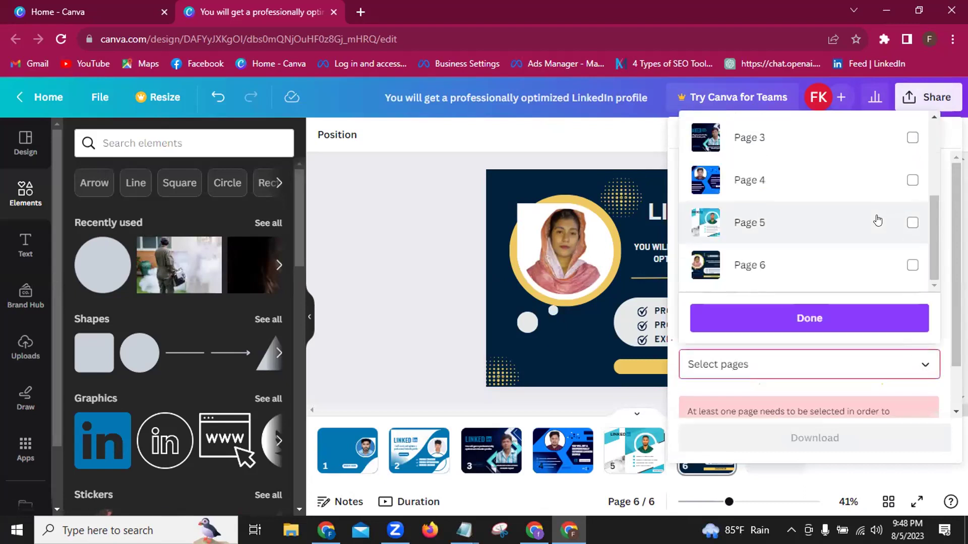
pyautogui.click(912, 265)
pyautogui.click(823, 317)
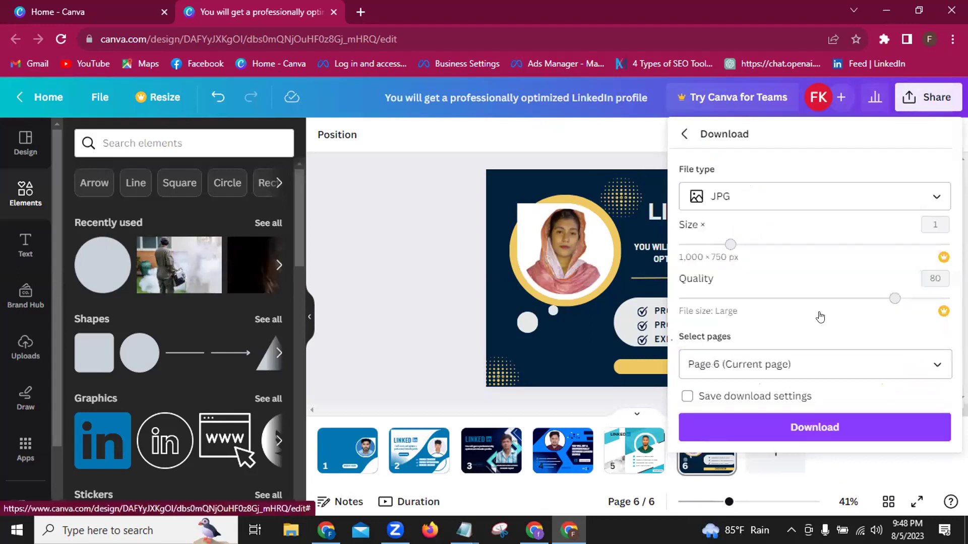
pyautogui.click(798, 427)
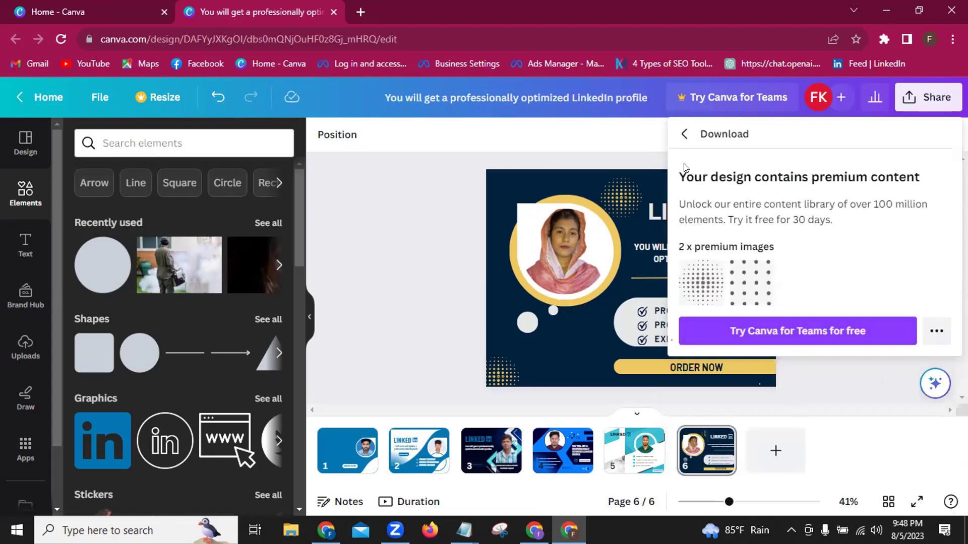
pyautogui.click(682, 134)
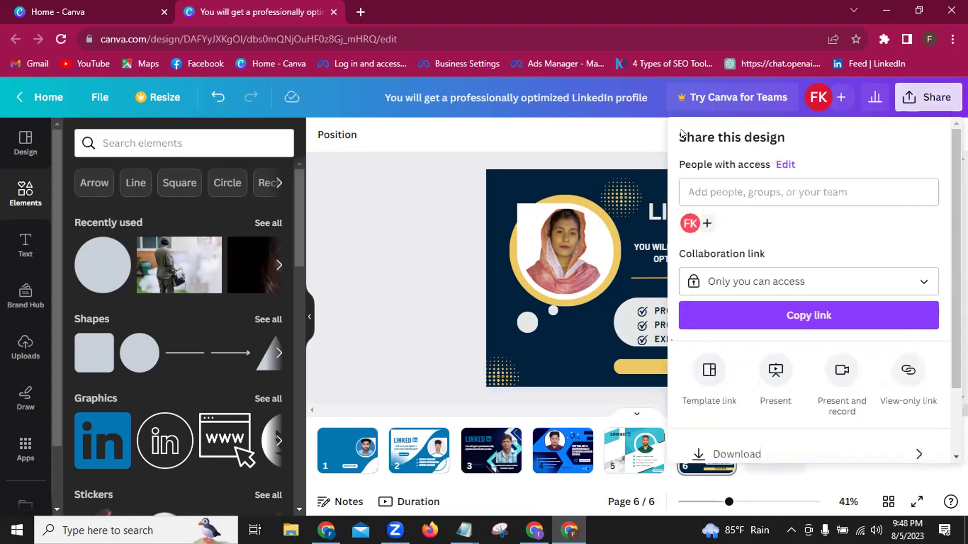
pyautogui.click(415, 210)
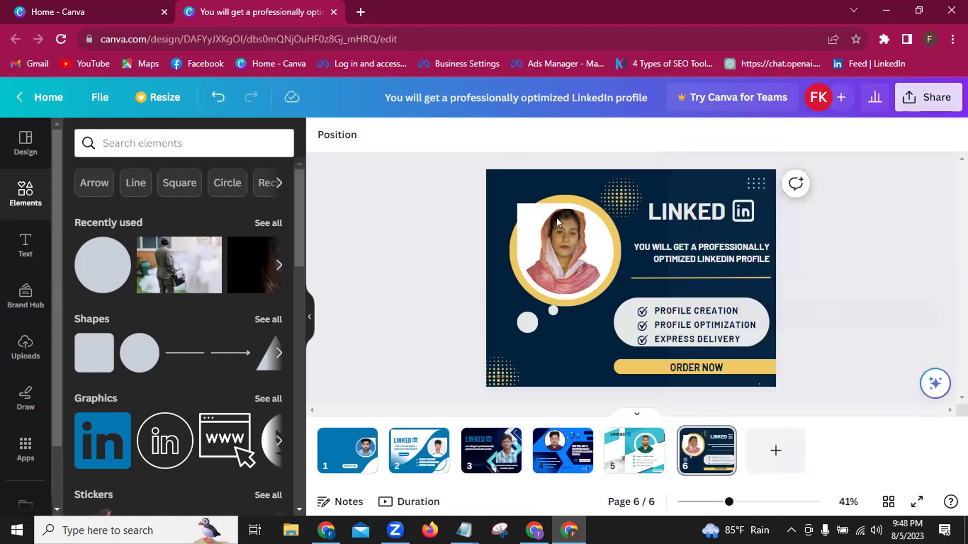
# - Delete the premium dot patterns above LINKED, at bottom-left, and at top-right
pyautogui.click(620, 199)
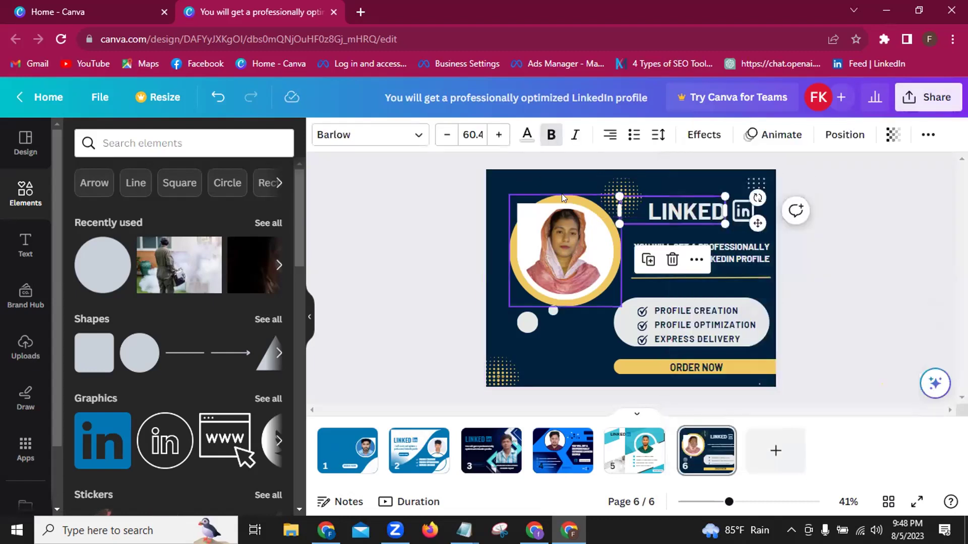
pyautogui.click(617, 182)
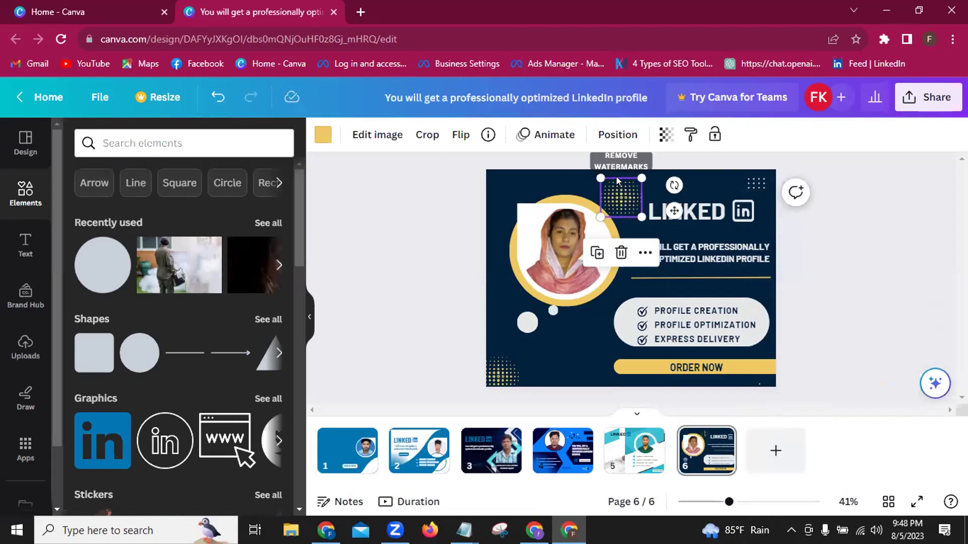
pyautogui.press('Delete')
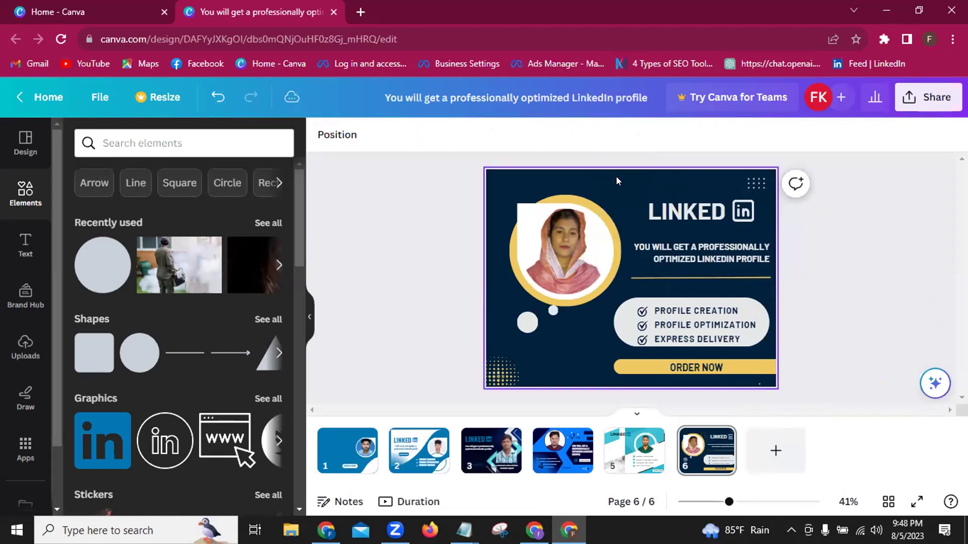
pyautogui.click(494, 380)
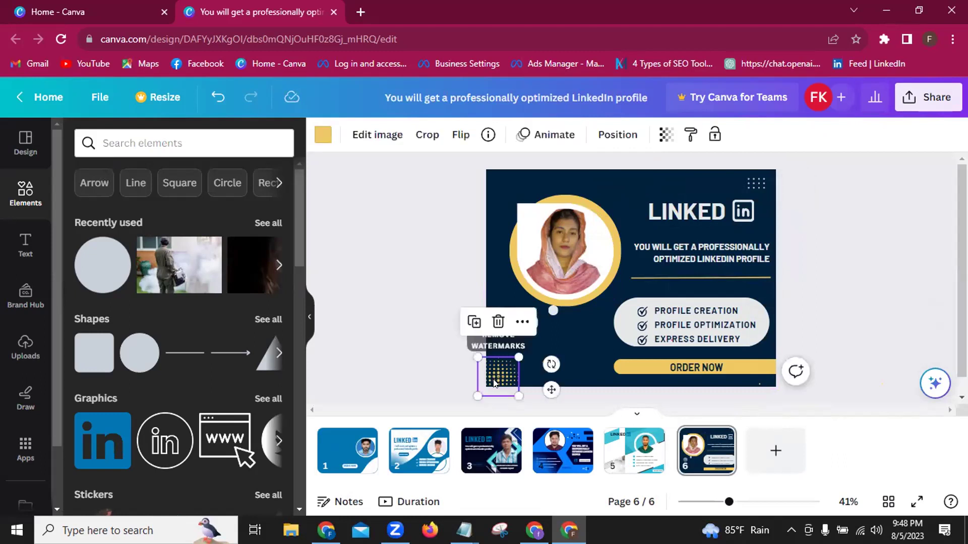
pyautogui.press('Delete')
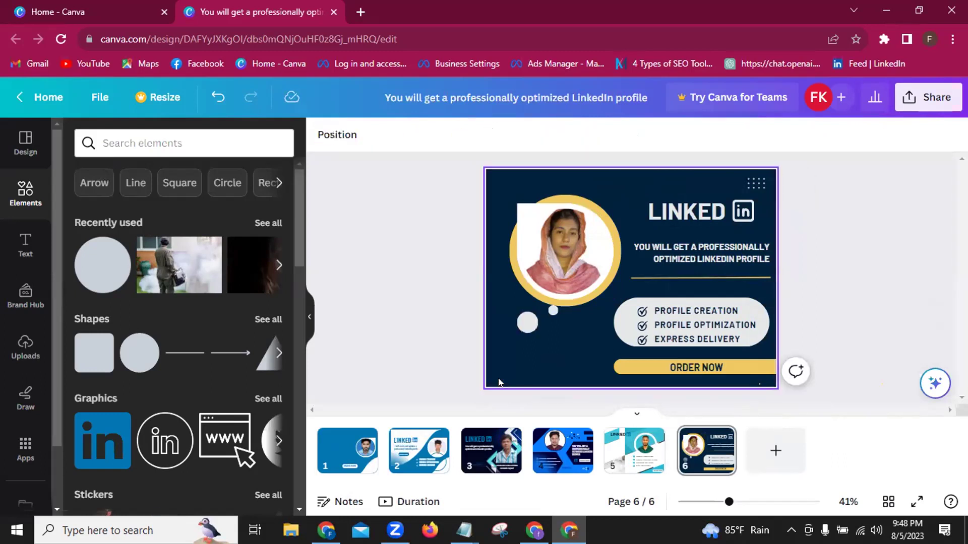
pyautogui.click(752, 186)
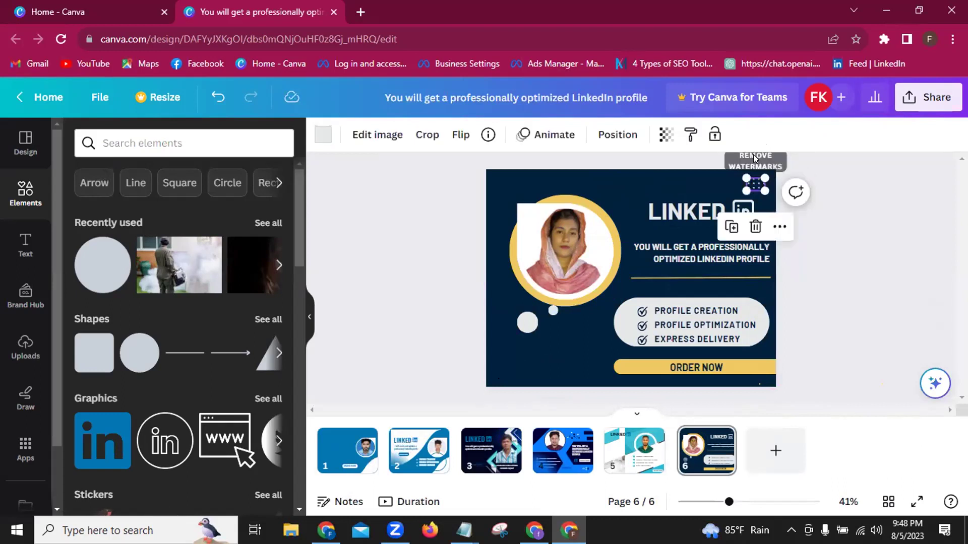
pyautogui.press('Delete')
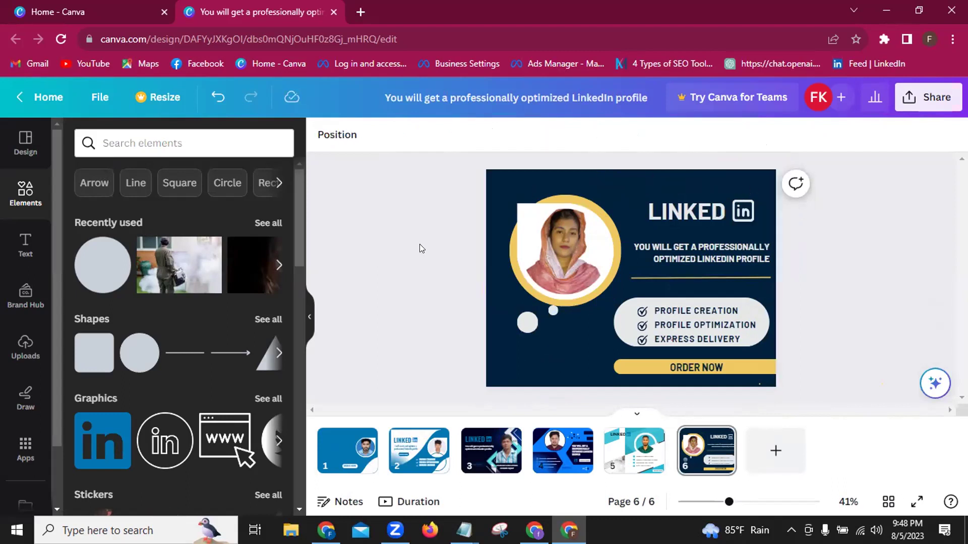
# - Search Elements for 'dot' and show all the dot graphics results
pyautogui.click(122, 135)
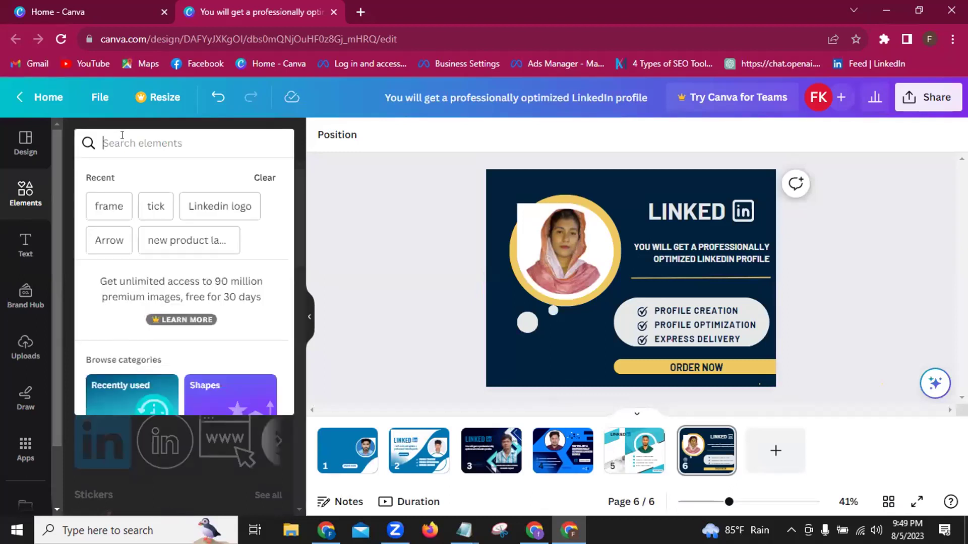
pyautogui.write('dot')
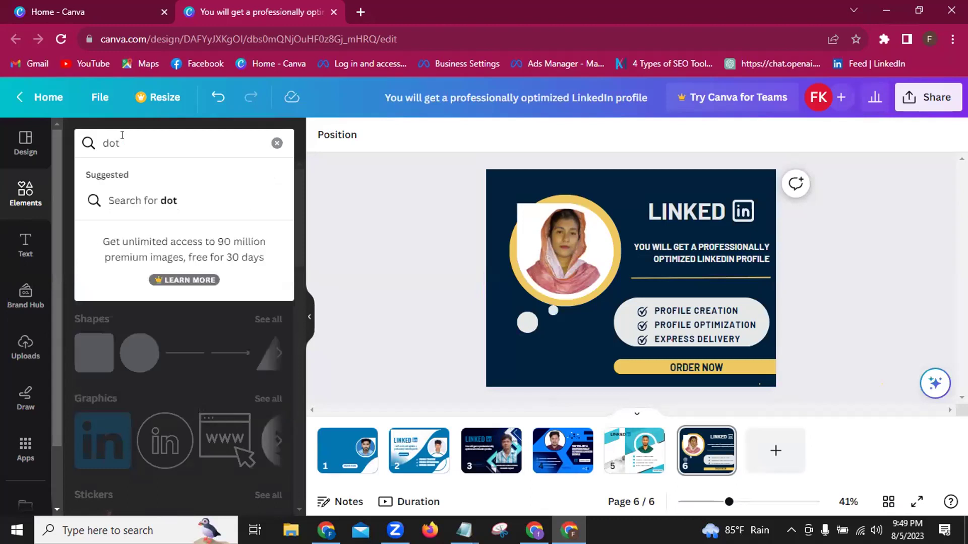
pyautogui.click(186, 200)
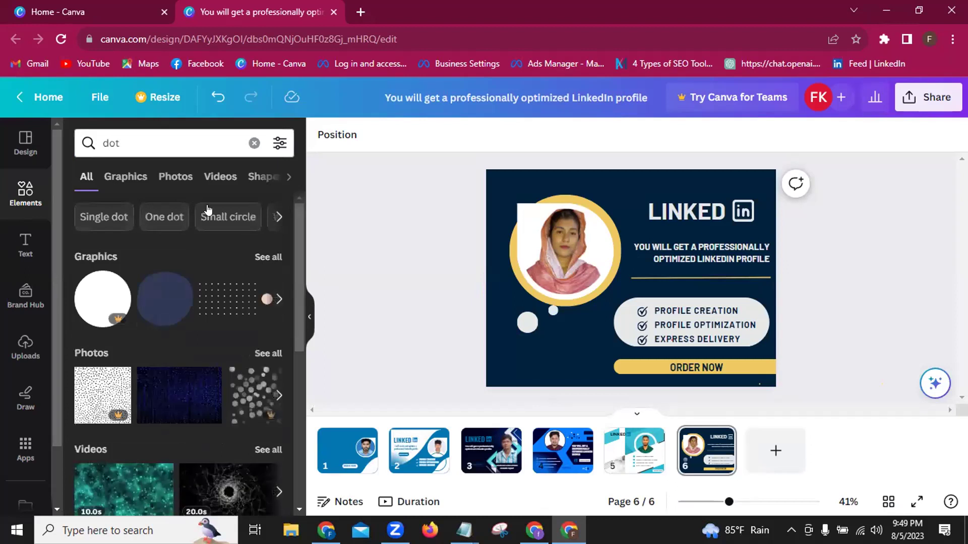
pyautogui.click(261, 258)
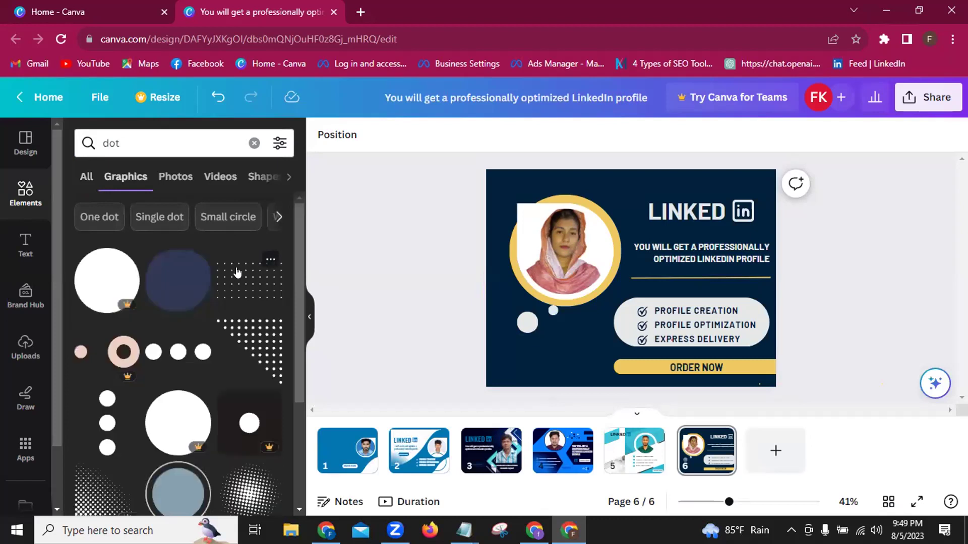
pyautogui.scroll(-3, 290, 334)
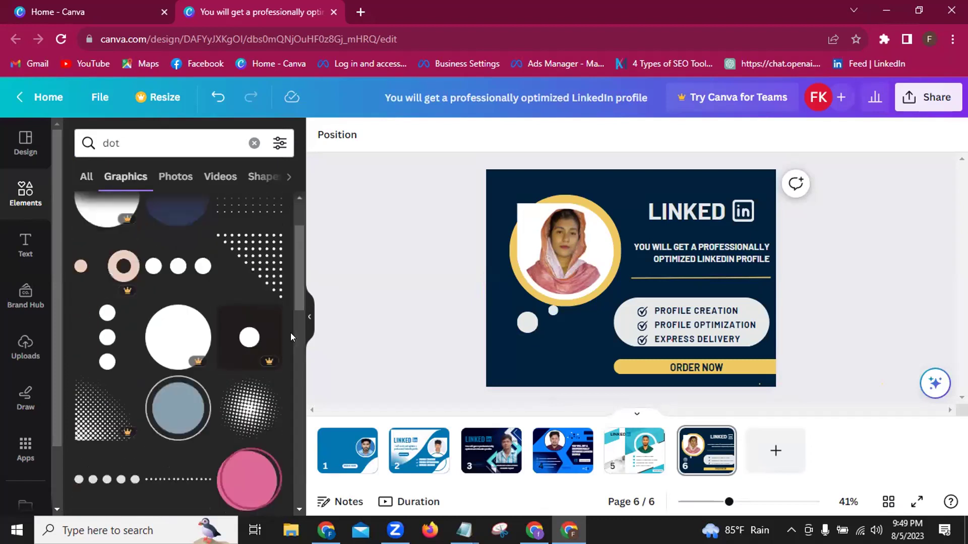
pyautogui.scroll(3, 290, 333)
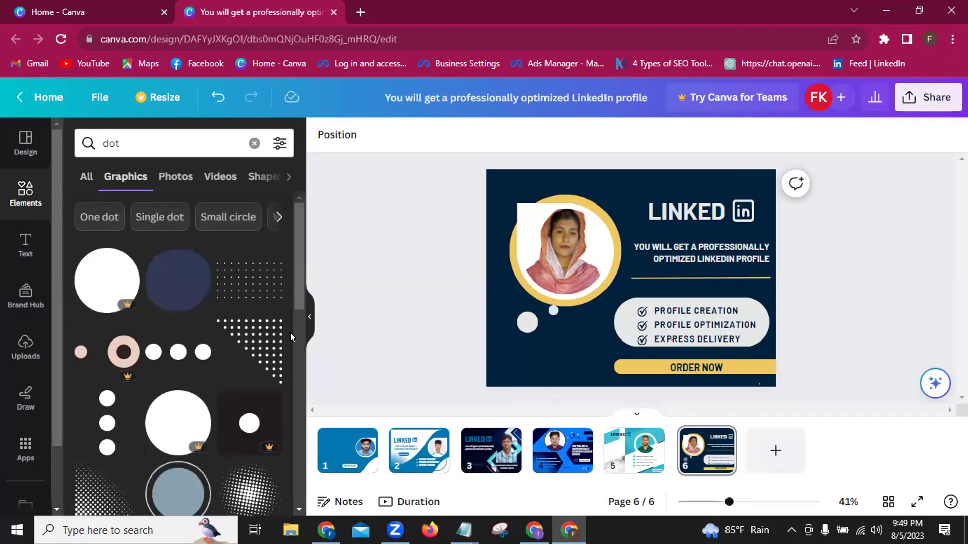
# - Add the dotted triangle graphic and shrink it into the bottom-left corner
pyautogui.click(244, 338)
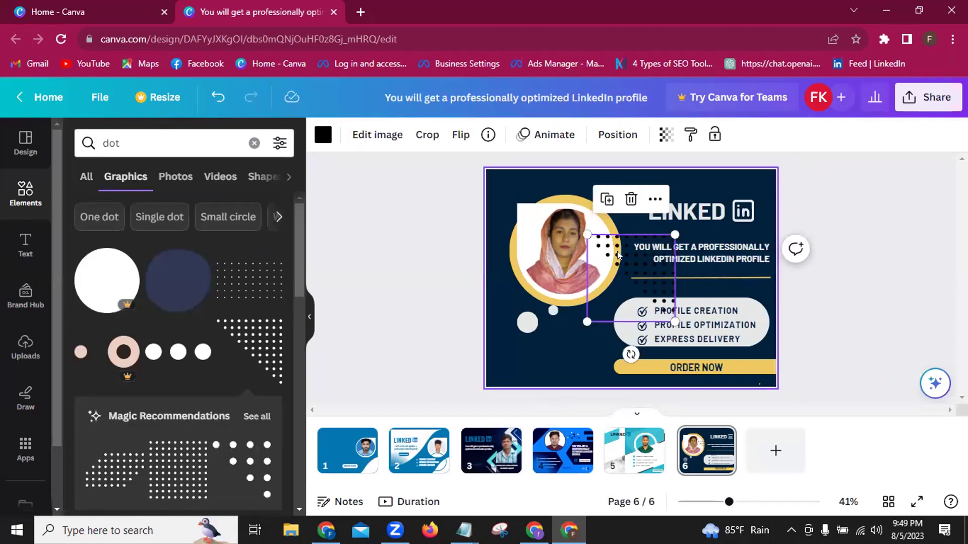
pyautogui.moveTo(606, 287); pyautogui.dragTo(491, 370)
pyautogui.moveTo(487, 326); pyautogui.dragTo(511, 350)
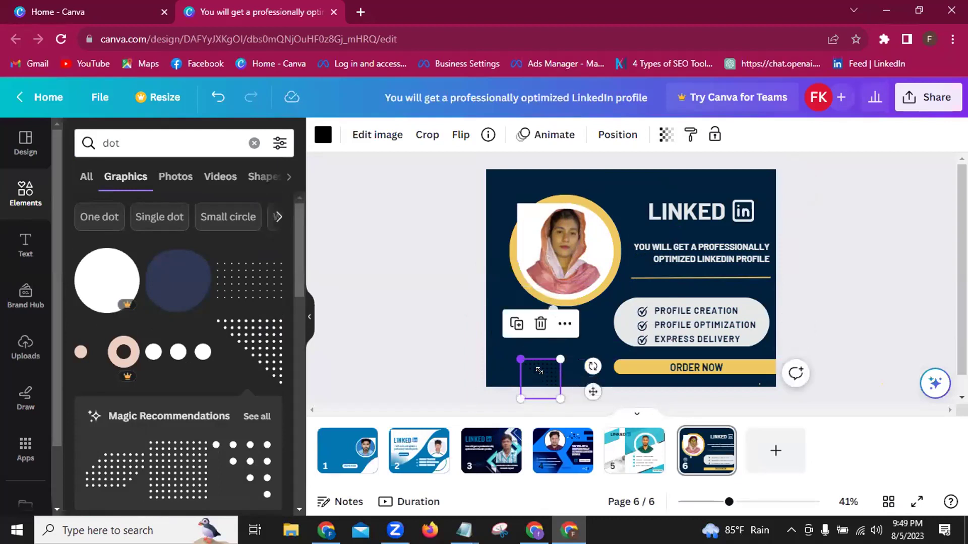
pyautogui.moveTo(575, 384); pyautogui.dragTo(554, 375)
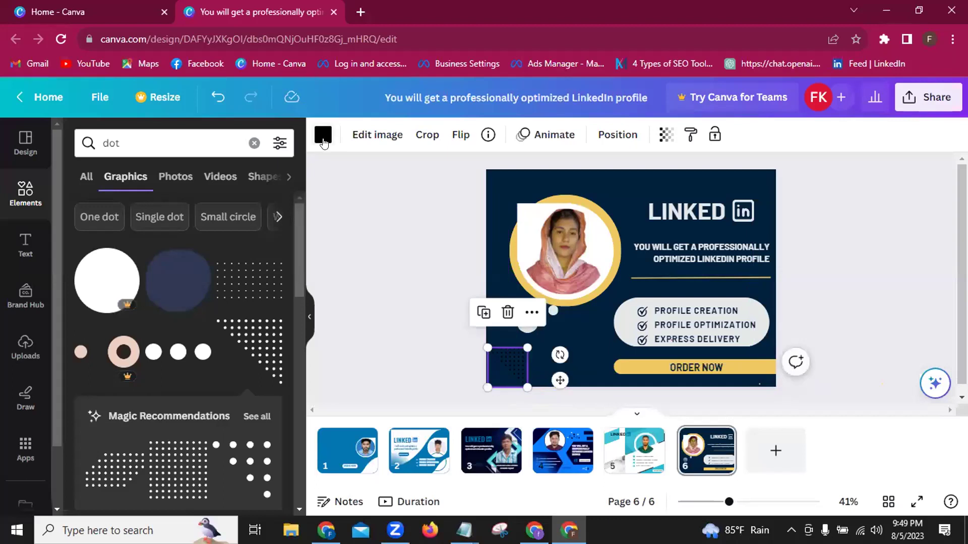
# - Make the dotted triangle white and flip it horizontally
pyautogui.click(323, 143)
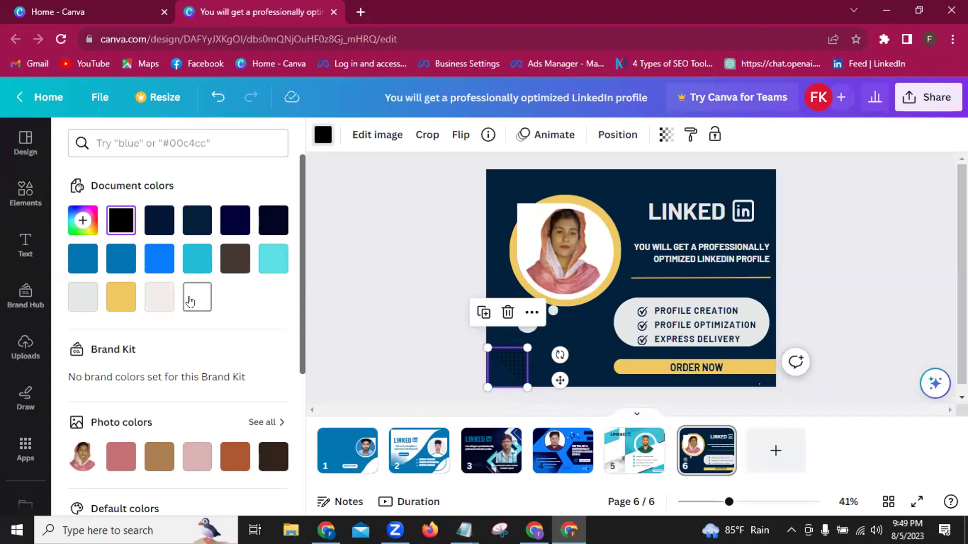
pyautogui.click(190, 302)
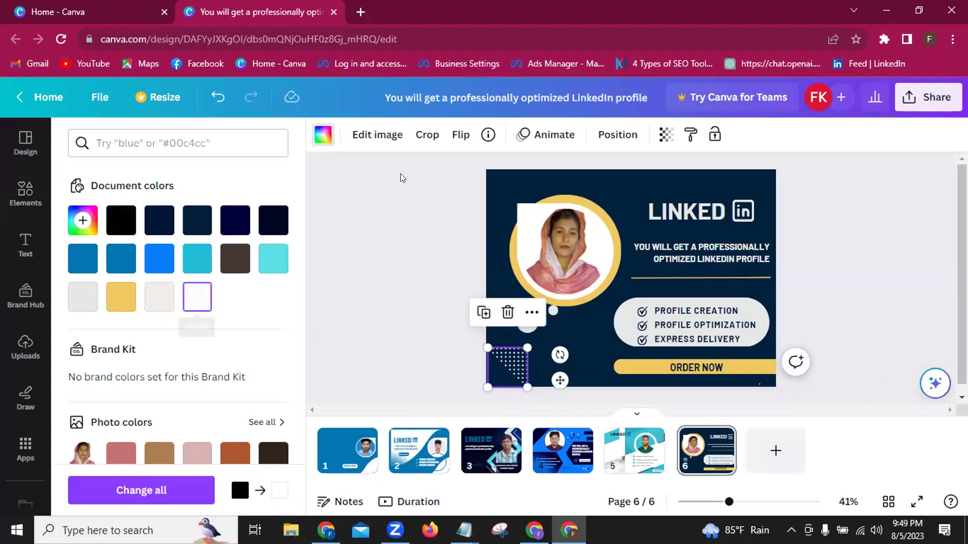
pyautogui.click(453, 135)
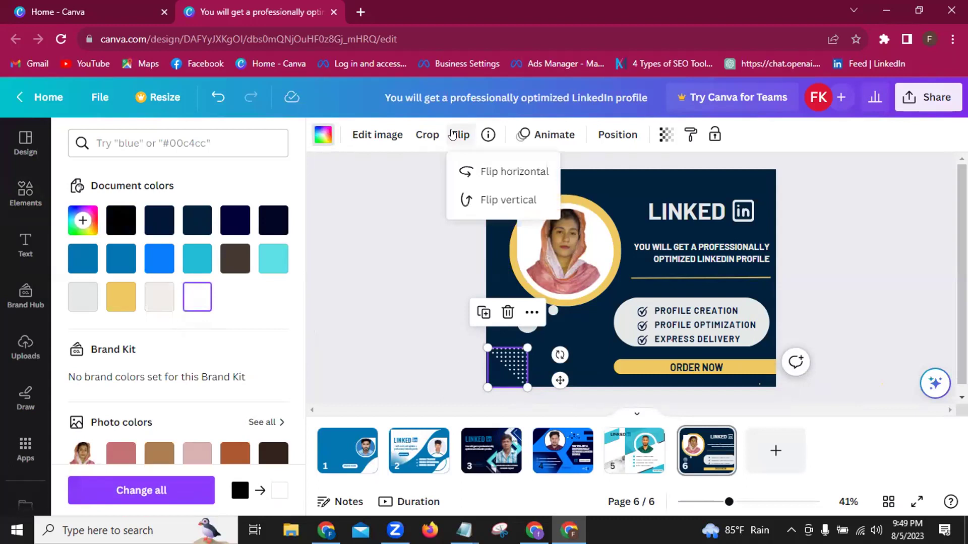
pyautogui.click(473, 173)
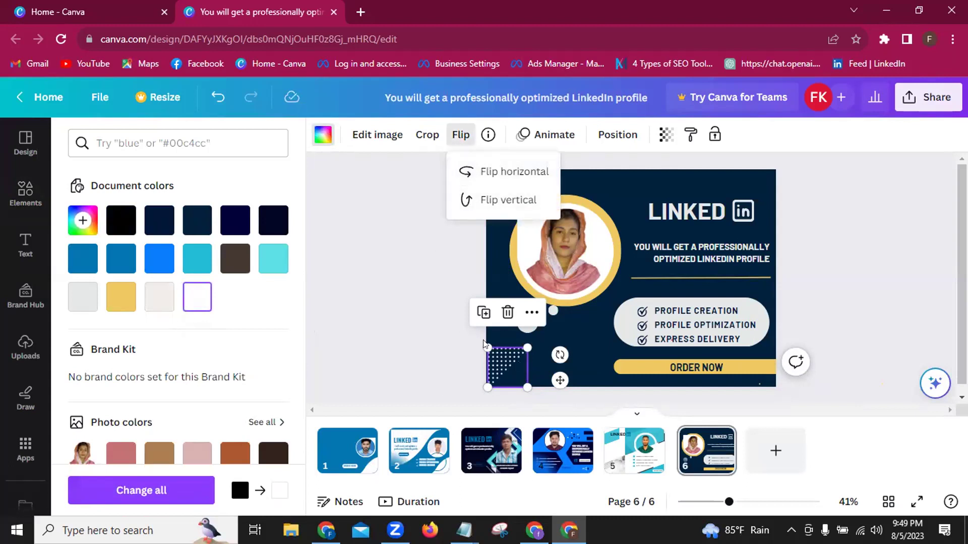
pyautogui.click(553, 350)
# - Rotate the dotted triangle to about -91° so its dots fan into the corner
pyautogui.moveTo(553, 350); pyautogui.dragTo(489, 326)
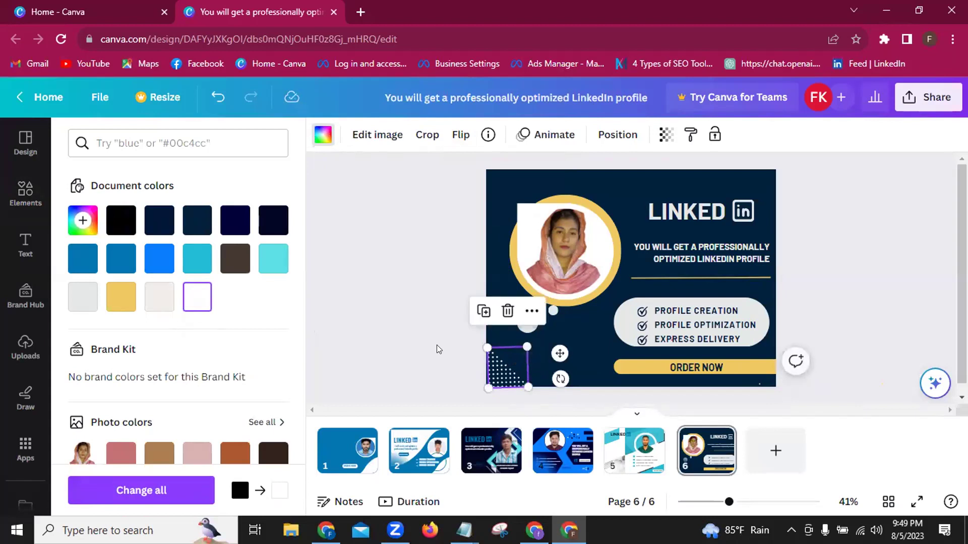
pyautogui.press('Escape')
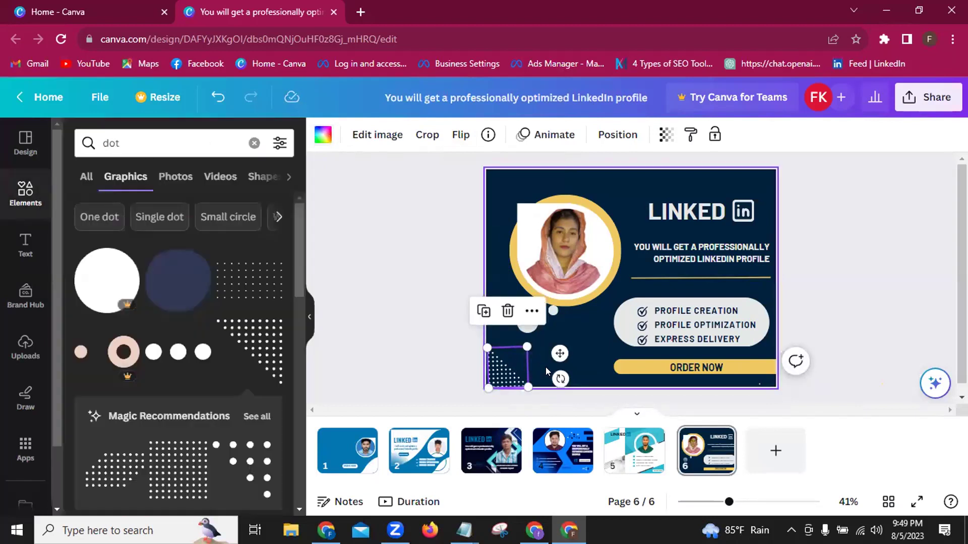
pyautogui.moveTo(553, 373); pyautogui.dragTo(550, 372)
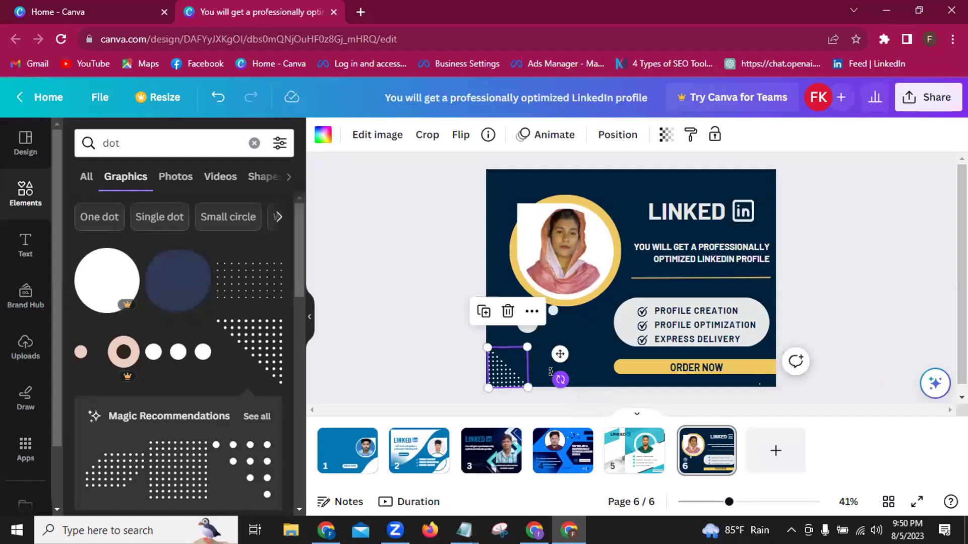
pyautogui.scroll(-1, 550, 372)
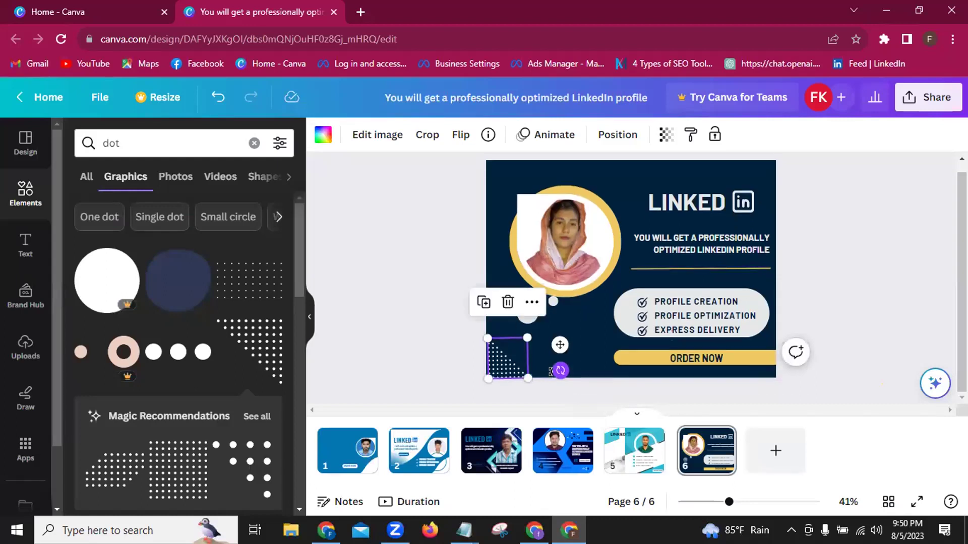
pyautogui.click(436, 343)
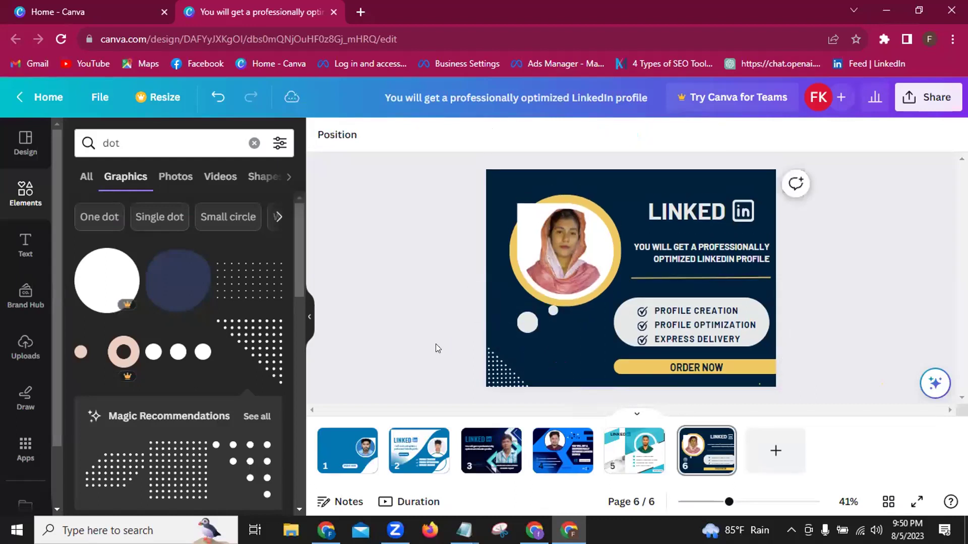
# - Duplicate the corner dot graphic and place the copy above LINKED, rotated about -133°
pyautogui.click(510, 373)
pyautogui.rightClick(511, 373)
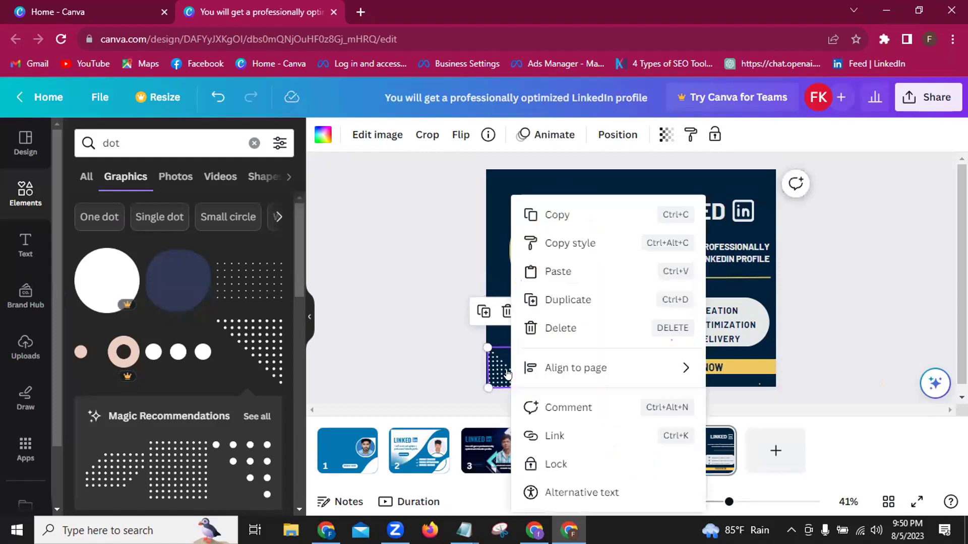
pyautogui.click(555, 214)
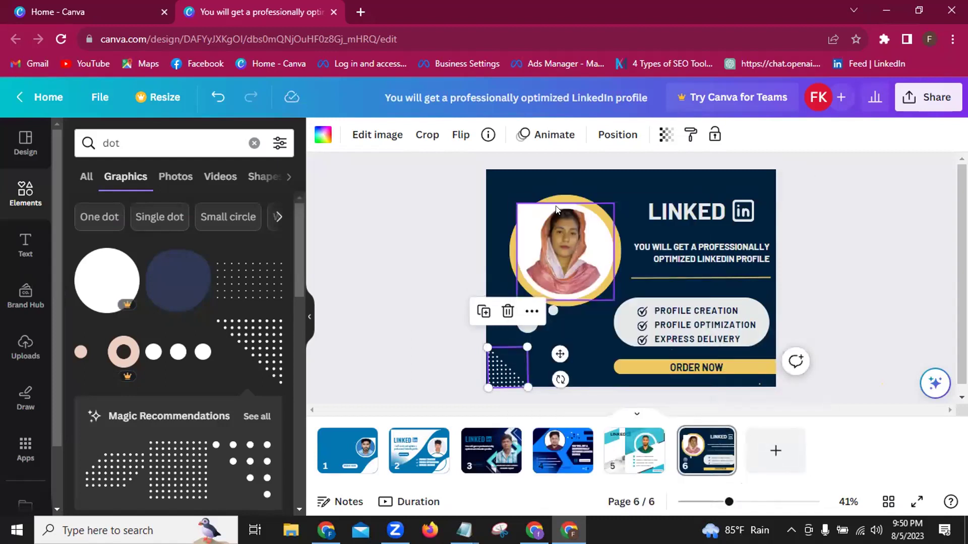
pyautogui.hotkey('ctrl', 'v')
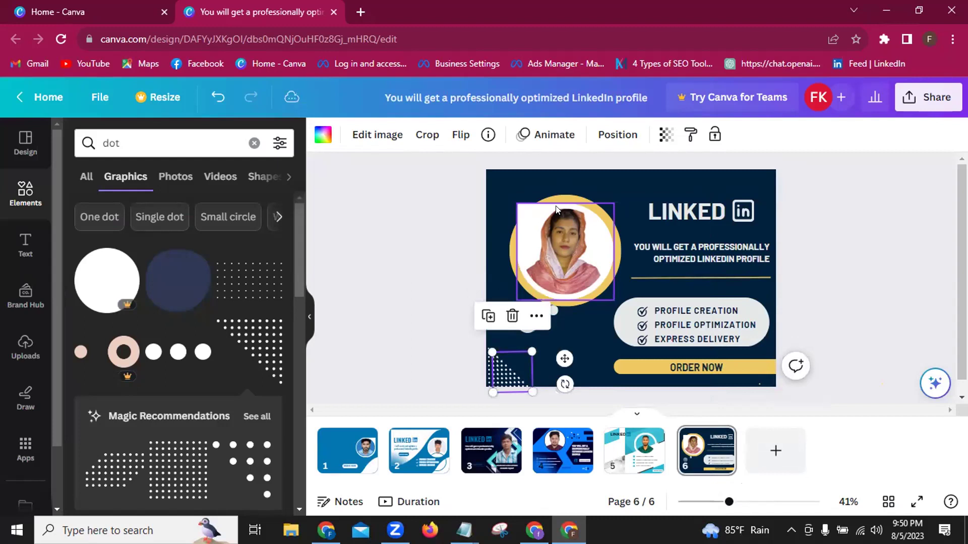
pyautogui.moveTo(564, 358); pyautogui.dragTo(670, 189)
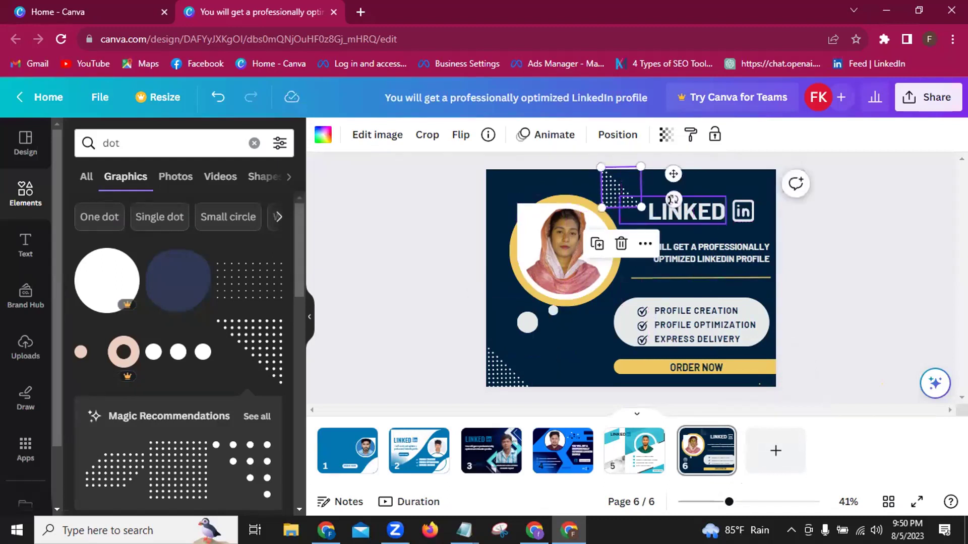
pyautogui.moveTo(685, 159); pyautogui.dragTo(655, 160)
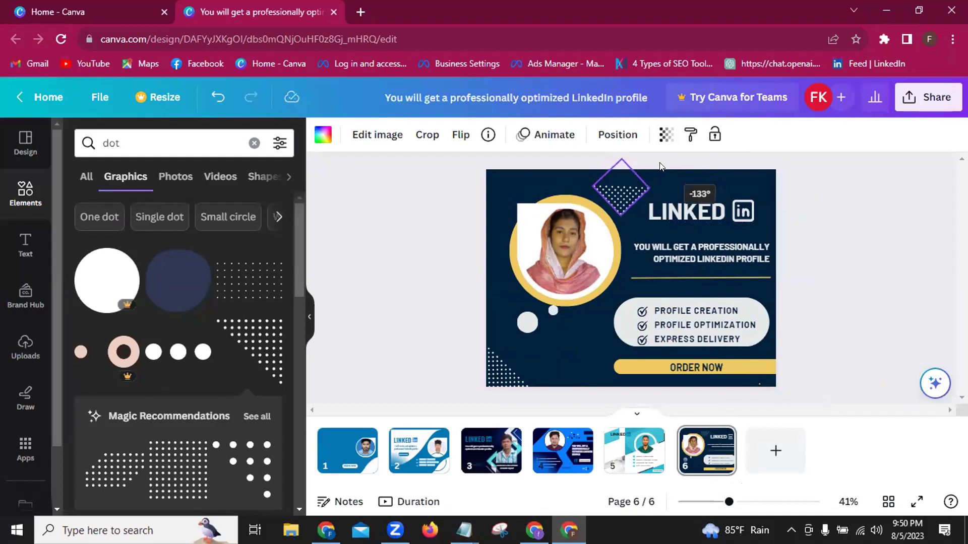
pyautogui.click(436, 243)
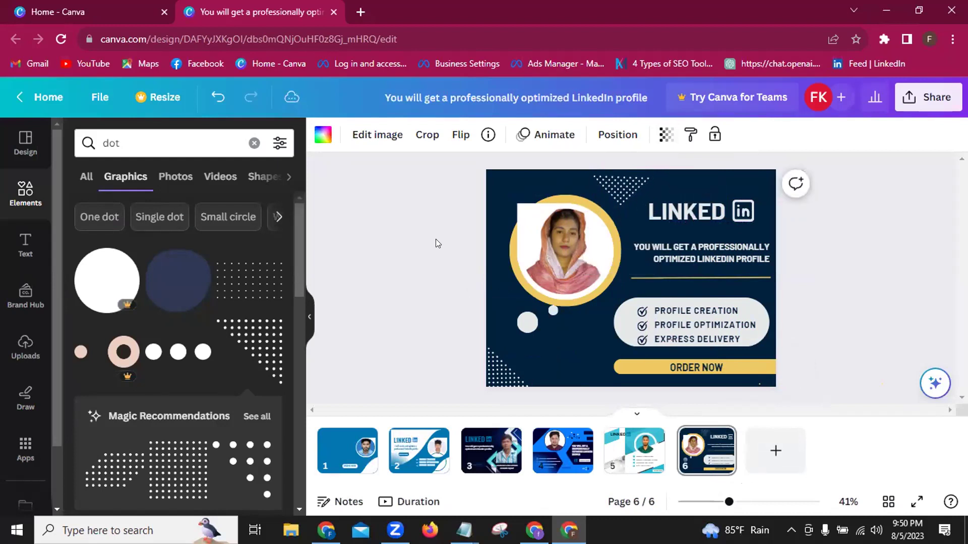
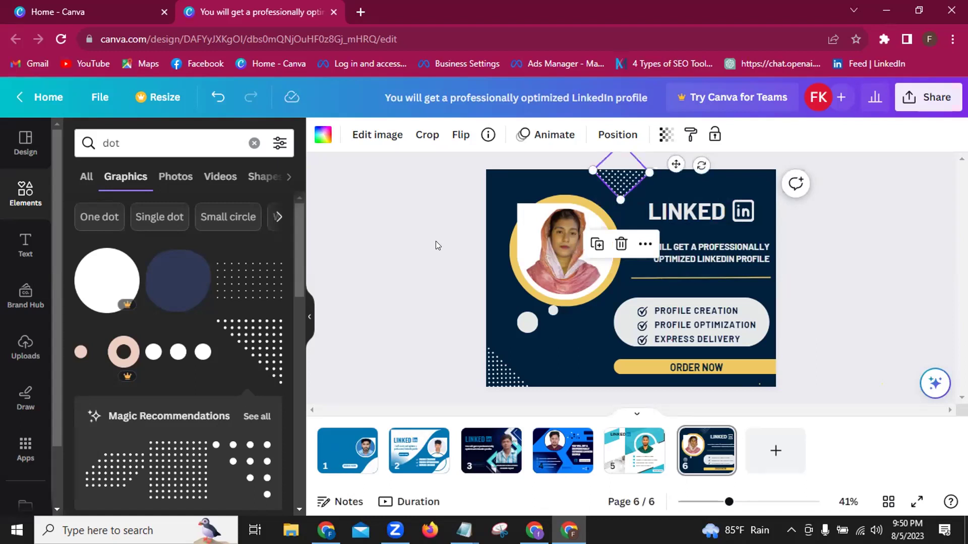
# - Open the Canva download settings and choose JPG as the file type
pyautogui.click(437, 242)
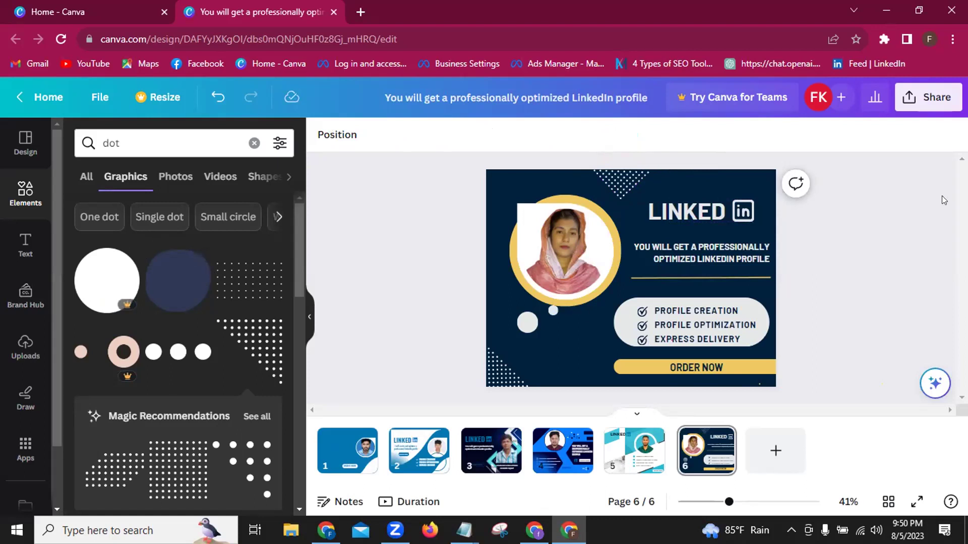
pyautogui.click(664, 327)
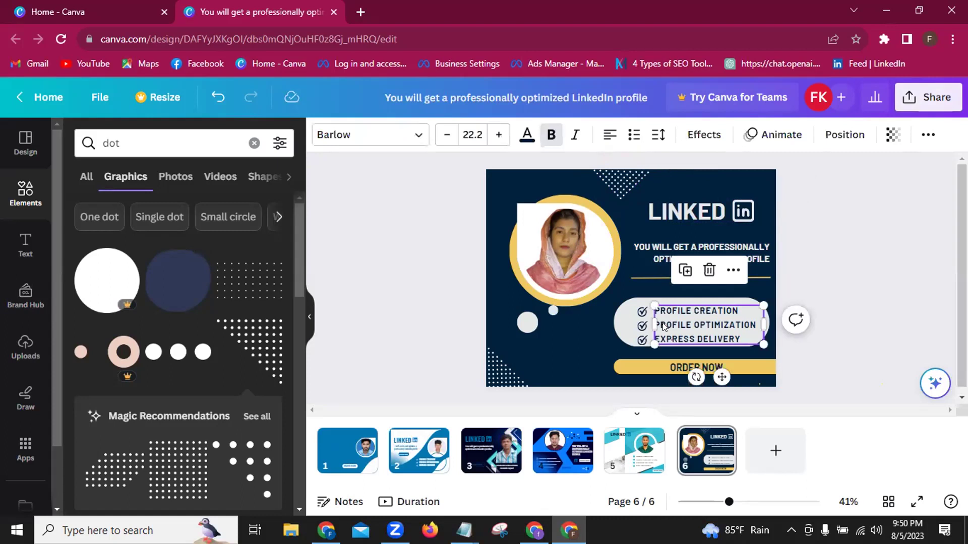
pyautogui.click(434, 315)
pyautogui.click(924, 100)
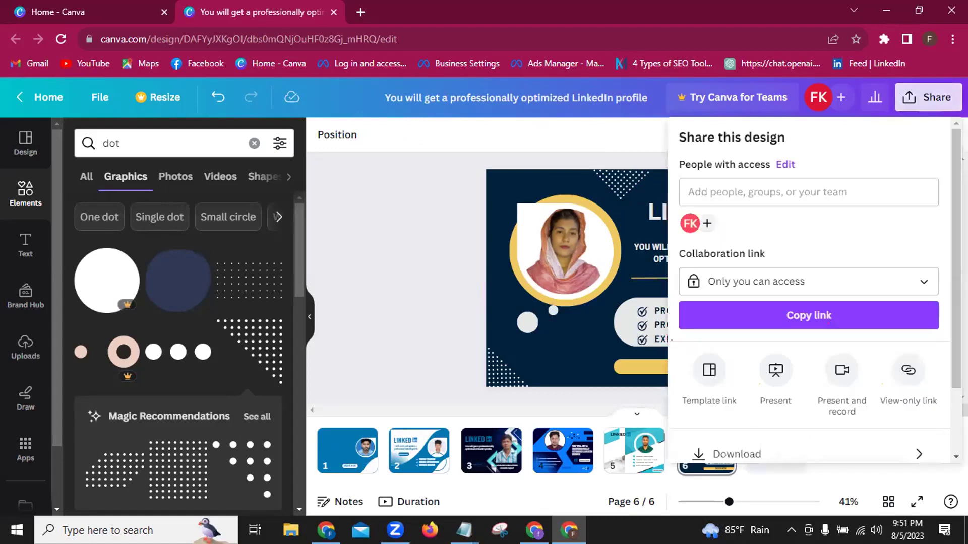
pyautogui.scroll(-2, 809, 302)
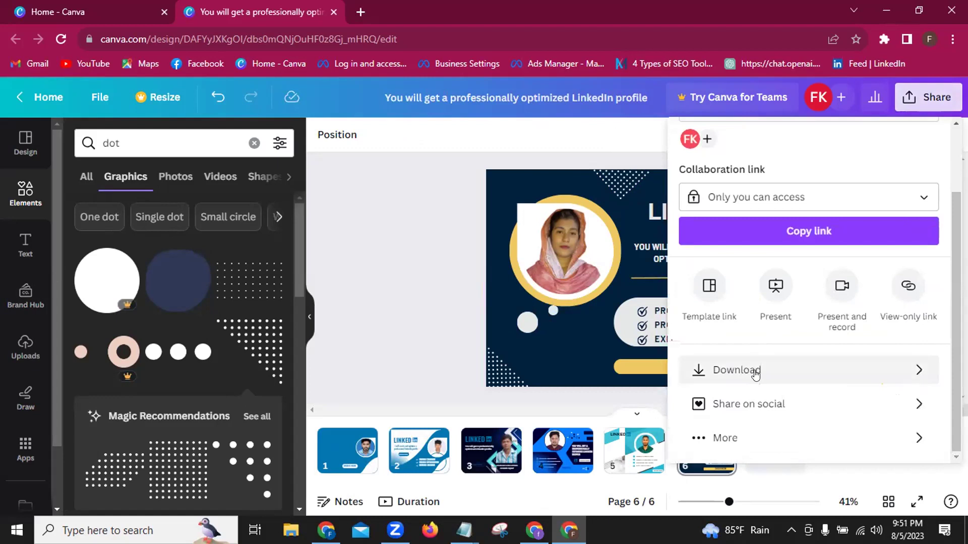
pyautogui.click(755, 371)
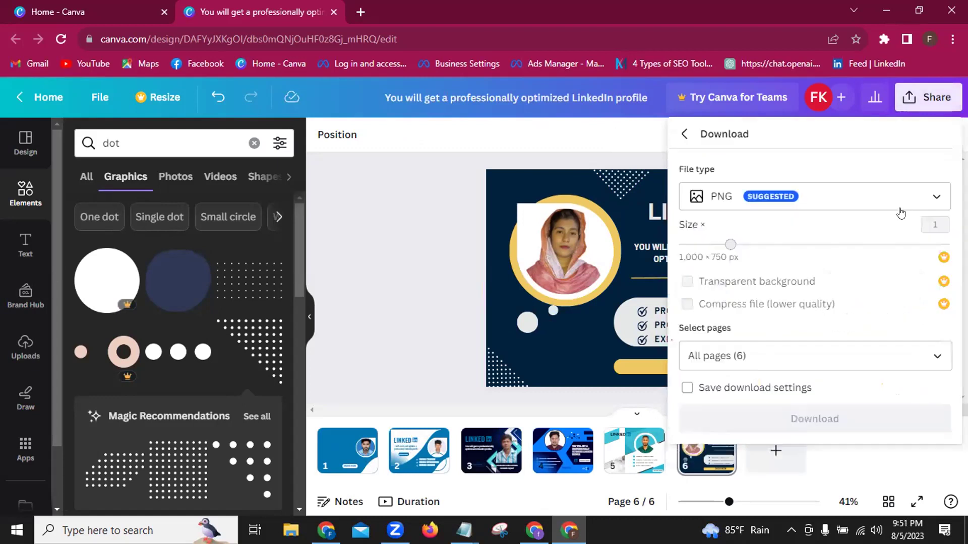
pyautogui.click(928, 198)
pyautogui.click(765, 110)
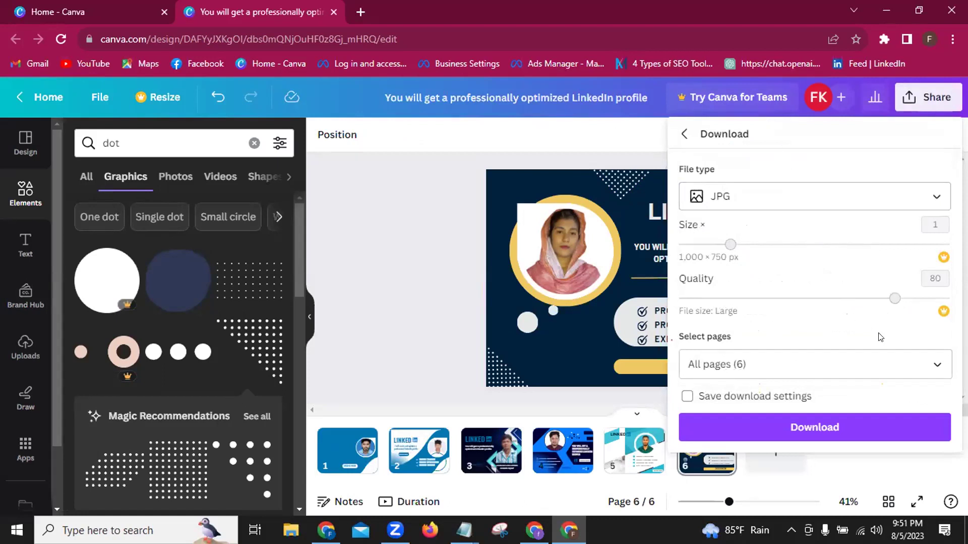
# - Download only Page 6 as a JPG, then minimize the browser
pyautogui.click(937, 379)
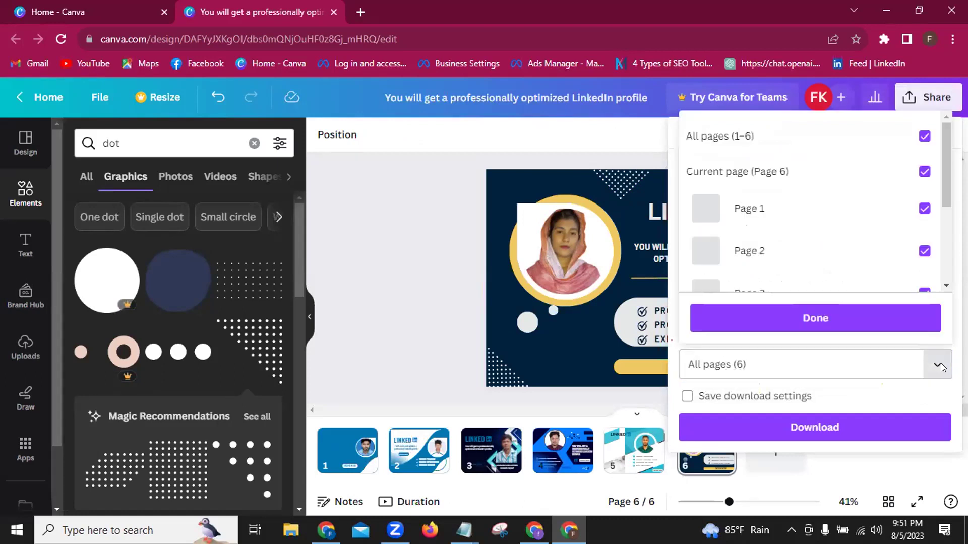
pyautogui.click(924, 136)
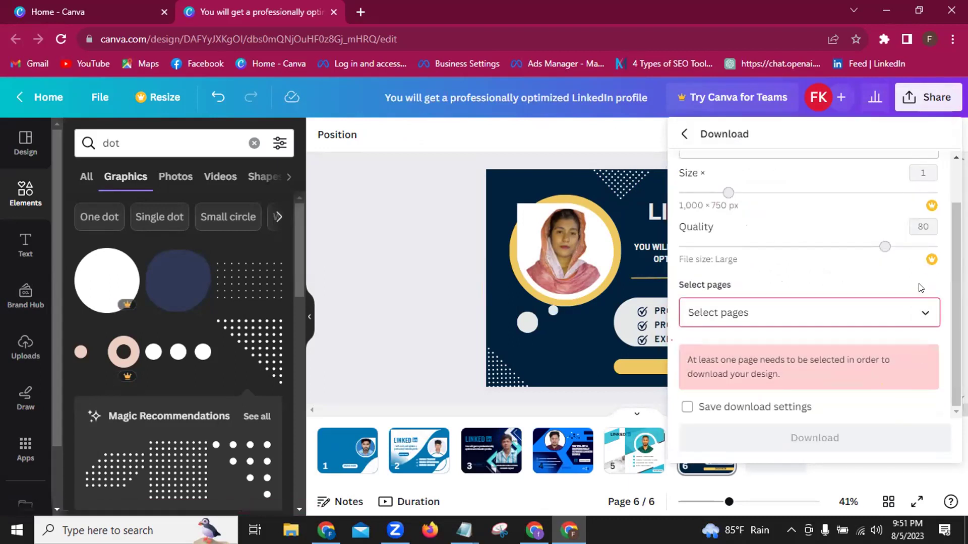
pyautogui.click(926, 313)
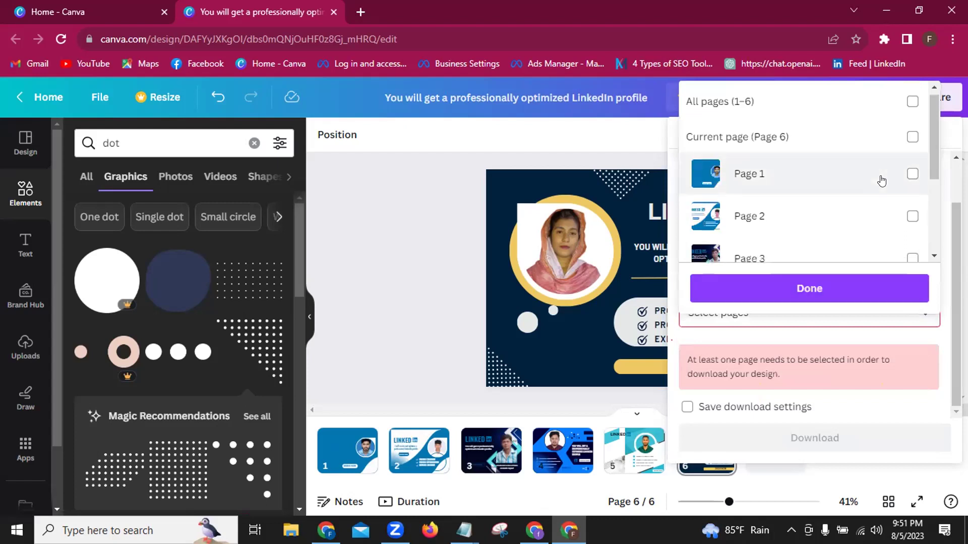
pyautogui.scroll(-3, 881, 180)
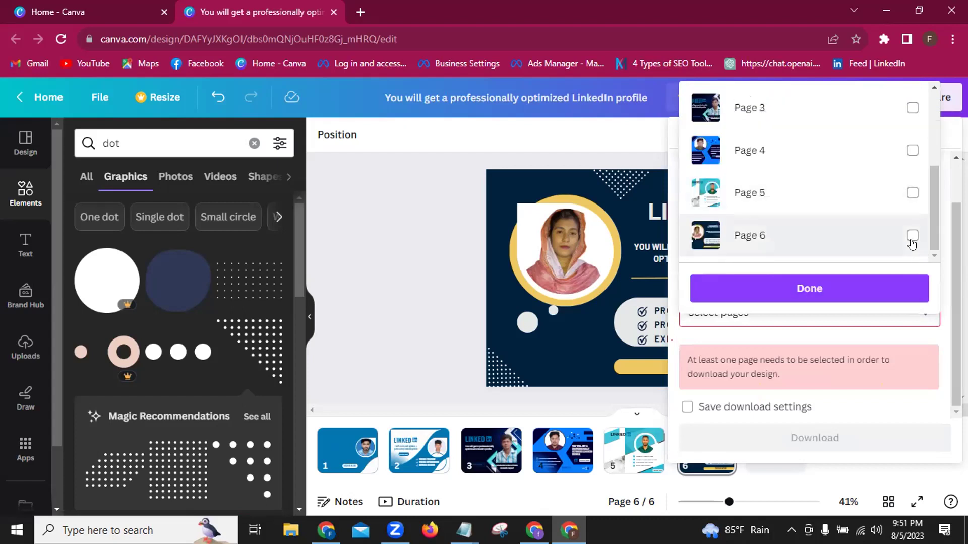
pyautogui.click(912, 236)
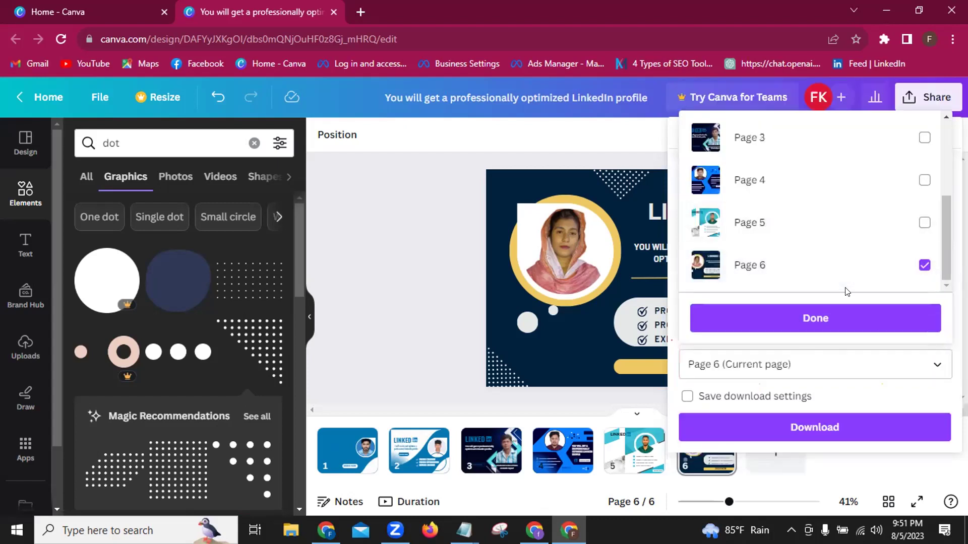
pyautogui.click(821, 320)
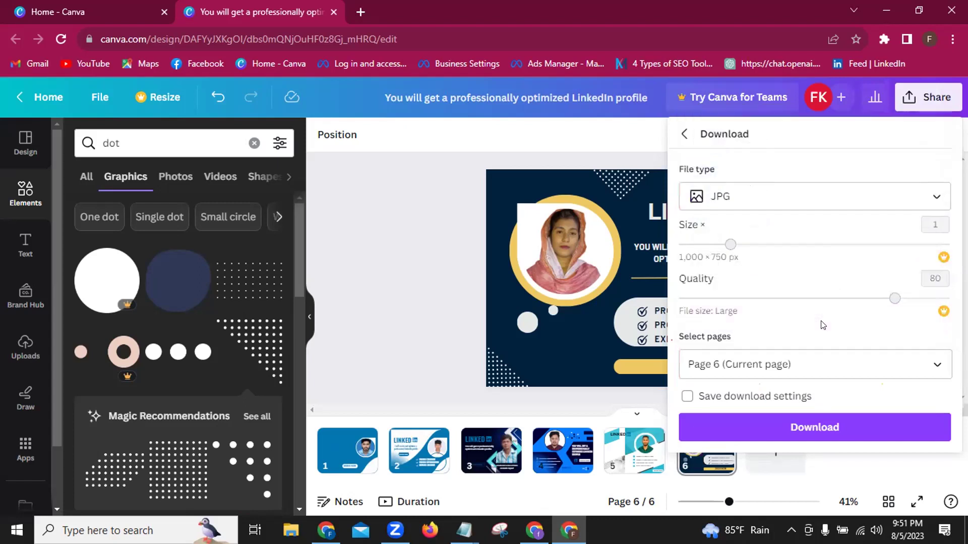
pyautogui.click(800, 427)
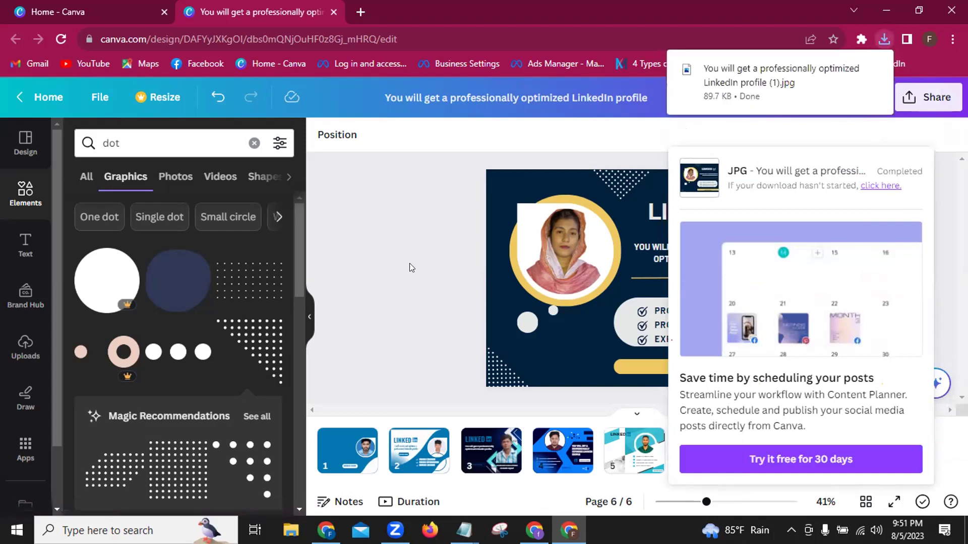
pyautogui.click(885, 12)
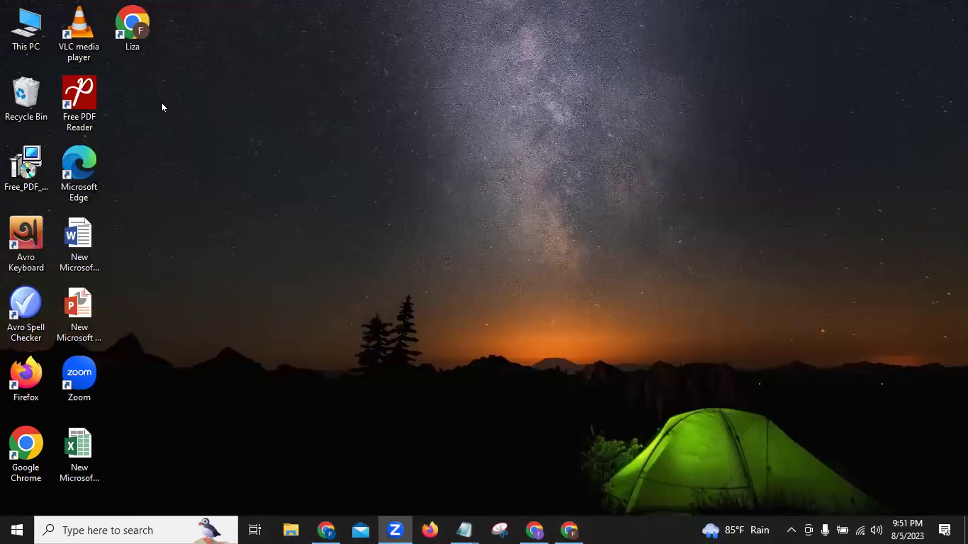
# - Open the Properties of the downloaded LinkedIn profile JPG in Downloads
pyautogui.doubleClick(34, 35)
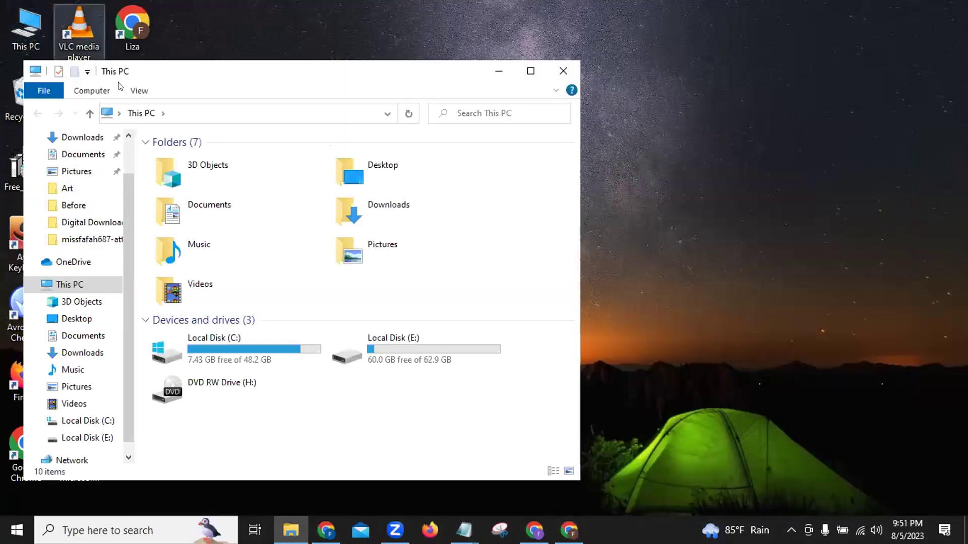
pyautogui.click(74, 136)
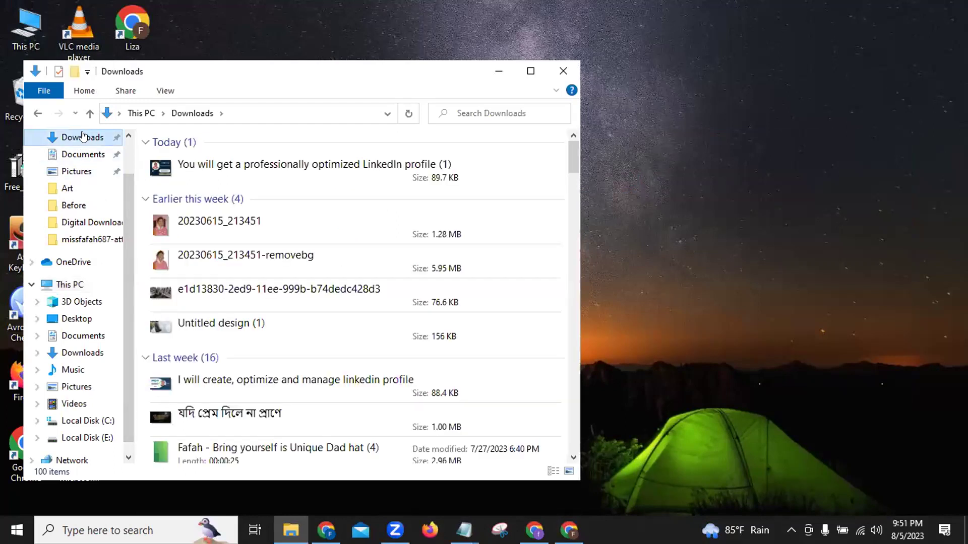
pyautogui.doubleClick(215, 166)
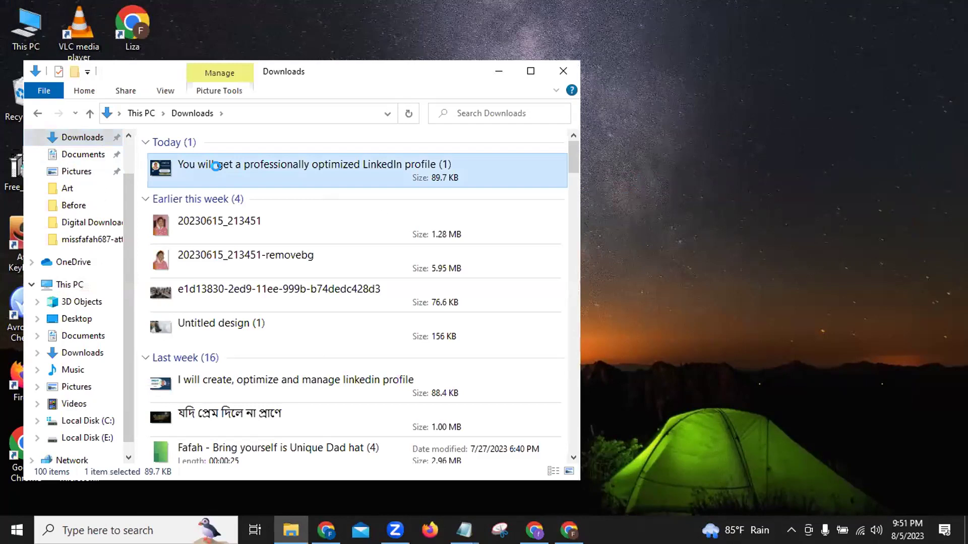
pyautogui.rightClick(219, 170)
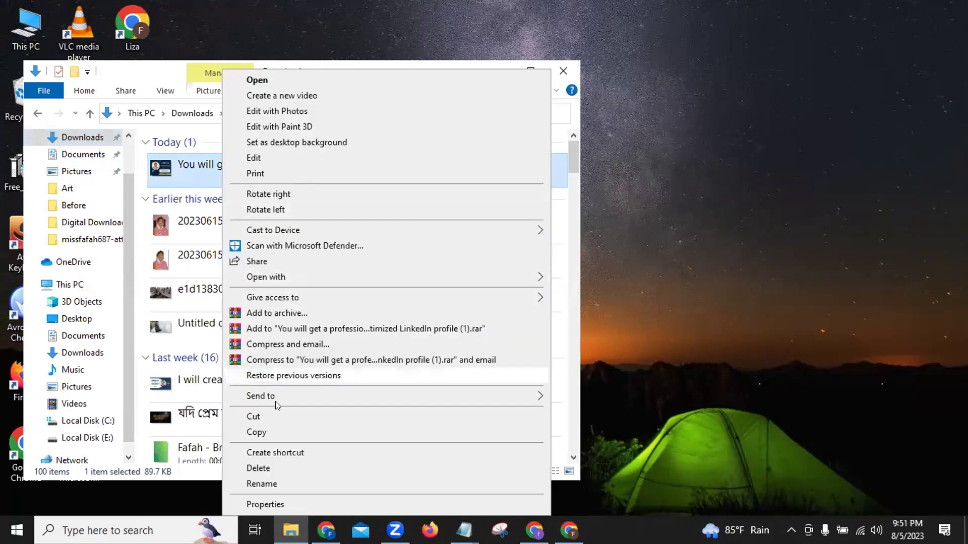
pyautogui.click(265, 505)
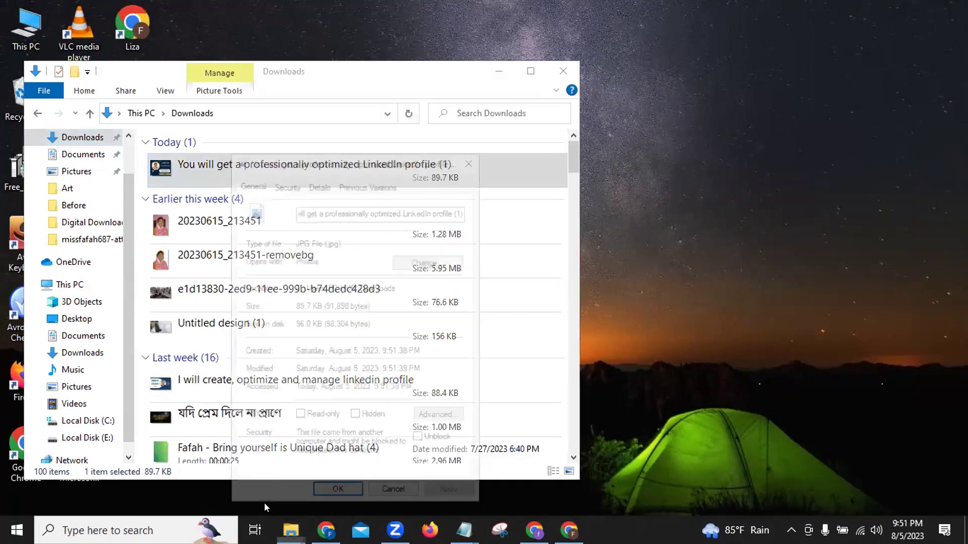
pyautogui.click(556, 66)
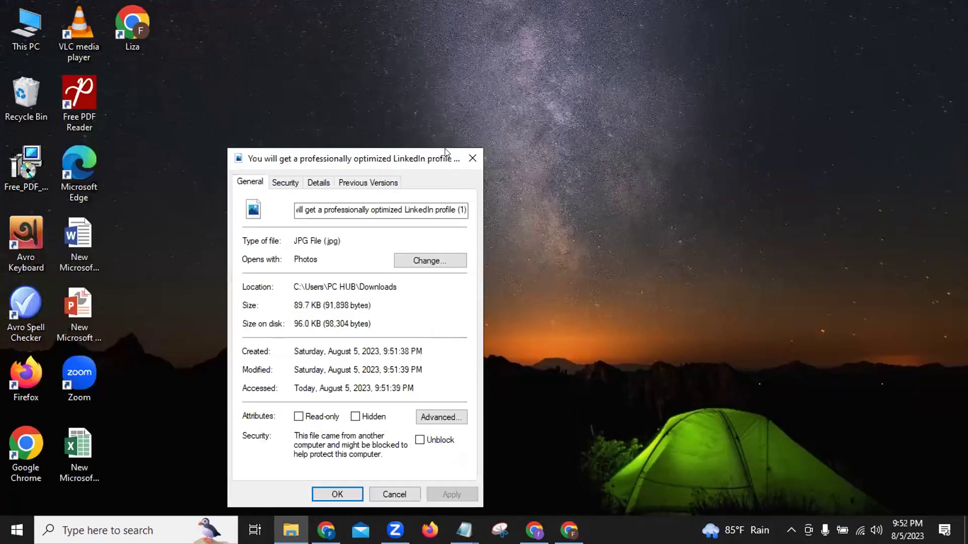
# - Clear the Title value on the Details tab
pyautogui.moveTo(445, 152); pyautogui.dragTo(598, 51)
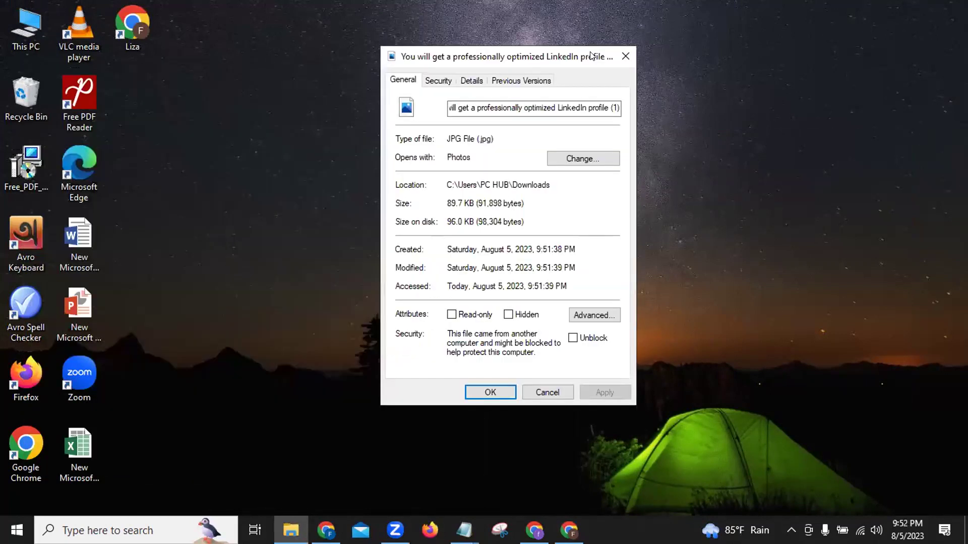
pyautogui.click(469, 82)
pyautogui.click(546, 134)
pyautogui.hotkey('ctrl', 'c')
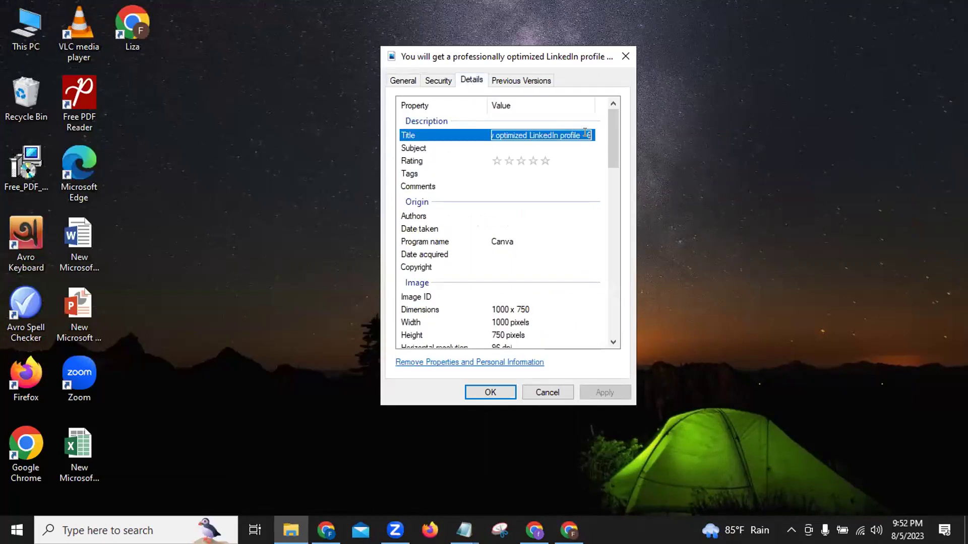
pyautogui.press('BackSpace')
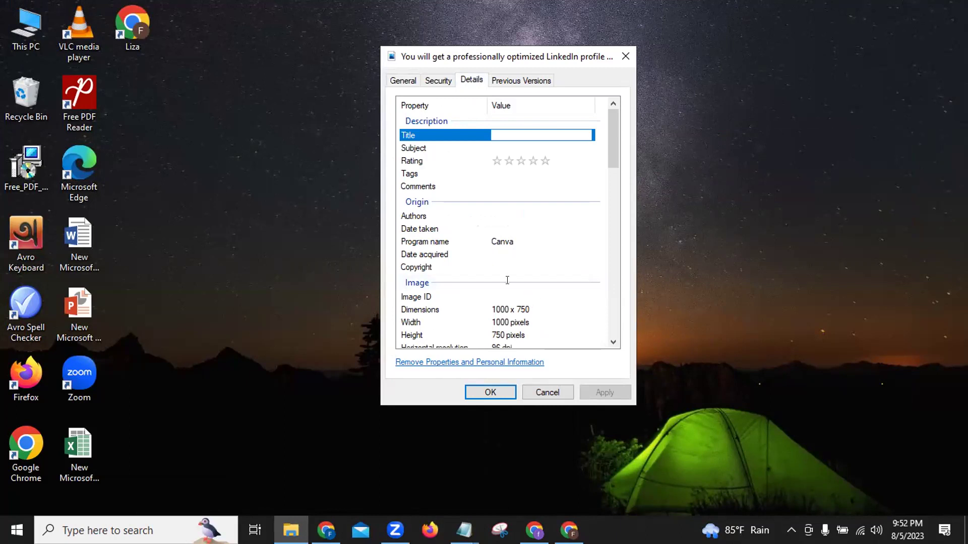
# - Copy 'You will get a professionally optimized LinkedIn profile' from the gig notes
pyautogui.hotkey('alt', 'Tab')
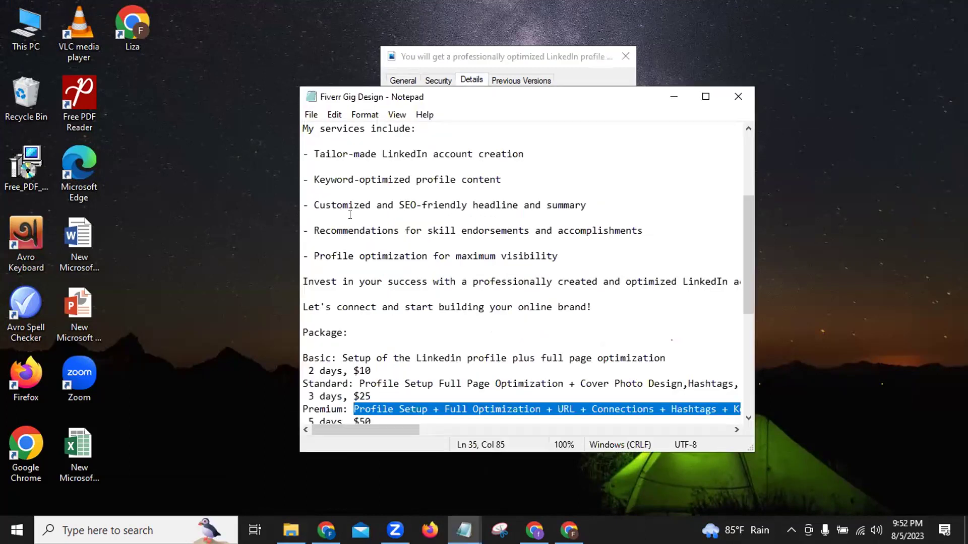
pyautogui.scroll(4, 373, 201)
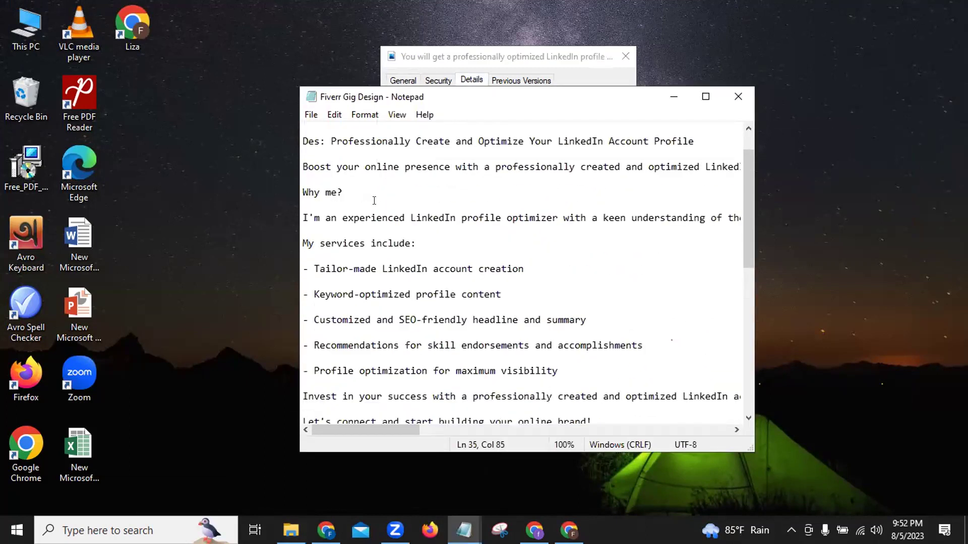
pyautogui.moveTo(308, 153); pyautogui.dragTo(624, 147)
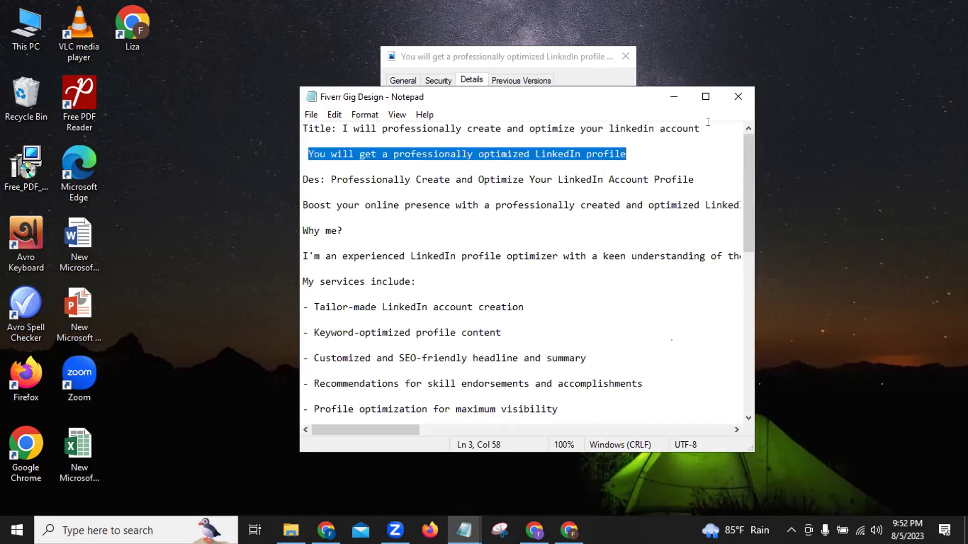
pyautogui.click(674, 97)
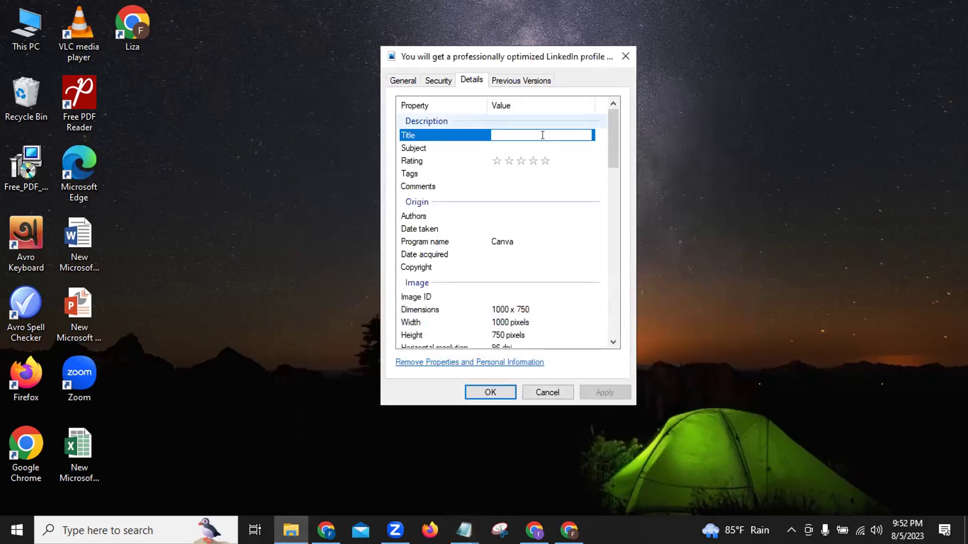
# - Set Title and Subject to the pasted headline and give the image five stars
pyautogui.hotkey('ctrl', 'v')
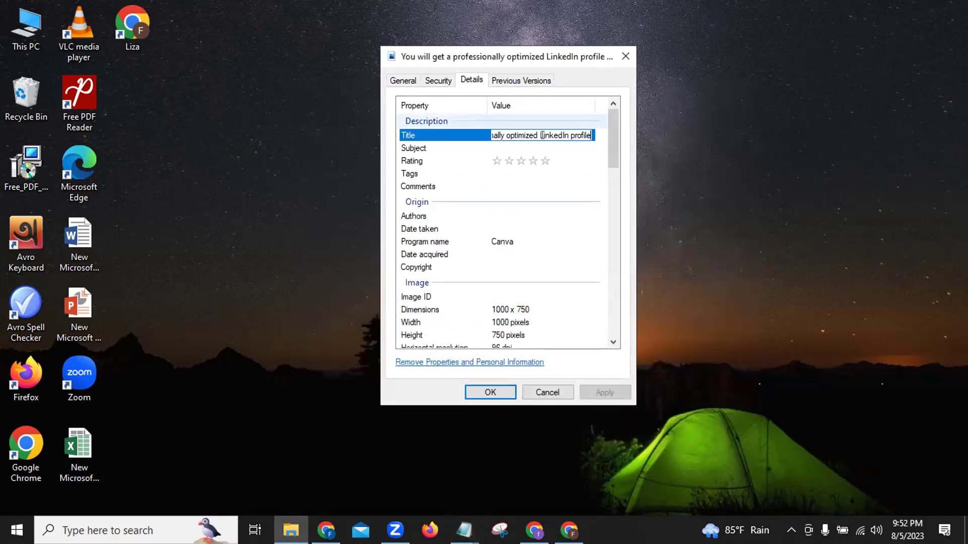
pyautogui.press('Return')
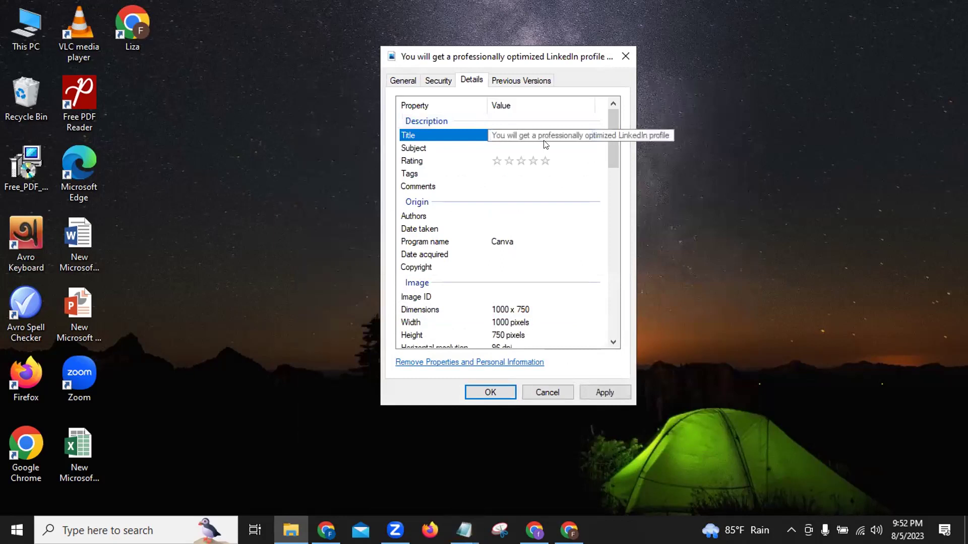
pyautogui.click(532, 144)
pyautogui.hotkey('ctrl', 'v')
pyautogui.press('Return')
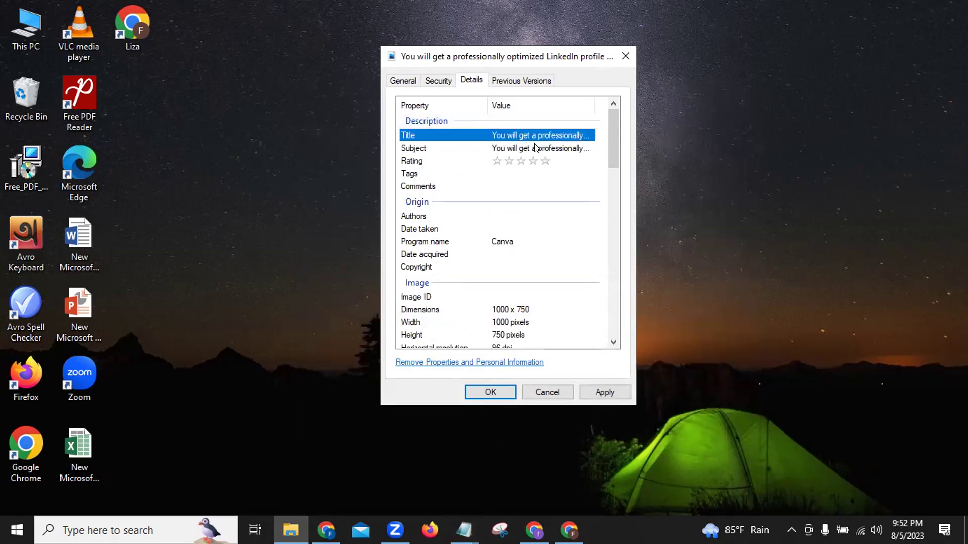
pyautogui.click(545, 163)
# - Tag the image with the headline, LinkedIn, LinkedIn Profile Creation, LinkedIn page and LinkedIn summary
pyautogui.click(531, 172)
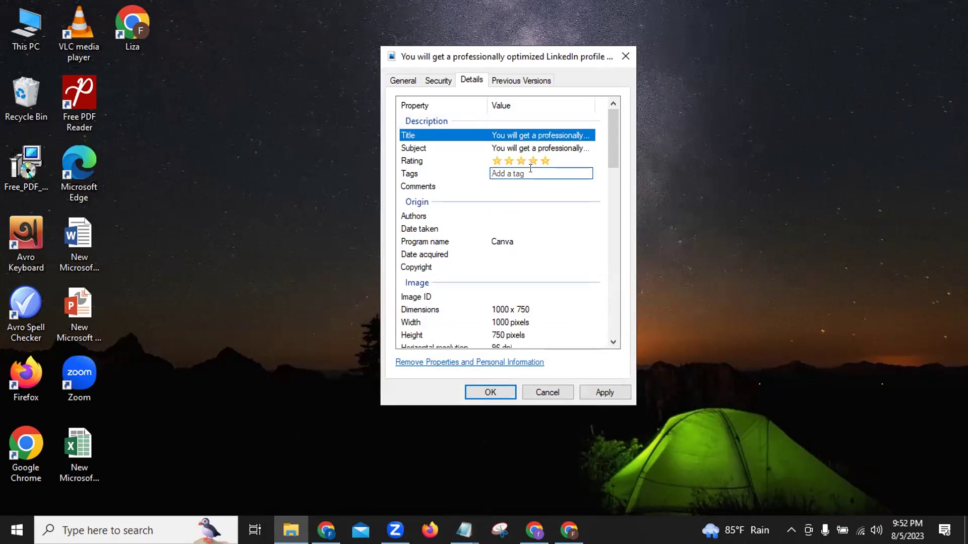
pyautogui.hotkey('ctrl', 'v')
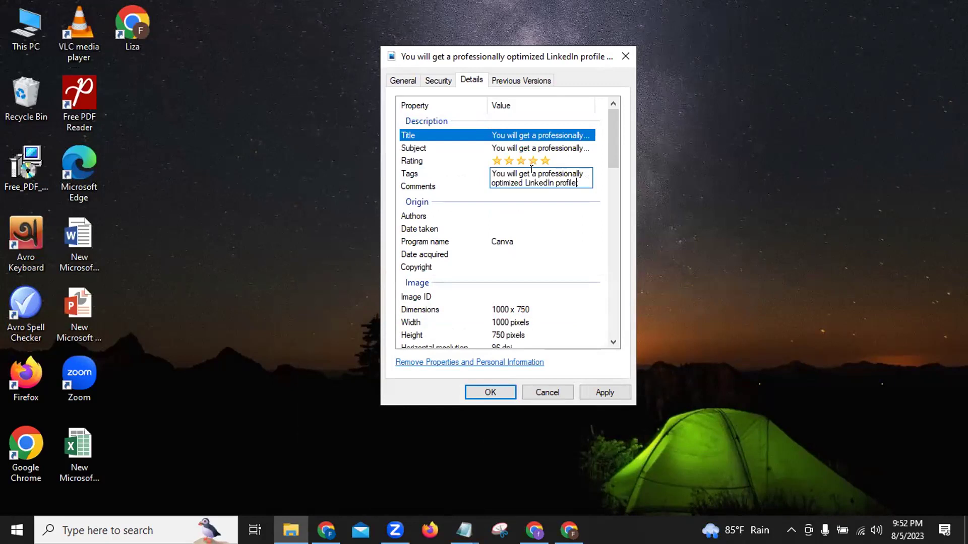
pyautogui.write('; lin;')
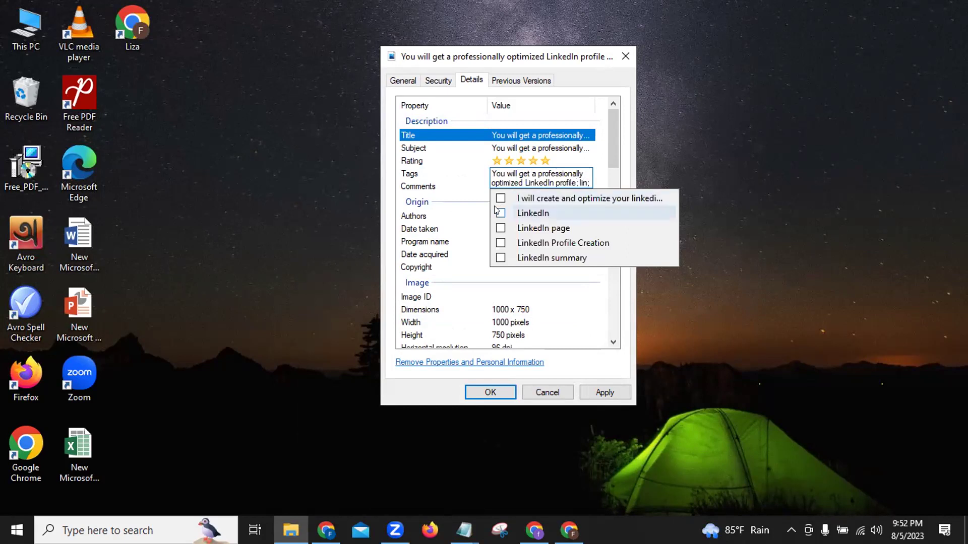
pyautogui.click(499, 212)
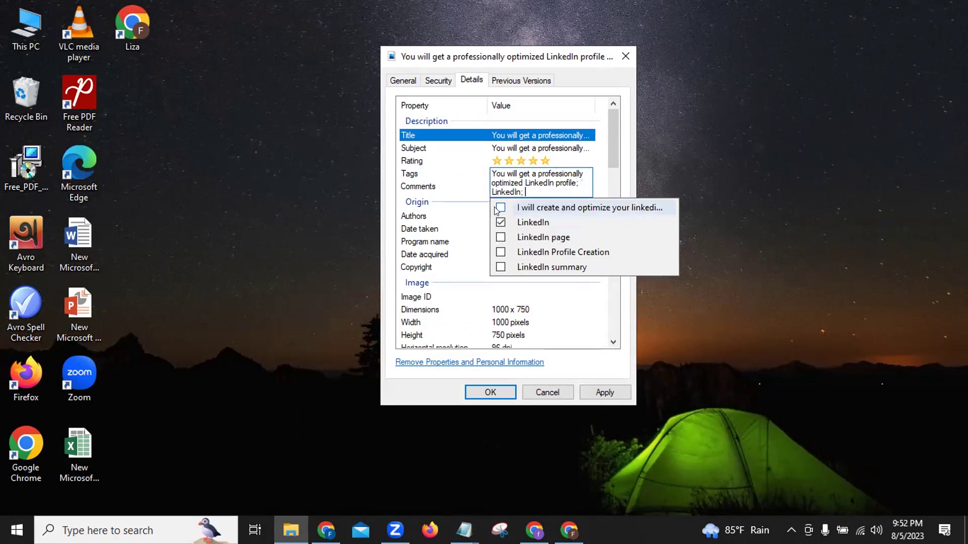
pyautogui.click(495, 253)
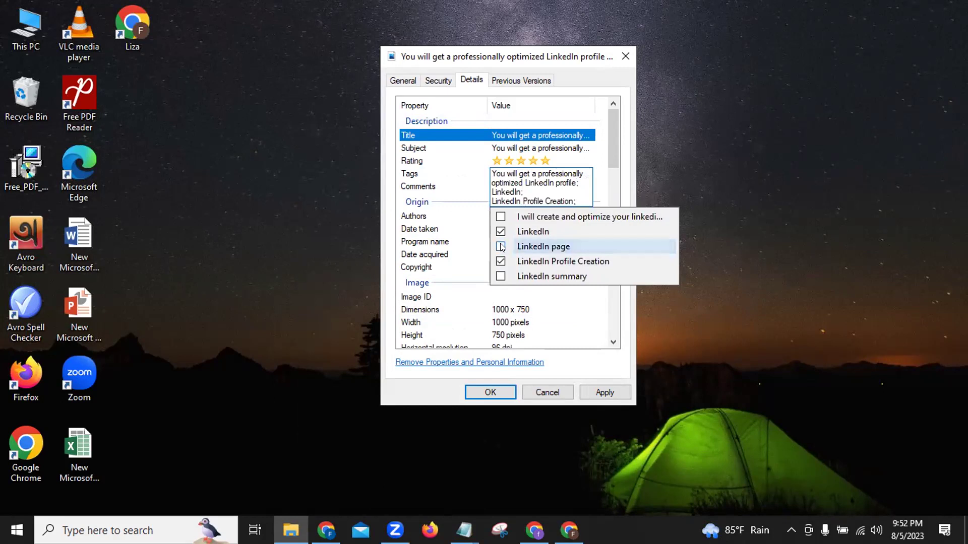
pyautogui.click(501, 247)
pyautogui.click(500, 285)
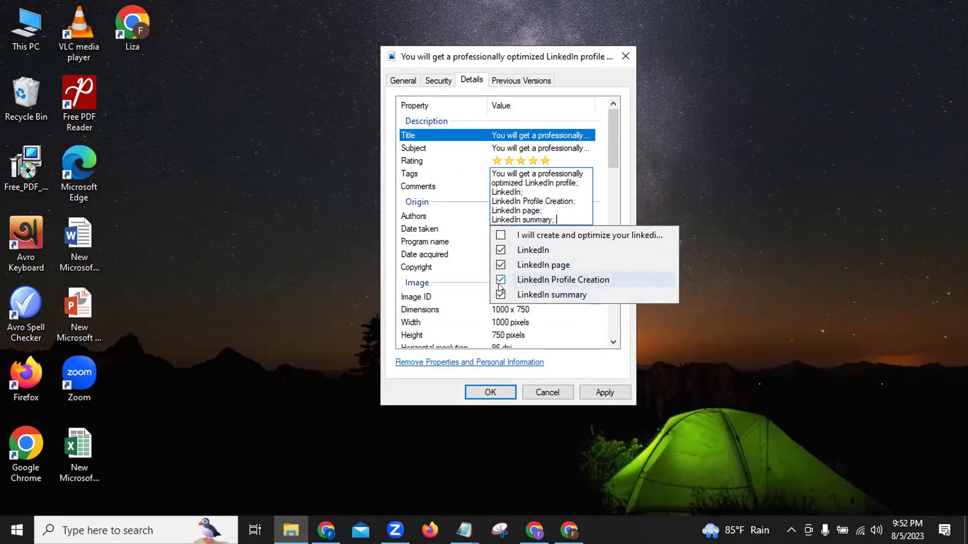
pyautogui.click(501, 235)
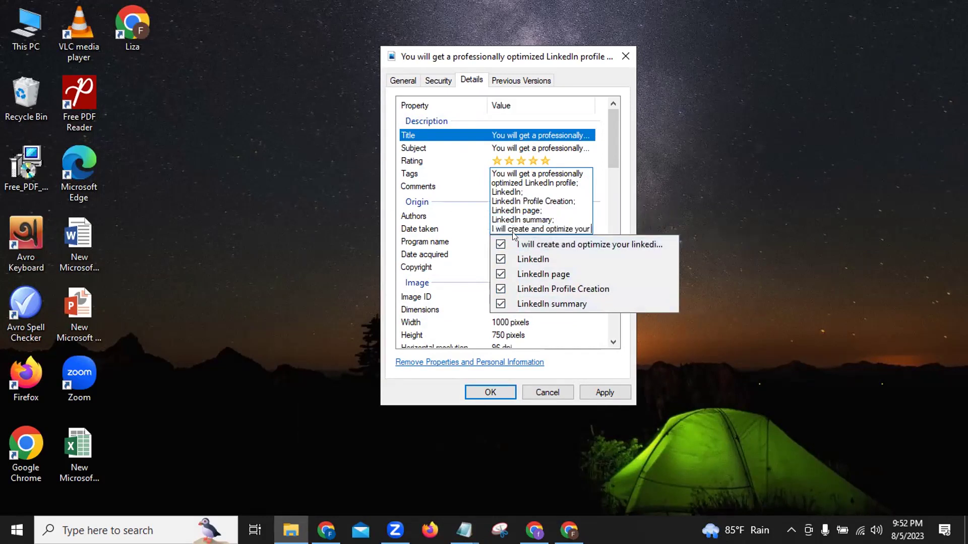
# - Add resume and Profile Optimization to the tags
pyautogui.click(586, 225)
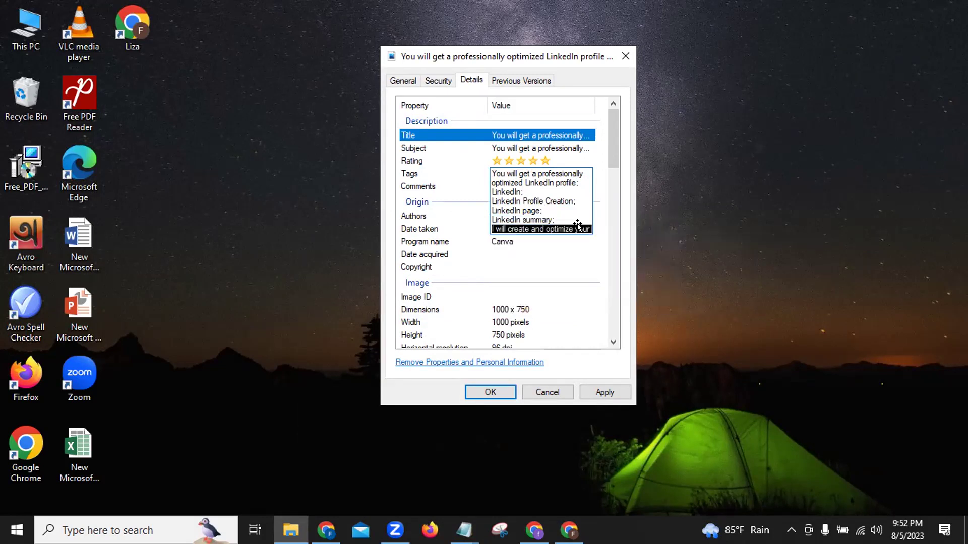
pyautogui.click(567, 212)
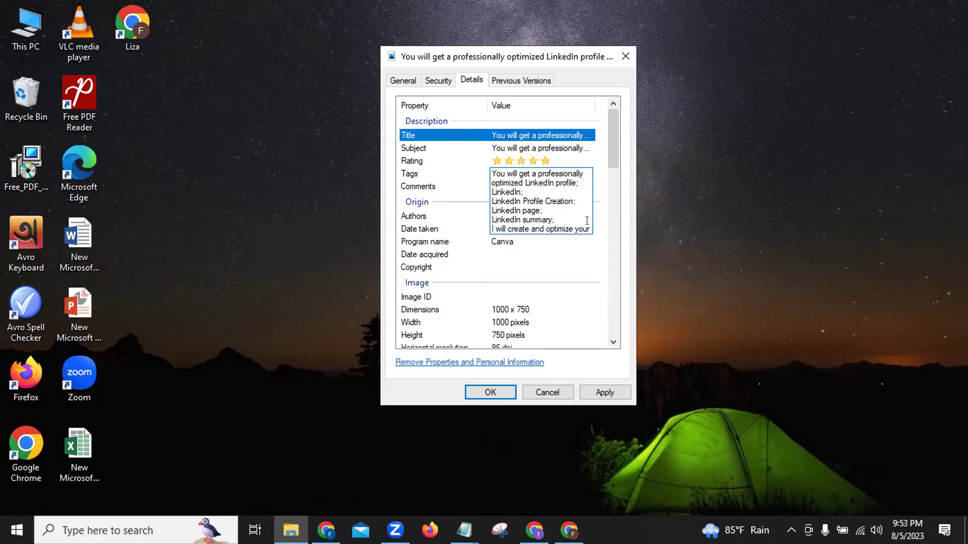
pyautogui.click(585, 224)
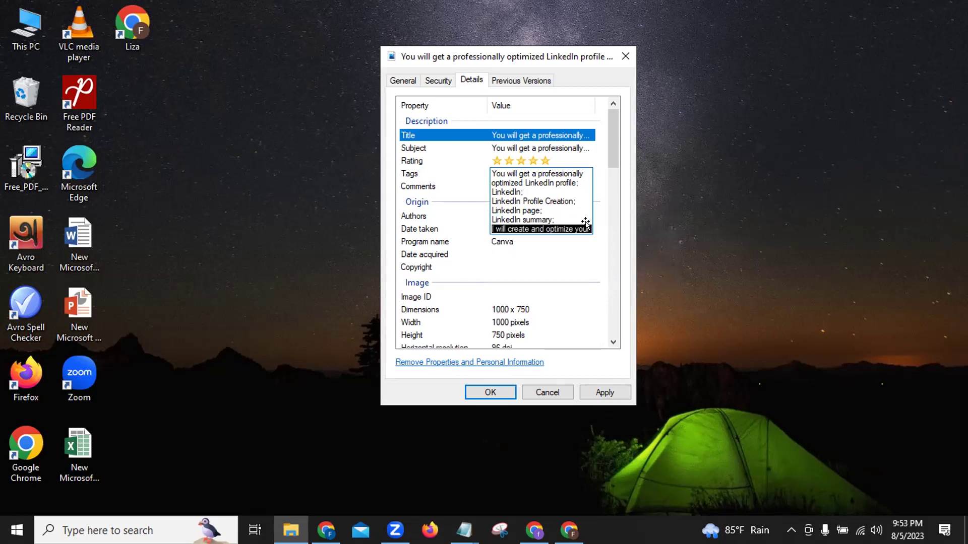
pyautogui.click(586, 225)
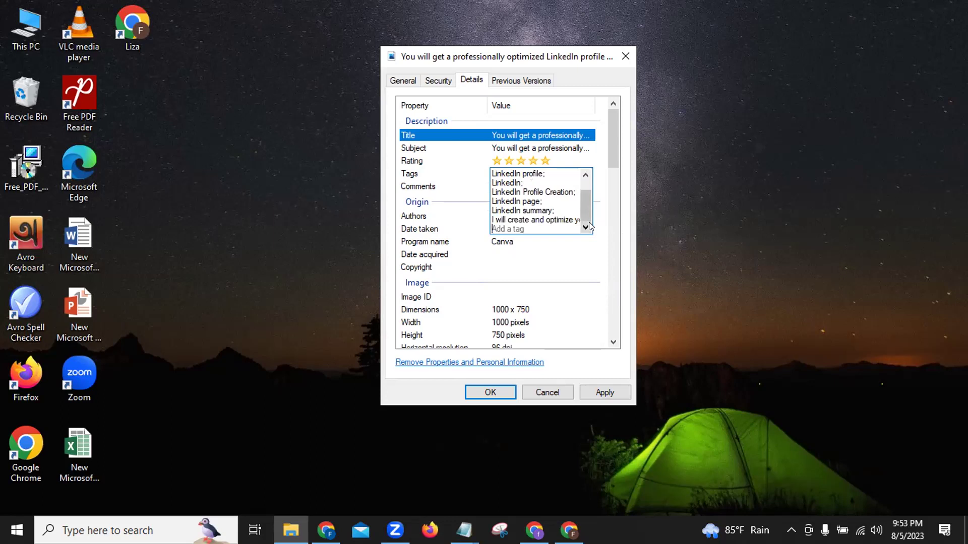
pyautogui.write('resume; pro;')
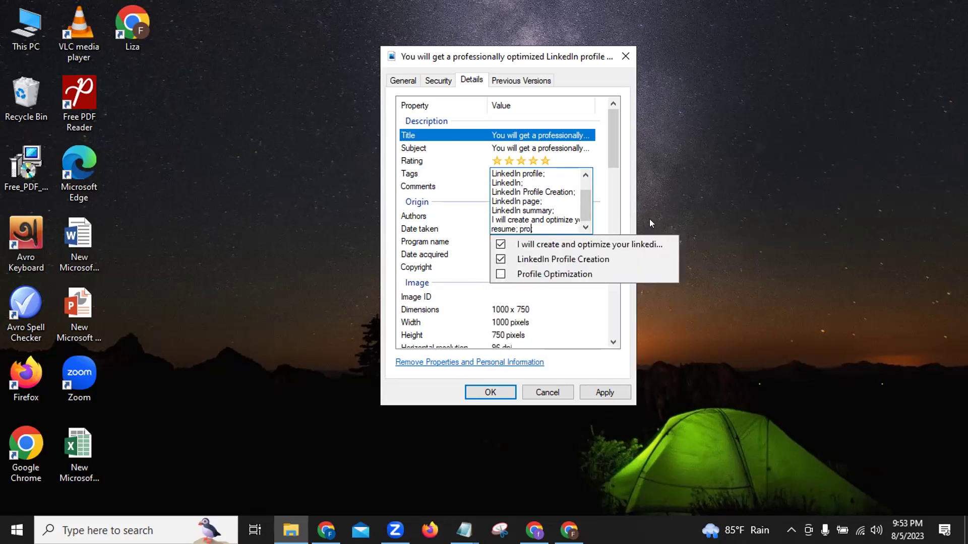
pyautogui.click(501, 274)
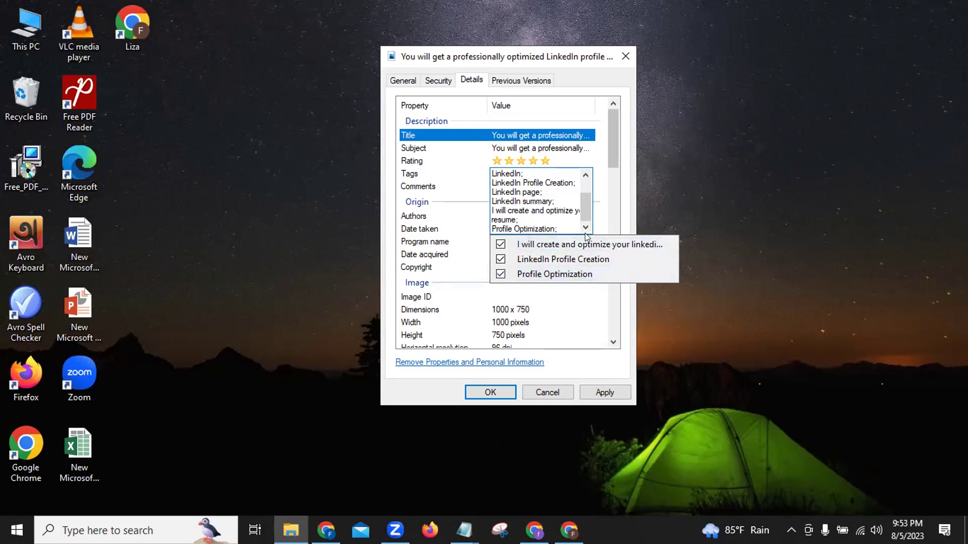
# - Copy the tag list into the Comments field
pyautogui.moveTo(560, 229); pyautogui.dragTo(488, 164)
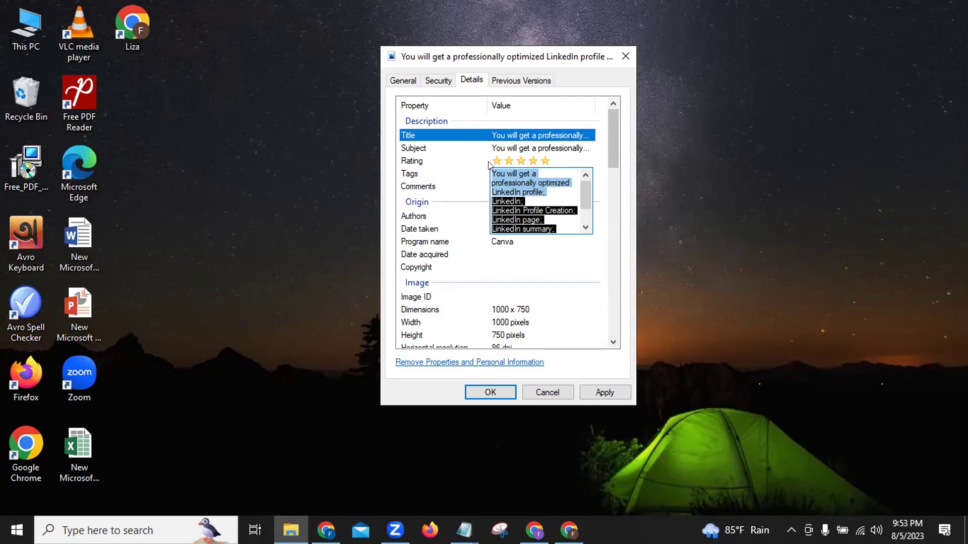
pyautogui.click(573, 224)
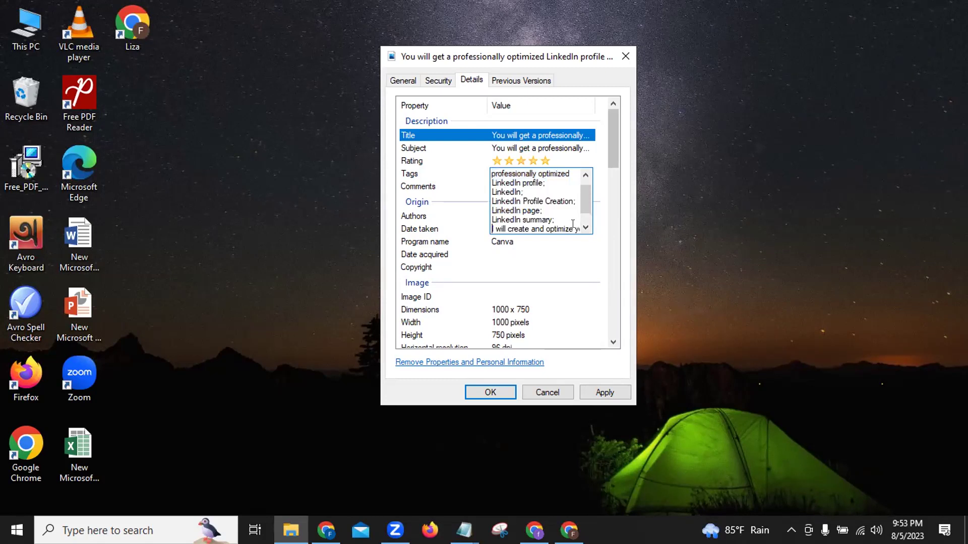
pyautogui.click(572, 224)
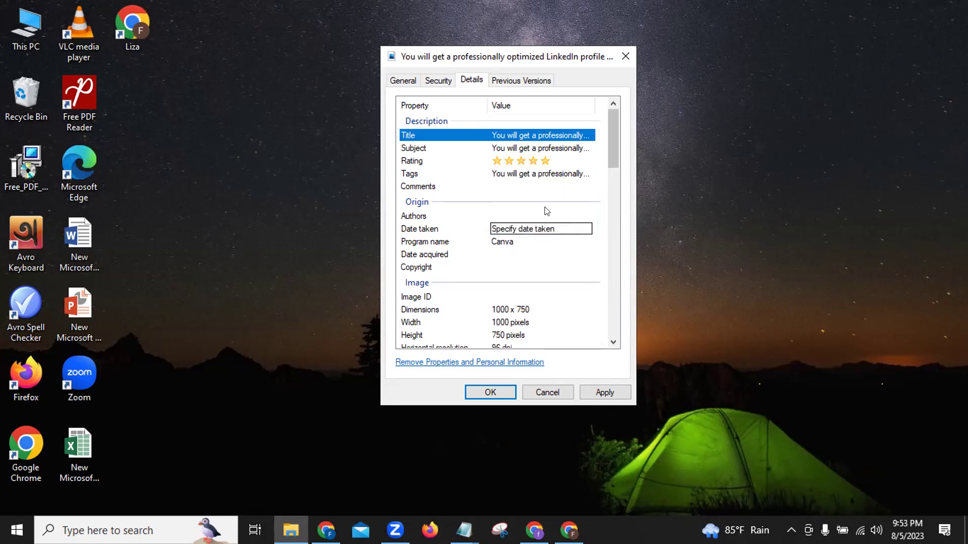
pyautogui.click(522, 185)
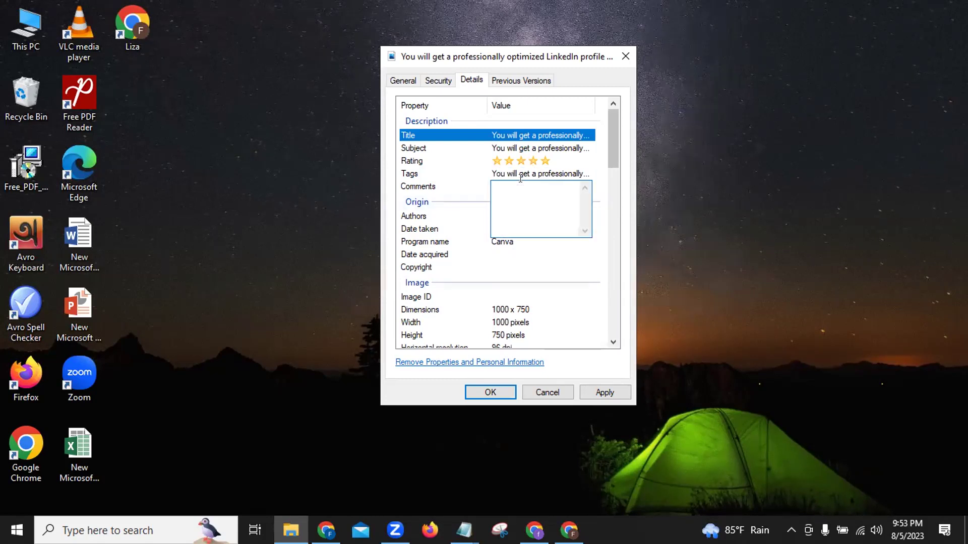
pyautogui.hotkey('ctrl', 'v')
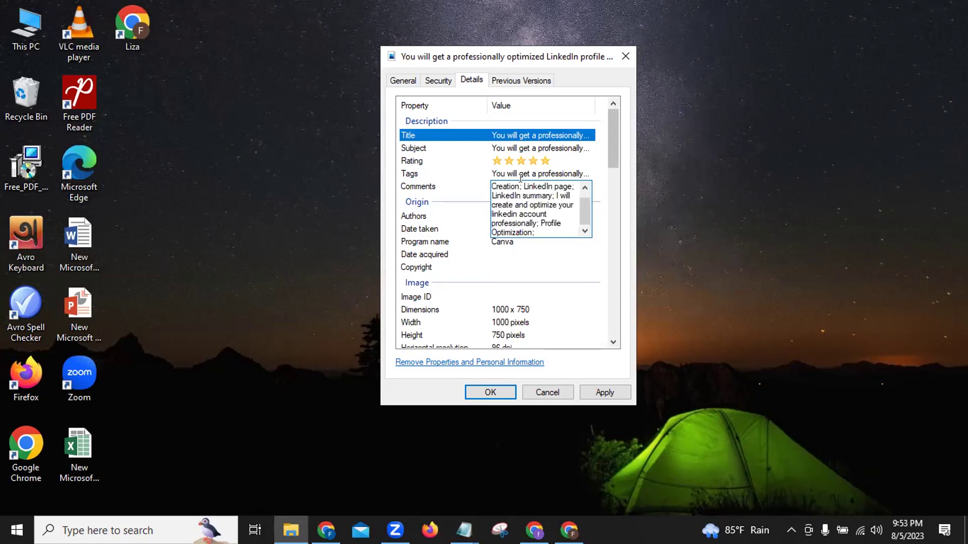
pyautogui.press('Return')
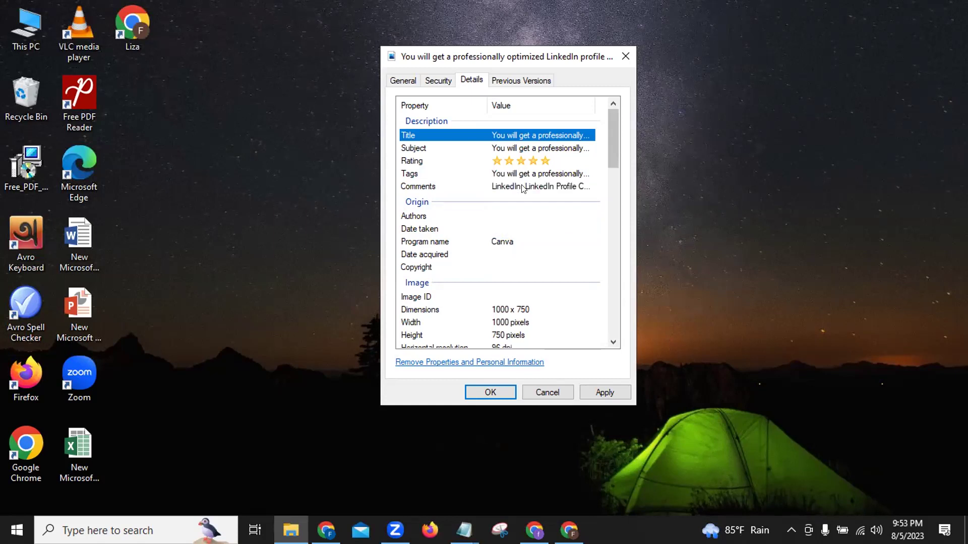
pyautogui.click(471, 217)
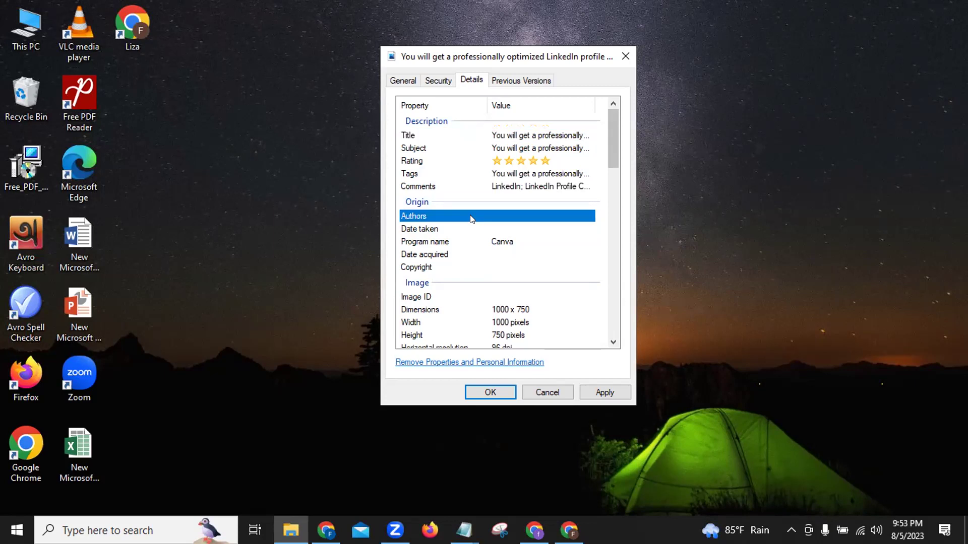
pyautogui.click(496, 214)
pyautogui.press('Return')
pyautogui.moveTo(569, 530)
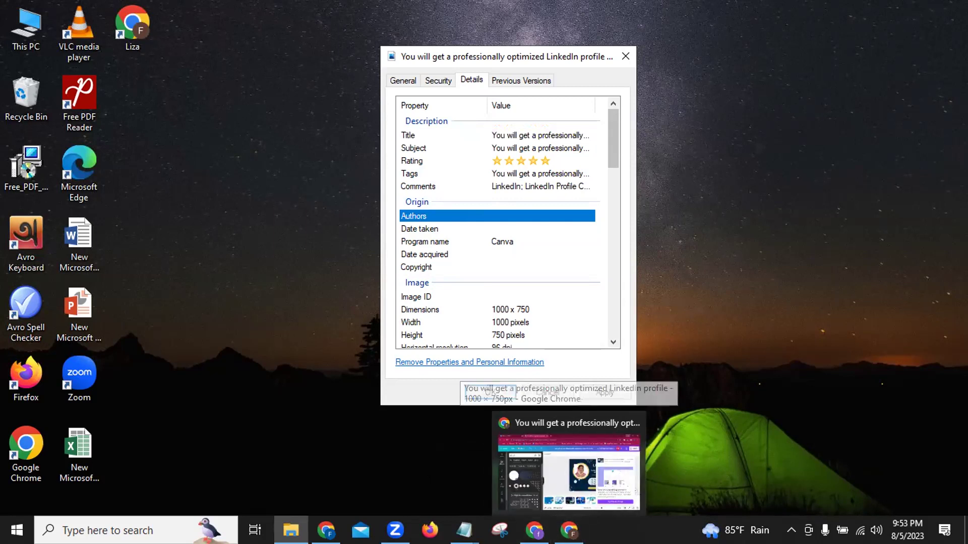
pyautogui.click(569, 471)
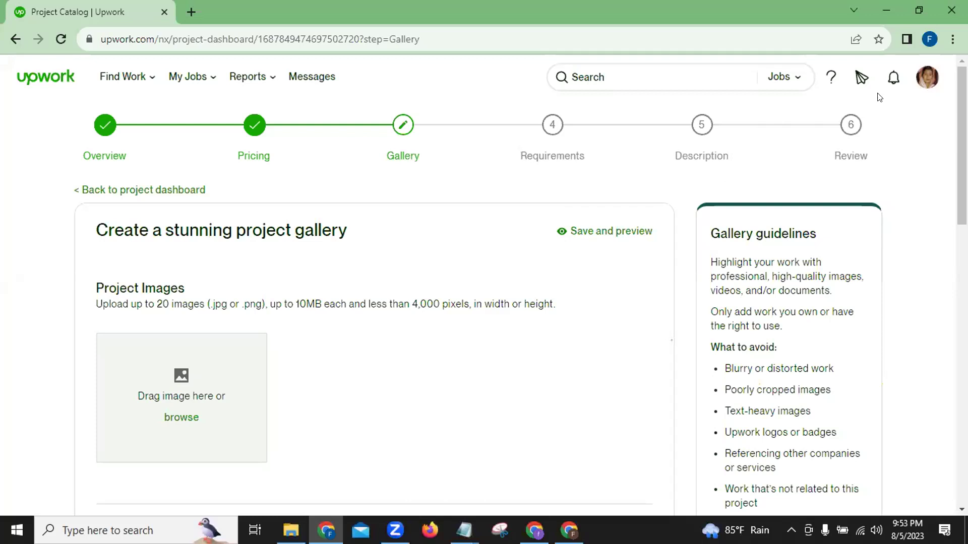
pyautogui.click(926, 78)
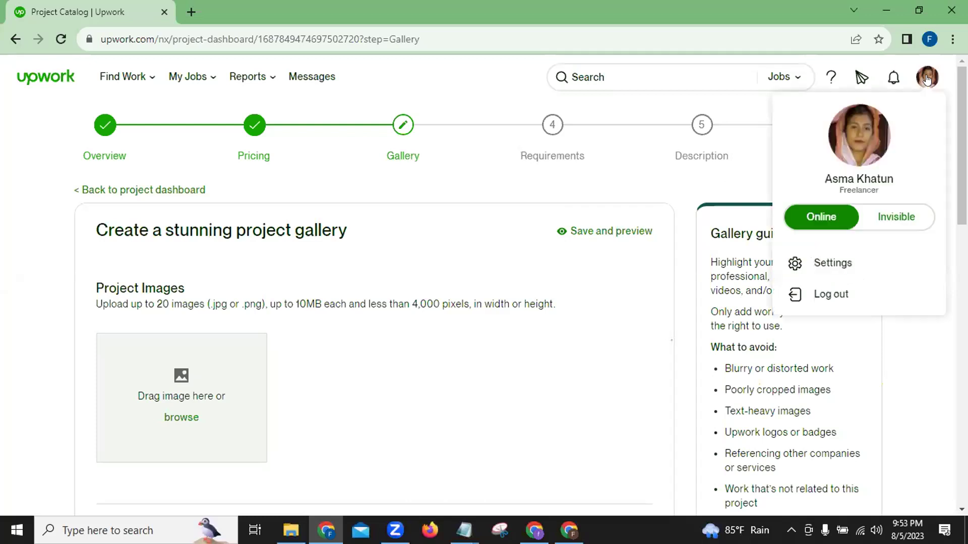
pyautogui.click(877, 6)
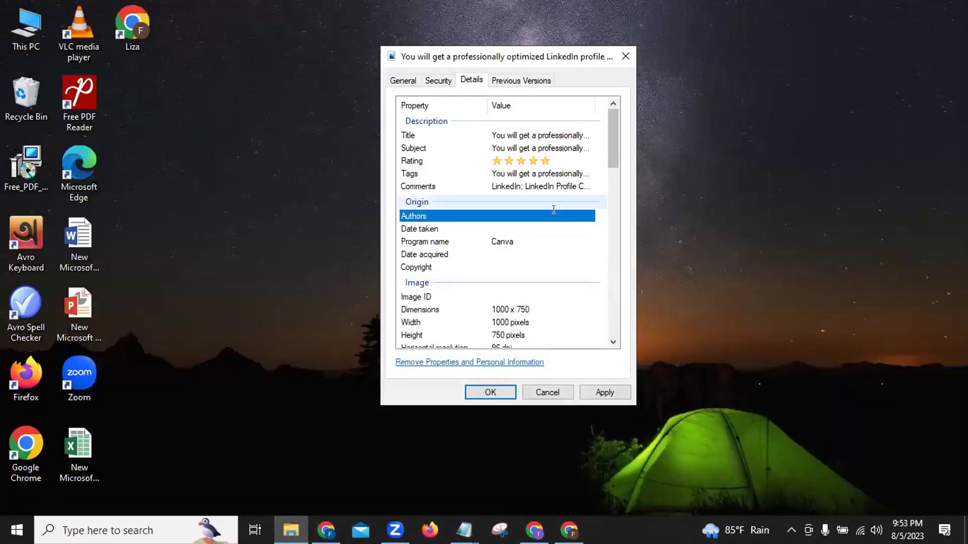
# - Enter the designer's name as the image's author
pyautogui.click(518, 212)
pyautogui.write('Asma Khatun;')
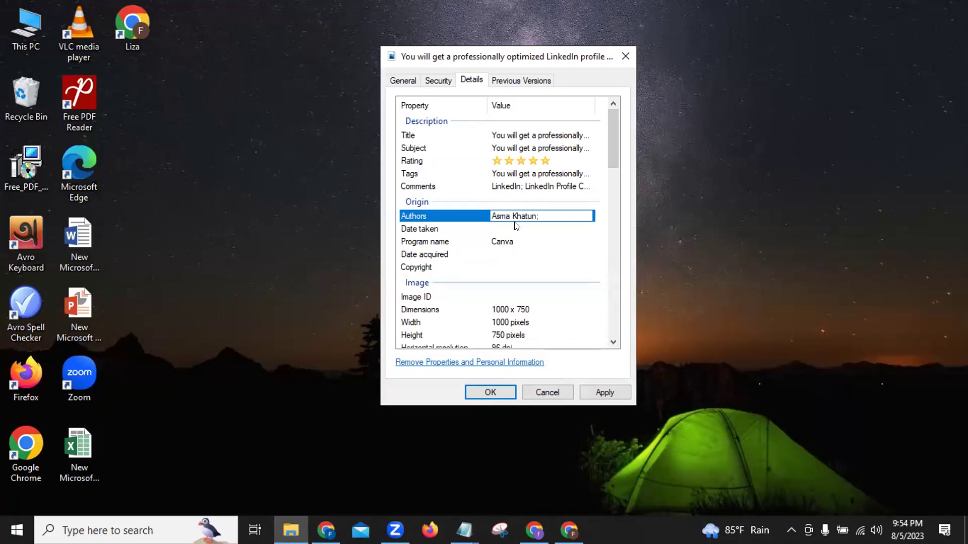
pyautogui.click(515, 227)
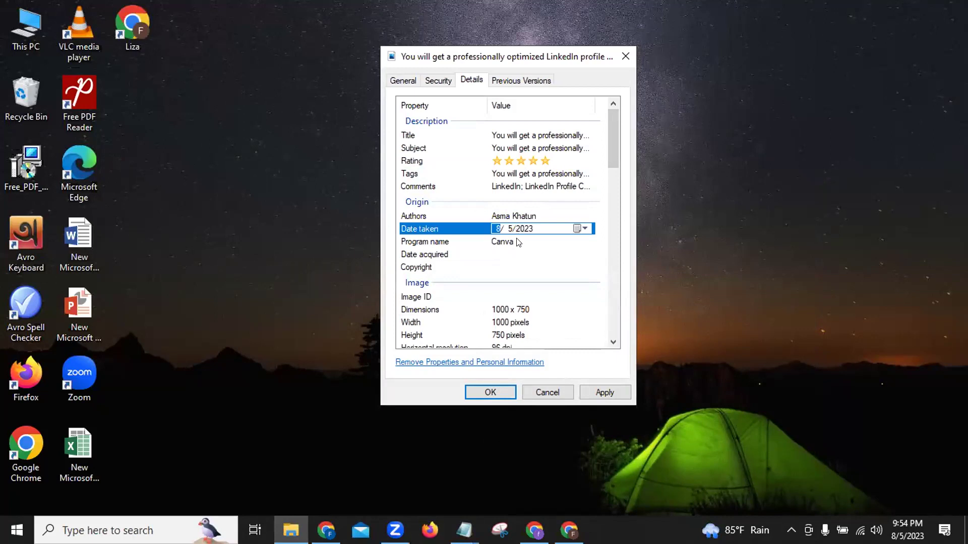
pyautogui.click(503, 277)
pyautogui.click(506, 267)
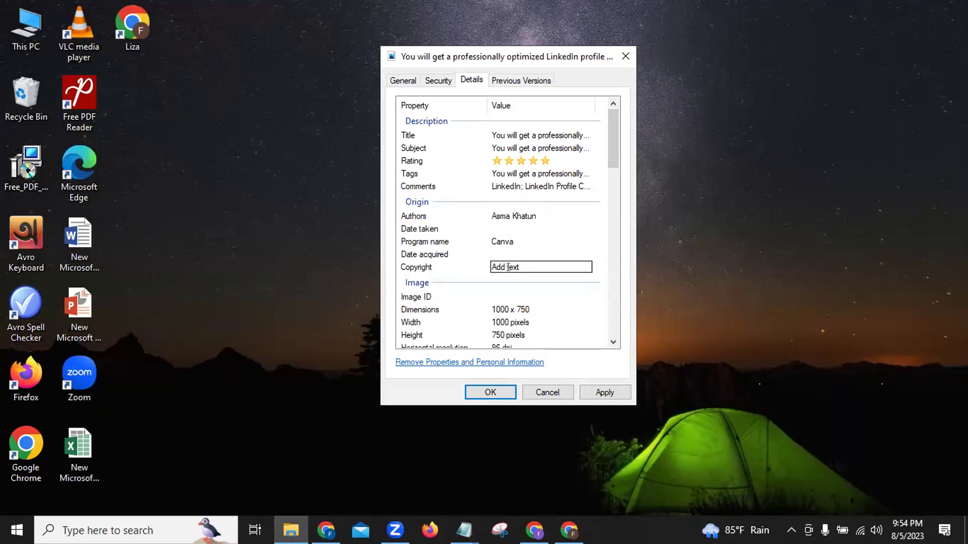
pyautogui.scroll(-10, 508, 267)
pyautogui.click(511, 258)
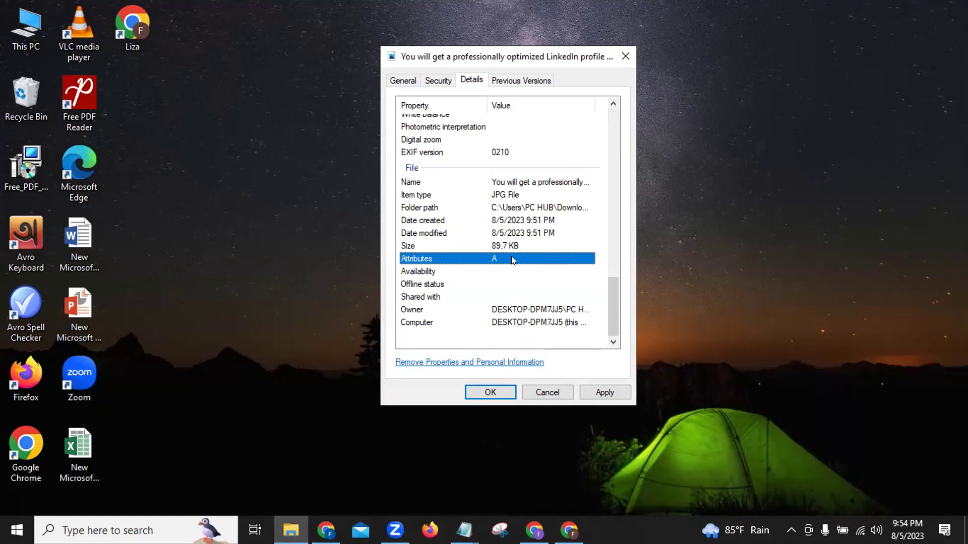
pyautogui.scroll(3, 510, 214)
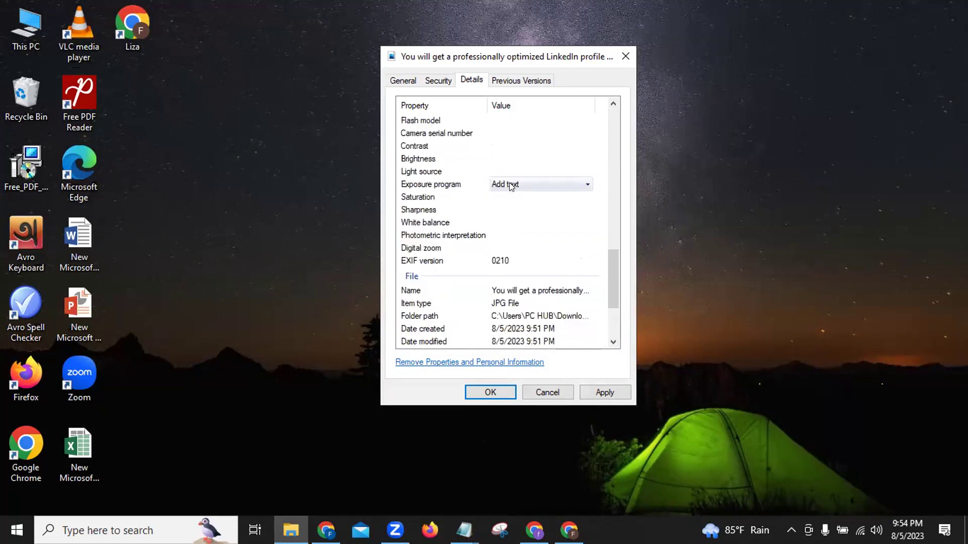
pyautogui.scroll(10, 511, 186)
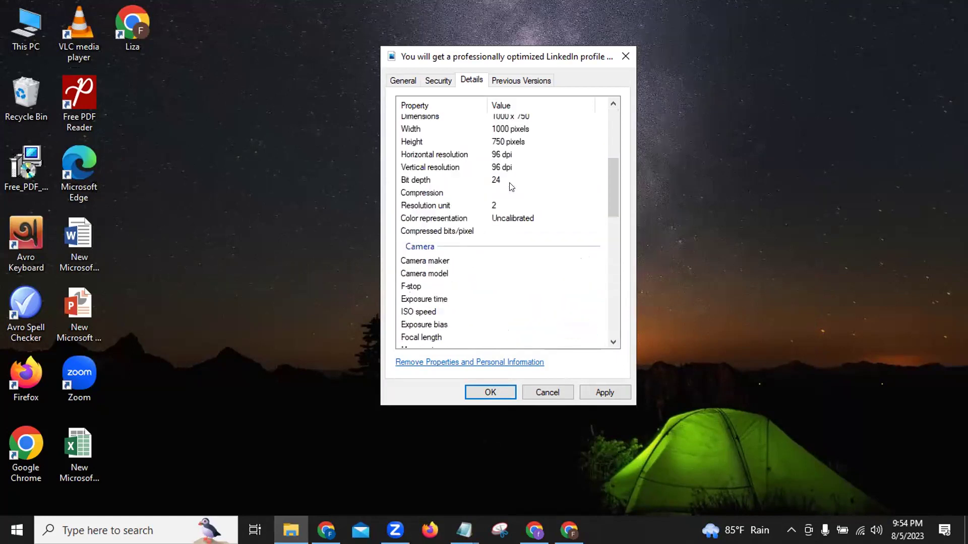
pyautogui.scroll(5, 511, 188)
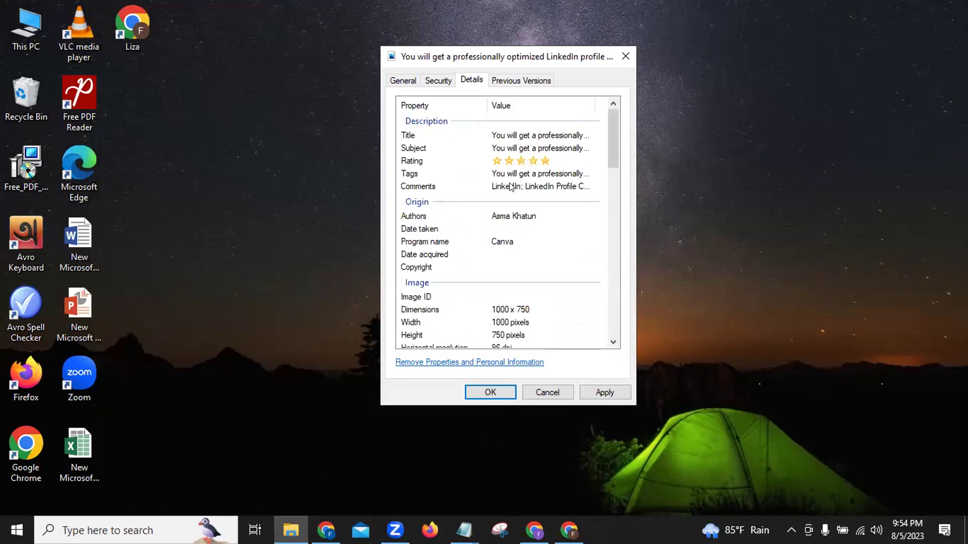
# - Enter the designer's name as Copyright, then apply and close the properties
pyautogui.click(452, 265)
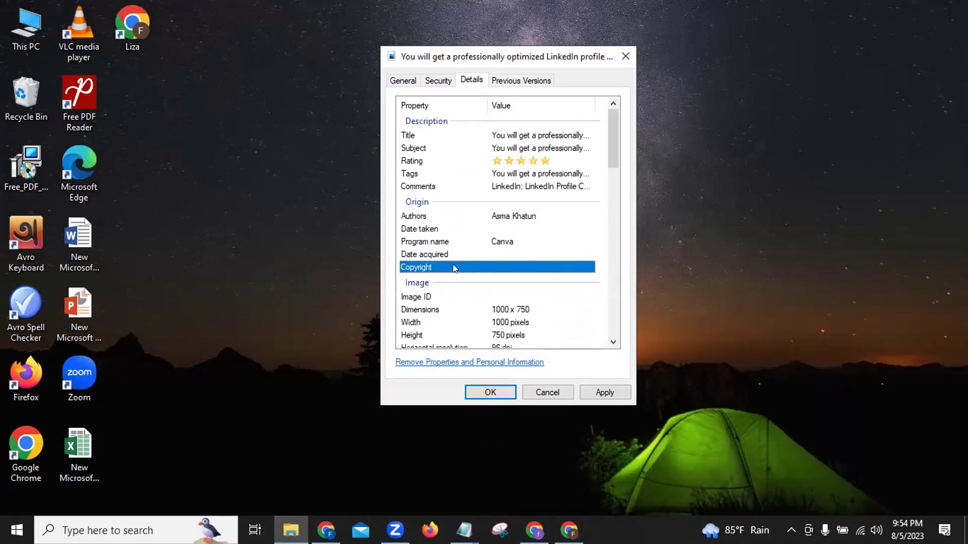
pyautogui.click(499, 262)
pyautogui.write('Asma')
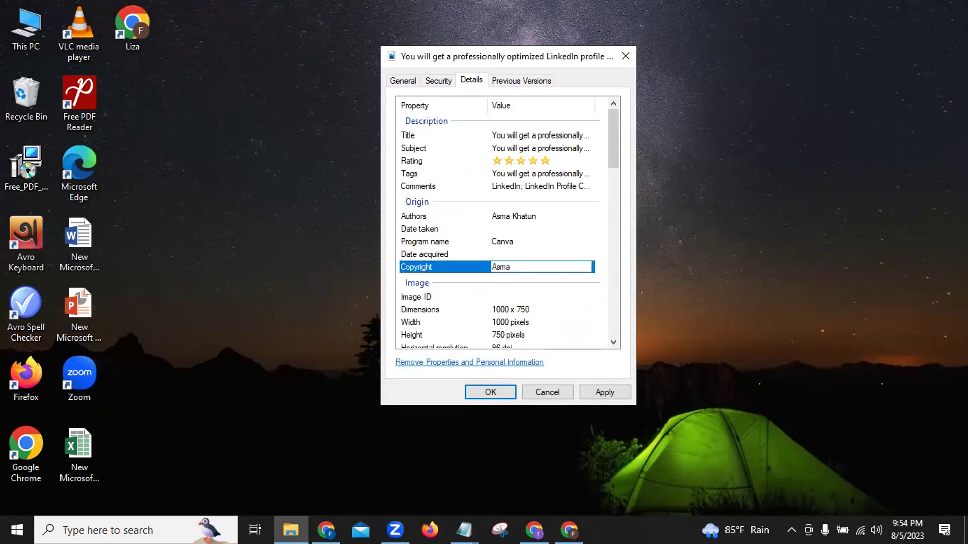
pyautogui.write(' Khatun')
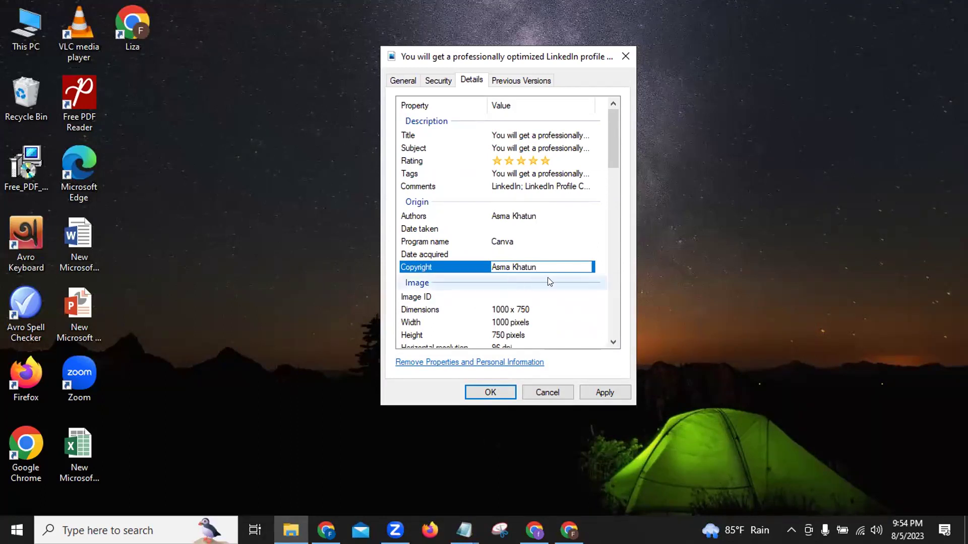
pyautogui.scroll(-7, 605, 325)
pyautogui.scroll(-5, 606, 326)
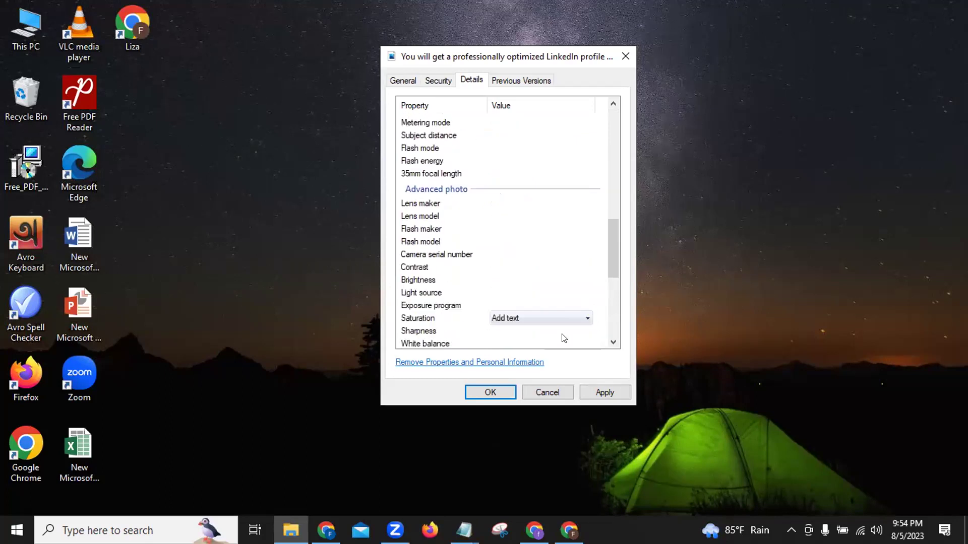
pyautogui.click(613, 392)
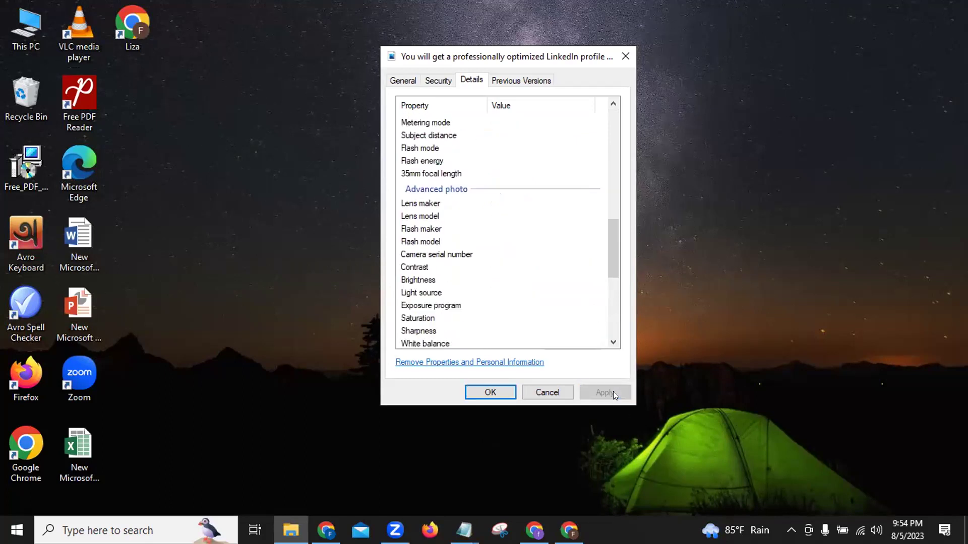
pyautogui.click(481, 393)
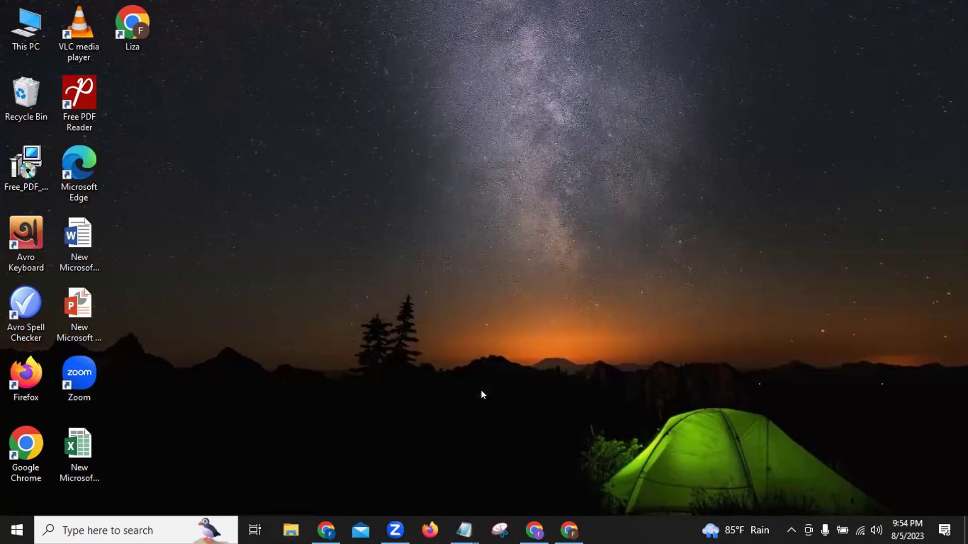
# - Rename the banner JPG in Downloads without the (1) suffix, accepting the numbered name
pyautogui.doubleClick(18, 43)
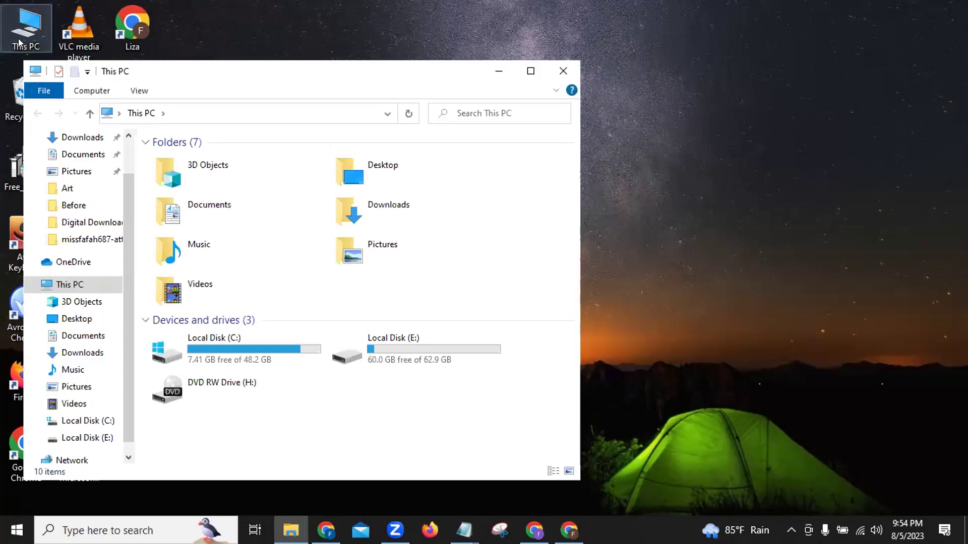
pyautogui.click(82, 139)
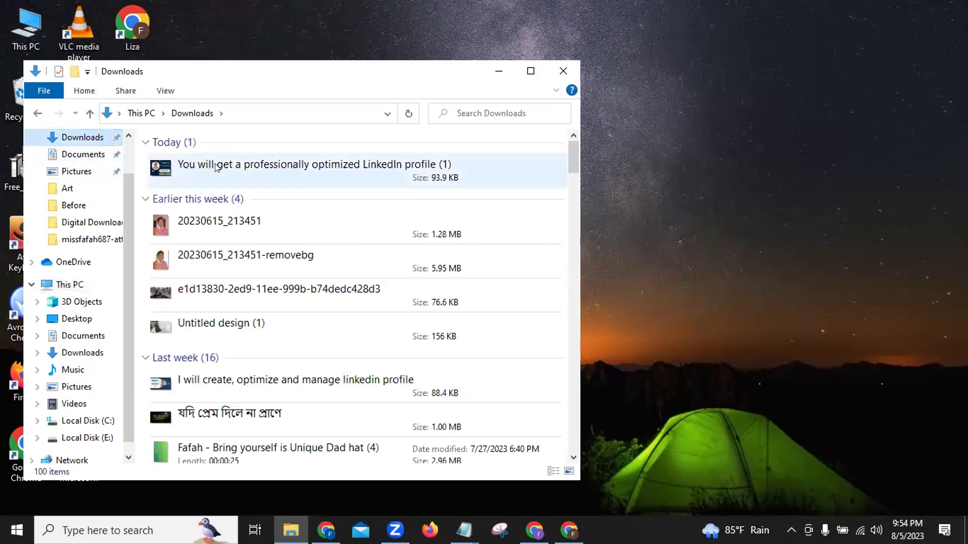
pyautogui.rightClick(215, 168)
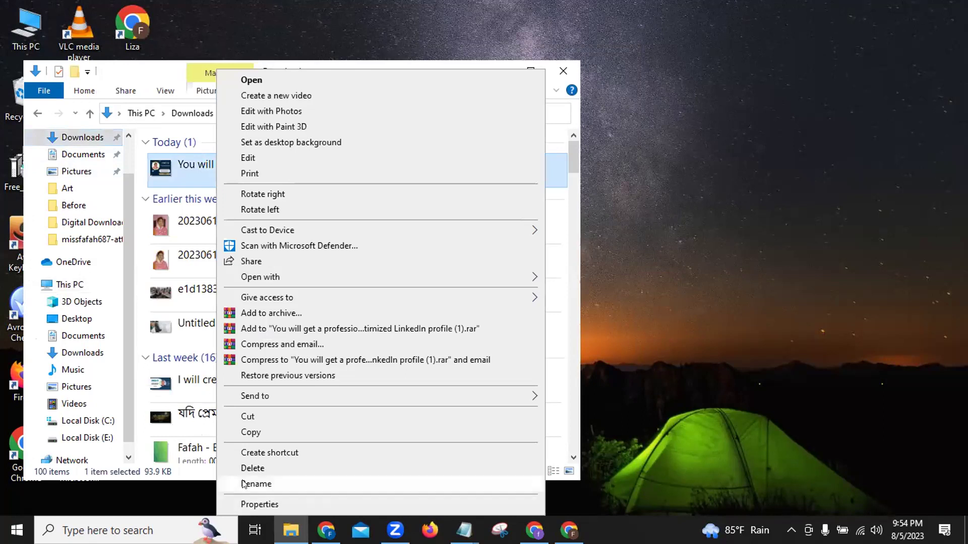
pyautogui.click(244, 484)
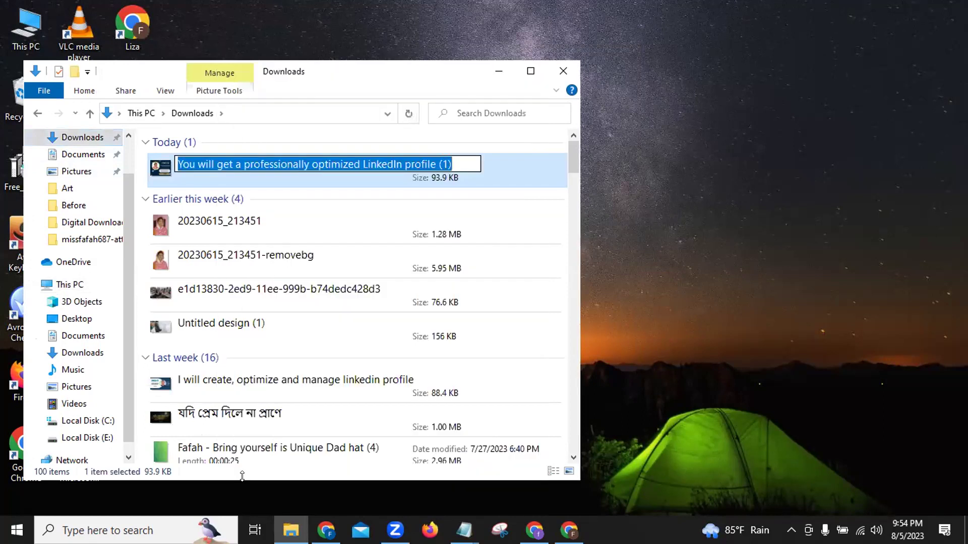
pyautogui.click(459, 163)
pyautogui.press('BackSpace')
pyautogui.press('BackSpace')
pyautogui.press('BackSpace')
pyautogui.press('BackSpace')
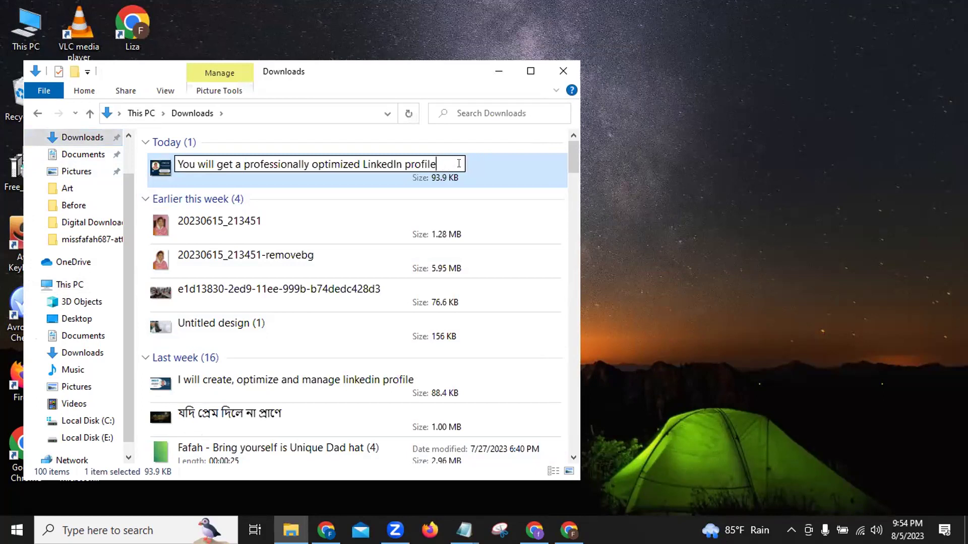
pyautogui.press('Return')
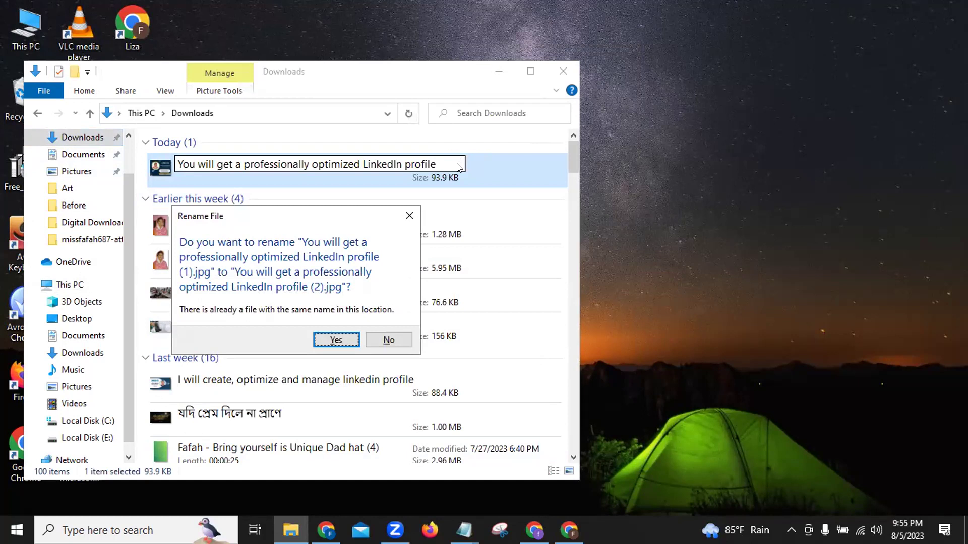
pyautogui.click(346, 338)
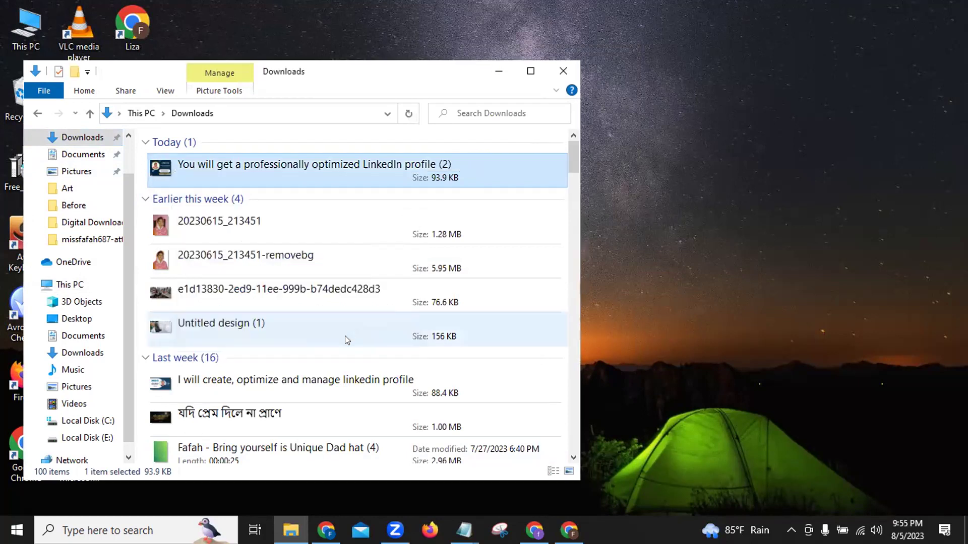
# - Remove the (2) suffix and answer the rename confirmation
pyautogui.click(450, 165)
pyautogui.click(450, 163)
pyautogui.press('BackSpace')
pyautogui.press('BackSpace')
pyautogui.press('BackSpace')
pyautogui.press('BackSpace')
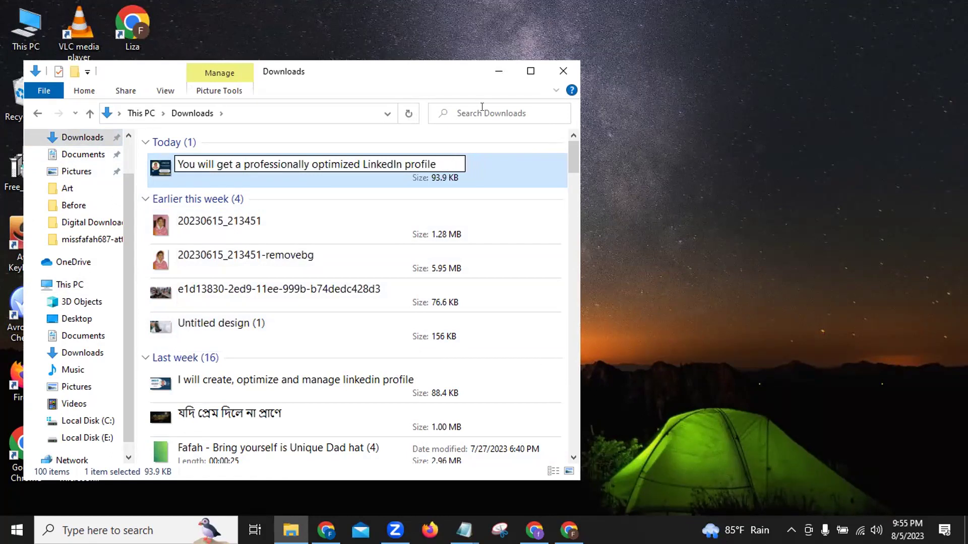
pyautogui.click(500, 70)
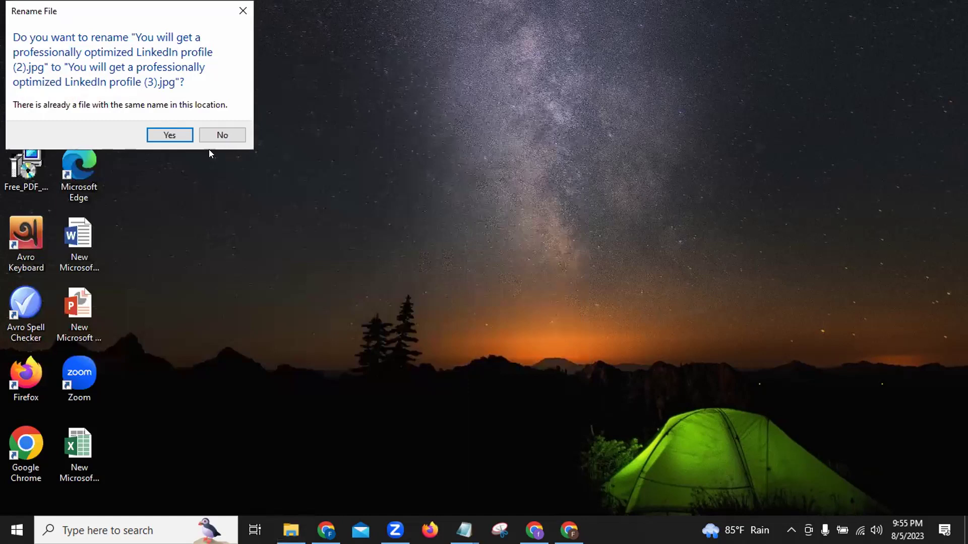
pyautogui.click(191, 134)
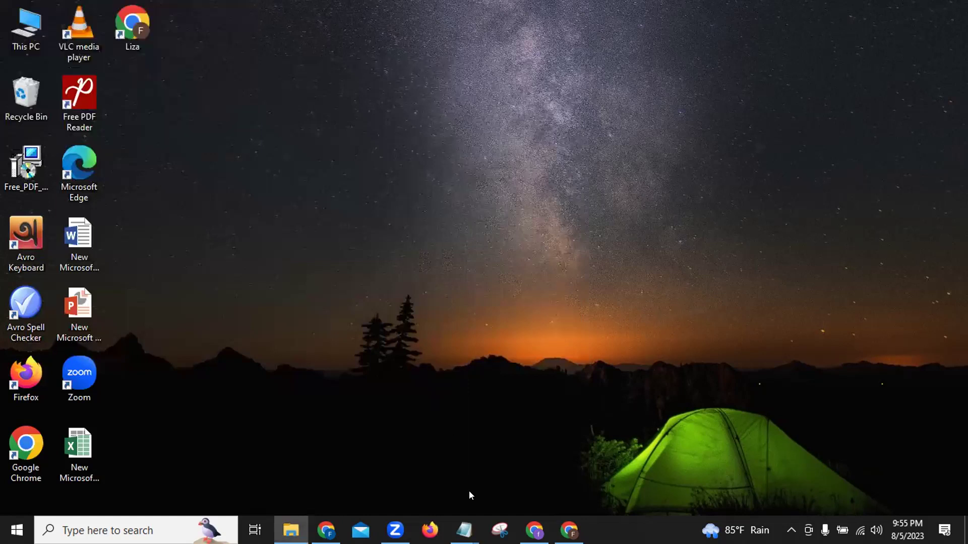
# - Upload the LinkedIn banner JPG to Upwork's Project Images as the project cover
pyautogui.click(326, 530)
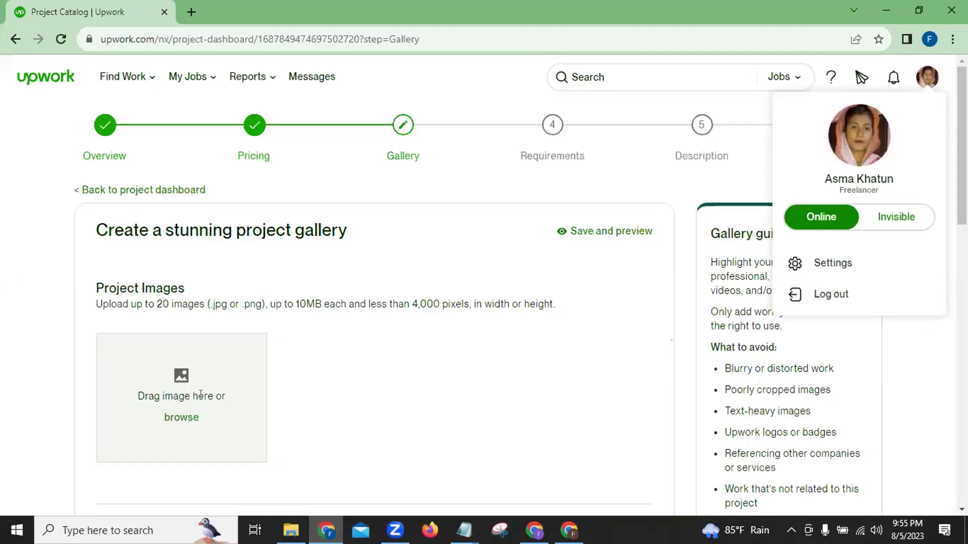
pyautogui.click(174, 417)
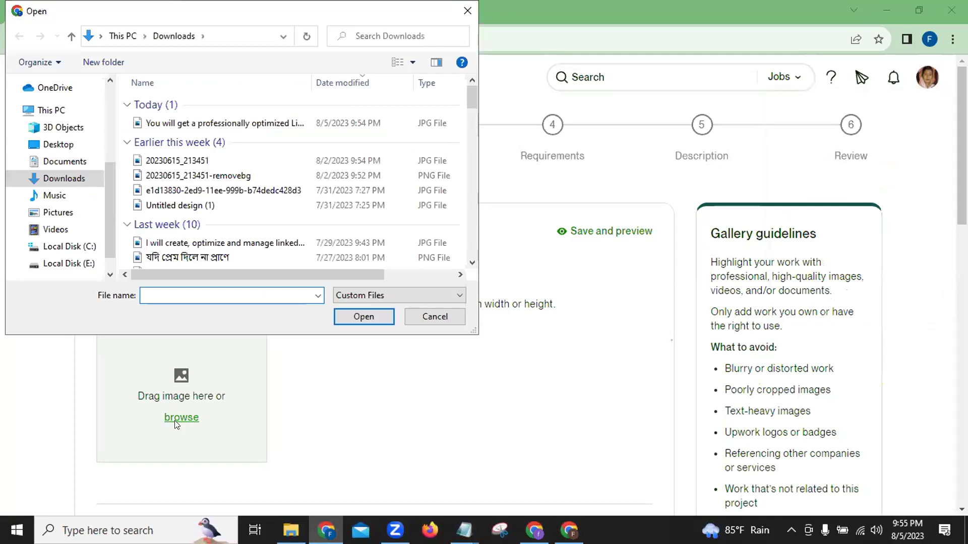
pyautogui.click(212, 123)
pyautogui.click(363, 316)
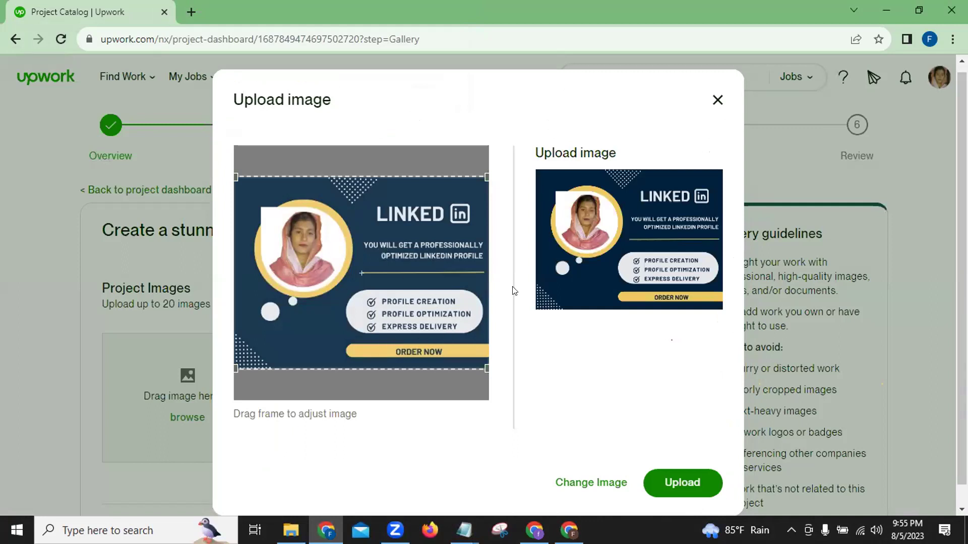
pyautogui.scroll(-1, 548, 340)
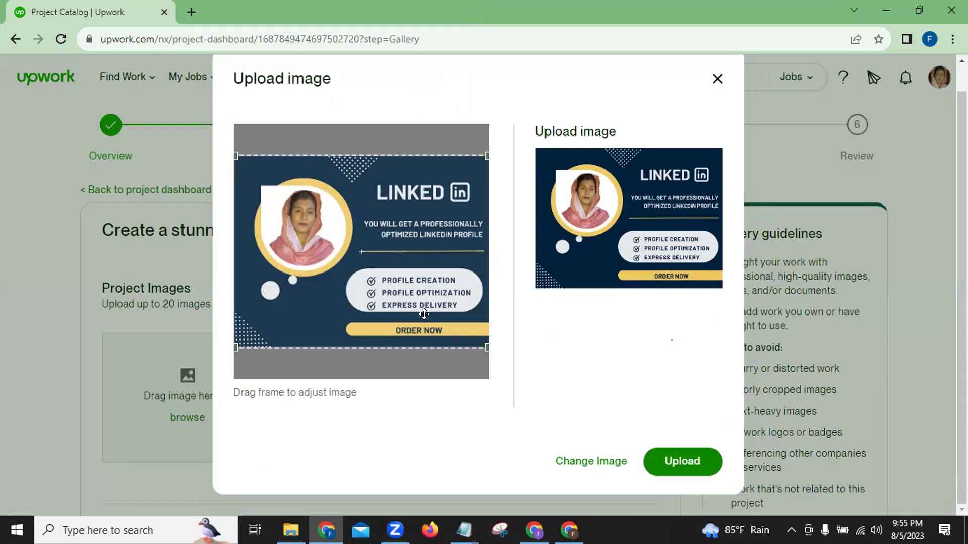
pyautogui.click(711, 463)
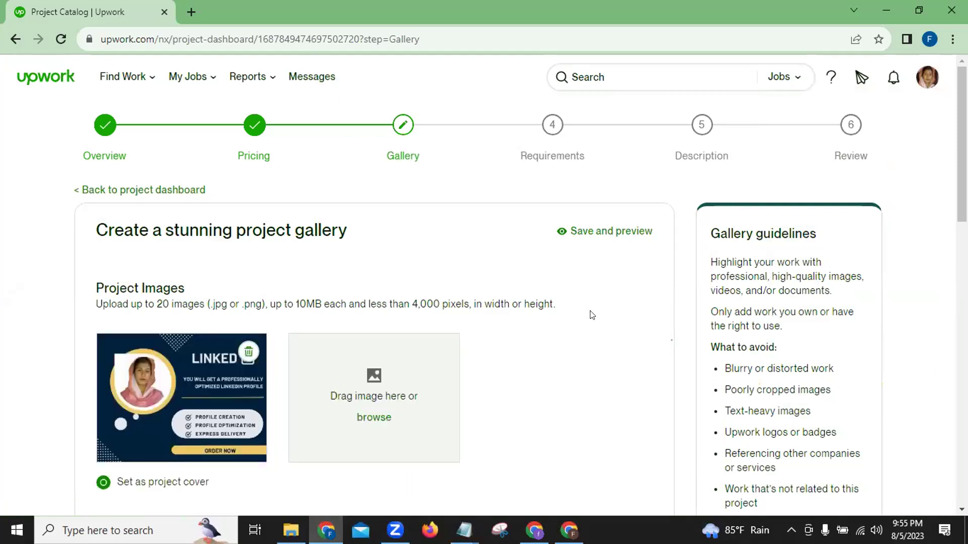
pyautogui.scroll(-3, 592, 314)
pyautogui.scroll(-7, 597, 314)
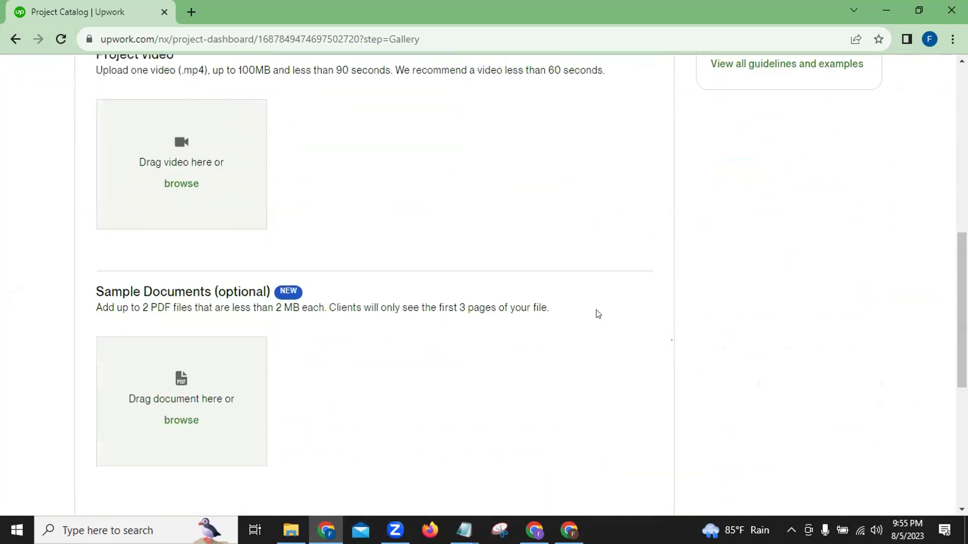
# - Continue to the Requirements step and add a new client requirement
pyautogui.click(595, 325)
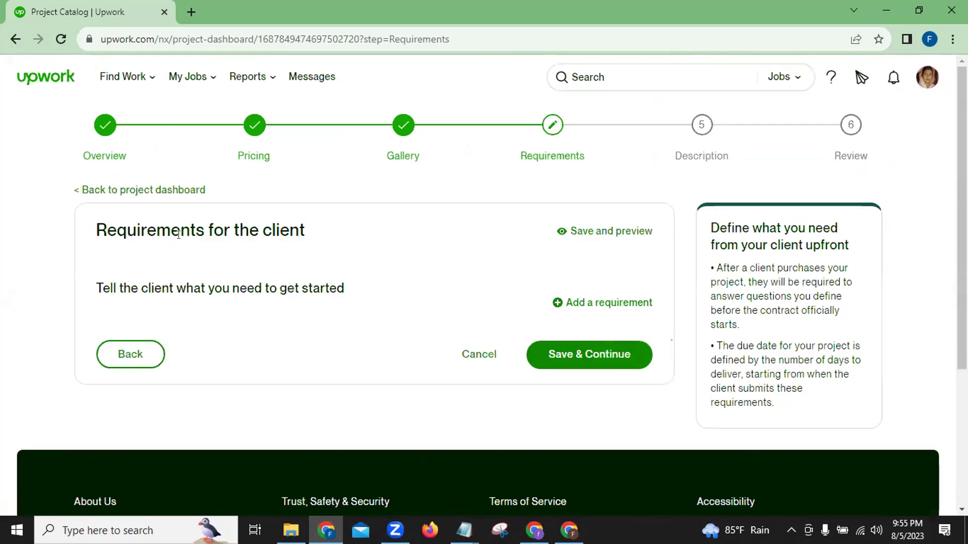
pyautogui.click(563, 304)
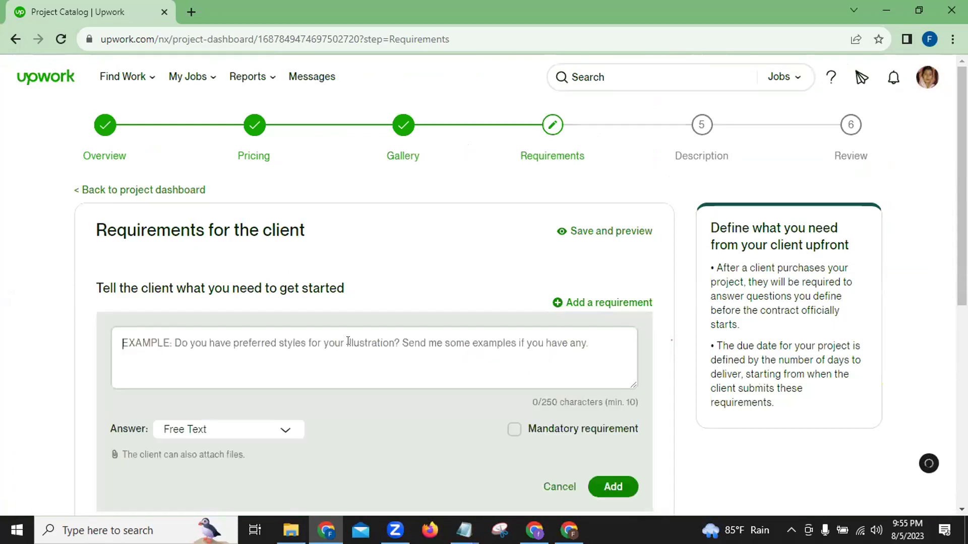
pyautogui.scroll(-1, 353, 338)
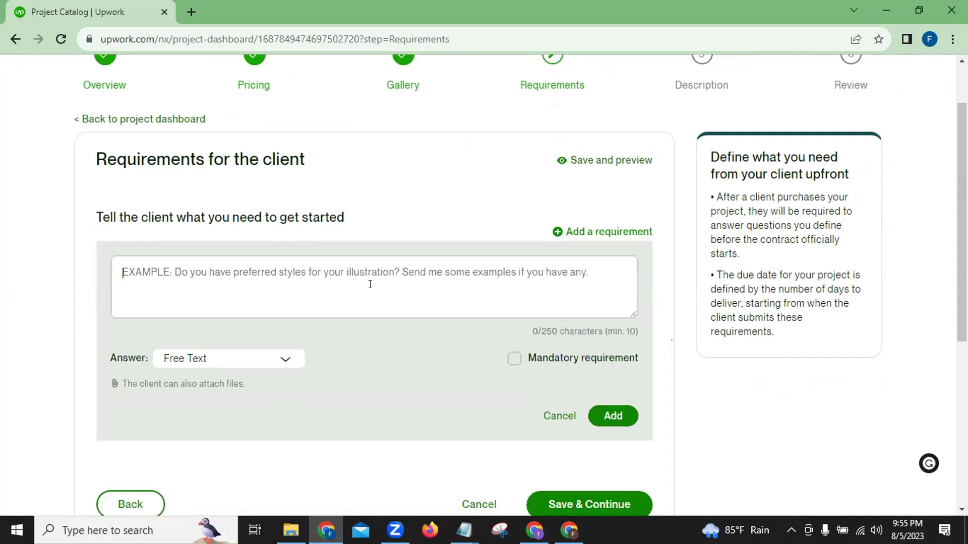
# - Write 'What will you need to start the project?' and begin the answer 'To start the project I'
pyautogui.write('Wha')
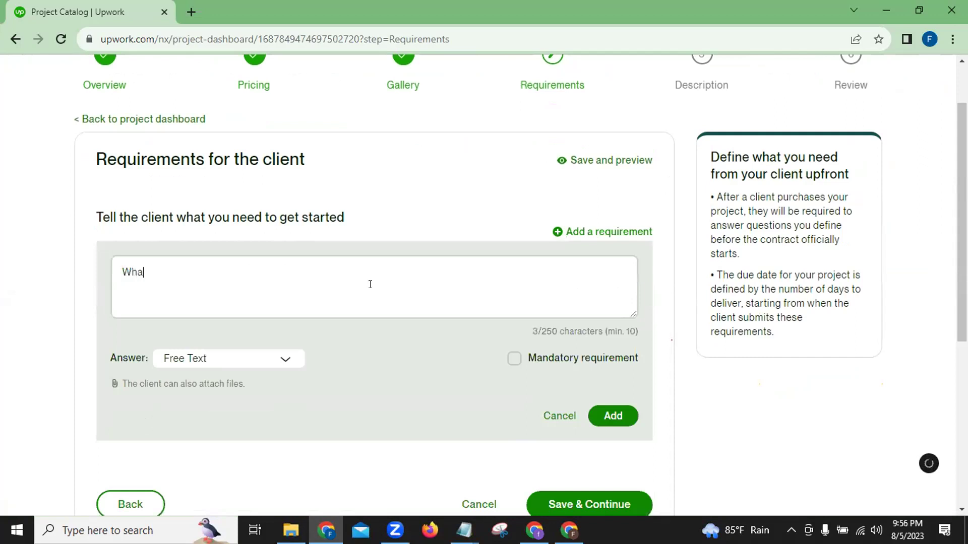
pyautogui.write('t will you need to star')
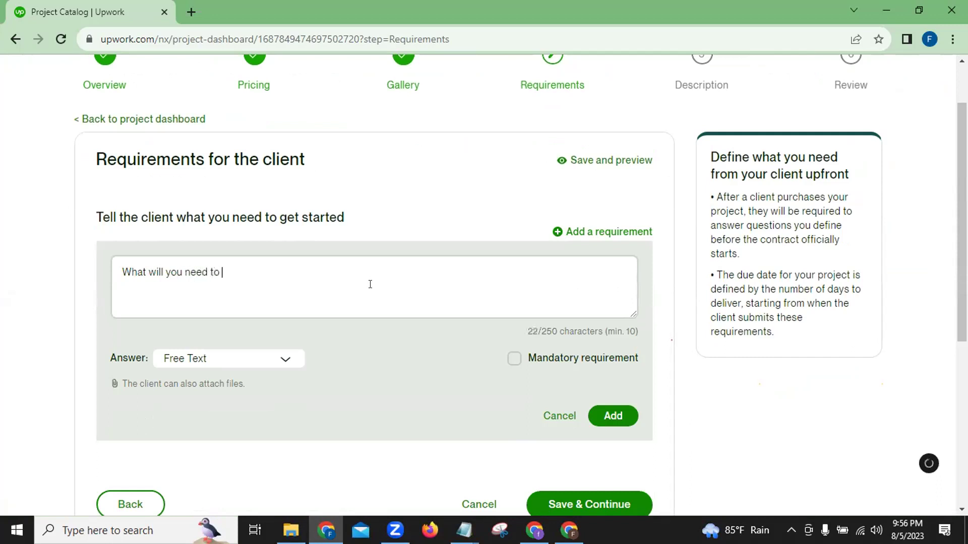
pyautogui.write('the project?')
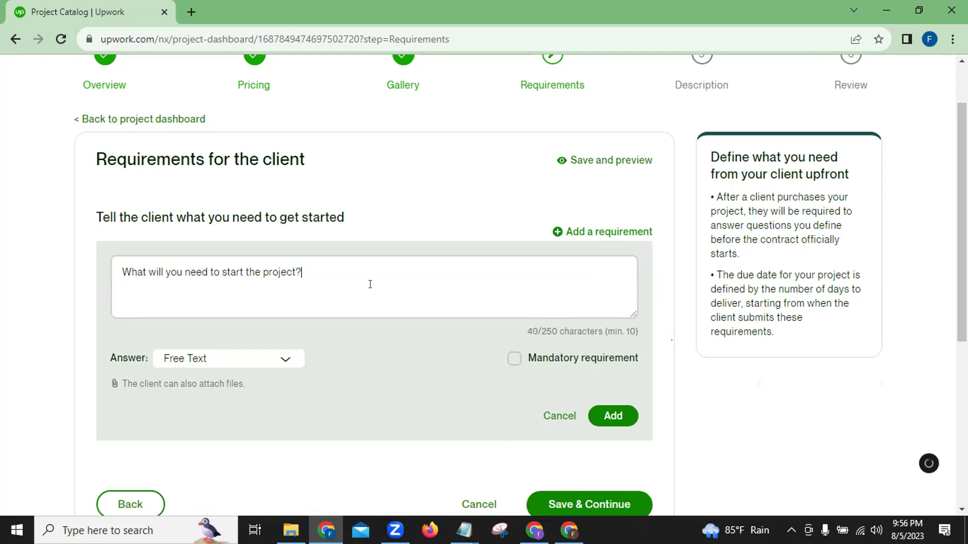
pyautogui.press('Return')
pyautogui.write('A')
pyautogui.write('ns')
pyautogui.write('. I')
pyautogui.write("'ll")
pyautogui.press('BackSpace')
pyautogui.press('BackSpace')
pyautogui.press('BackSpace')
pyautogui.press('BackSpace')
pyautogui.write('To start the project')
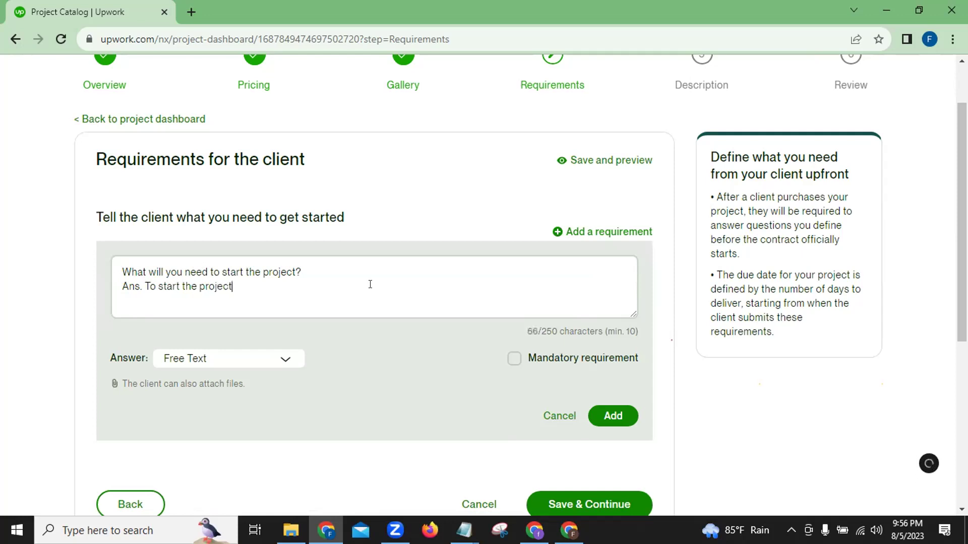